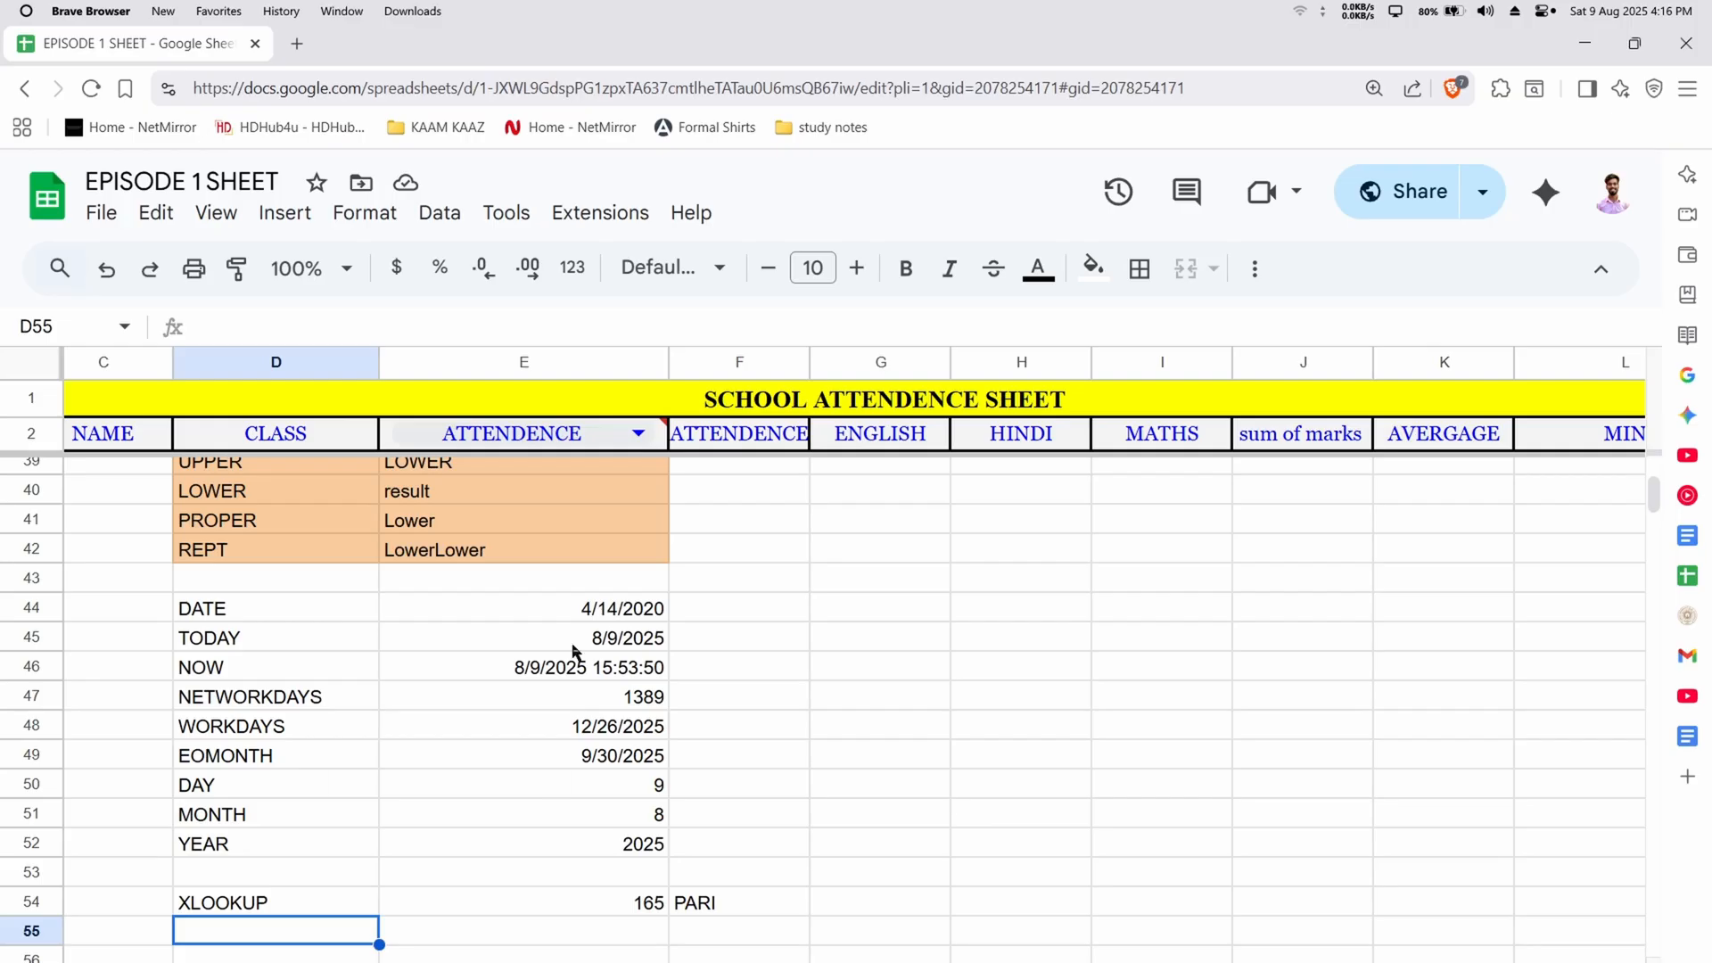
Search the web for KAGGLE in a new browser tab and open the Kaggle website
{"action": "left_click", "coordinate": [297, 43]}
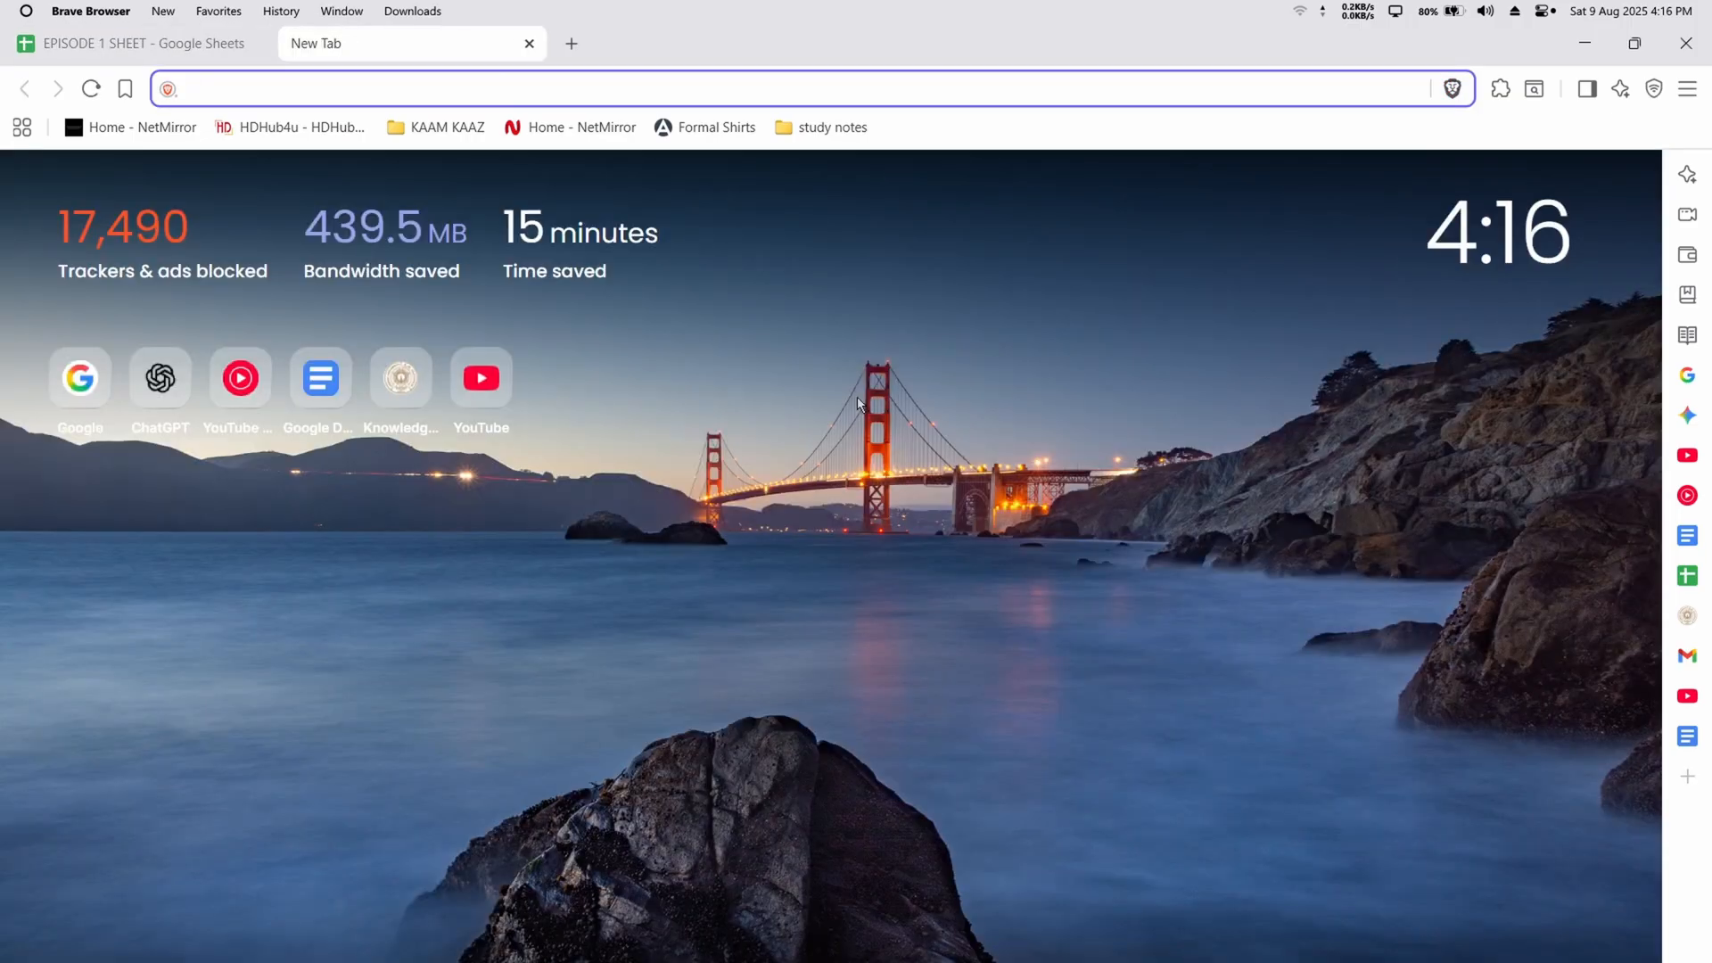
{"action": "type", "text": "KAG"}
{"action": "key", "text": "Return"}
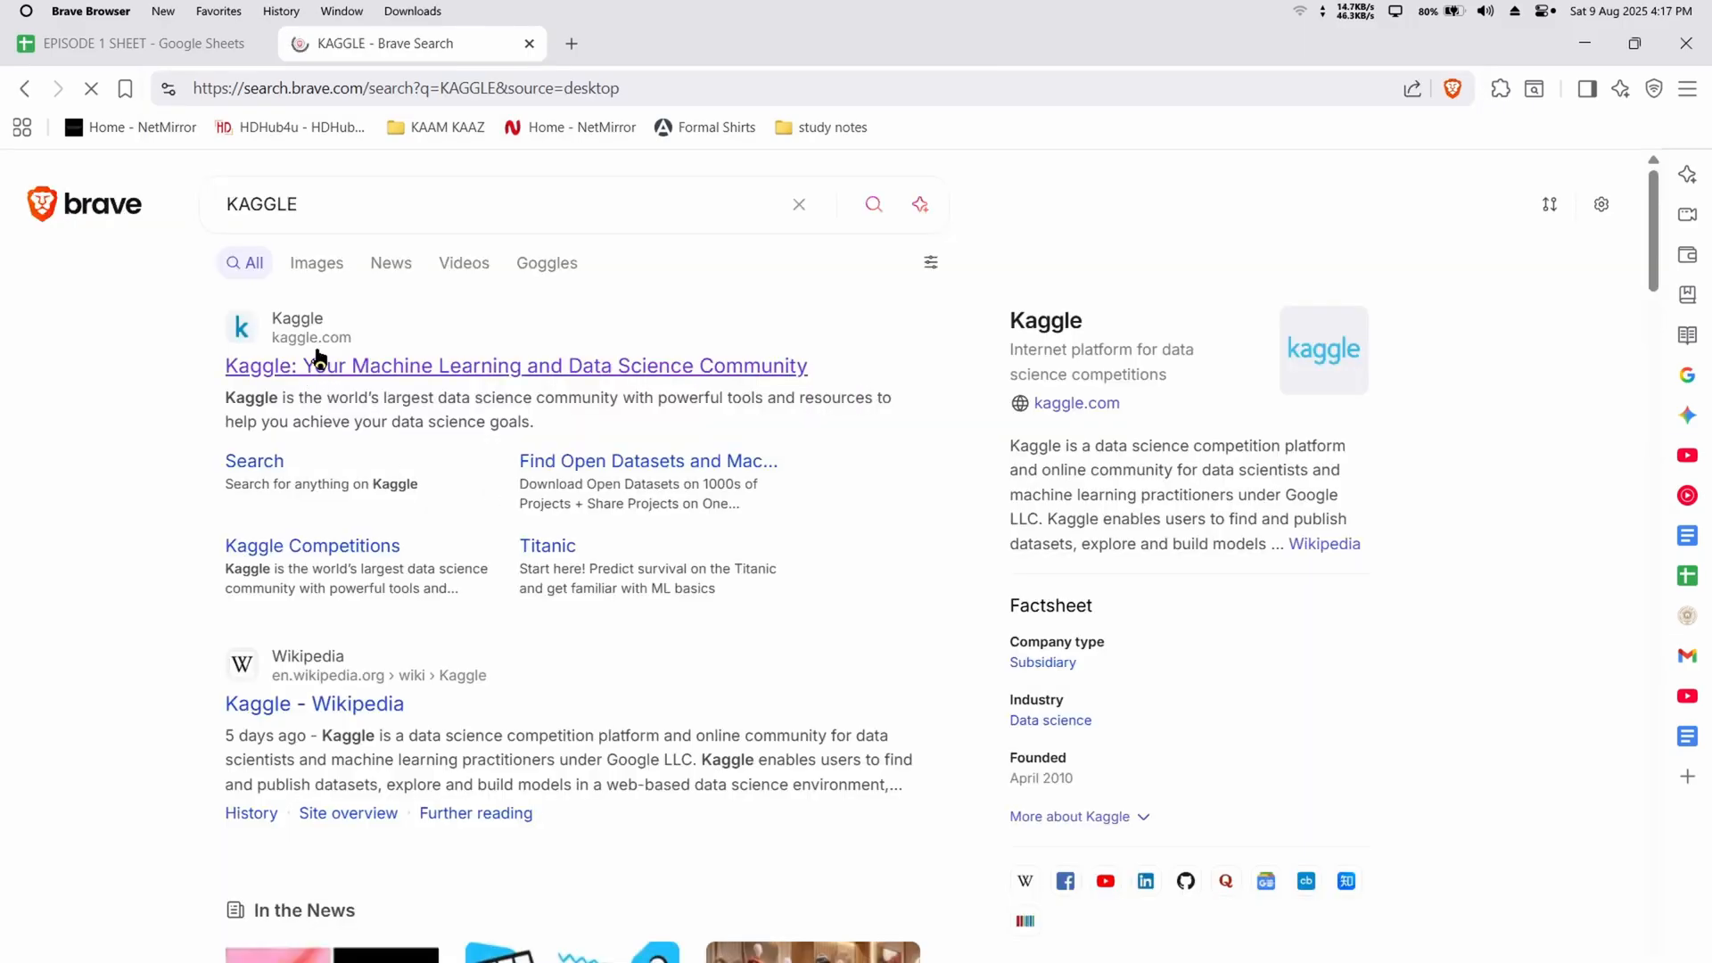
{"action": "left_click", "coordinate": [365, 367]}
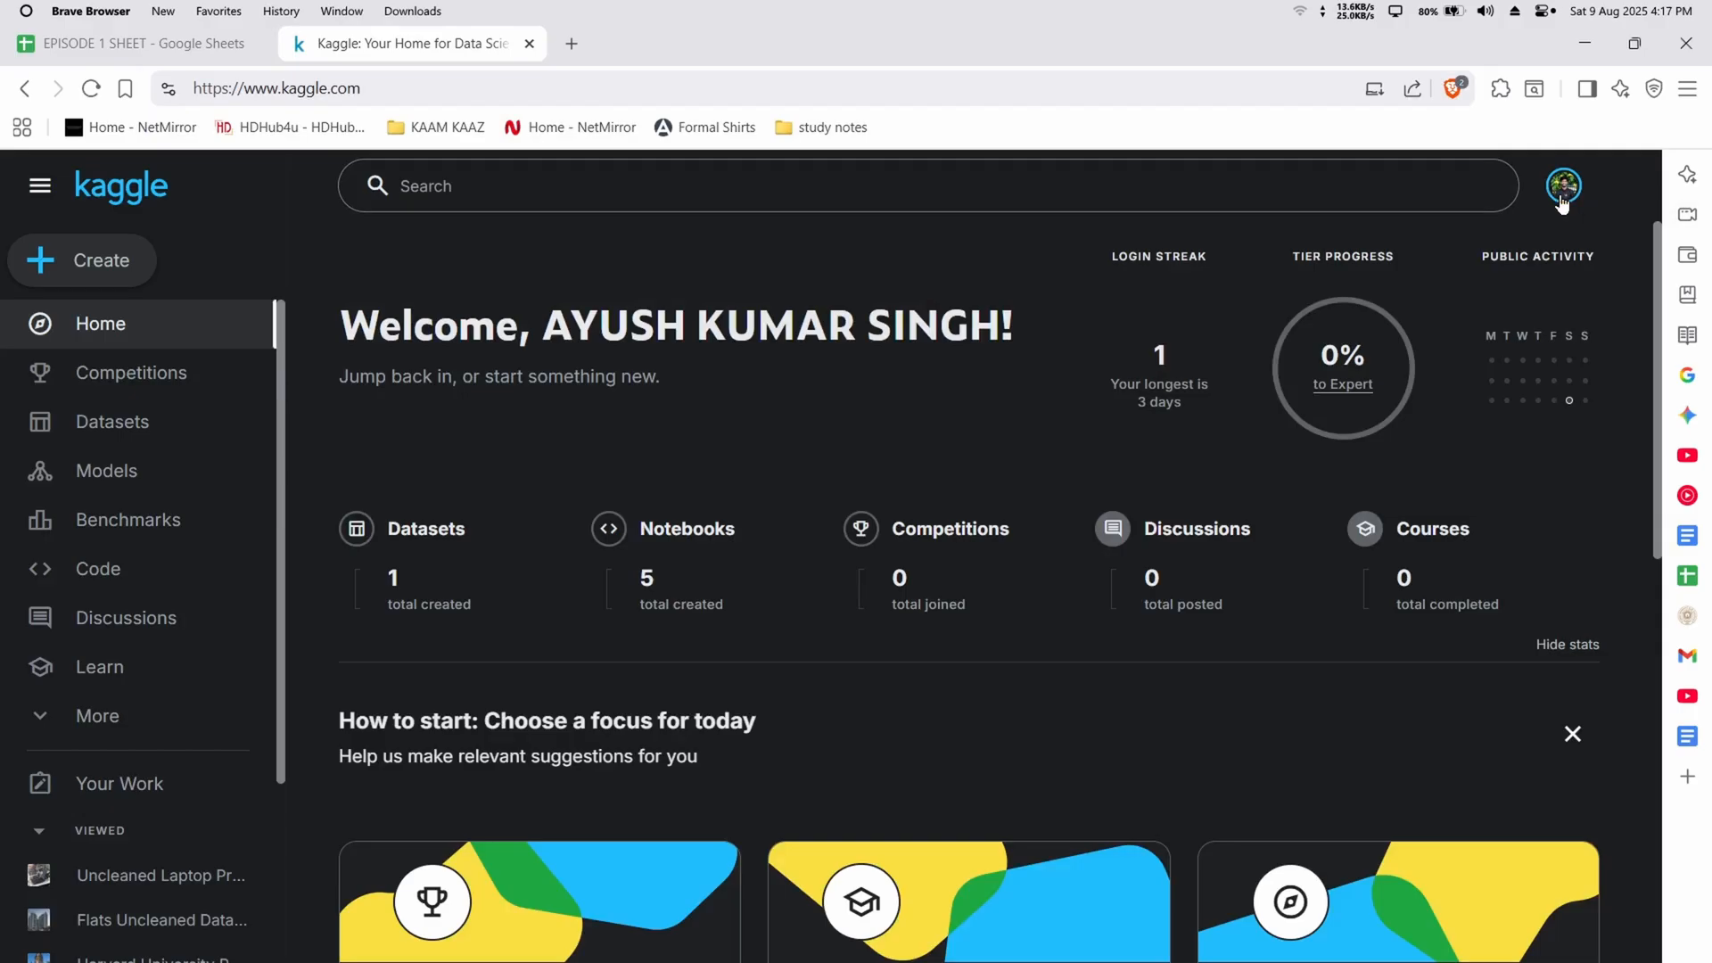
Search Kaggle for "LAPTOP UNCLEANED DATA" and limit the results to datasets
{"action": "left_click", "coordinate": [462, 186]}
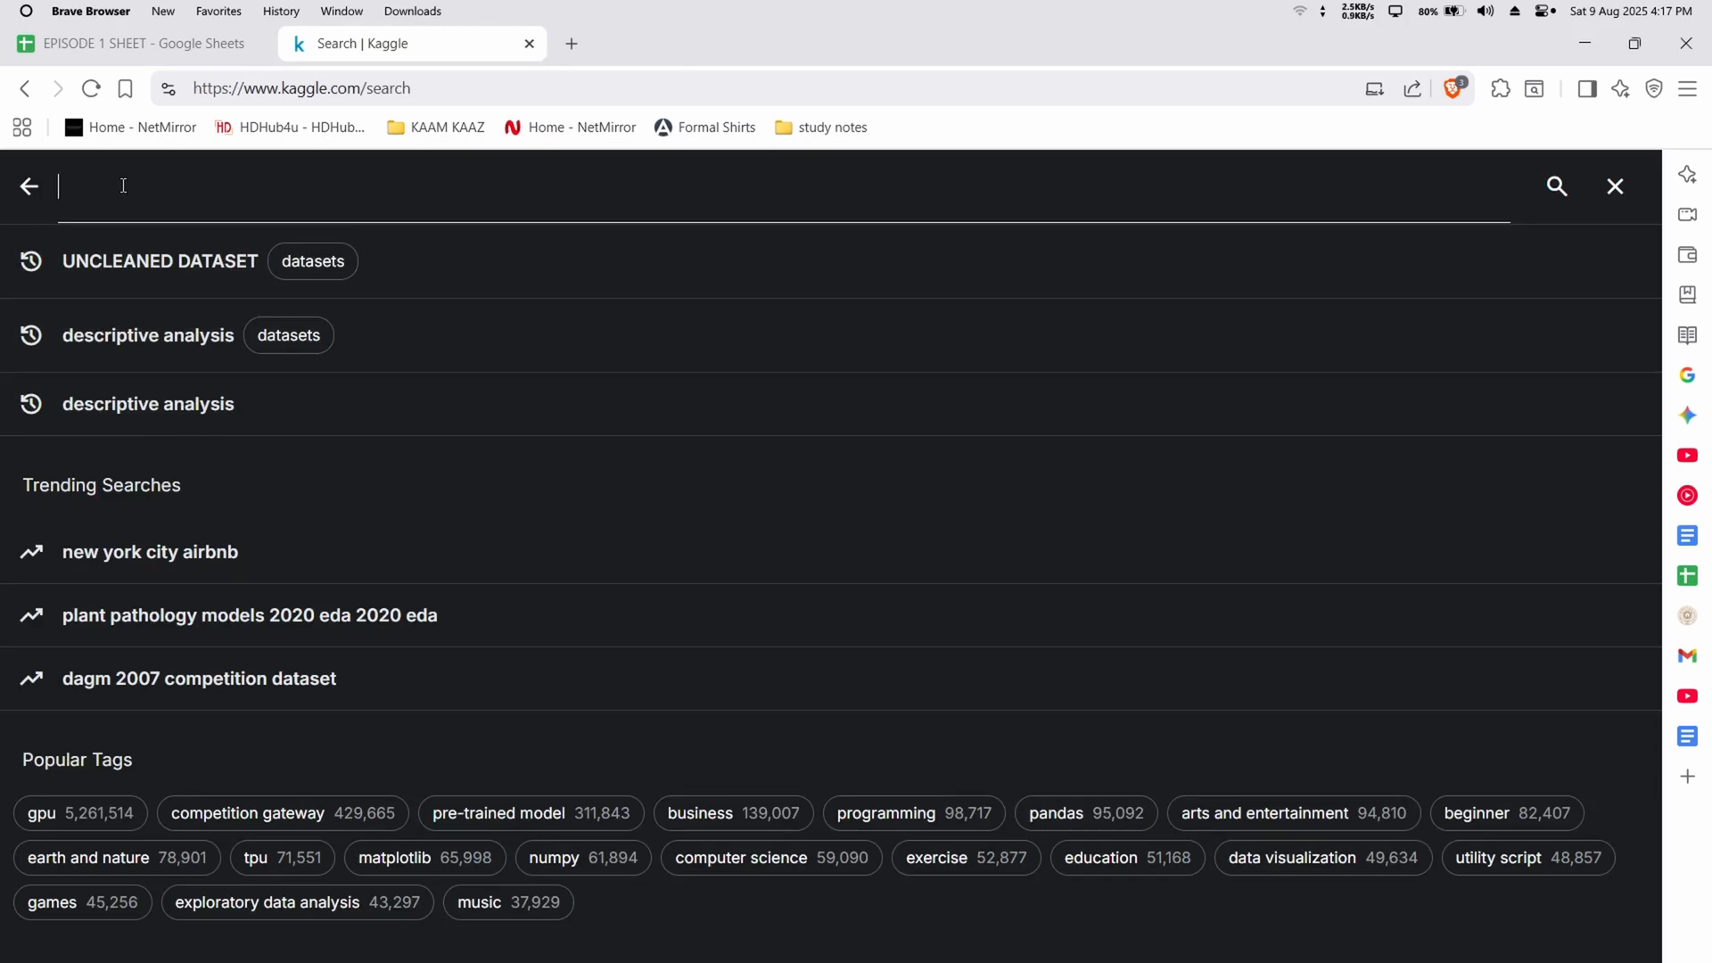
{"action": "type", "text": "LAPTOP"}
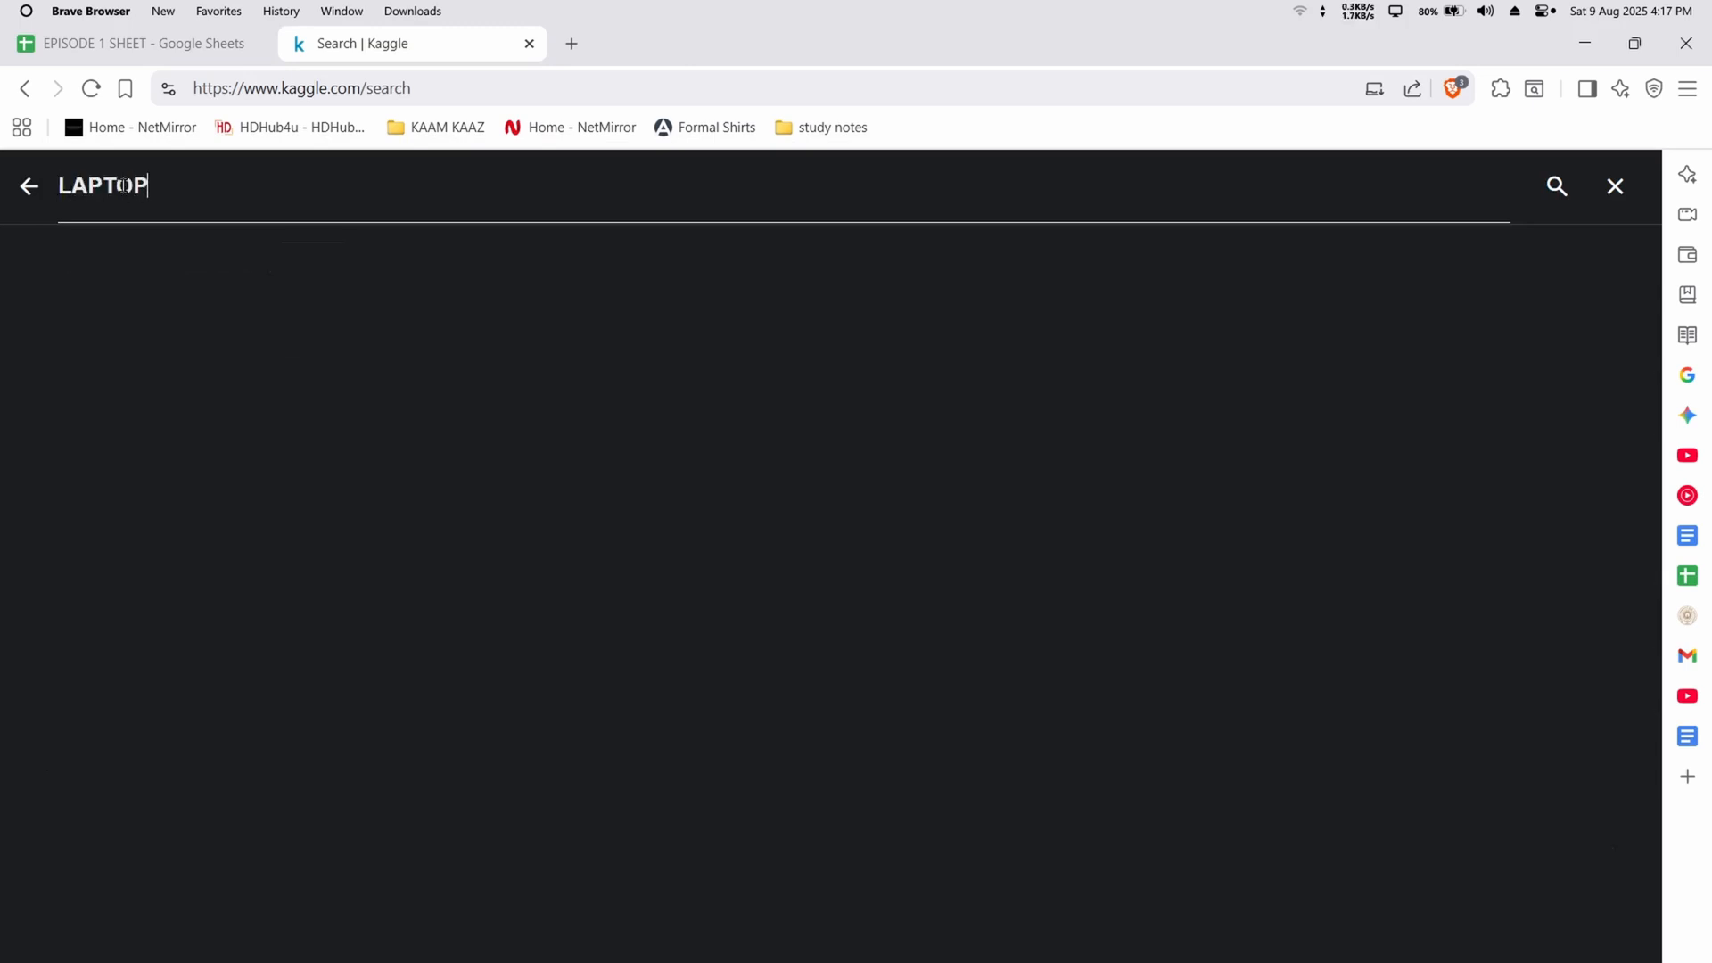
{"action": "type", "text": " UNCLEANED DATA"}
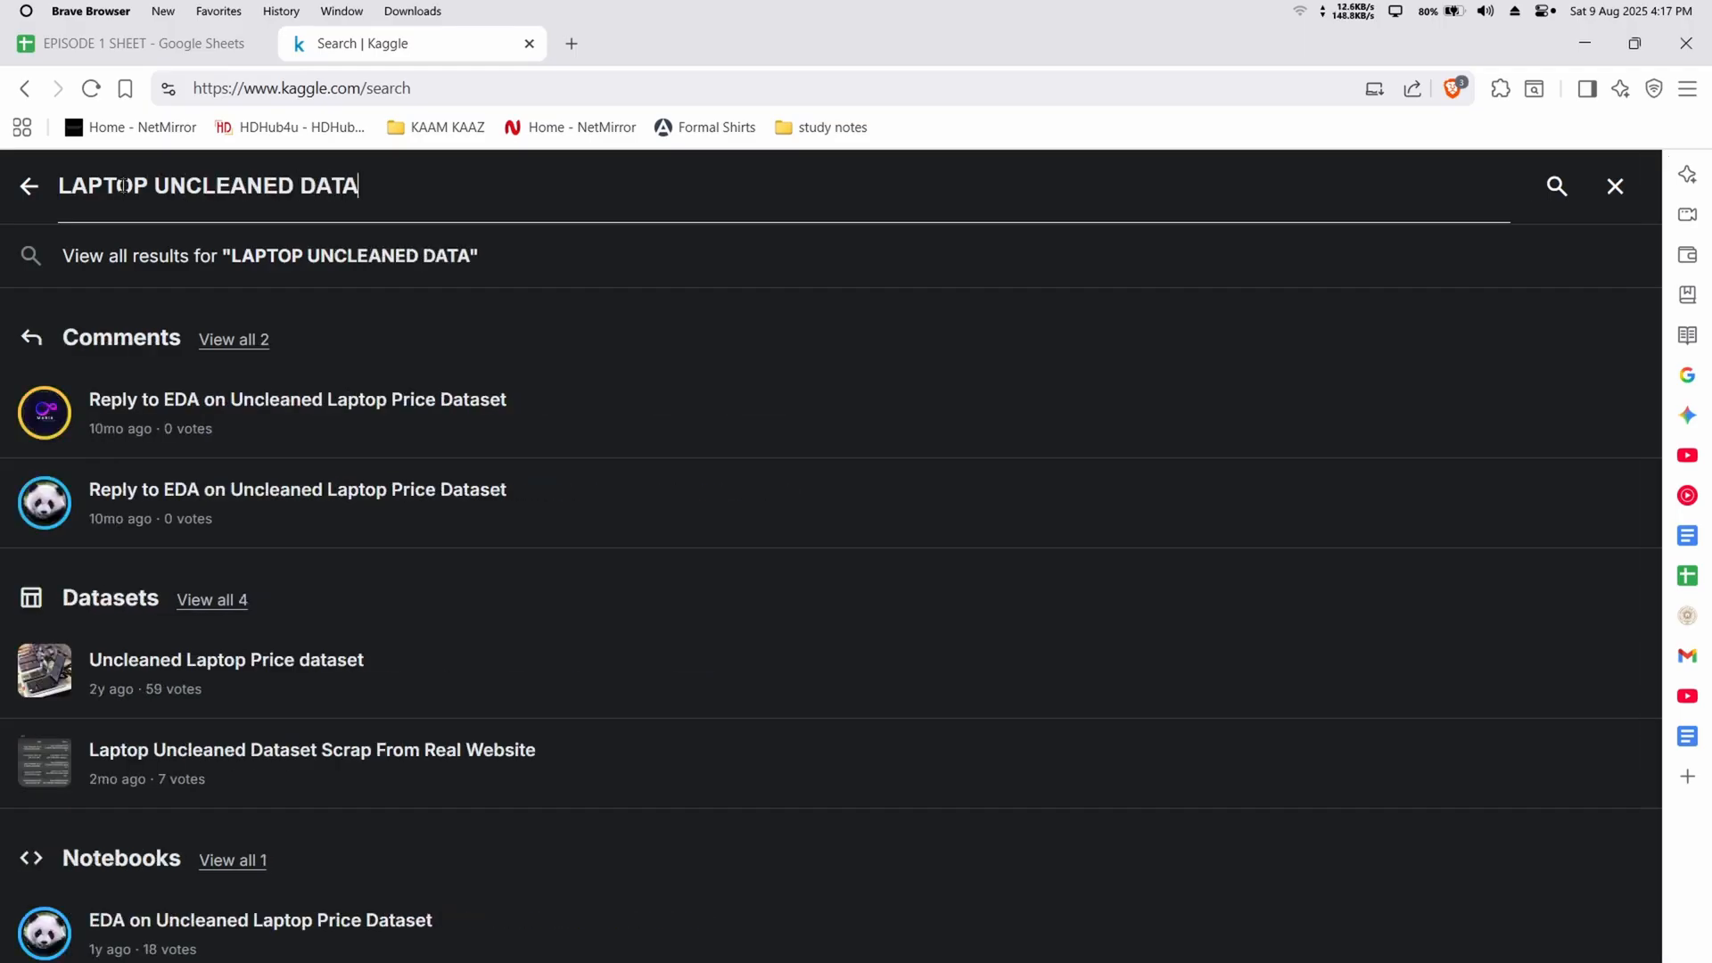
{"action": "key", "text": "Return"}
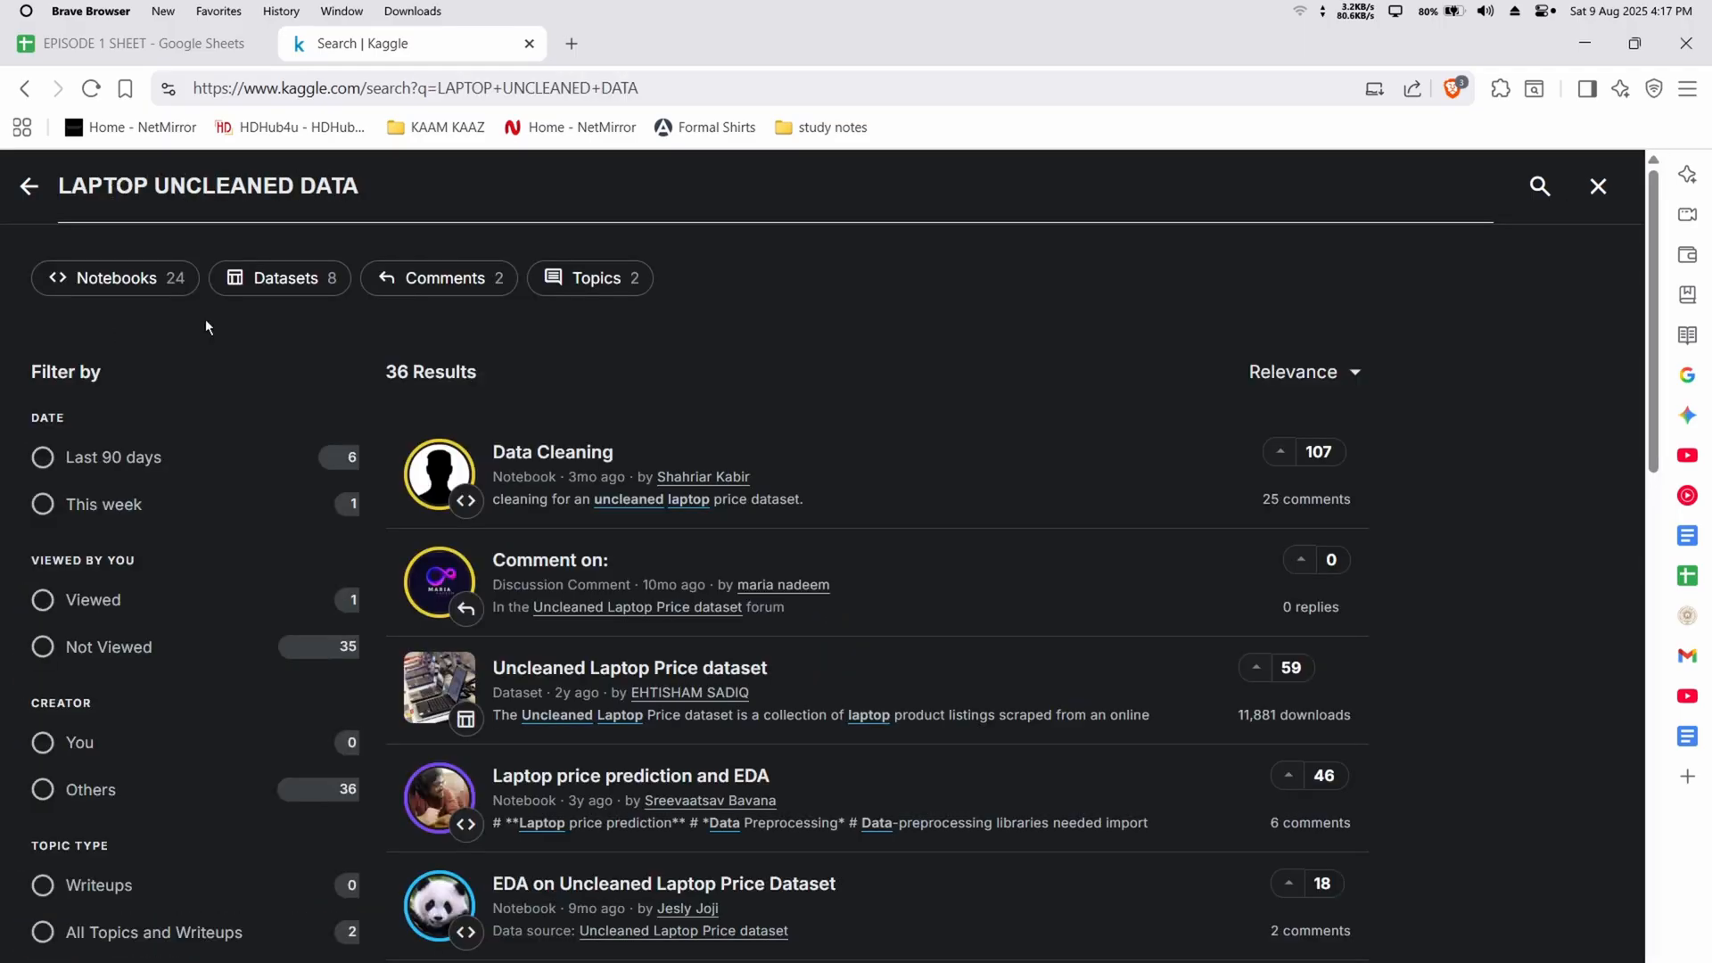
{"action": "left_click", "coordinate": [311, 280]}
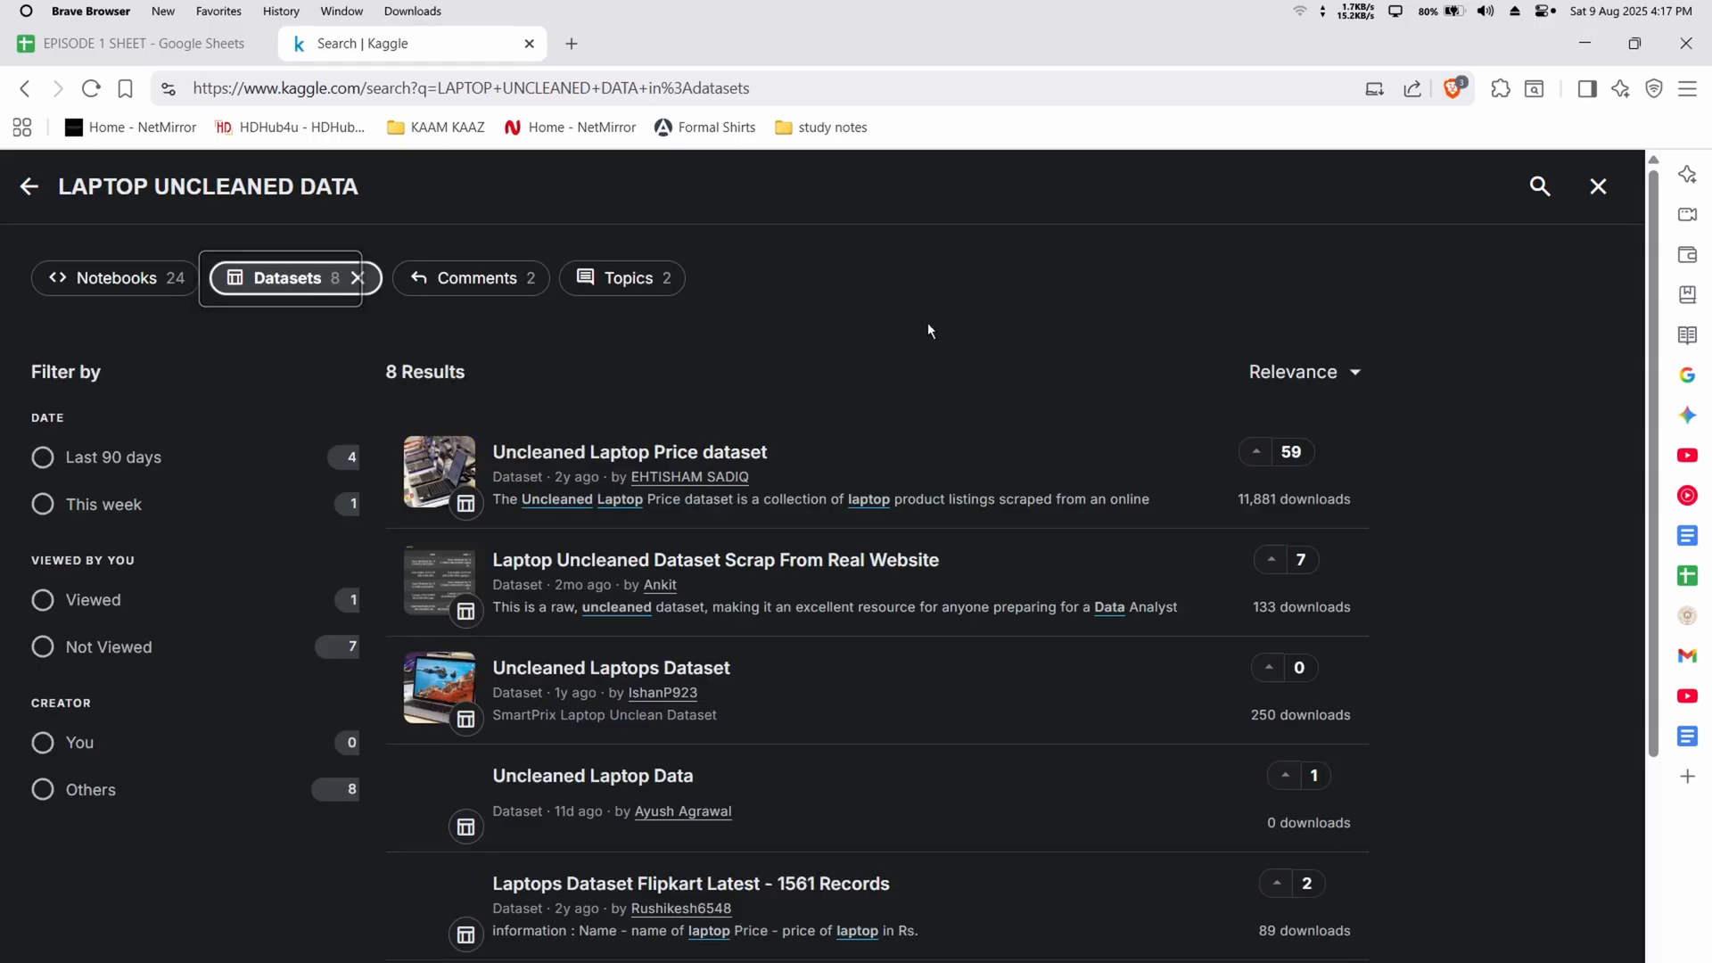
Open the Uncleaned Laptop Price dataset from the search results and look over its page
{"action": "scroll", "coordinate": [963, 348], "scroll_direction": "down", "scroll_amount": 5}
{"action": "scroll", "coordinate": [1009, 473], "scroll_direction": "up", "scroll_amount": 5}
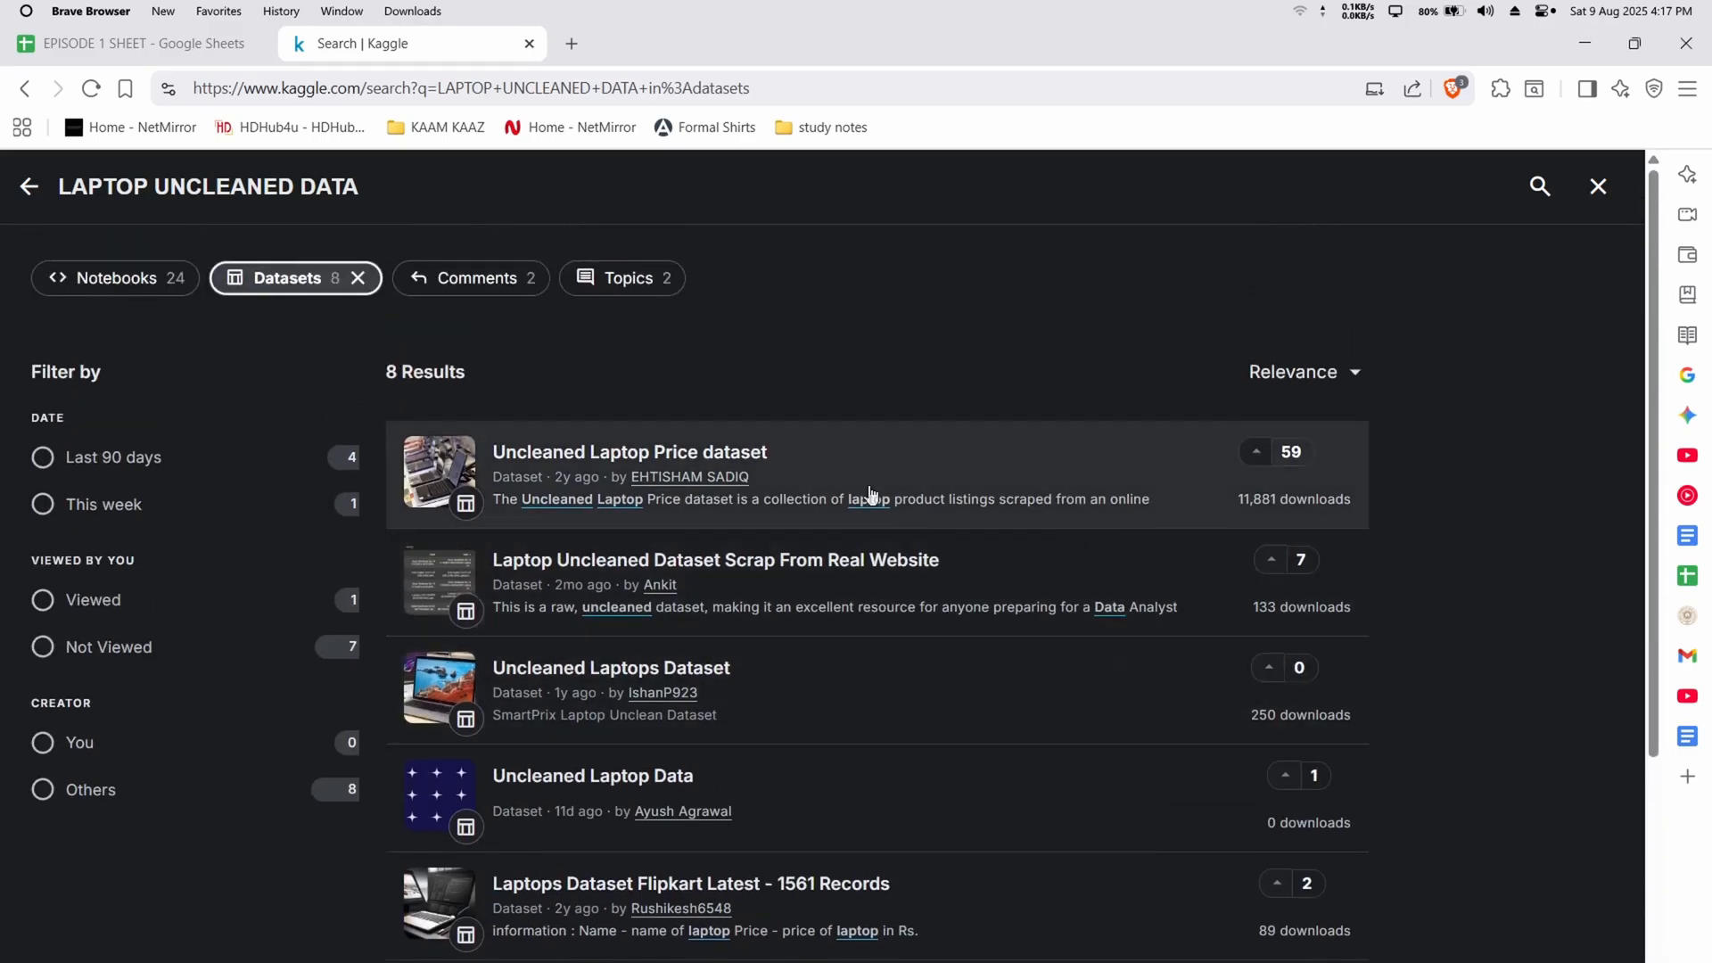
{"action": "left_click", "coordinate": [687, 454]}
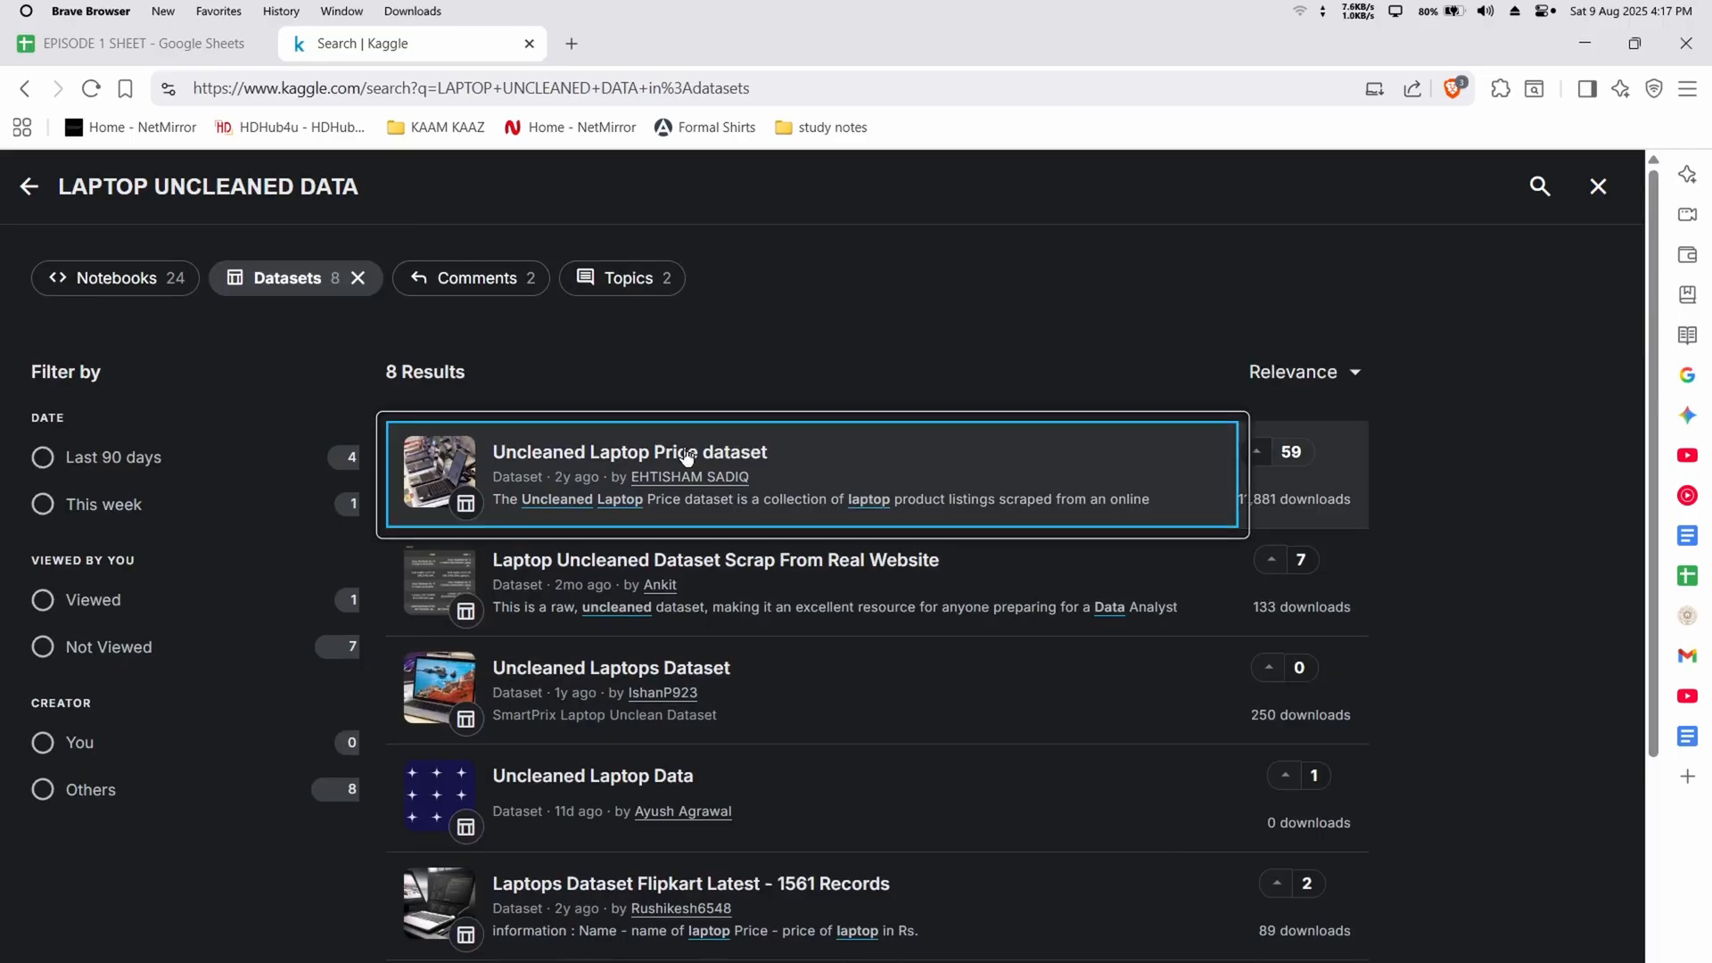
{"action": "scroll", "coordinate": [687, 451], "scroll_direction": "down", "scroll_amount": 8}
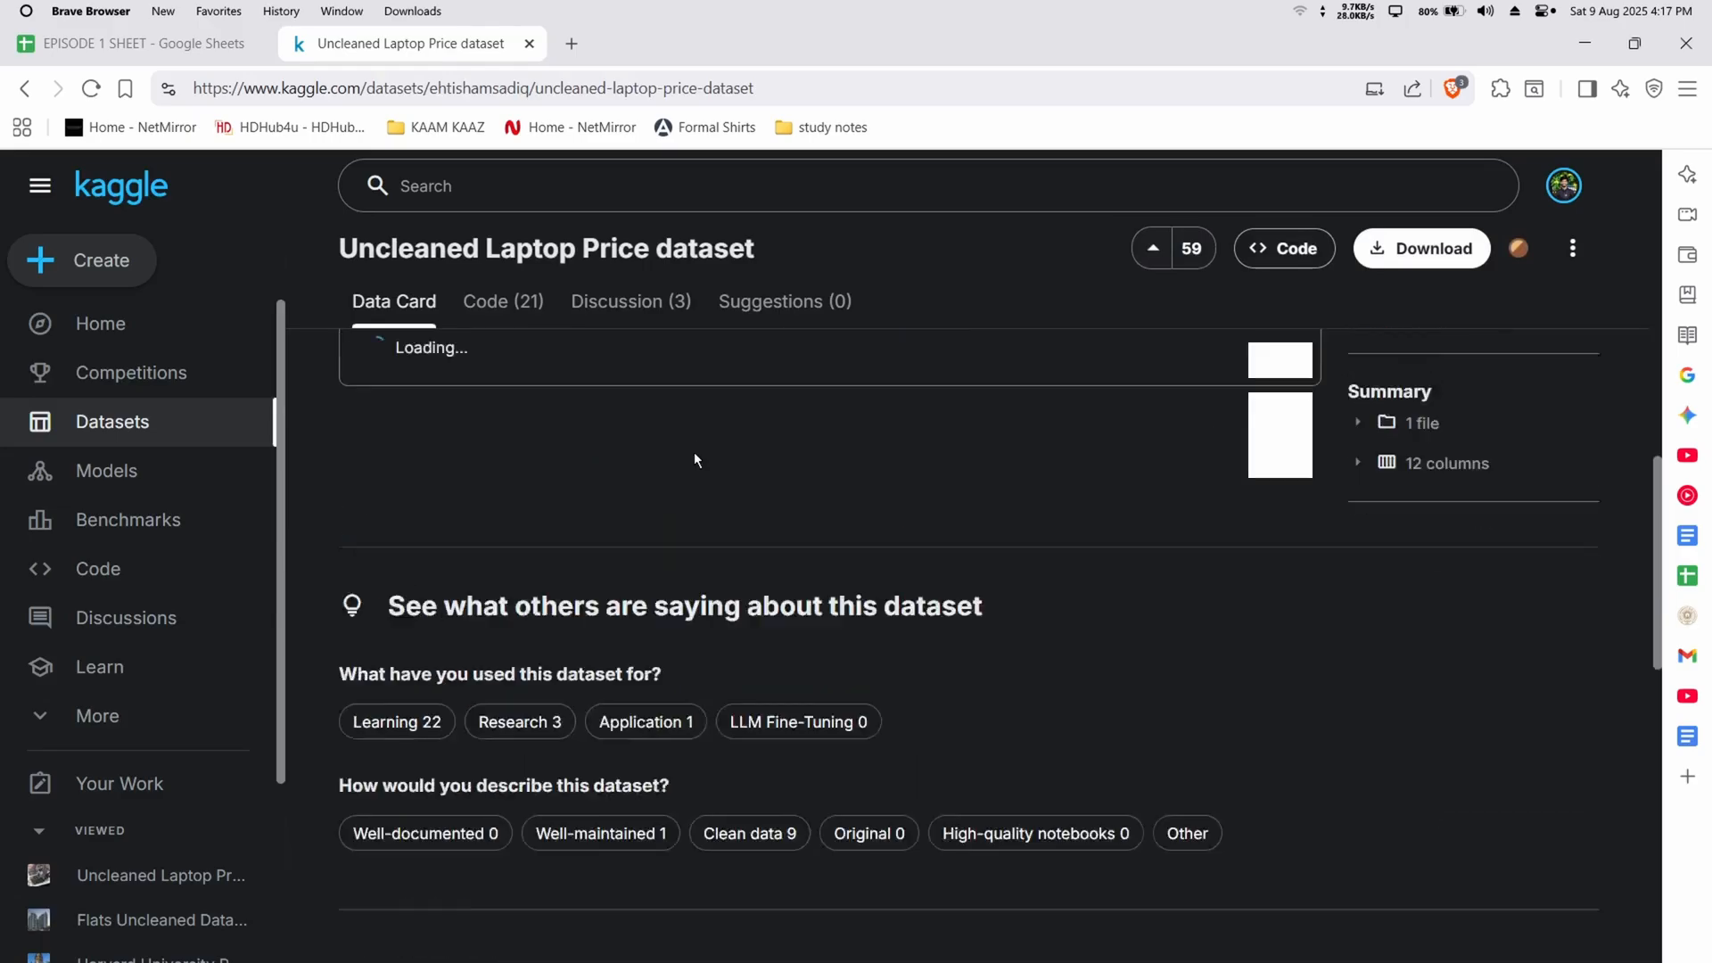
{"action": "scroll", "coordinate": [624, 517], "scroll_direction": "up", "scroll_amount": 3}
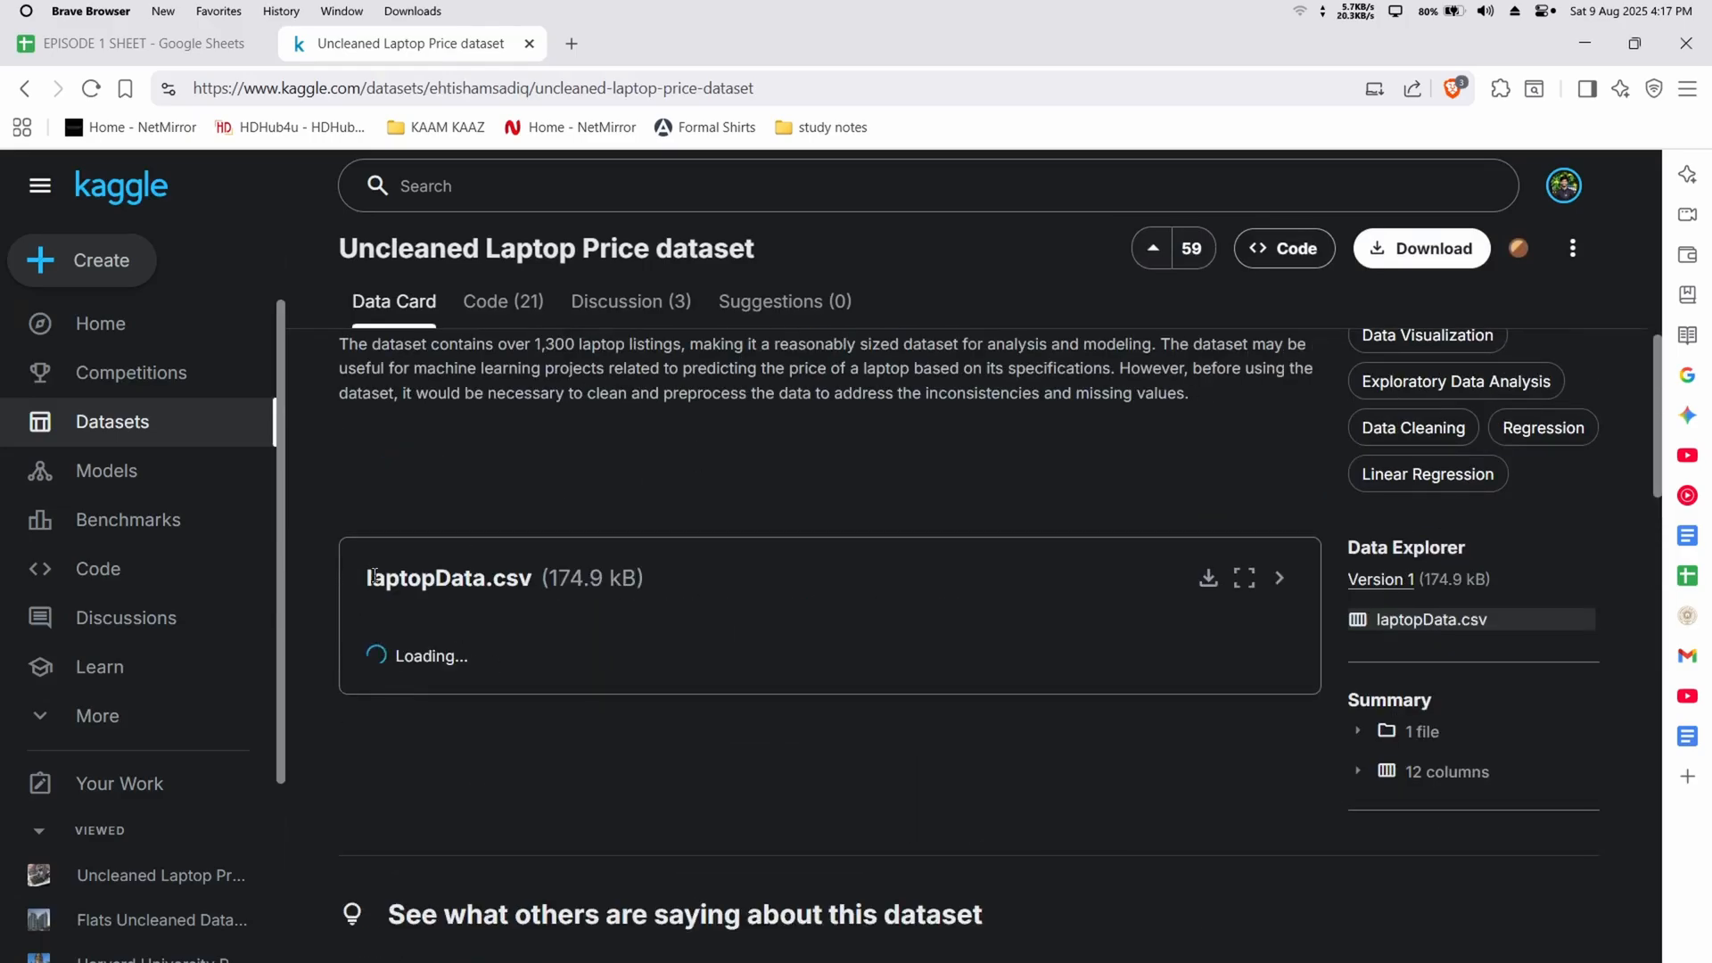
Download laptopData.csv from the dataset page and save it to the Desktop
{"action": "left_click_drag", "start_coordinate": [548, 578], "coordinate": [722, 553]}
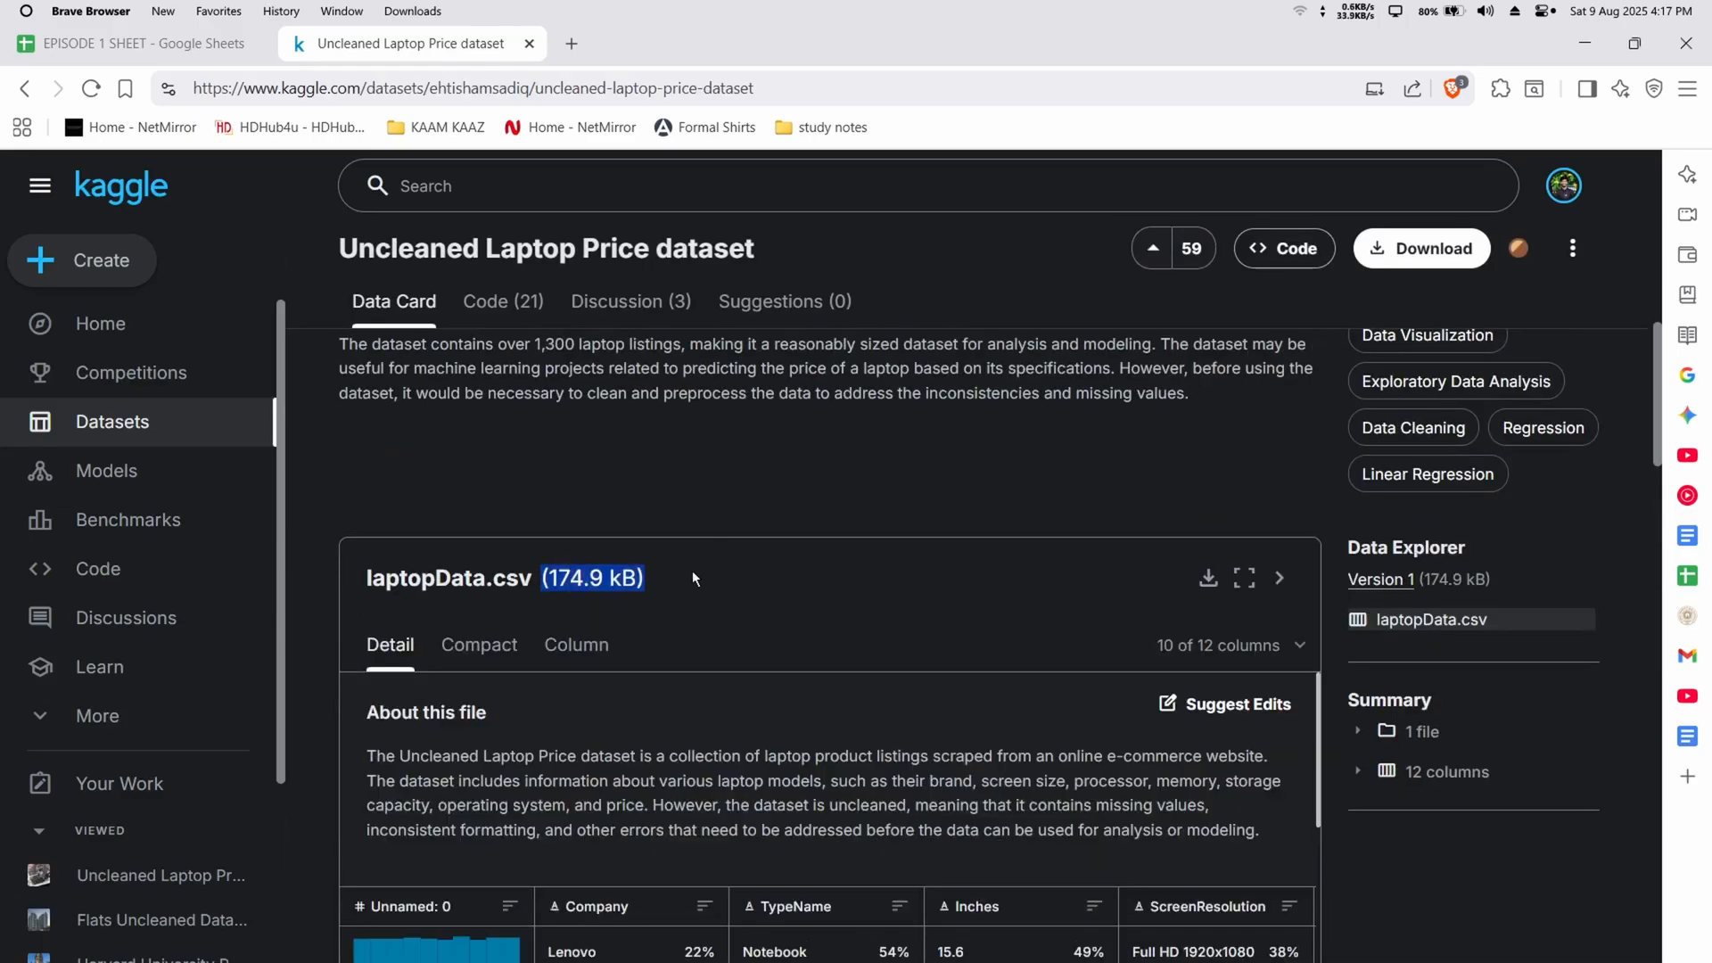
{"action": "left_click", "coordinate": [751, 570]}
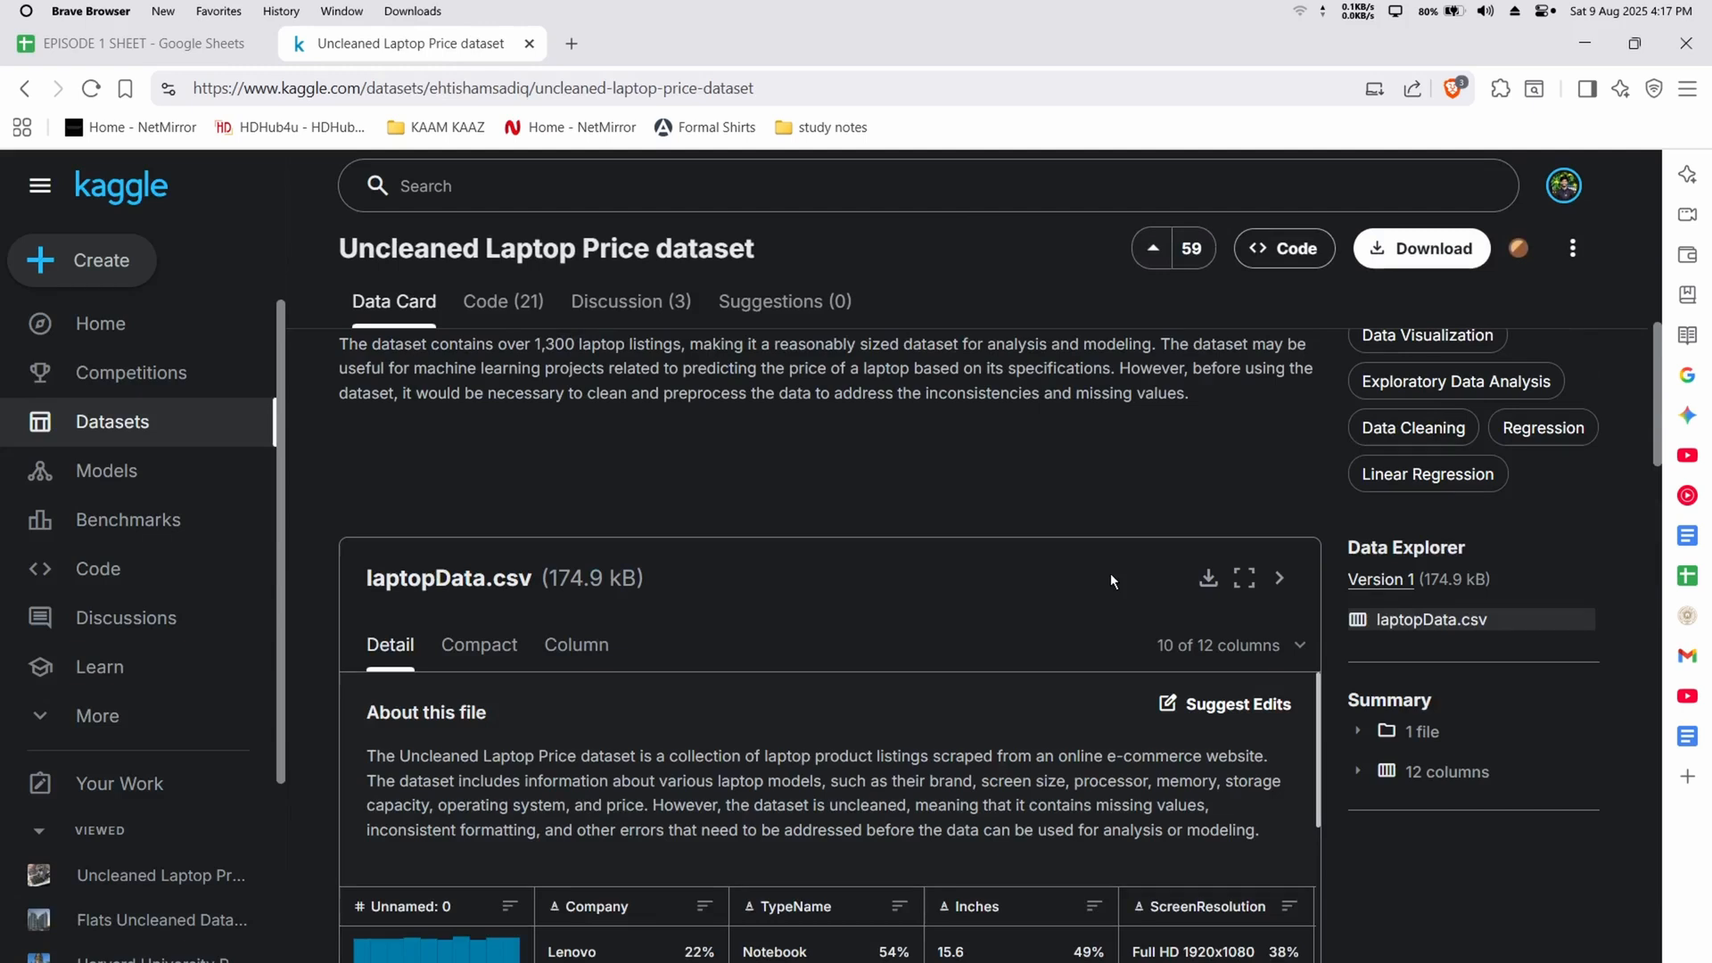
{"action": "left_click", "coordinate": [1467, 622]}
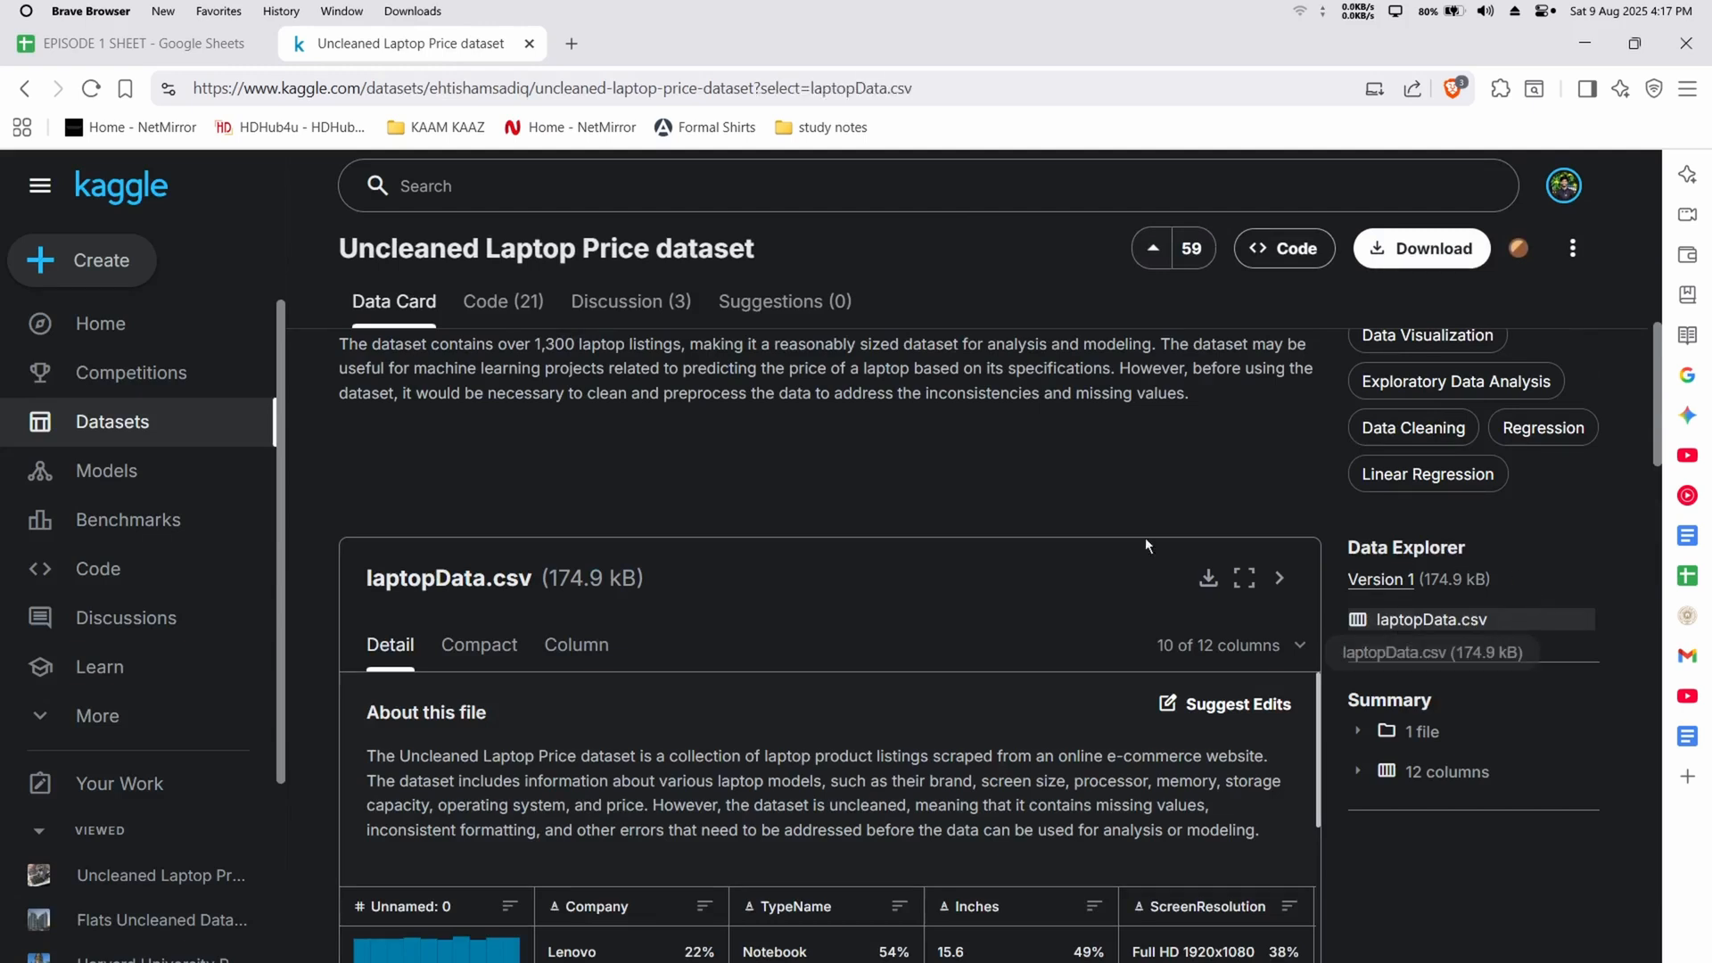
{"action": "scroll", "coordinate": [981, 517], "scroll_direction": "down", "scroll_amount": 5}
{"action": "scroll", "coordinate": [1023, 541], "scroll_direction": "up", "scroll_amount": 1}
{"action": "scroll", "coordinate": [1329, 609], "scroll_direction": "up", "scroll_amount": 4}
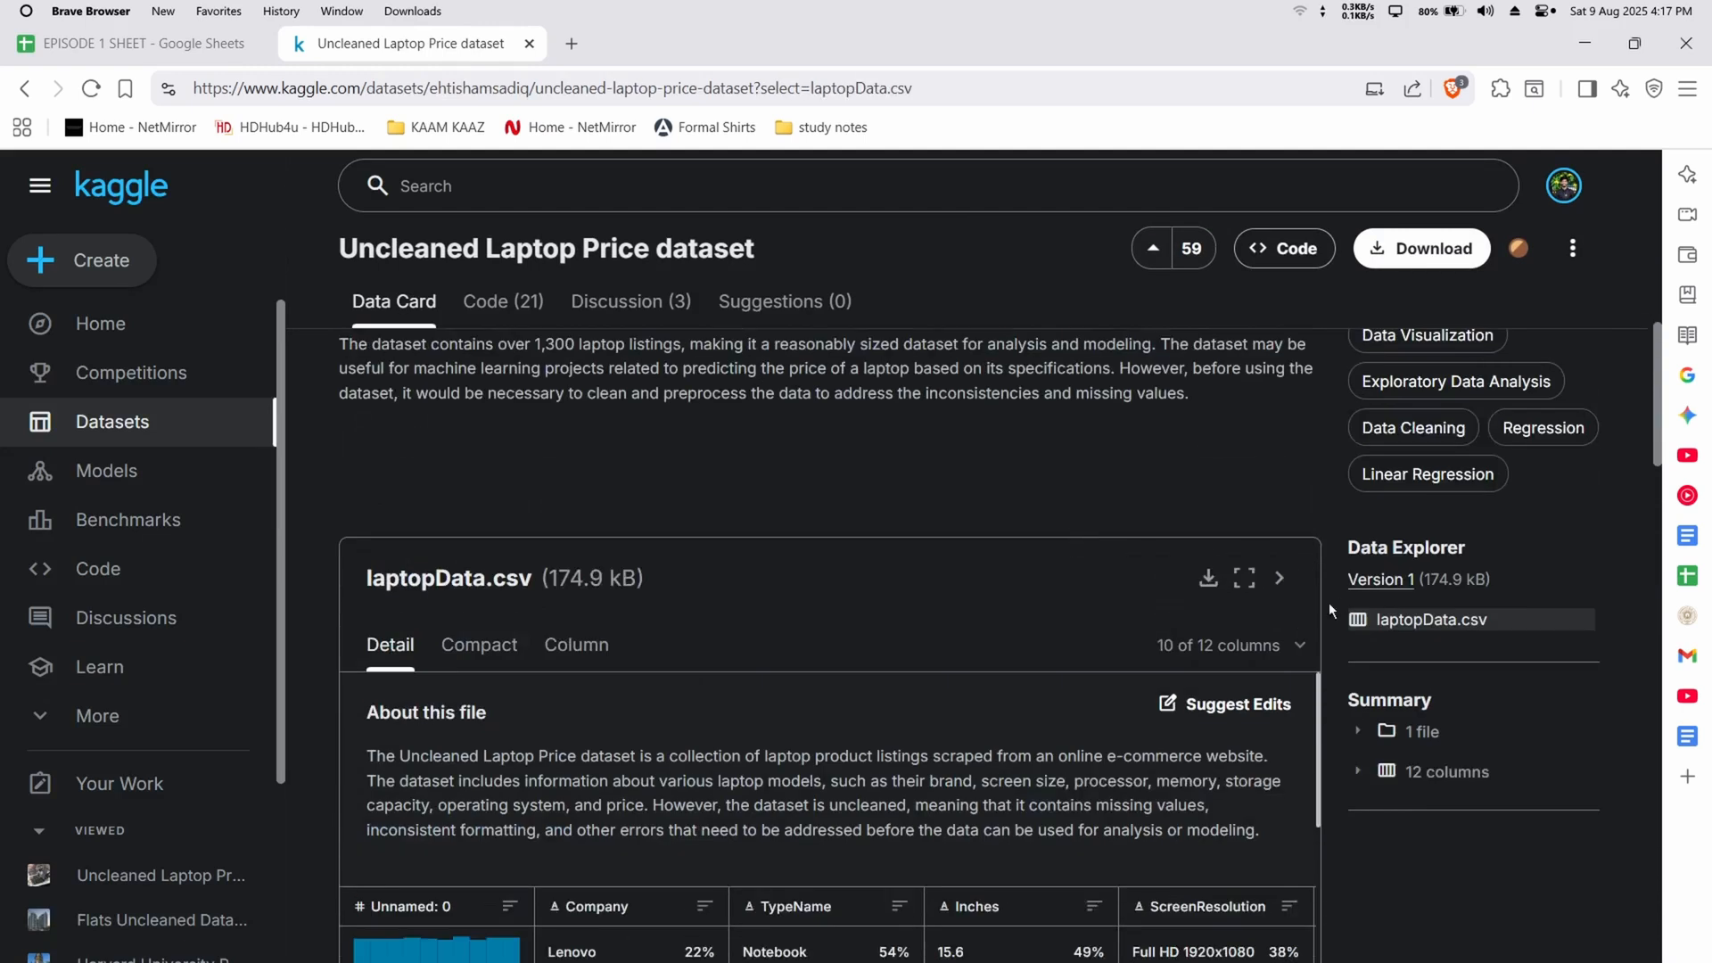
{"action": "left_click", "coordinate": [1209, 580]}
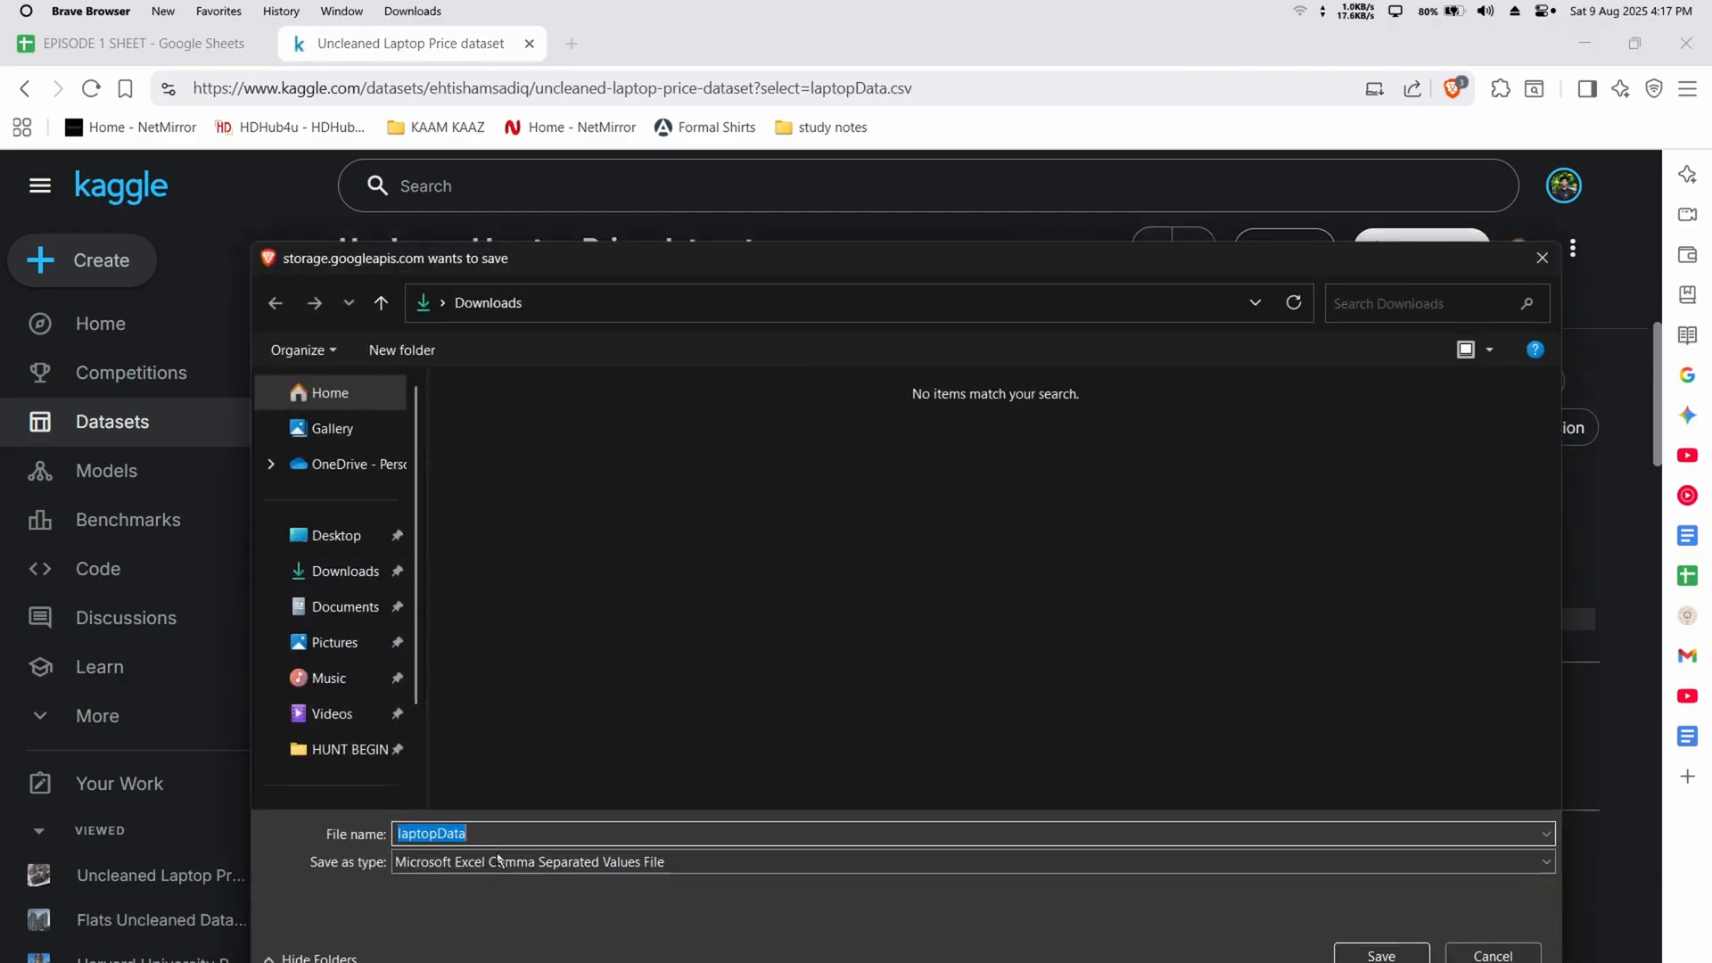
{"action": "left_click", "coordinate": [337, 537]}
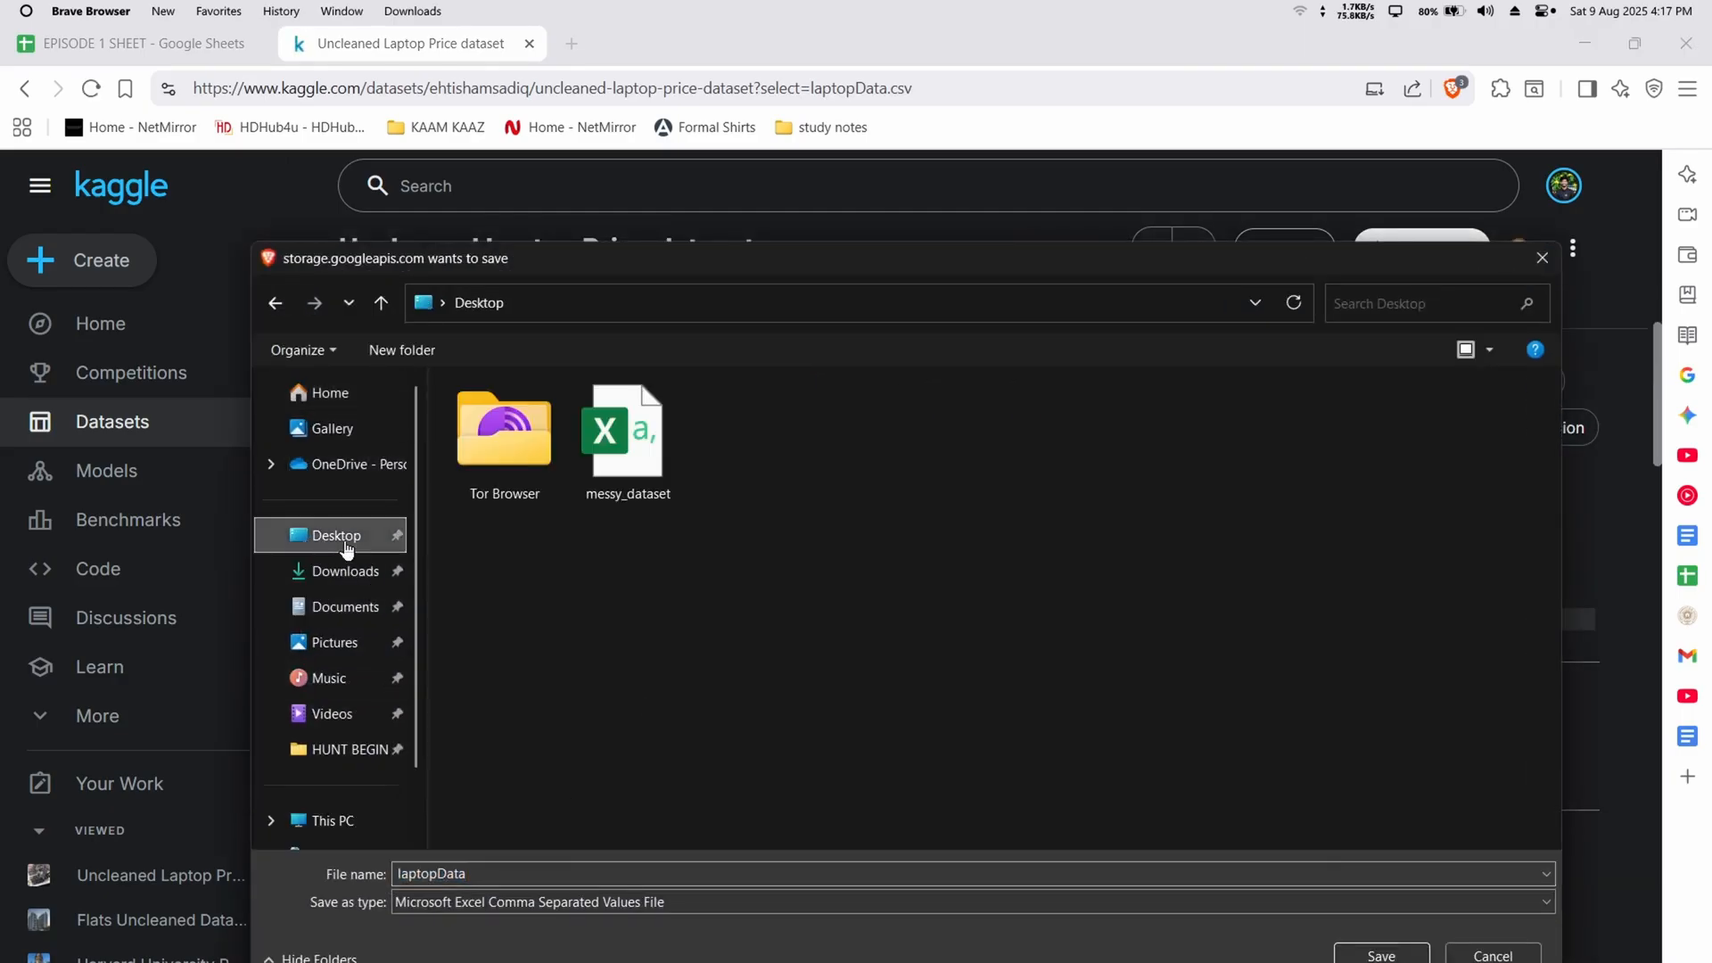
{"action": "left_click", "coordinate": [1356, 958]}
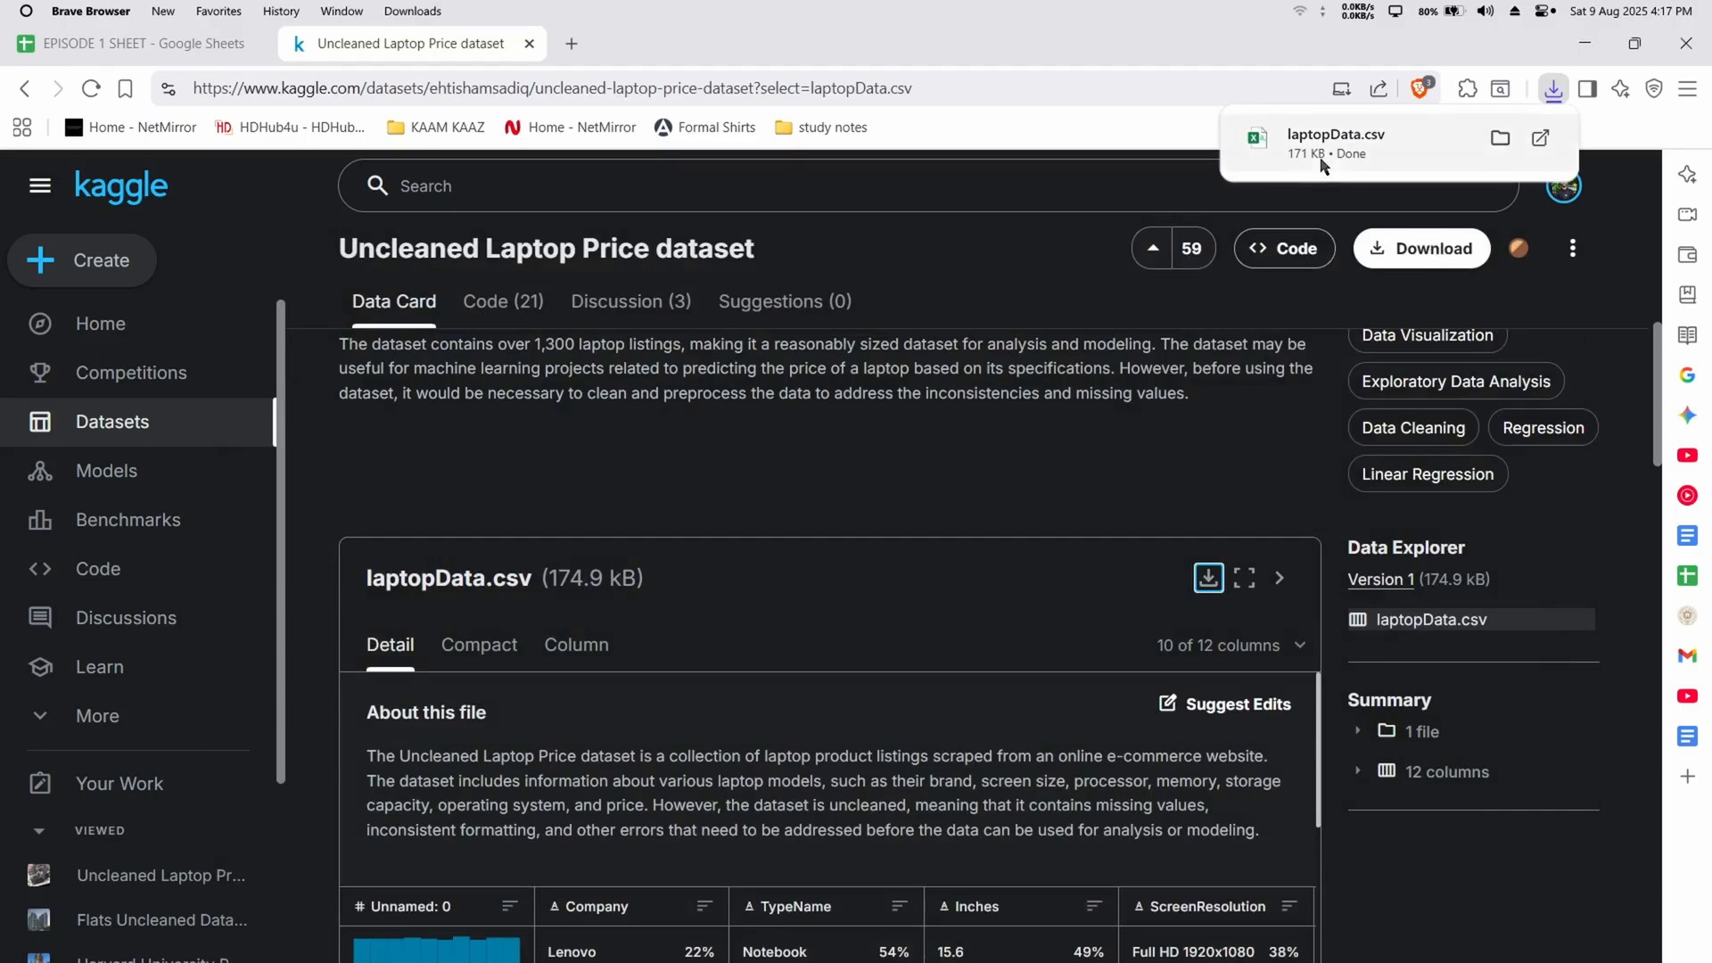
Return to the EPISODE 1 SHEET spreadsheet and add a new blank sheet
{"action": "left_click", "coordinate": [133, 43]}
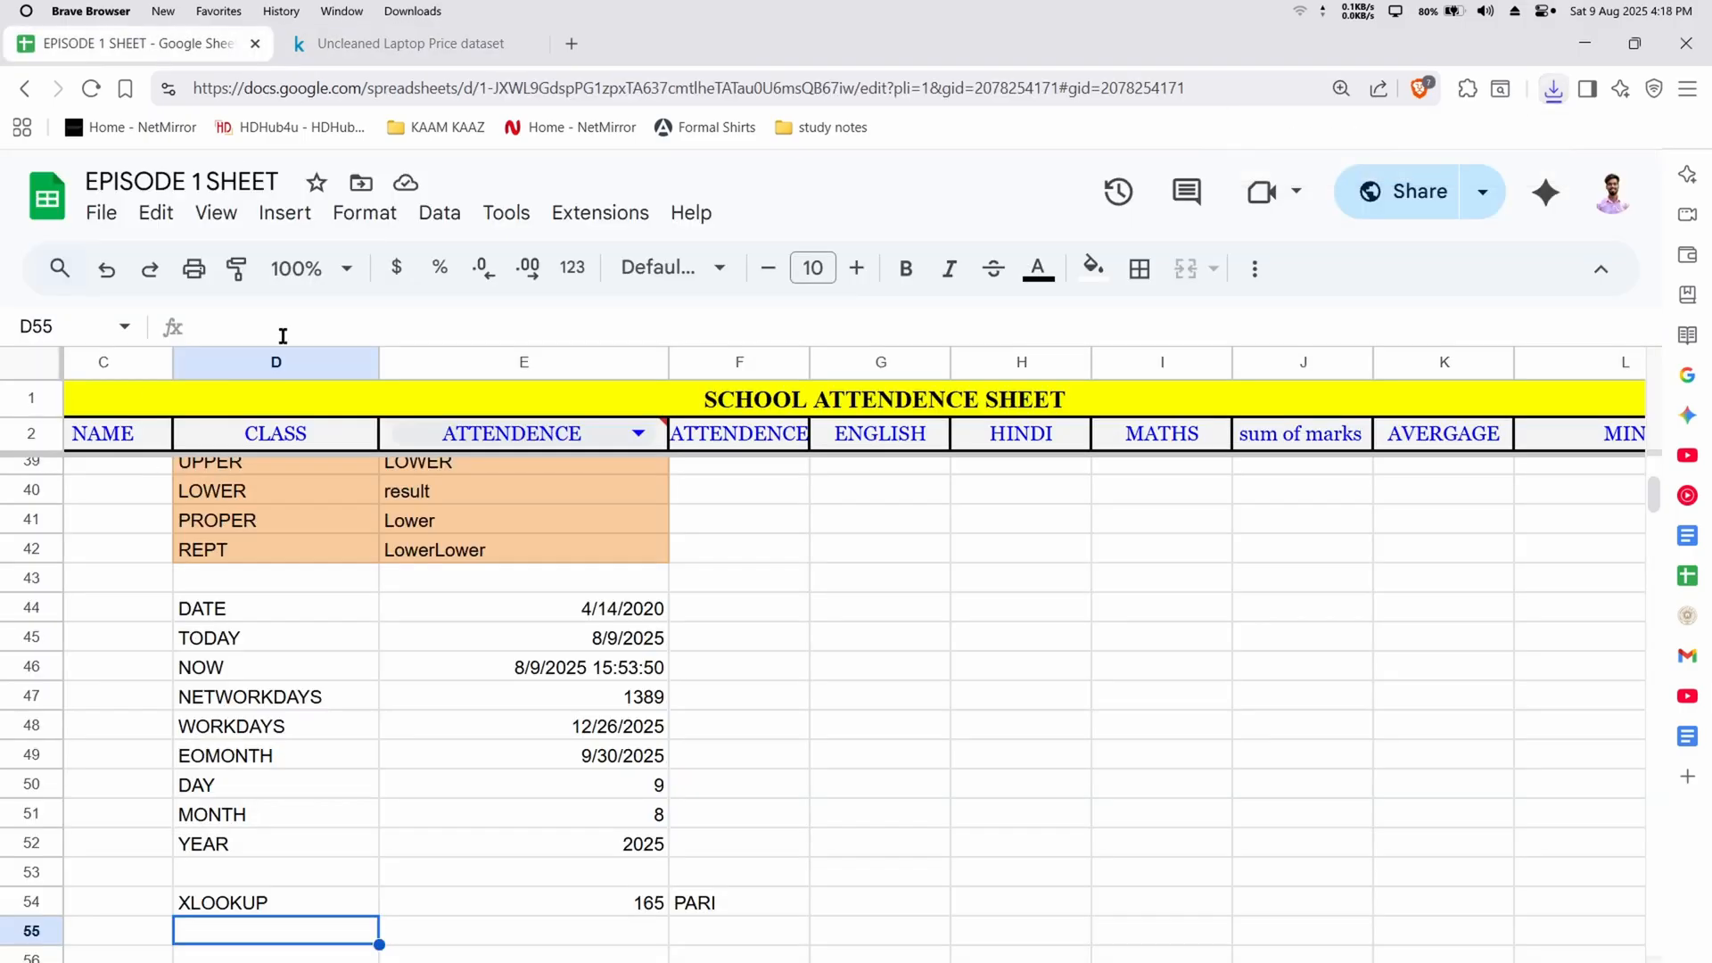
{"action": "left_click", "coordinate": [48, 962]}
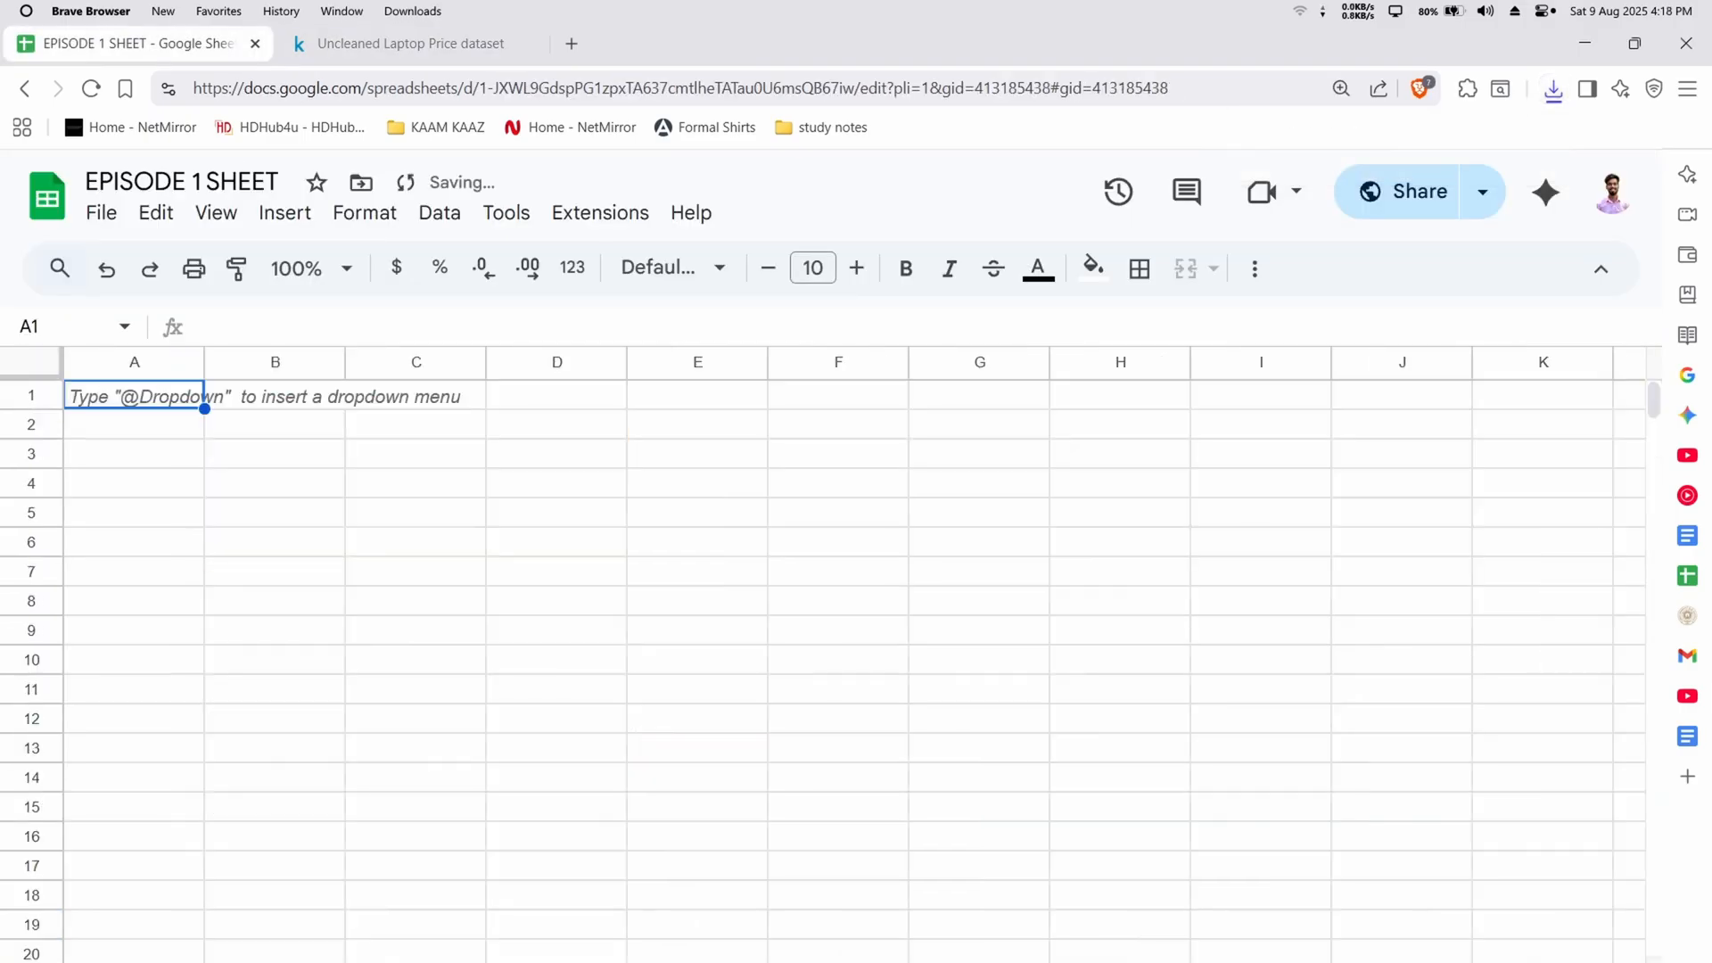
{"action": "left_click", "coordinate": [102, 213]}
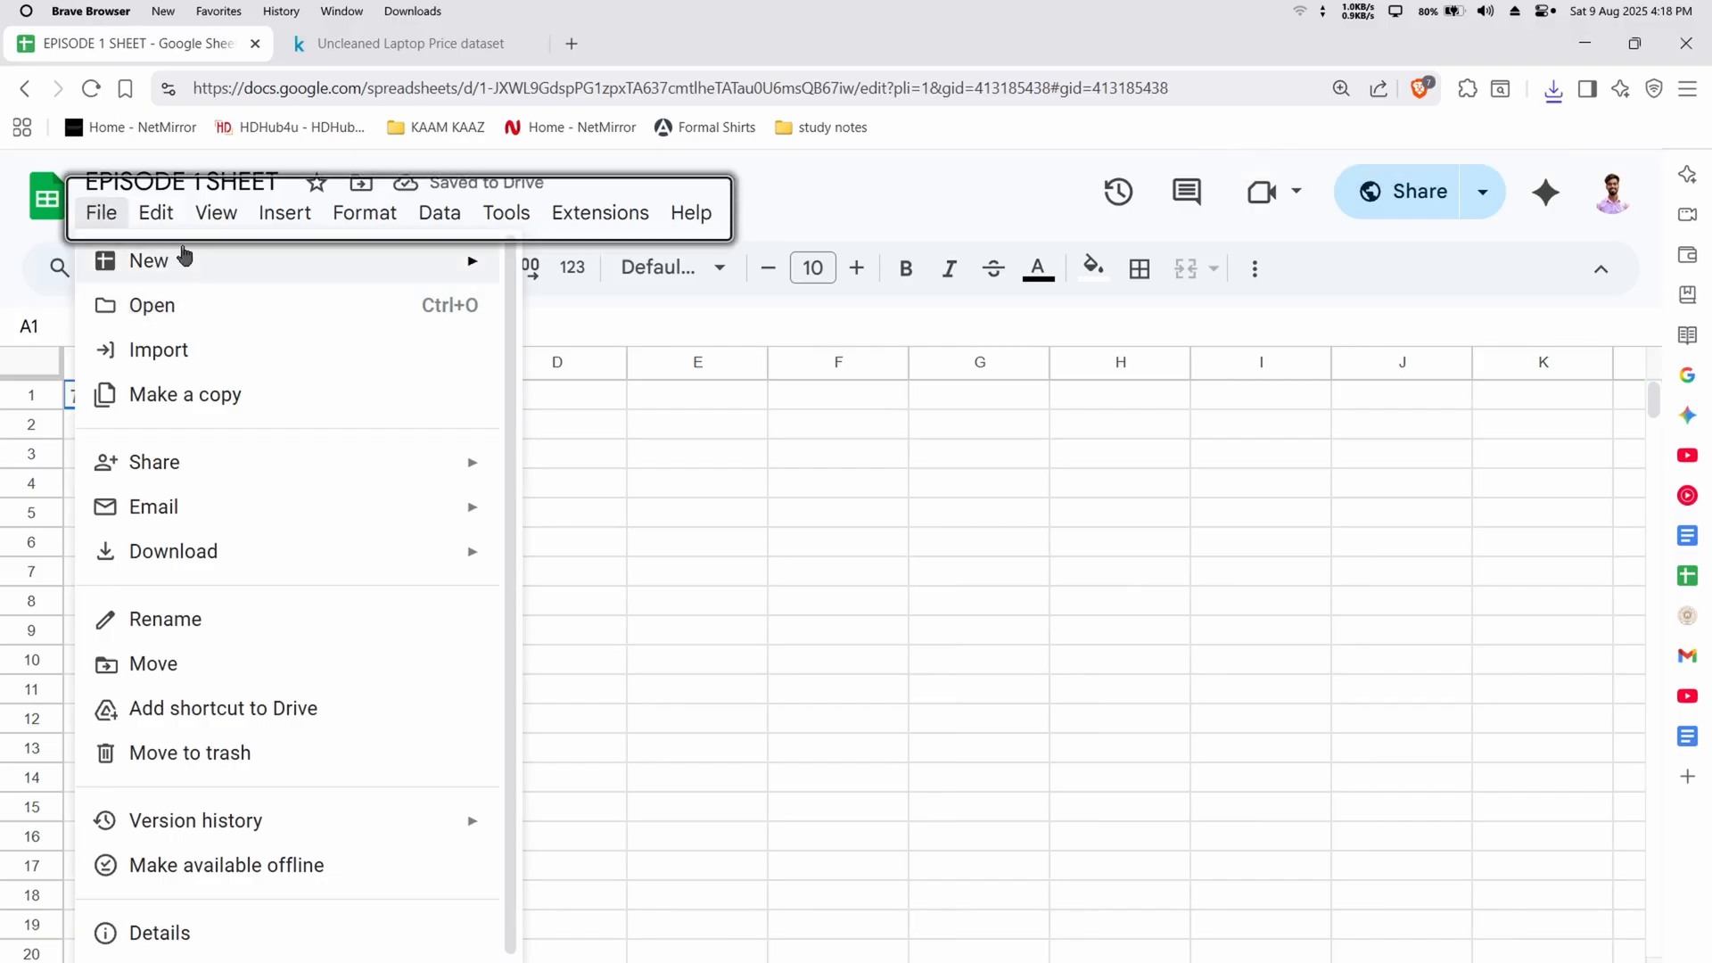
{"action": "mouse_move", "coordinate": [181, 266]}
{"action": "left_click", "coordinate": [308, 366]}
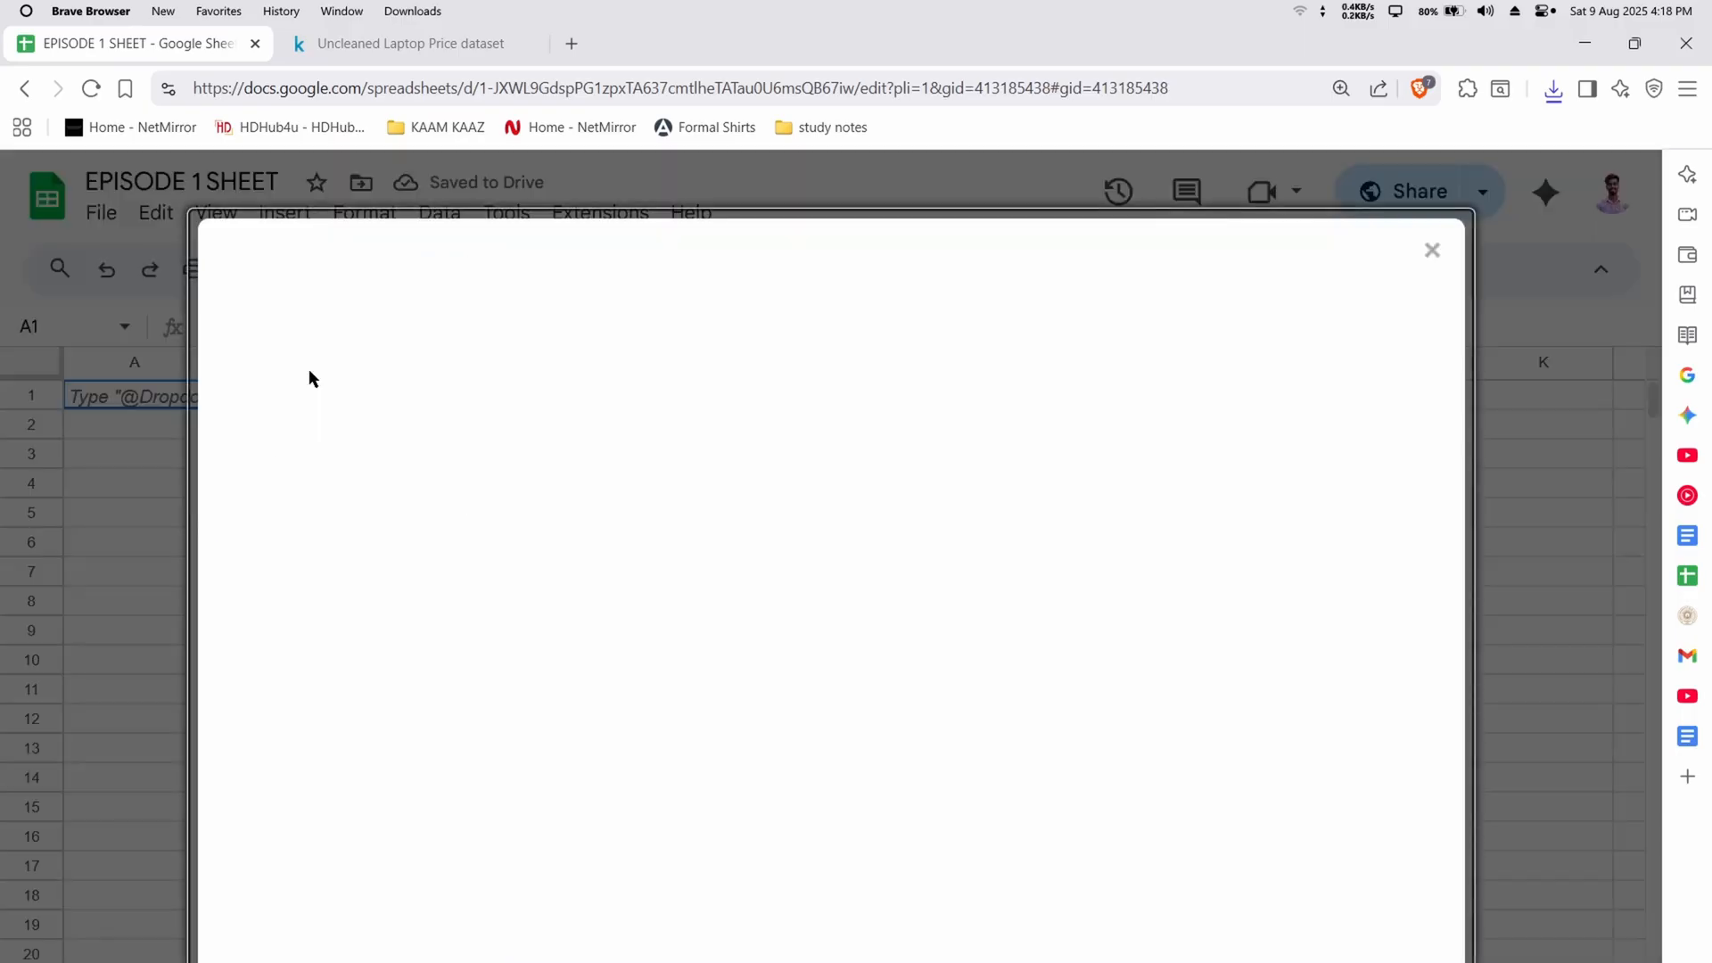
{"action": "key", "text": "Escape"}
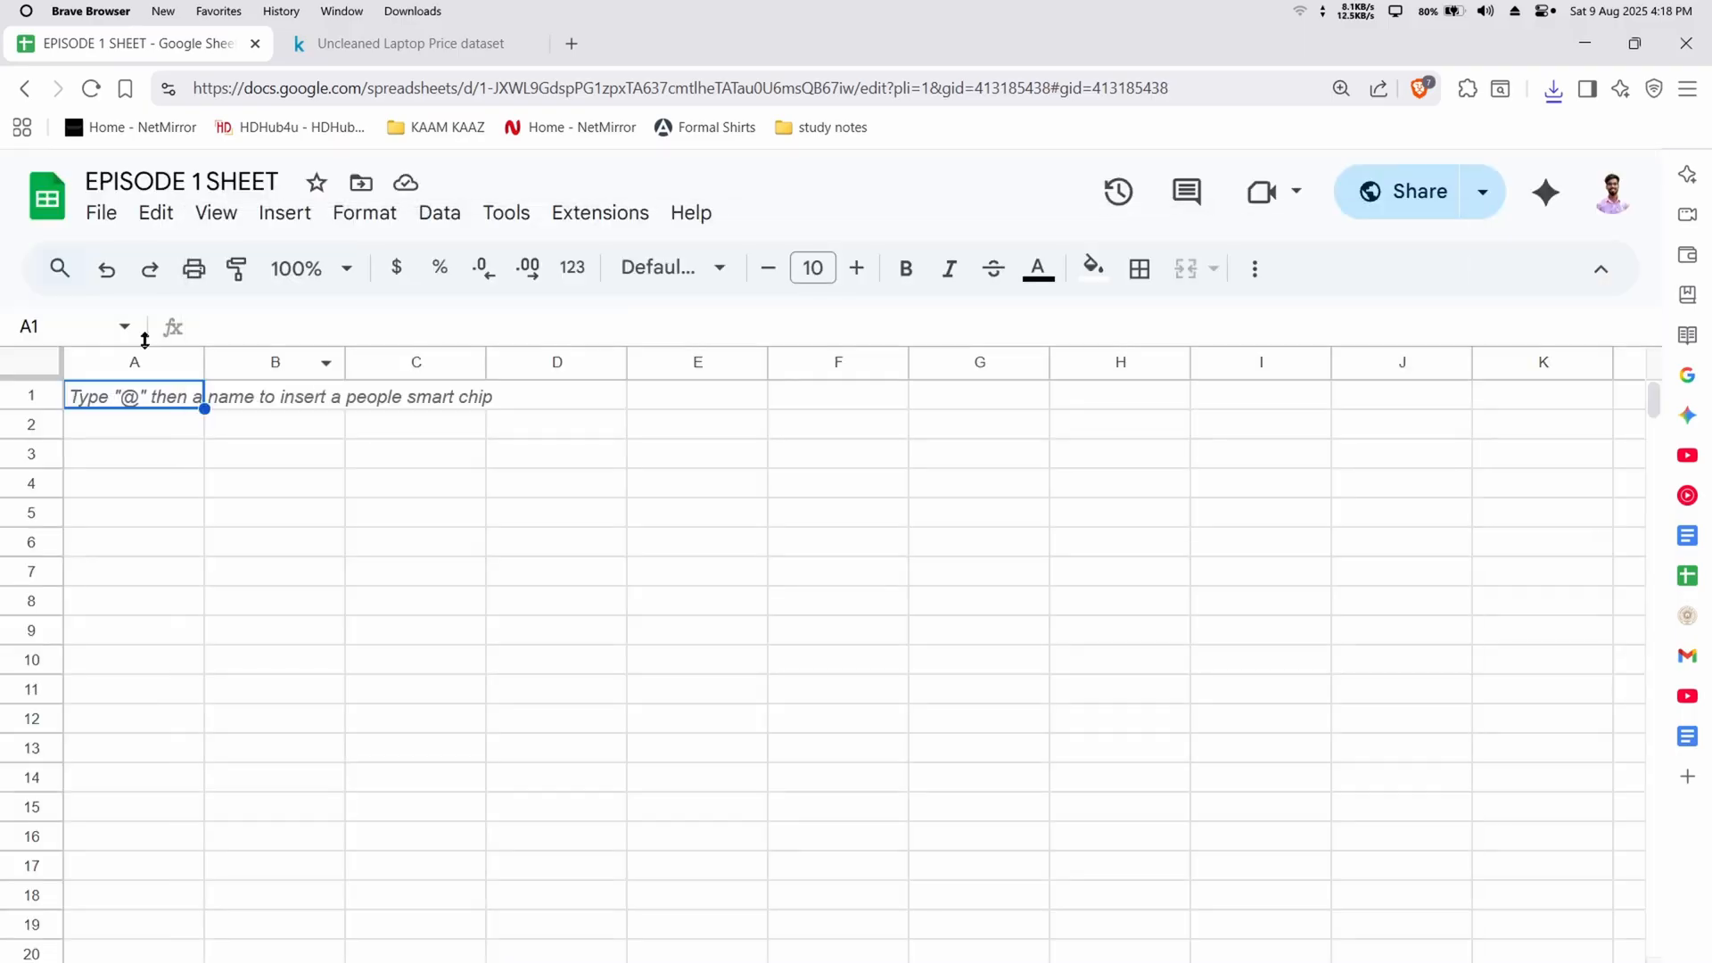
Import laptopData.csv from the Desktop as a new spreadsheet with automatic separator detection, and open that spreadsheet
{"action": "left_click", "coordinate": [97, 213]}
{"action": "left_click", "coordinate": [169, 348]}
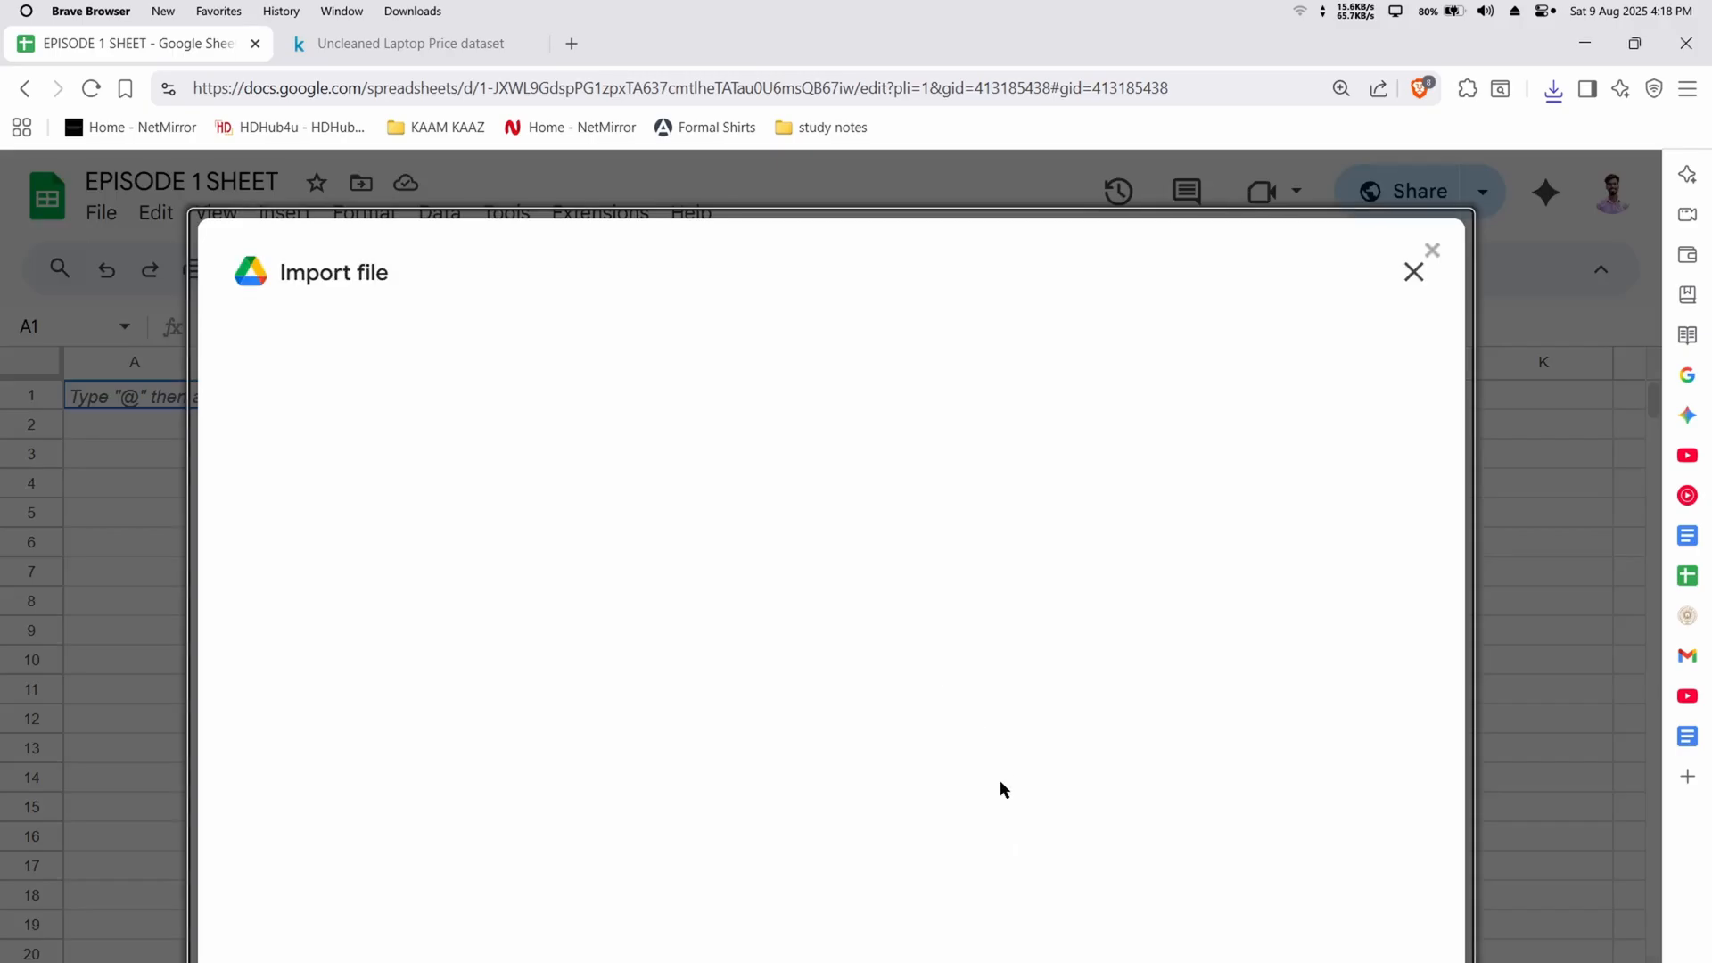
{"action": "left_click", "coordinate": [692, 359]}
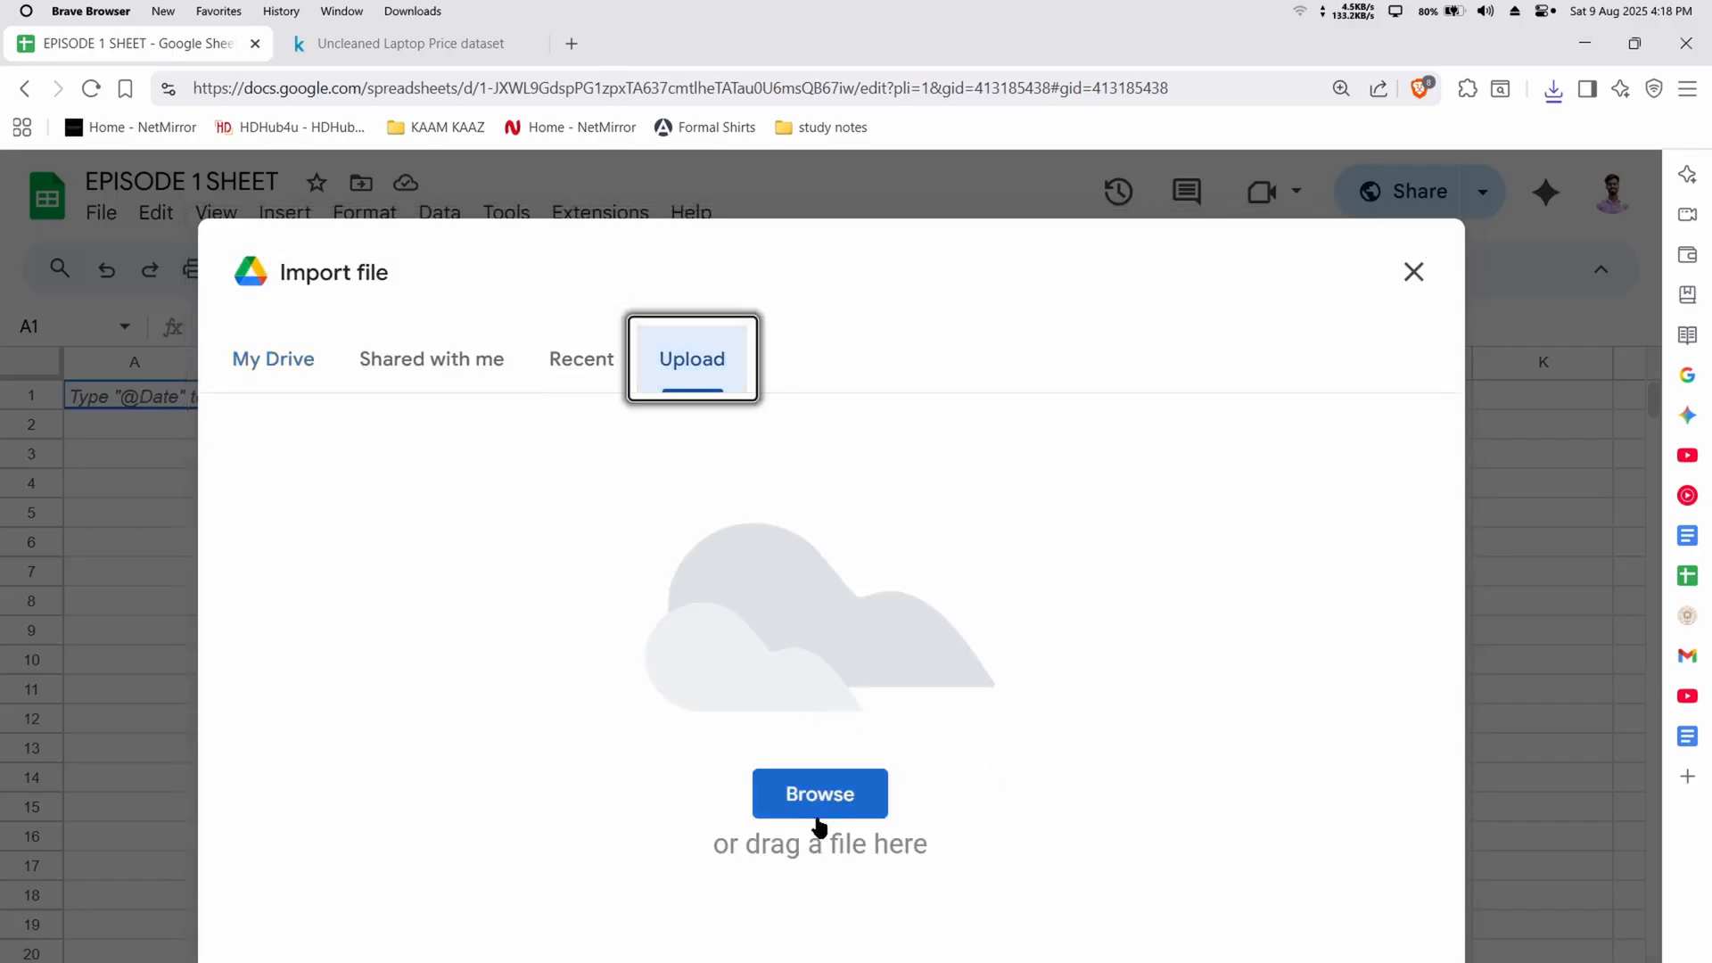
{"action": "left_click", "coordinate": [815, 800]}
{"action": "left_click", "coordinate": [344, 537]}
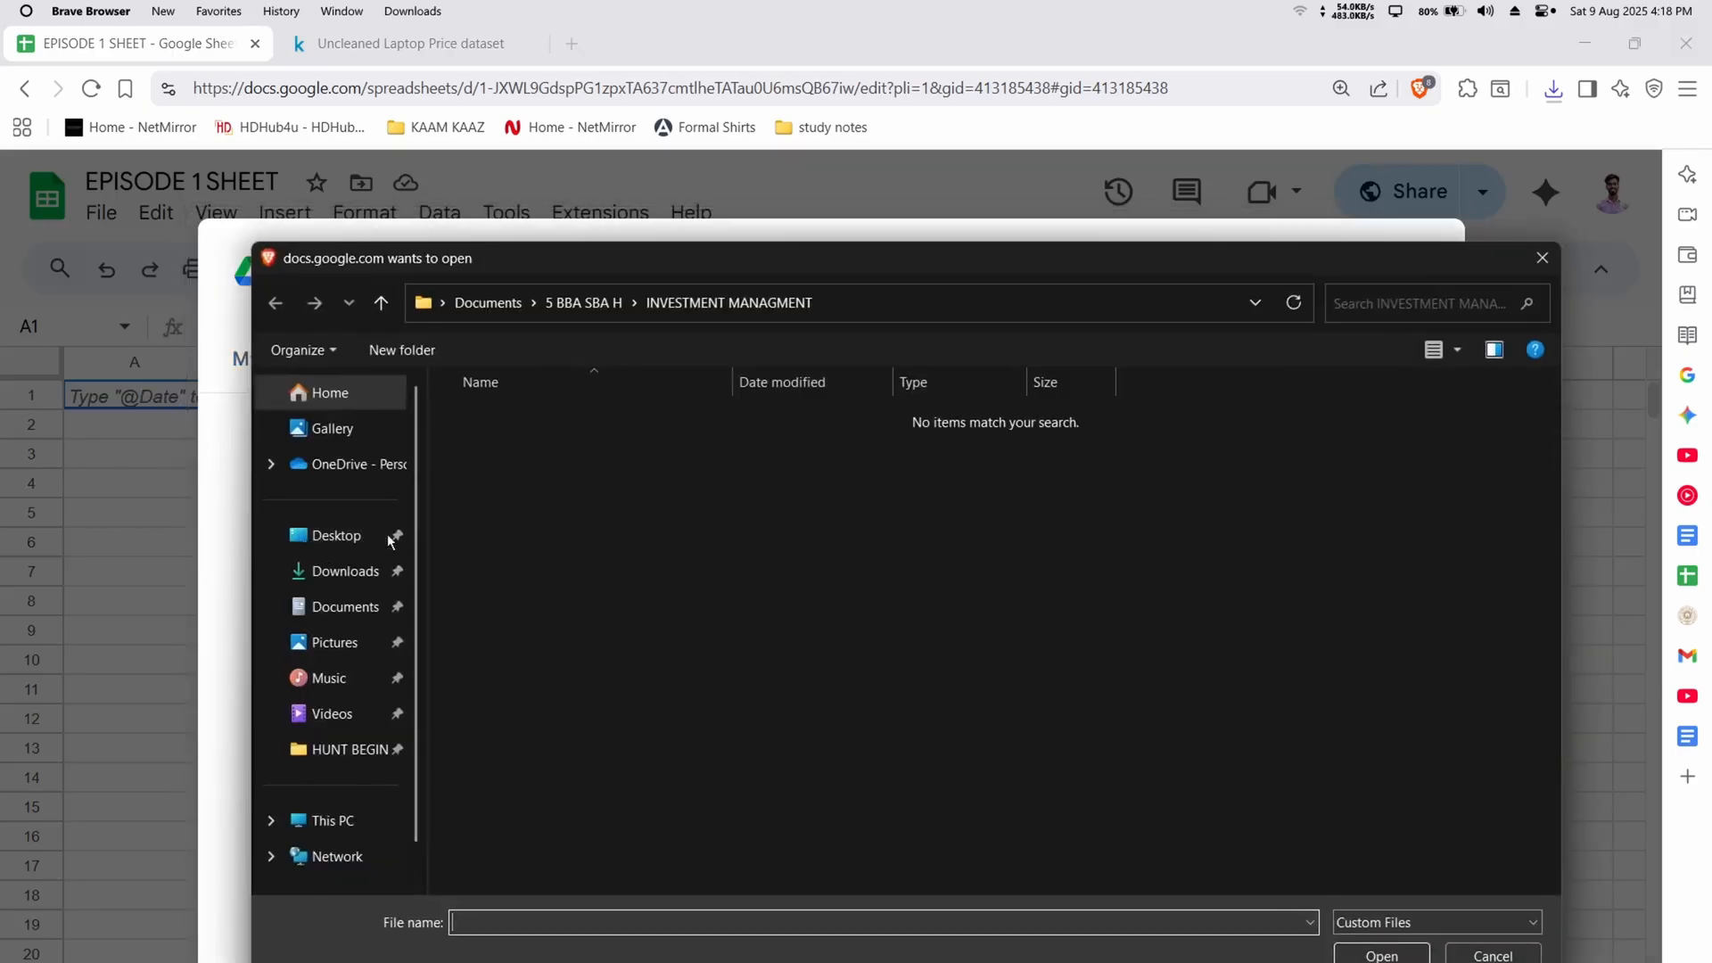
{"action": "left_click", "coordinate": [626, 474]}
{"action": "double_click", "coordinate": [627, 478]}
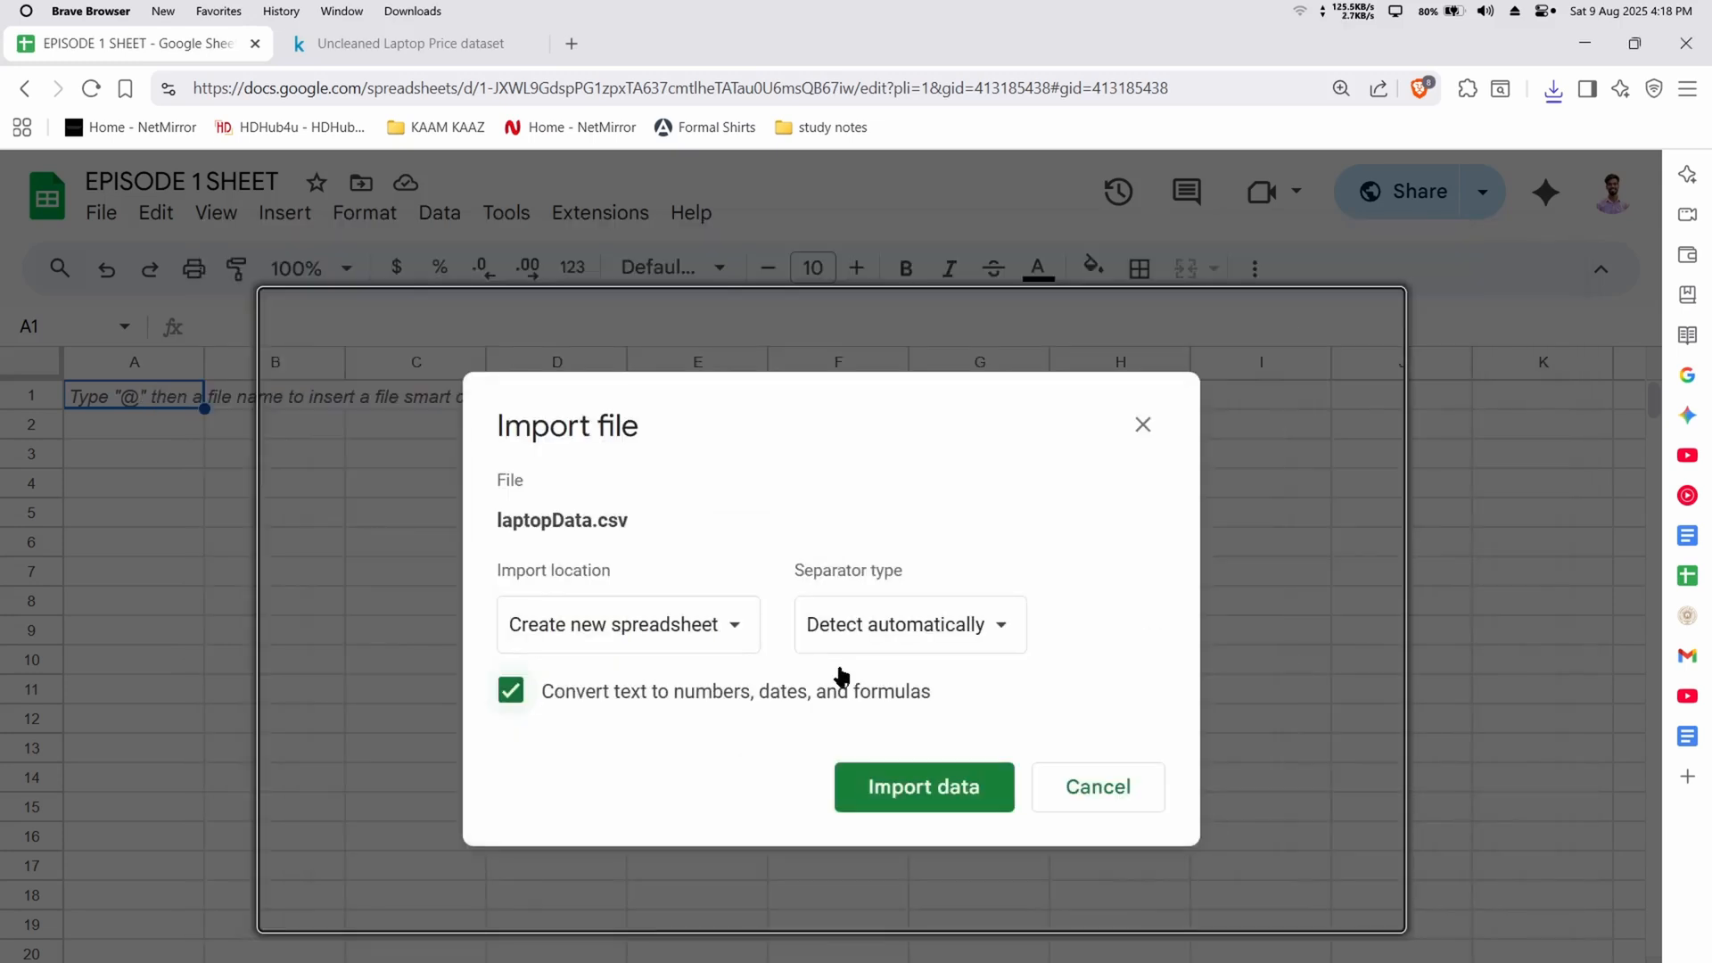
{"action": "left_click", "coordinate": [968, 799]}
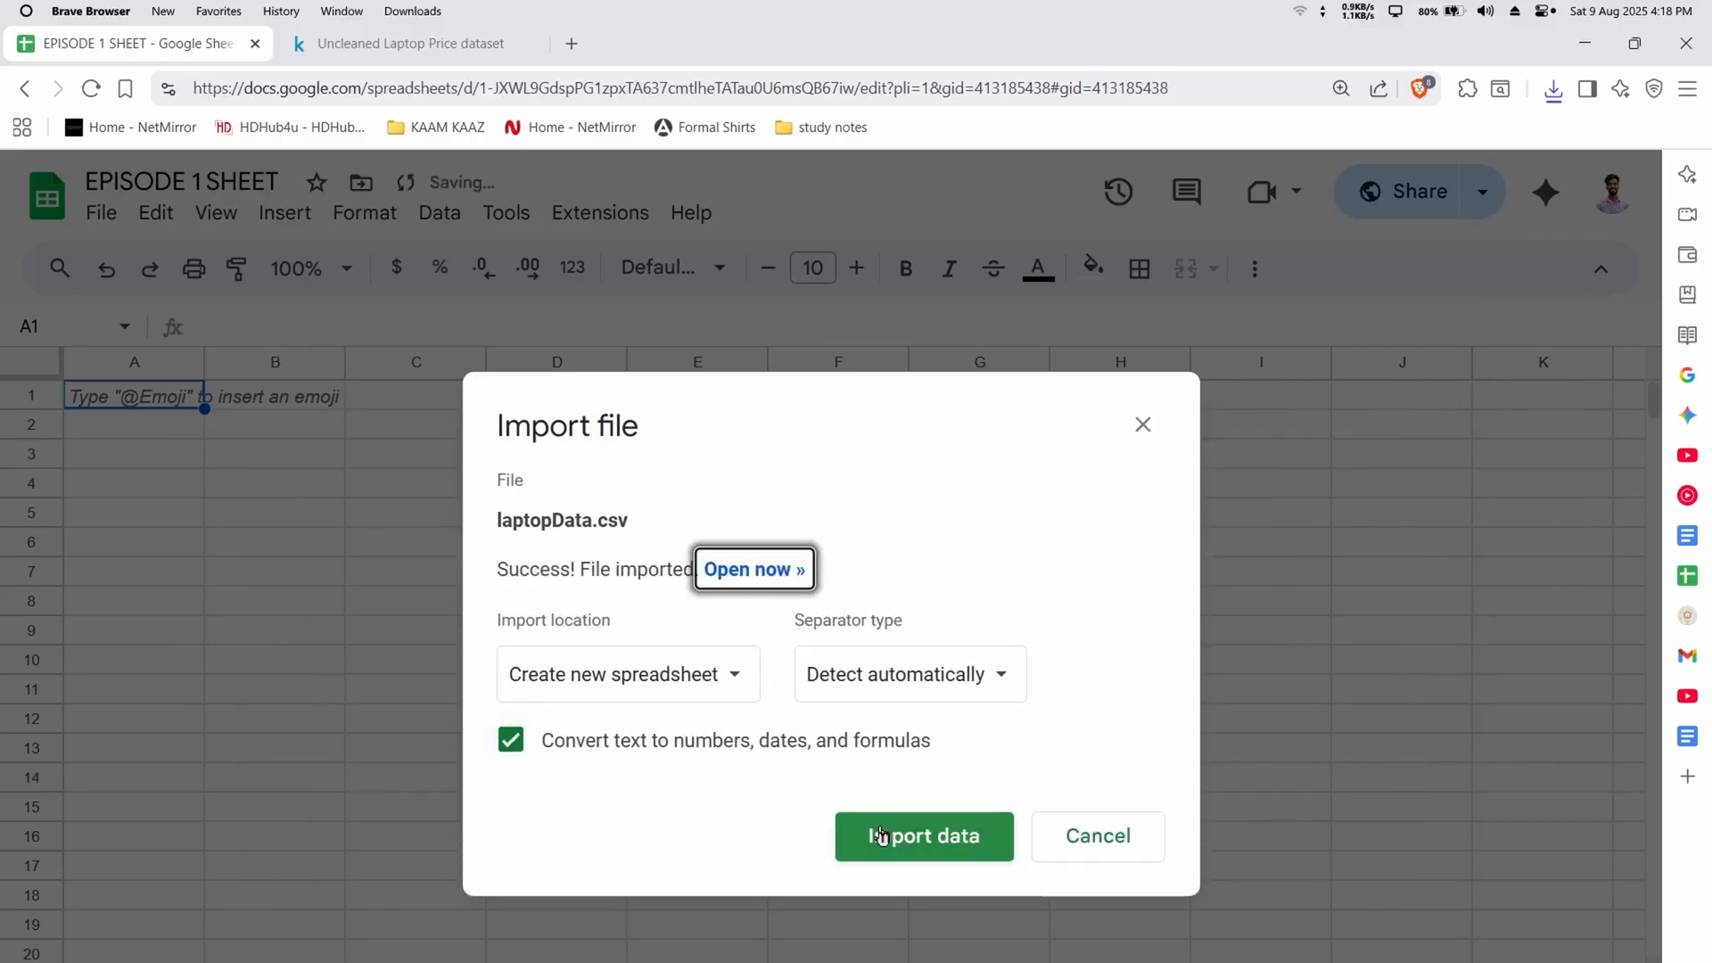
{"action": "left_click", "coordinate": [749, 574]}
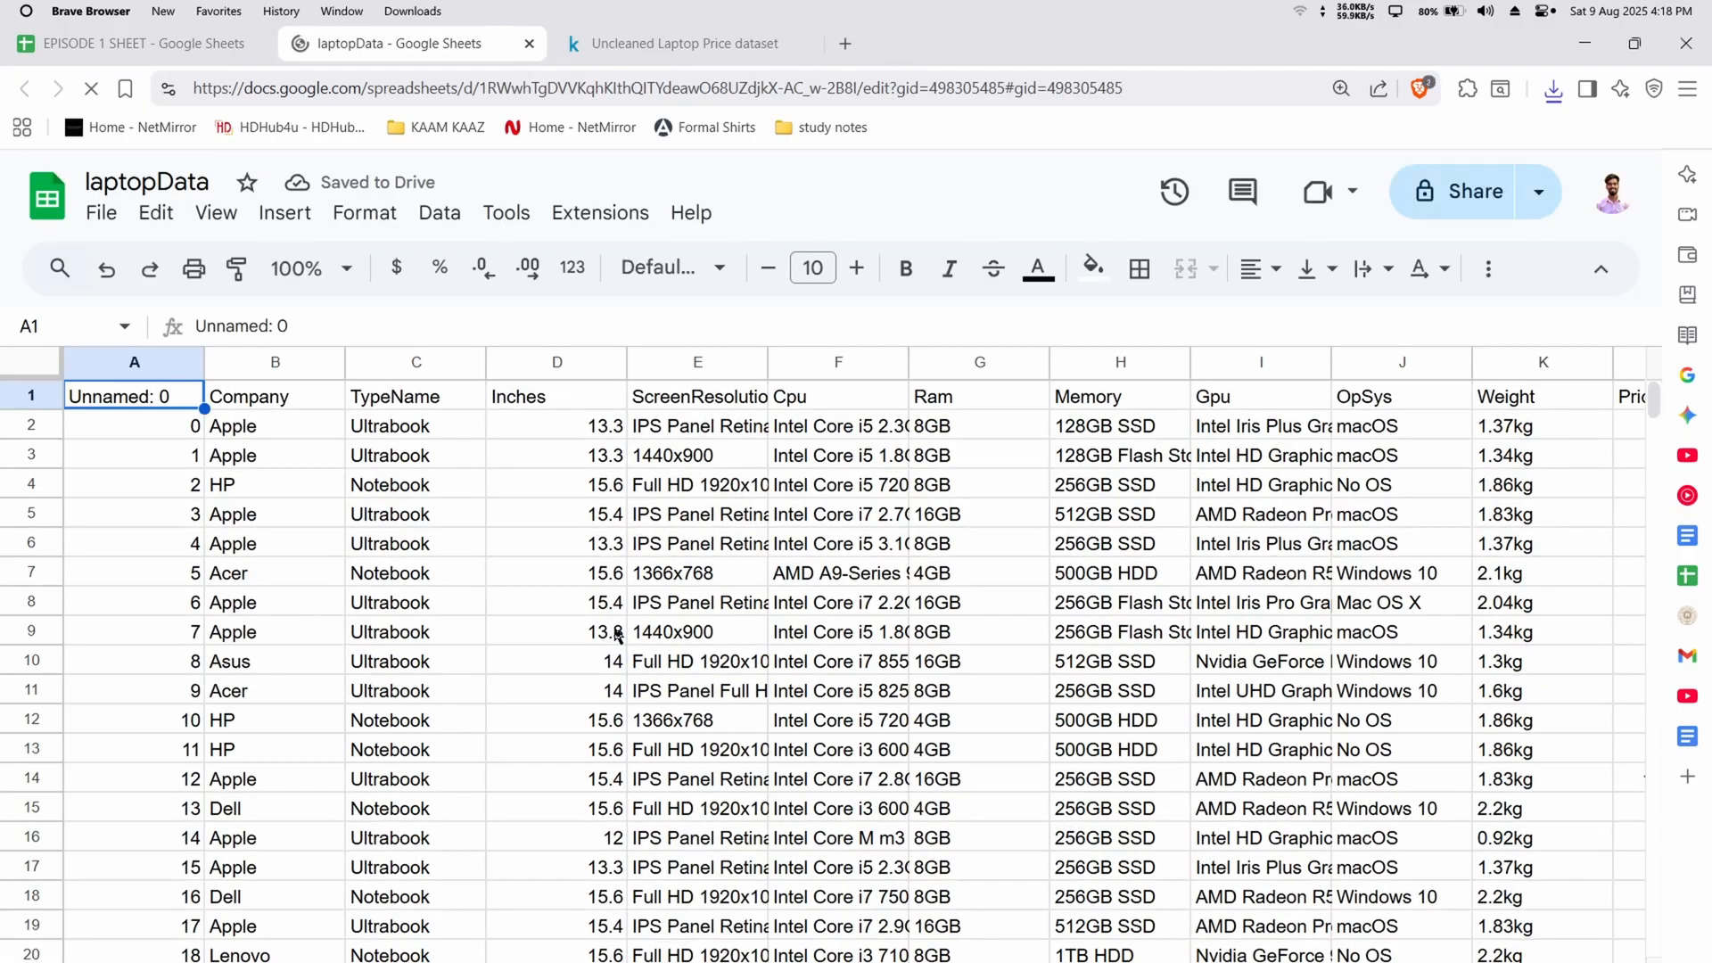
Look through the columns and rows of the imported laptop data
{"action": "scroll", "coordinate": [607, 620], "scroll_direction": "right", "scroll_amount": 4}
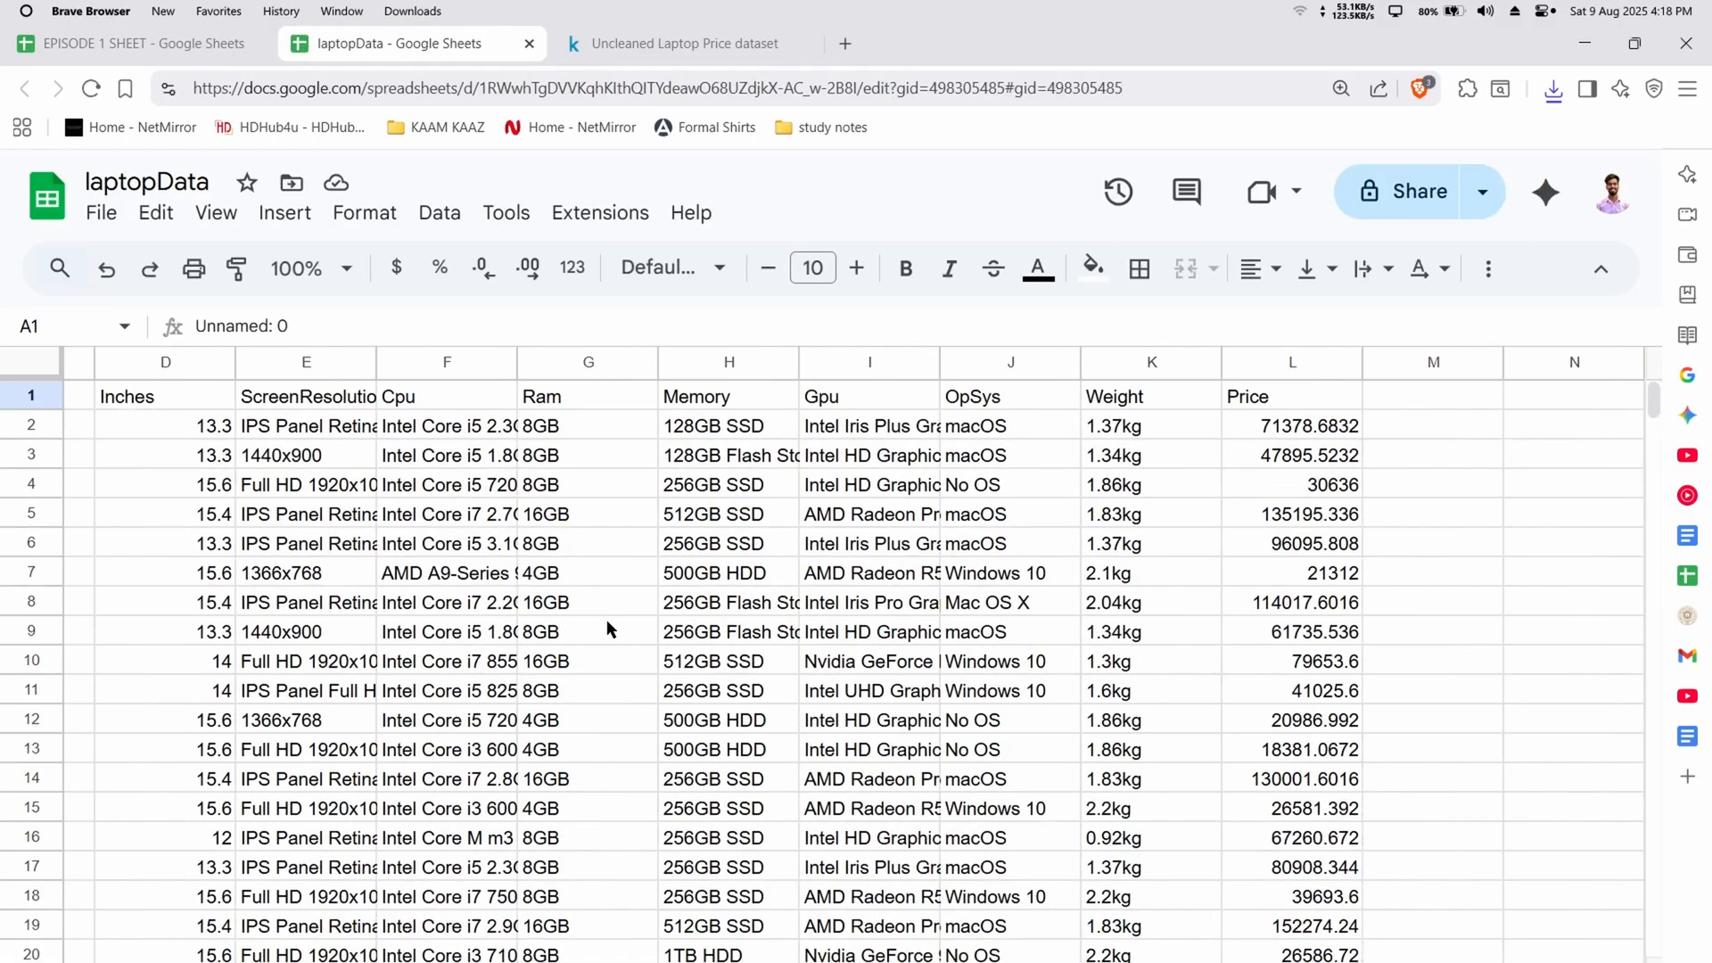
{"action": "scroll", "coordinate": [606, 620], "scroll_direction": "left", "scroll_amount": 4}
{"action": "scroll", "coordinate": [607, 622], "scroll_direction": "down", "scroll_amount": 1}
{"action": "scroll", "coordinate": [606, 622], "scroll_direction": "down", "scroll_amount": 20}
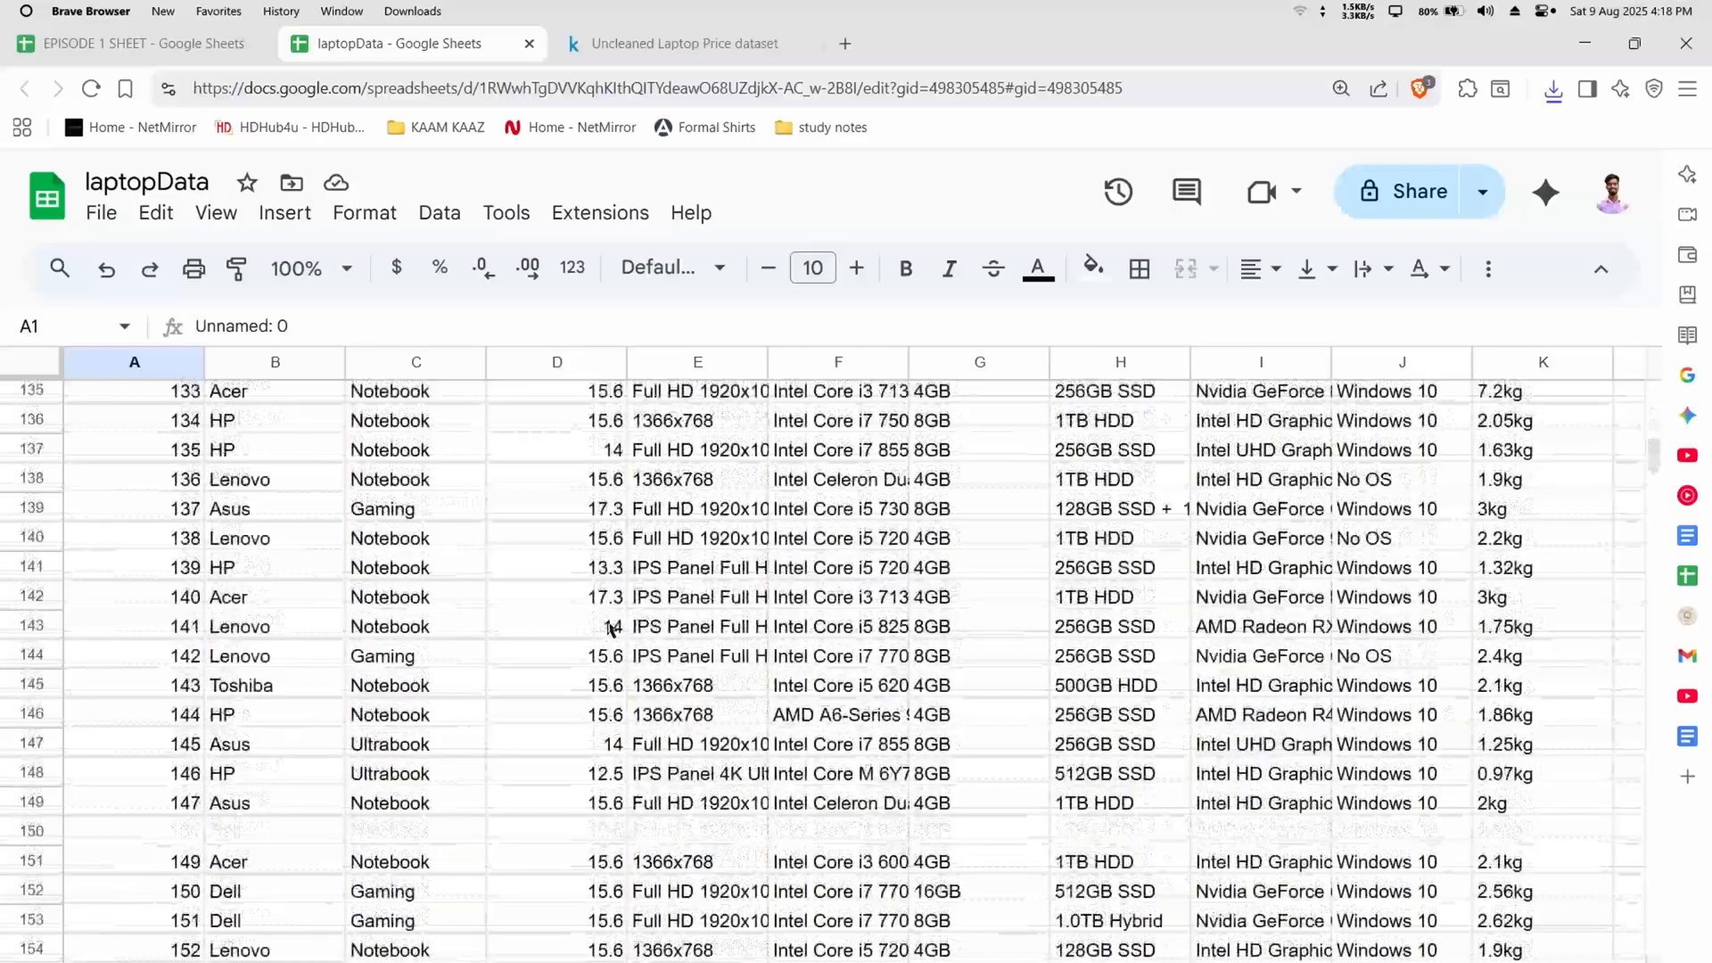
{"action": "scroll", "coordinate": [606, 624], "scroll_direction": "down", "scroll_amount": 6}
{"action": "scroll", "coordinate": [606, 624], "scroll_direction": "up", "scroll_amount": 20}
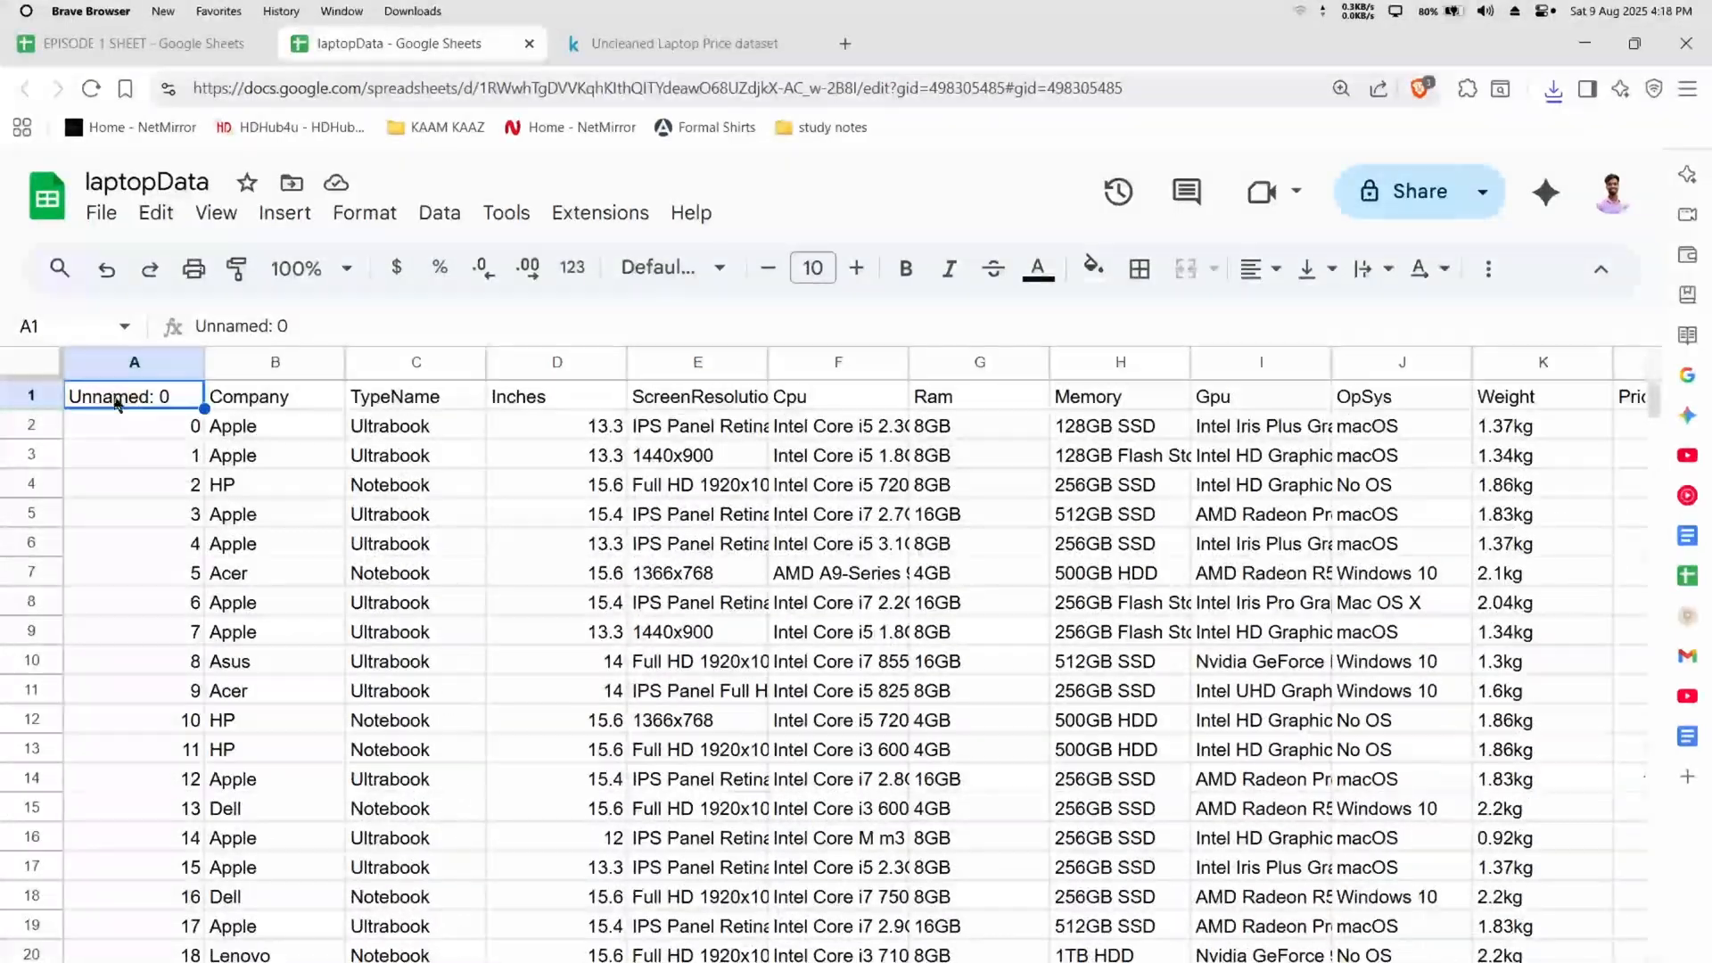
Examine the numbered first column of the laptop data for blank rows, such as row 22
{"action": "key", "text": "shift+Page_Down"}
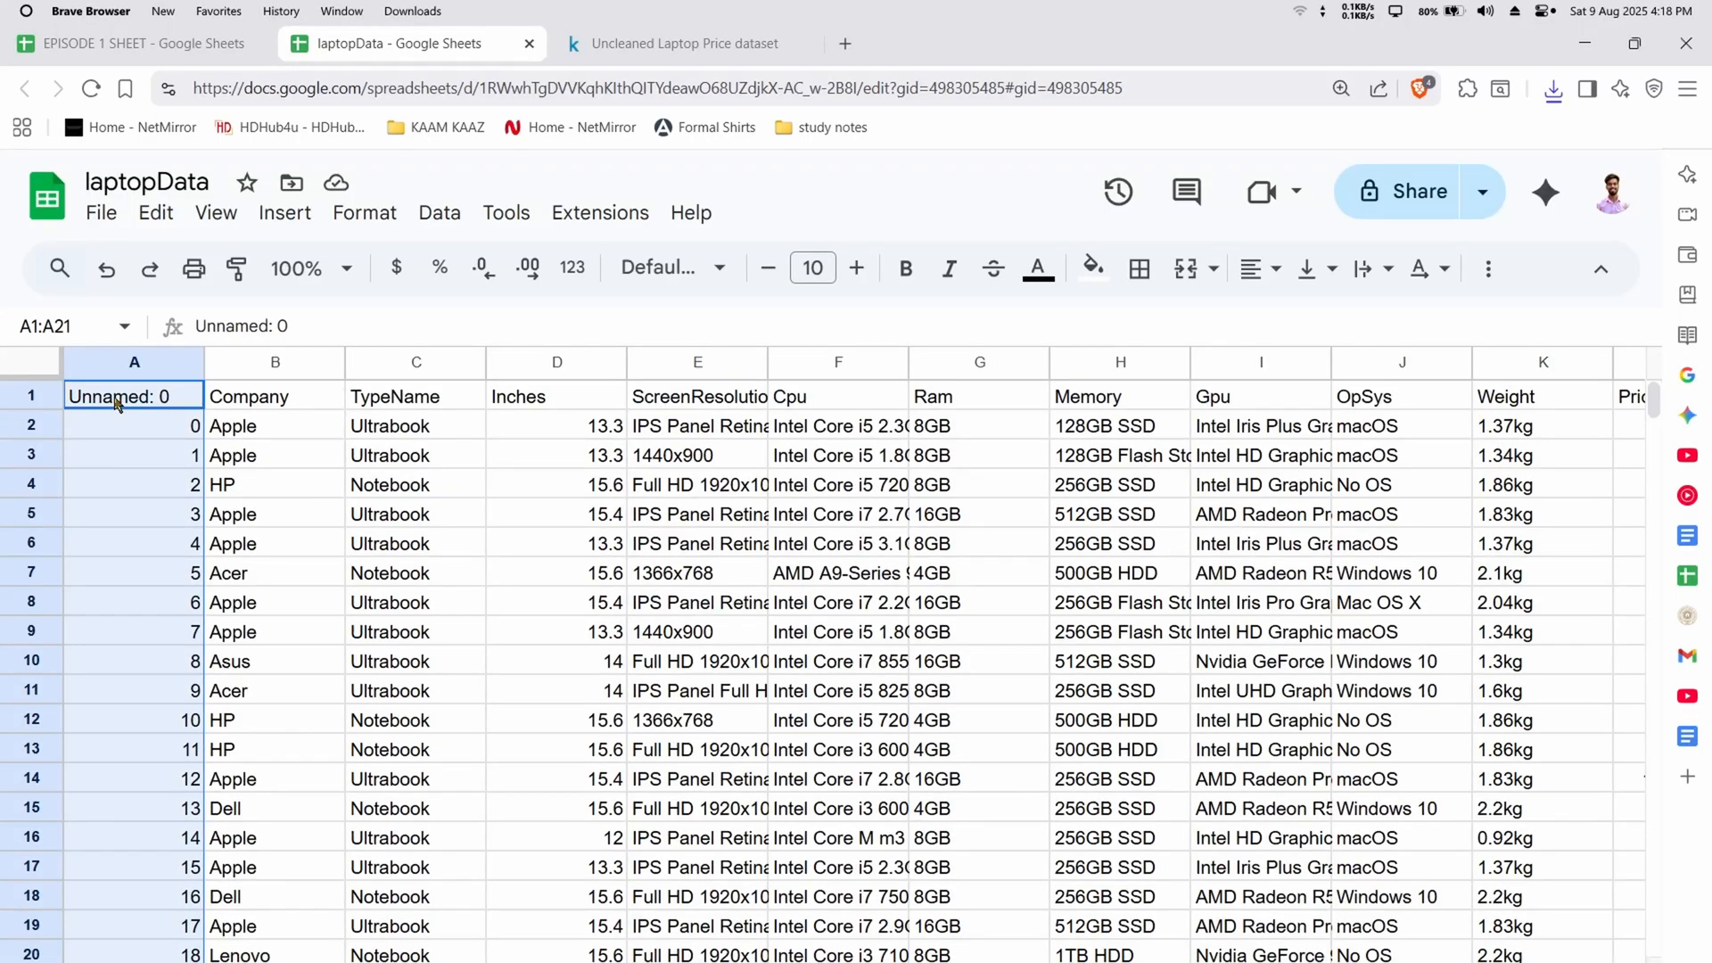
{"action": "scroll", "coordinate": [107, 526], "scroll_direction": "down", "scroll_amount": 20}
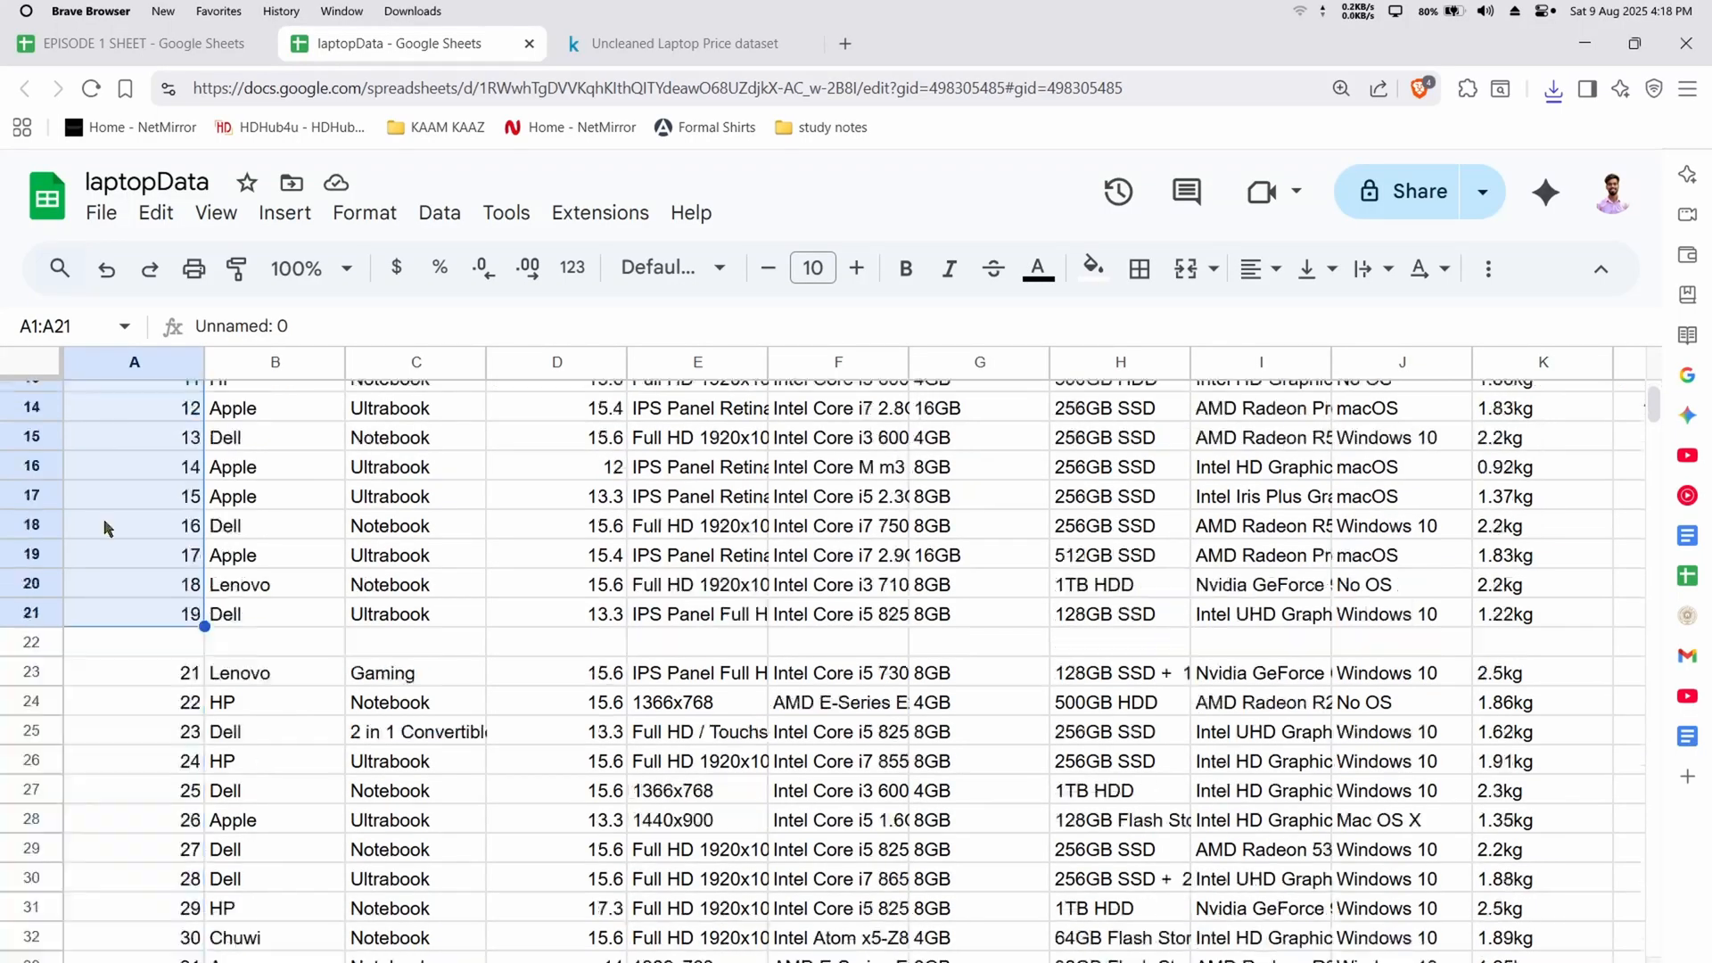
{"action": "scroll", "coordinate": [87, 539], "scroll_direction": "down", "scroll_amount": 20}
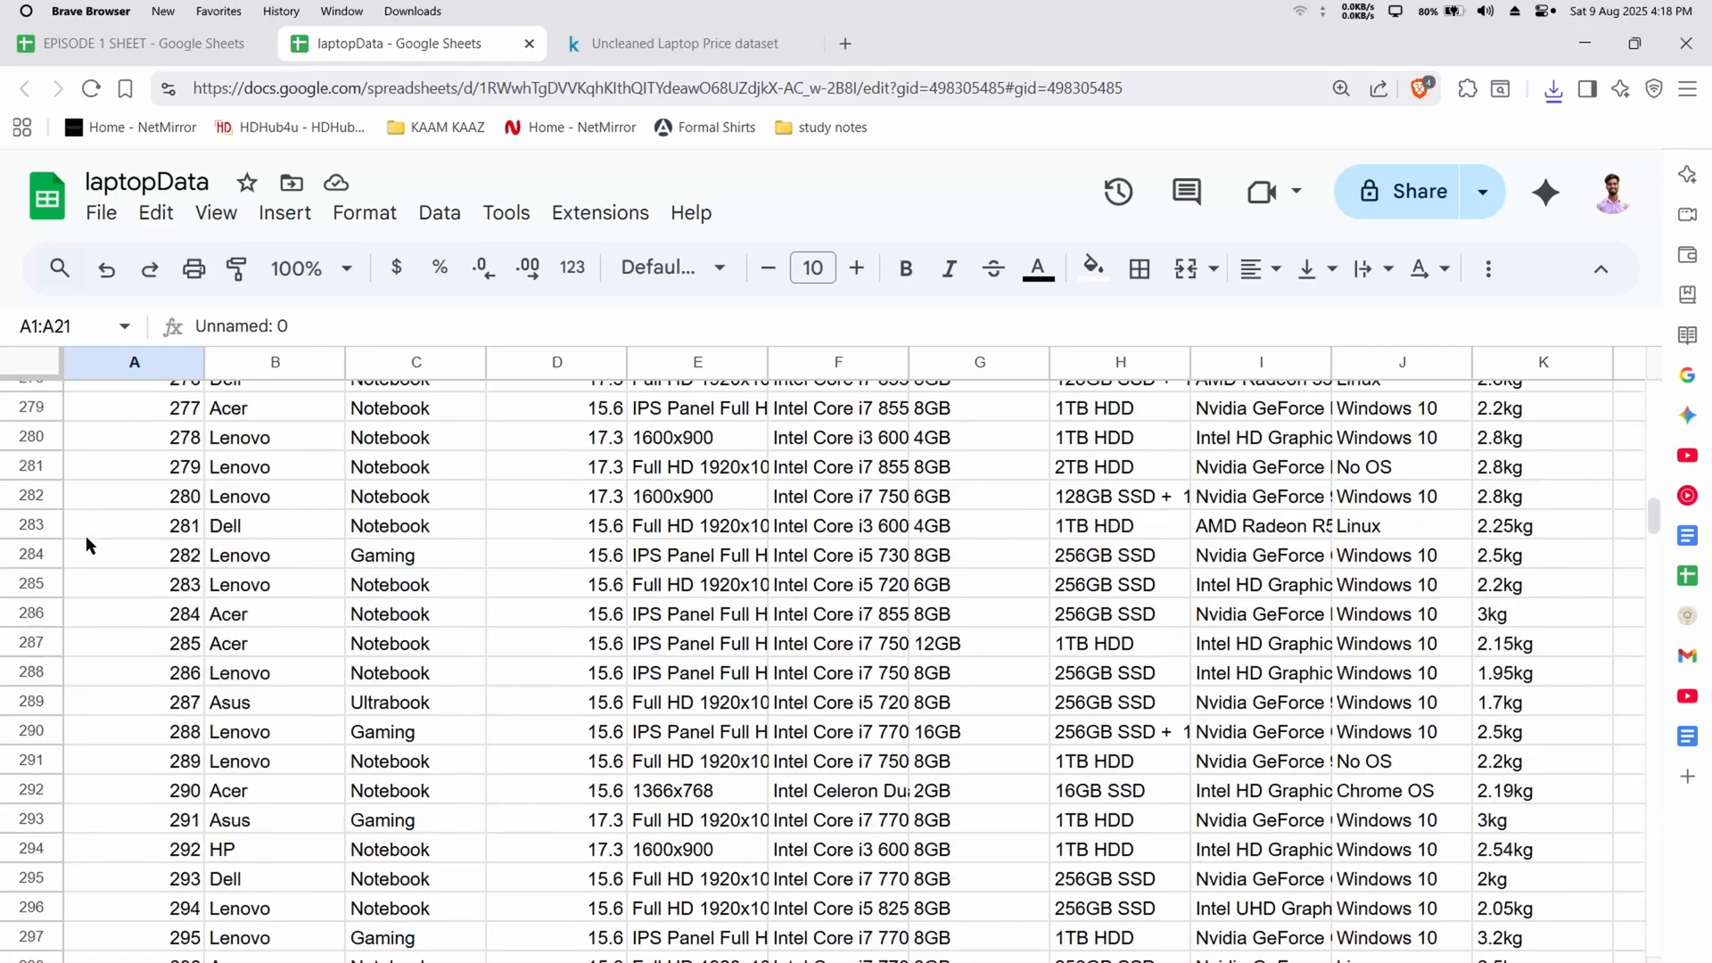
{"action": "scroll", "coordinate": [88, 544], "scroll_direction": "up", "scroll_amount": 20}
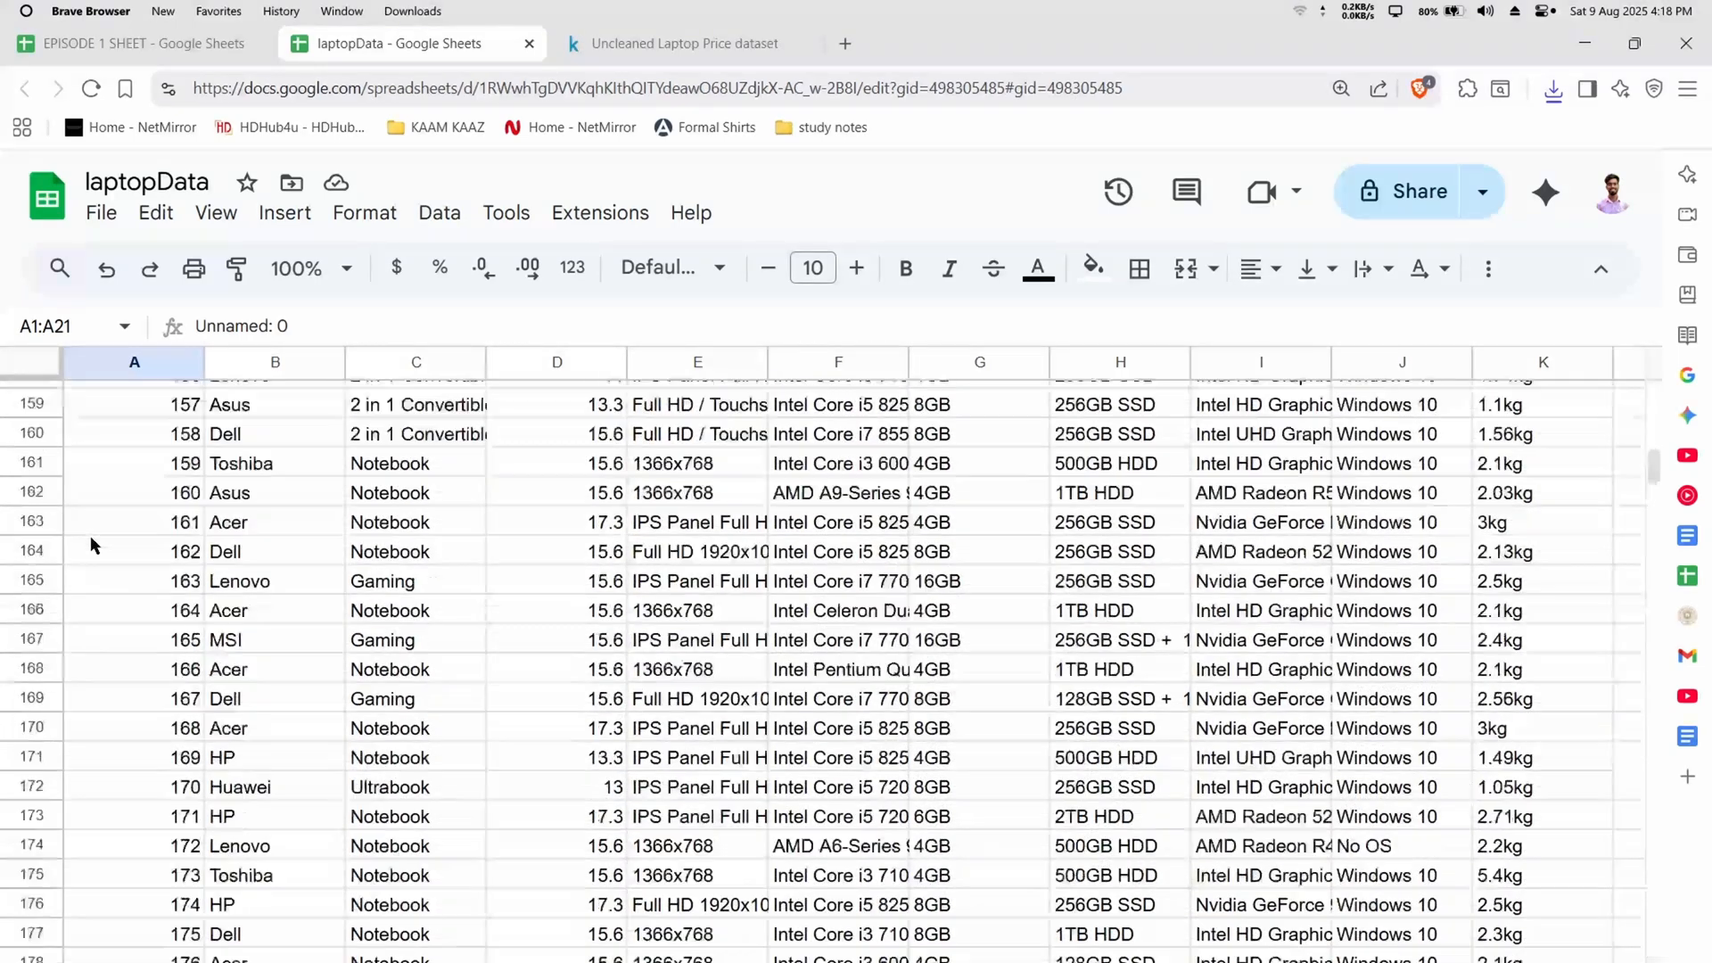
{"action": "scroll", "coordinate": [27, 522], "scroll_direction": "down", "scroll_amount": 5}
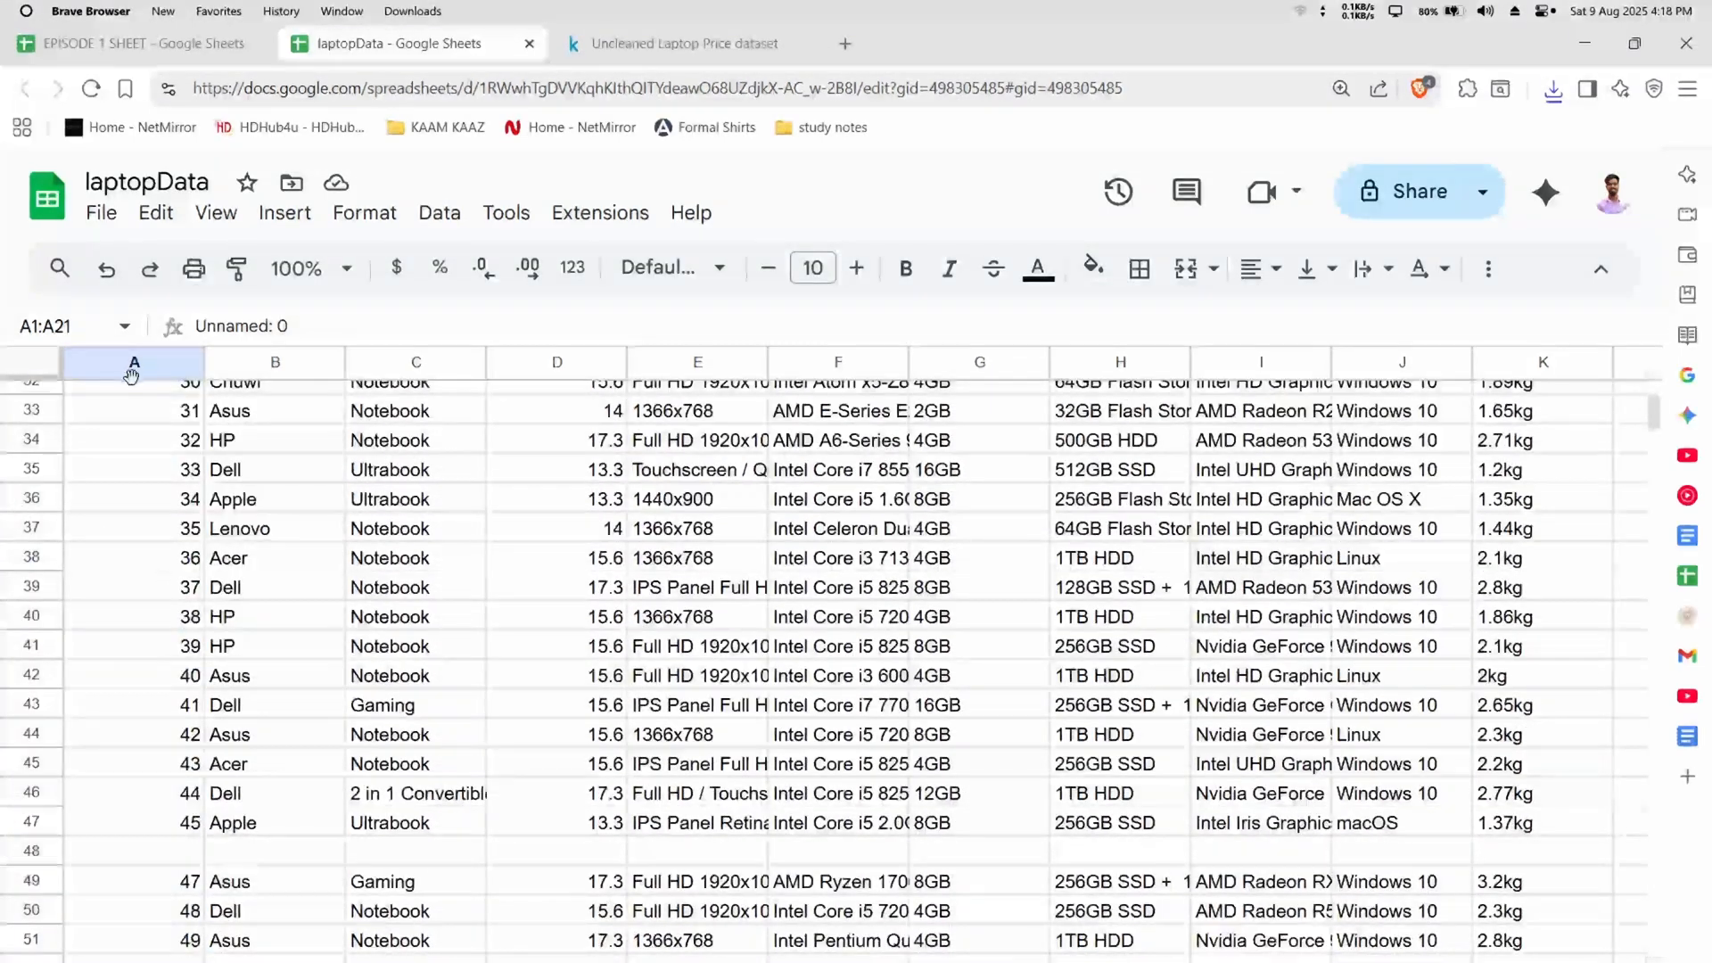
{"action": "scroll", "coordinate": [134, 535], "scroll_direction": "up", "scroll_amount": 6}
{"action": "left_click", "coordinate": [151, 646]}
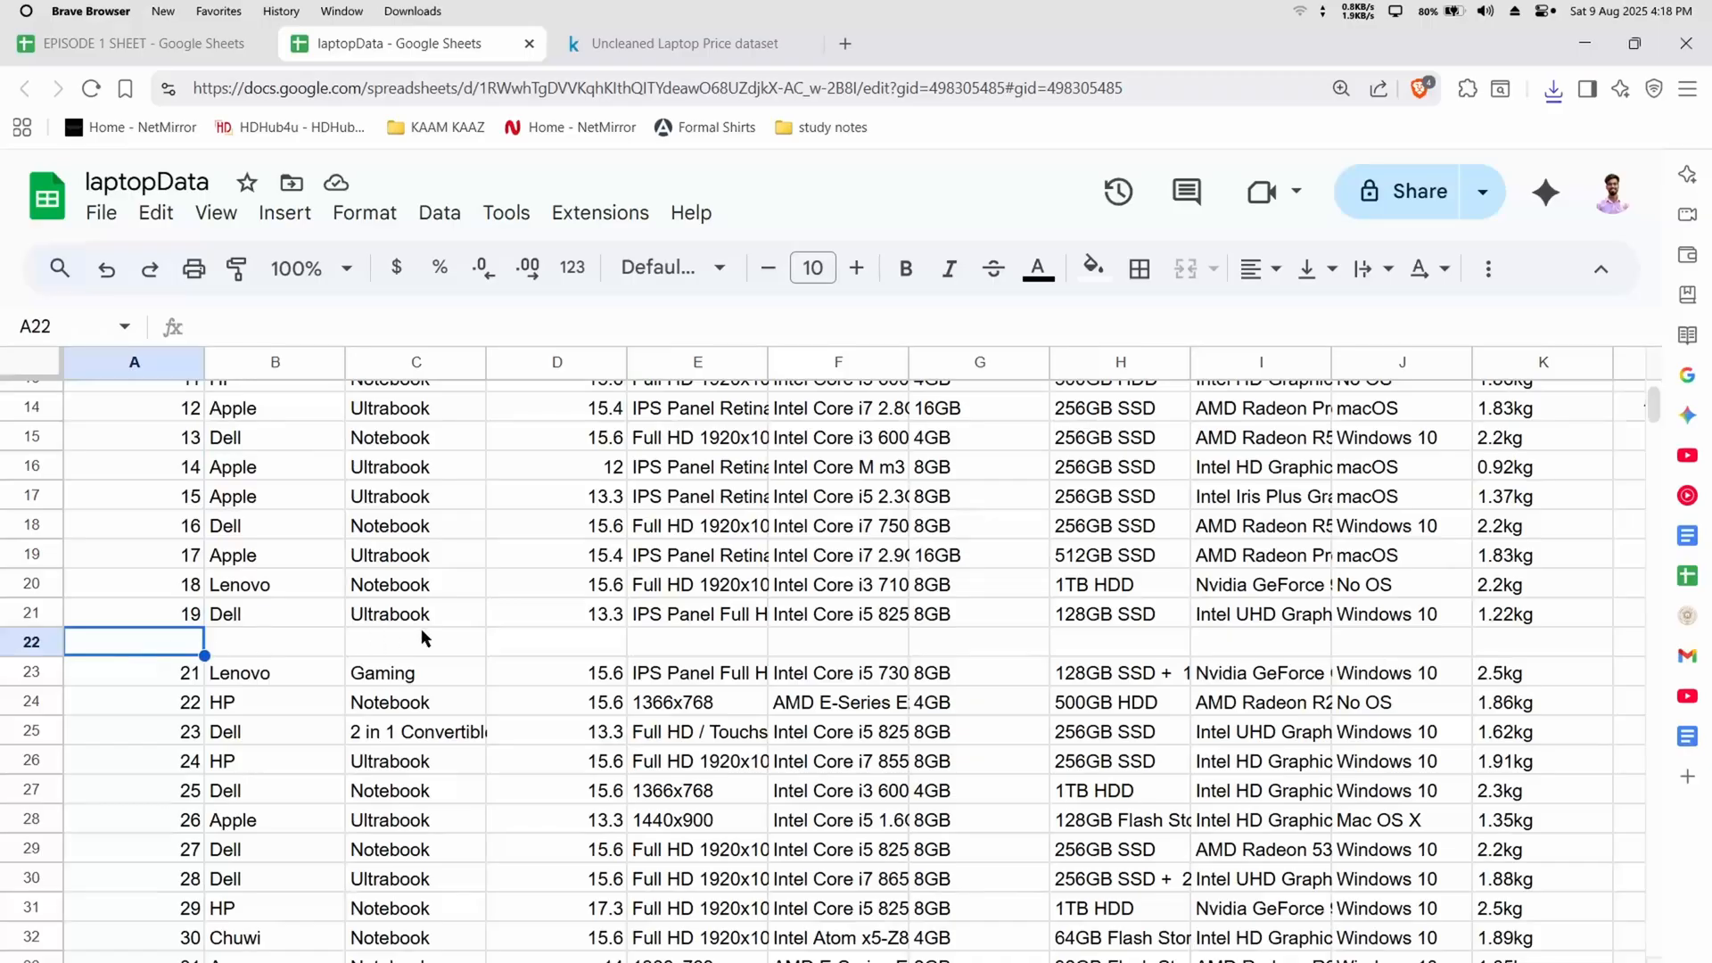
{"action": "left_click", "coordinate": [706, 534]}
{"action": "scroll", "coordinate": [128, 510], "scroll_direction": "up", "scroll_amount": 5}
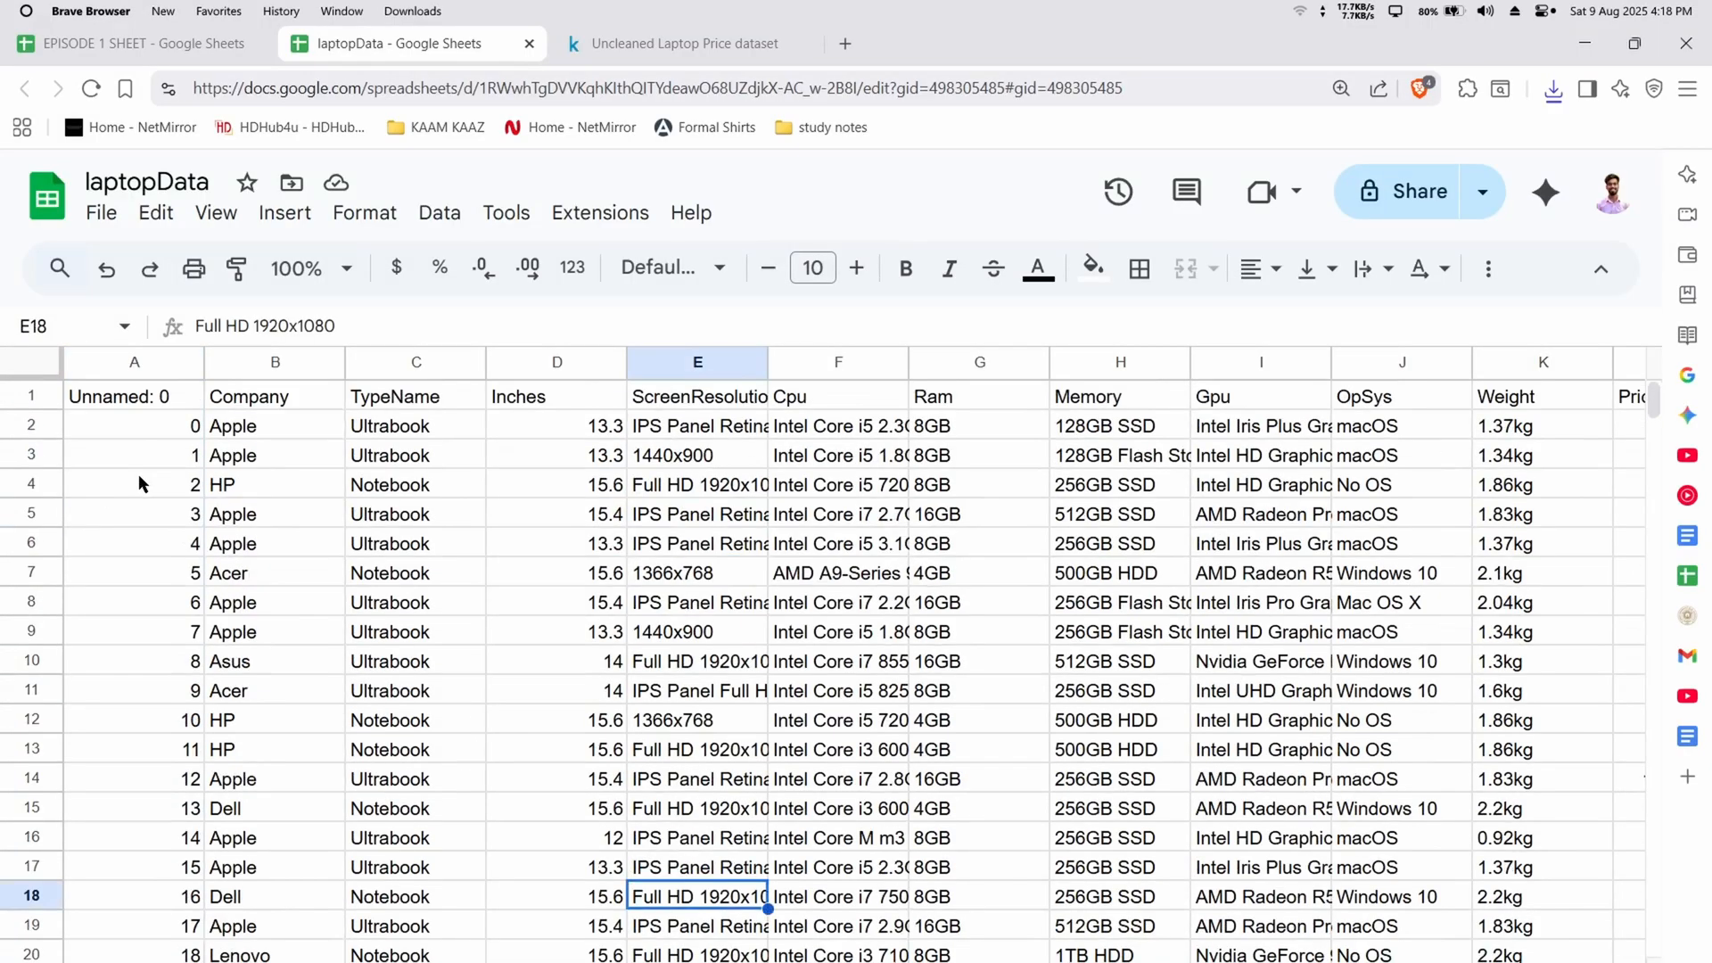
Select the first column's data from A1 down to its last filled row to check how far the dataset extends
{"action": "left_click", "coordinate": [168, 405]}
{"action": "key", "text": "ctrl+shift+Down"}
{"action": "key", "text": "ctrl+shift+Down"}
{"action": "key", "text": "ctrl+shift+Down"}
{"action": "key", "text": "ctrl+shift+Down"}
{"action": "key", "text": "ctrl+shift+Down"}
{"action": "key", "text": "ctrl+shift+Down"}
{"action": "key", "text": "ctrl+shift+Down"}
{"action": "key", "text": "ctrl+shift+Down"}
{"action": "key", "text": "ctrl+shift+Down"}
{"action": "key", "text": "ctrl+shift+Down"}
{"action": "key", "text": "ctrl+shift+Down"}
{"action": "key", "text": "ctrl+shift+Down"}
{"action": "key", "text": "ctrl+shift+Down"}
{"action": "key", "text": "ctrl+shift+Down"}
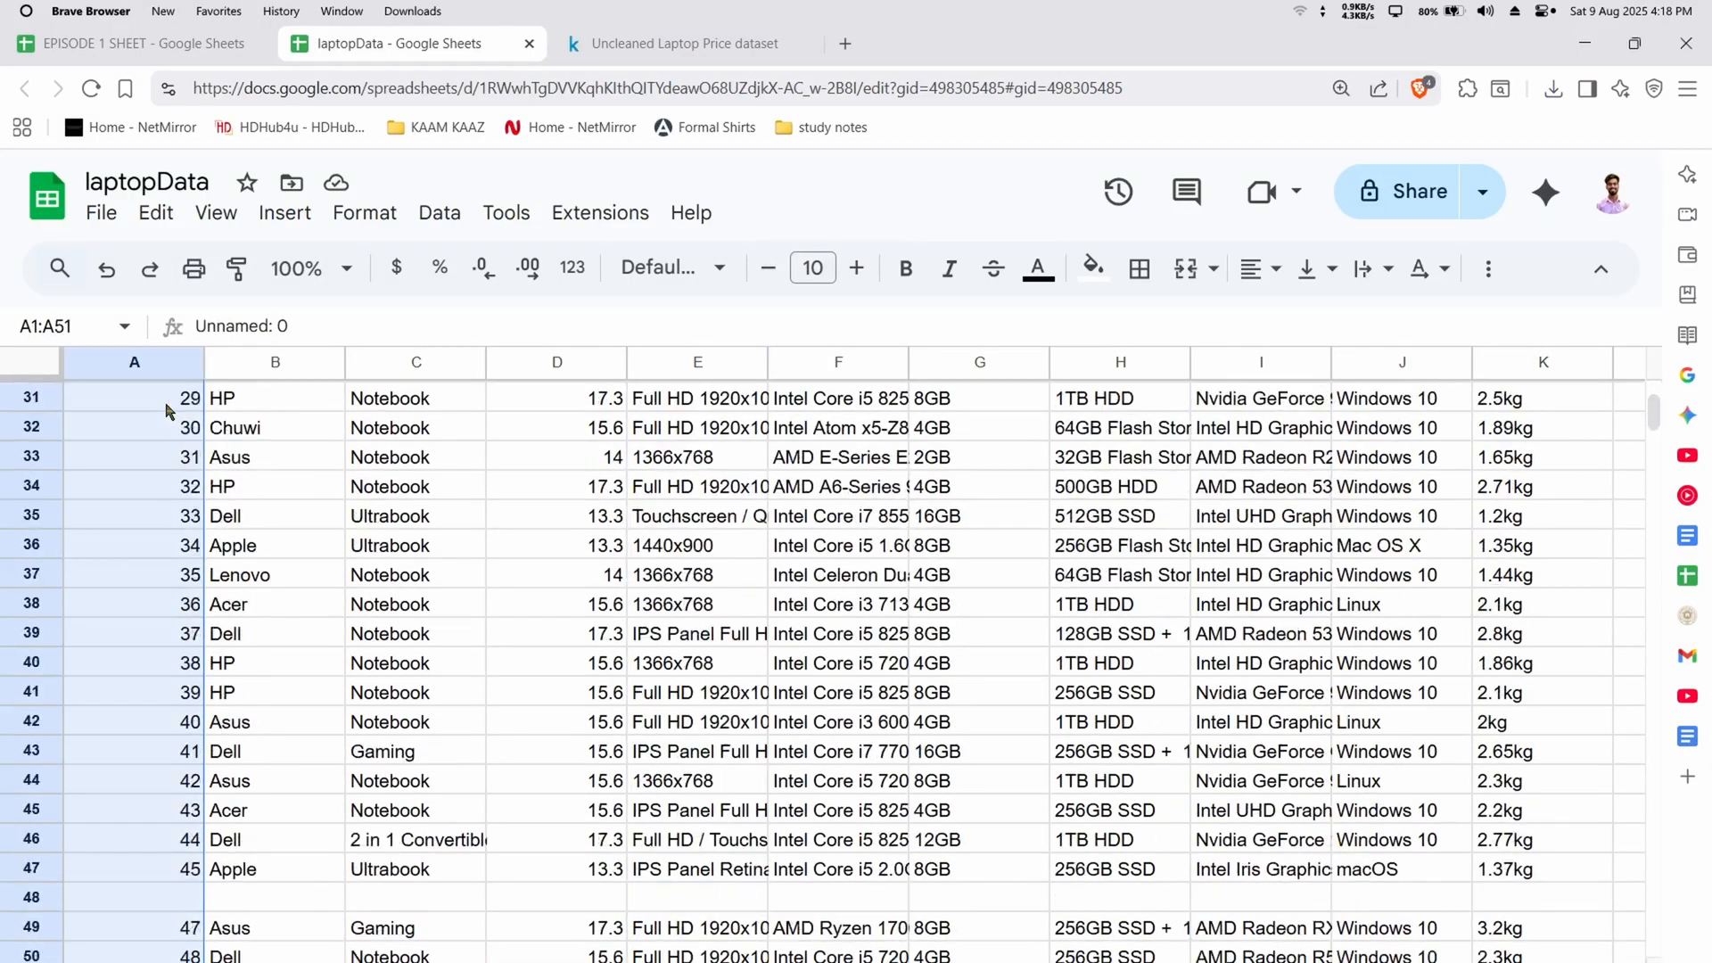
{"action": "key", "text": "ctrl+shift+Down"}
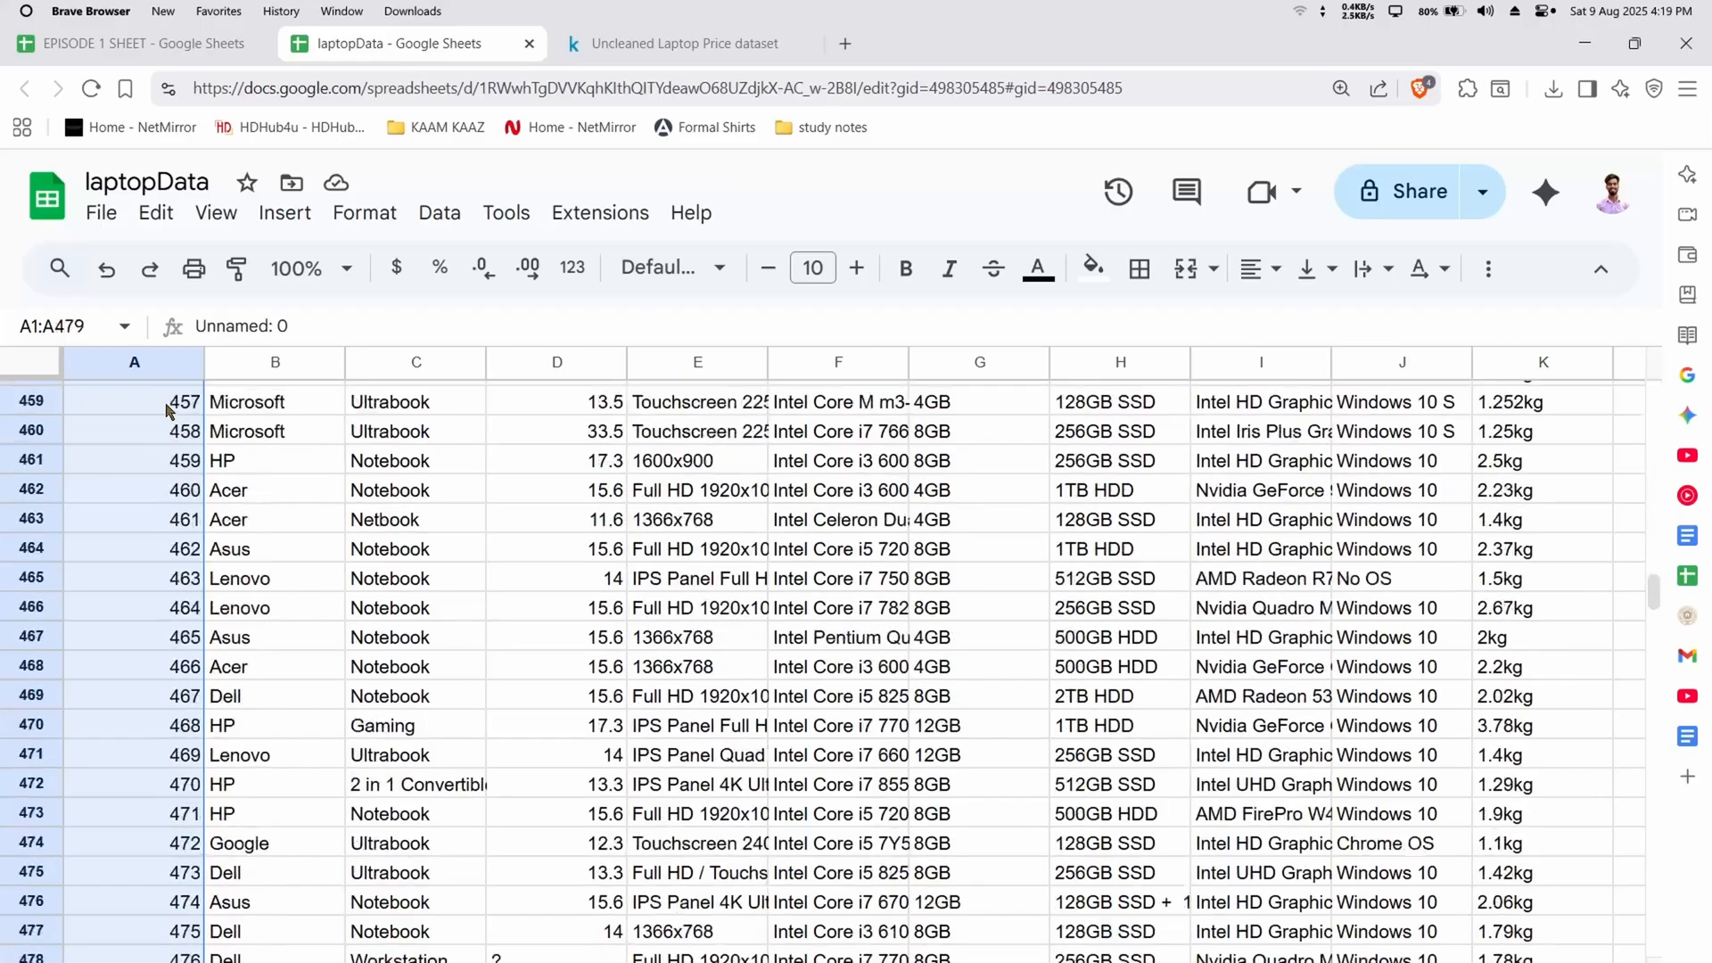
{"action": "key", "text": "shift+Up"}
{"action": "key", "text": "shift+Up"}
{"action": "key", "text": "shift+Up"}
{"action": "key", "text": "shift+Up"}
{"action": "key", "text": "shift+Up"}
{"action": "key", "text": "shift+Up"}
{"action": "key", "text": "shift+Up"}
{"action": "key", "text": "shift+Up"}
{"action": "key", "text": "shift+Up"}
{"action": "key", "text": "shift+Up"}
{"action": "key", "text": "shift+Up"}
{"action": "key", "text": "shift+Up"}
{"action": "key", "text": "shift+Up"}
{"action": "key", "text": "shift+Up"}
{"action": "key", "text": "shift+Up"}
{"action": "key", "text": "shift+Up"}
{"action": "key", "text": "shift+Up"}
{"action": "key", "text": "shift+Up"}
{"action": "key", "text": "shift+Up"}
{"action": "key", "text": "shift+Up"}
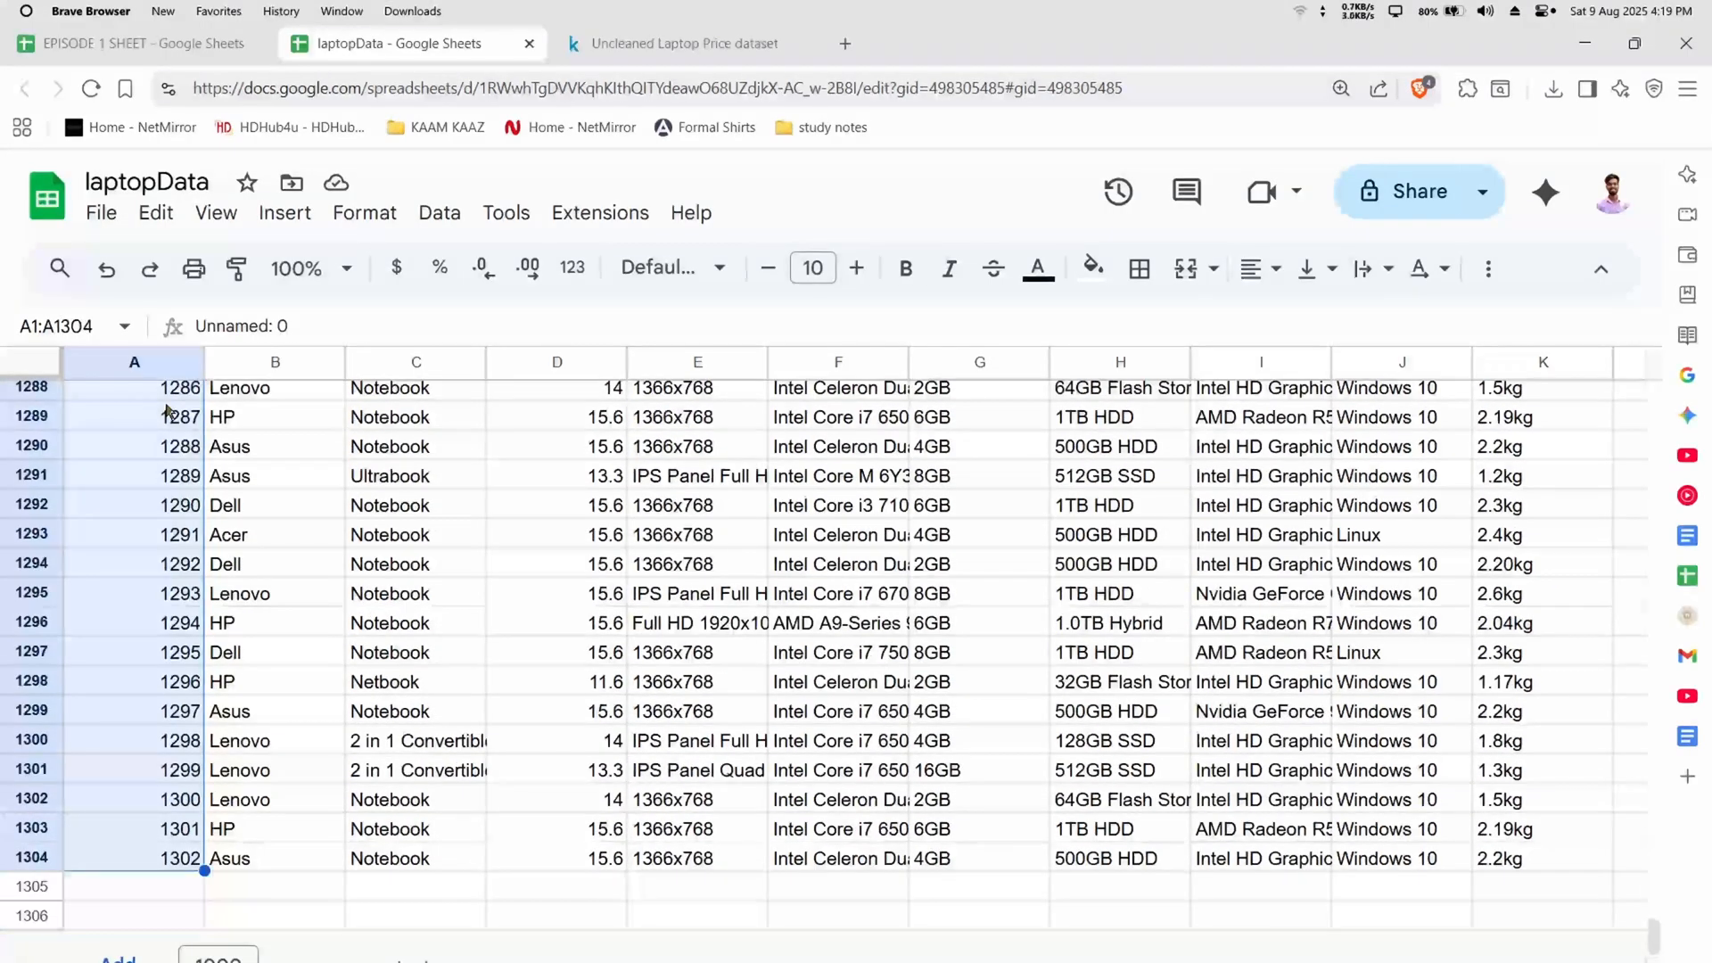
{"action": "scroll", "coordinate": [167, 411], "scroll_direction": "up", "scroll_amount": 20}
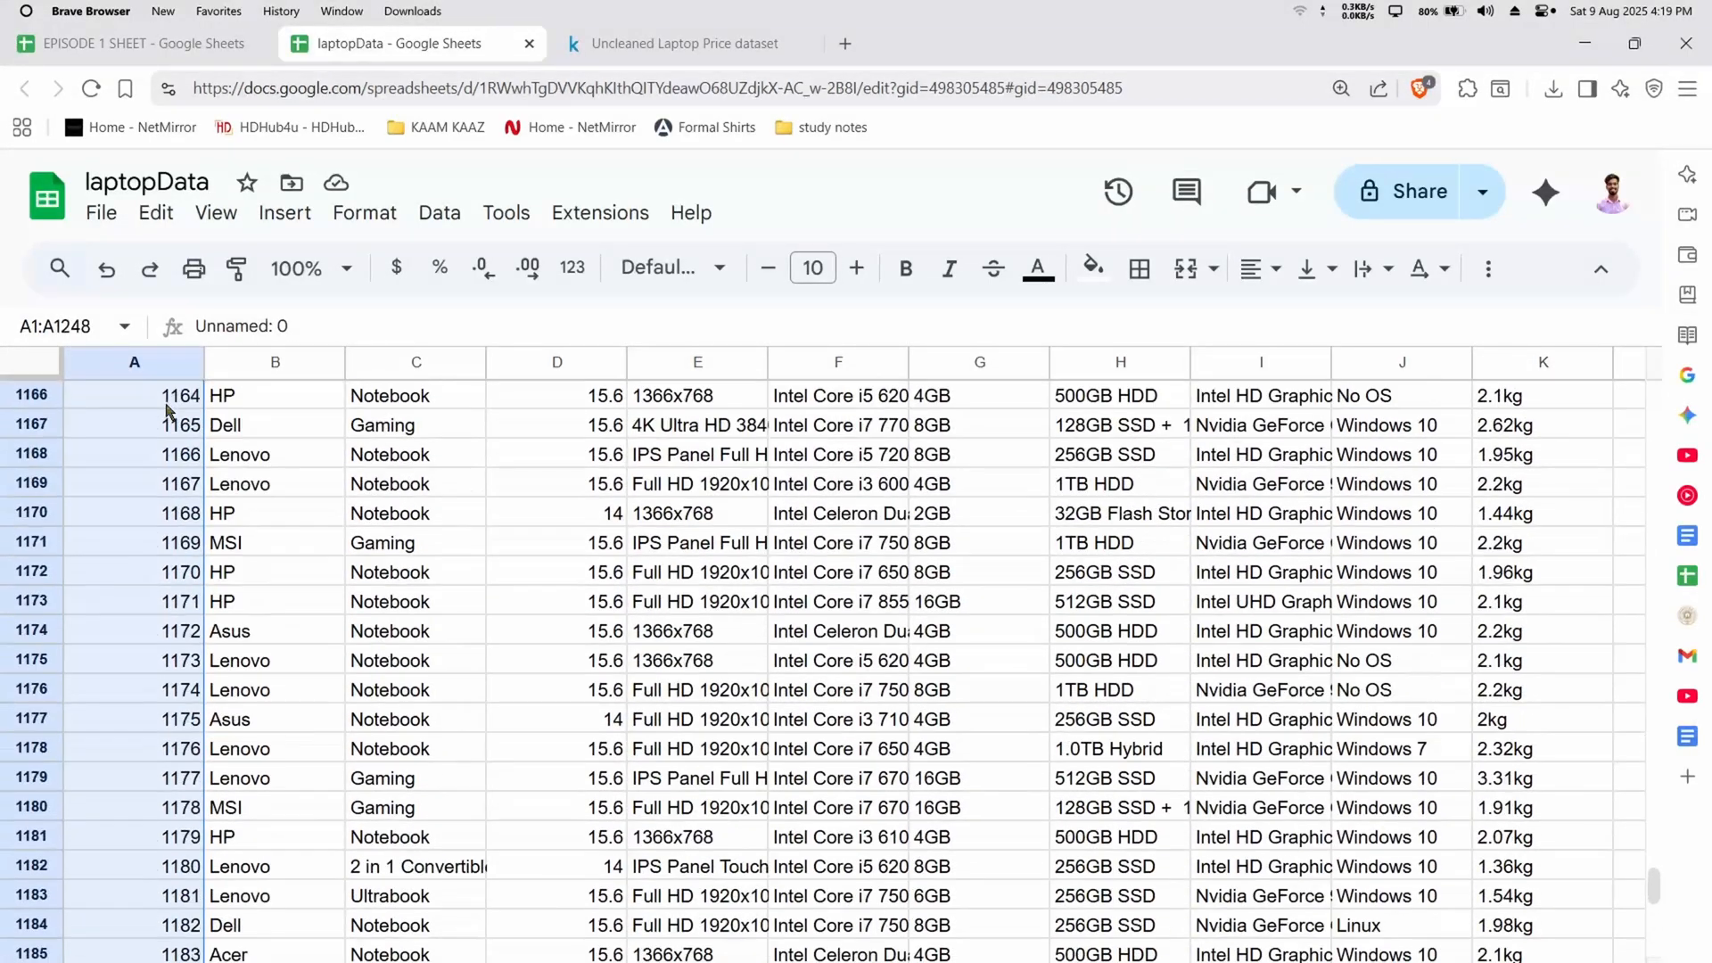
{"action": "left_click_drag", "start_coordinate": [1657, 902], "coordinate": [1657, 401]}
{"action": "left_click", "coordinate": [961, 483]}
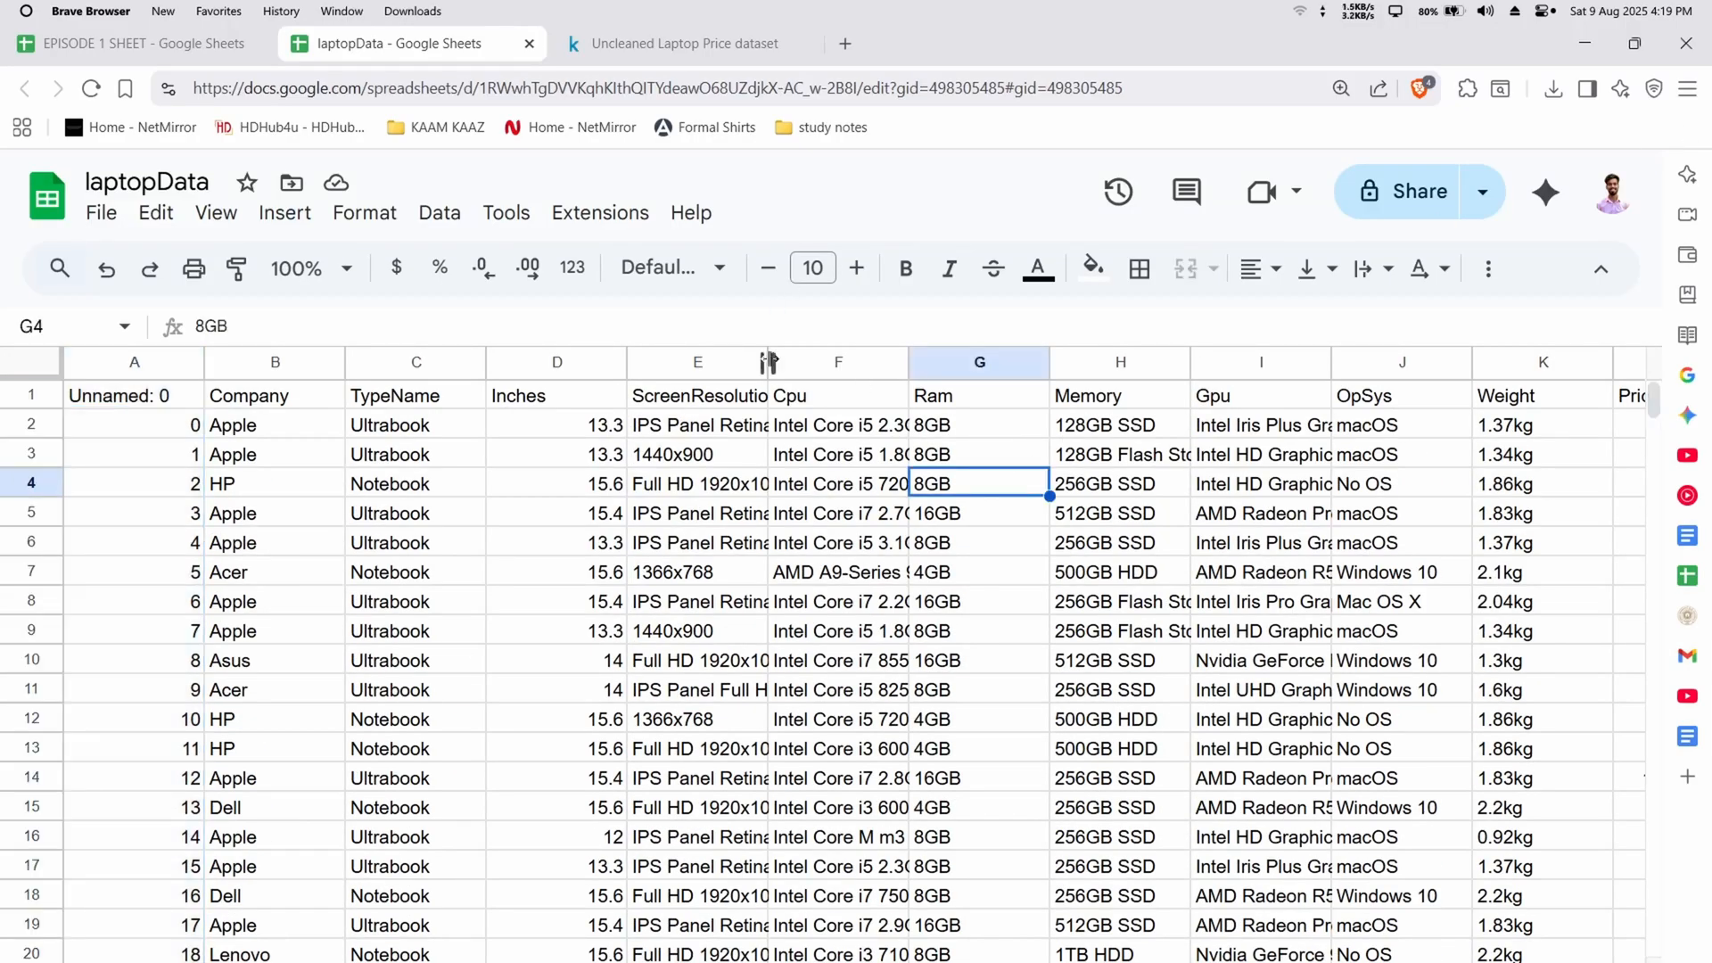
Widen the ScreenResolution column to show its full values, and look across the columns through Price
{"action": "left_click_drag", "start_coordinate": [769, 361], "coordinate": [1031, 464]}
{"action": "scroll", "coordinate": [1030, 464], "scroll_direction": "right", "scroll_amount": 6}
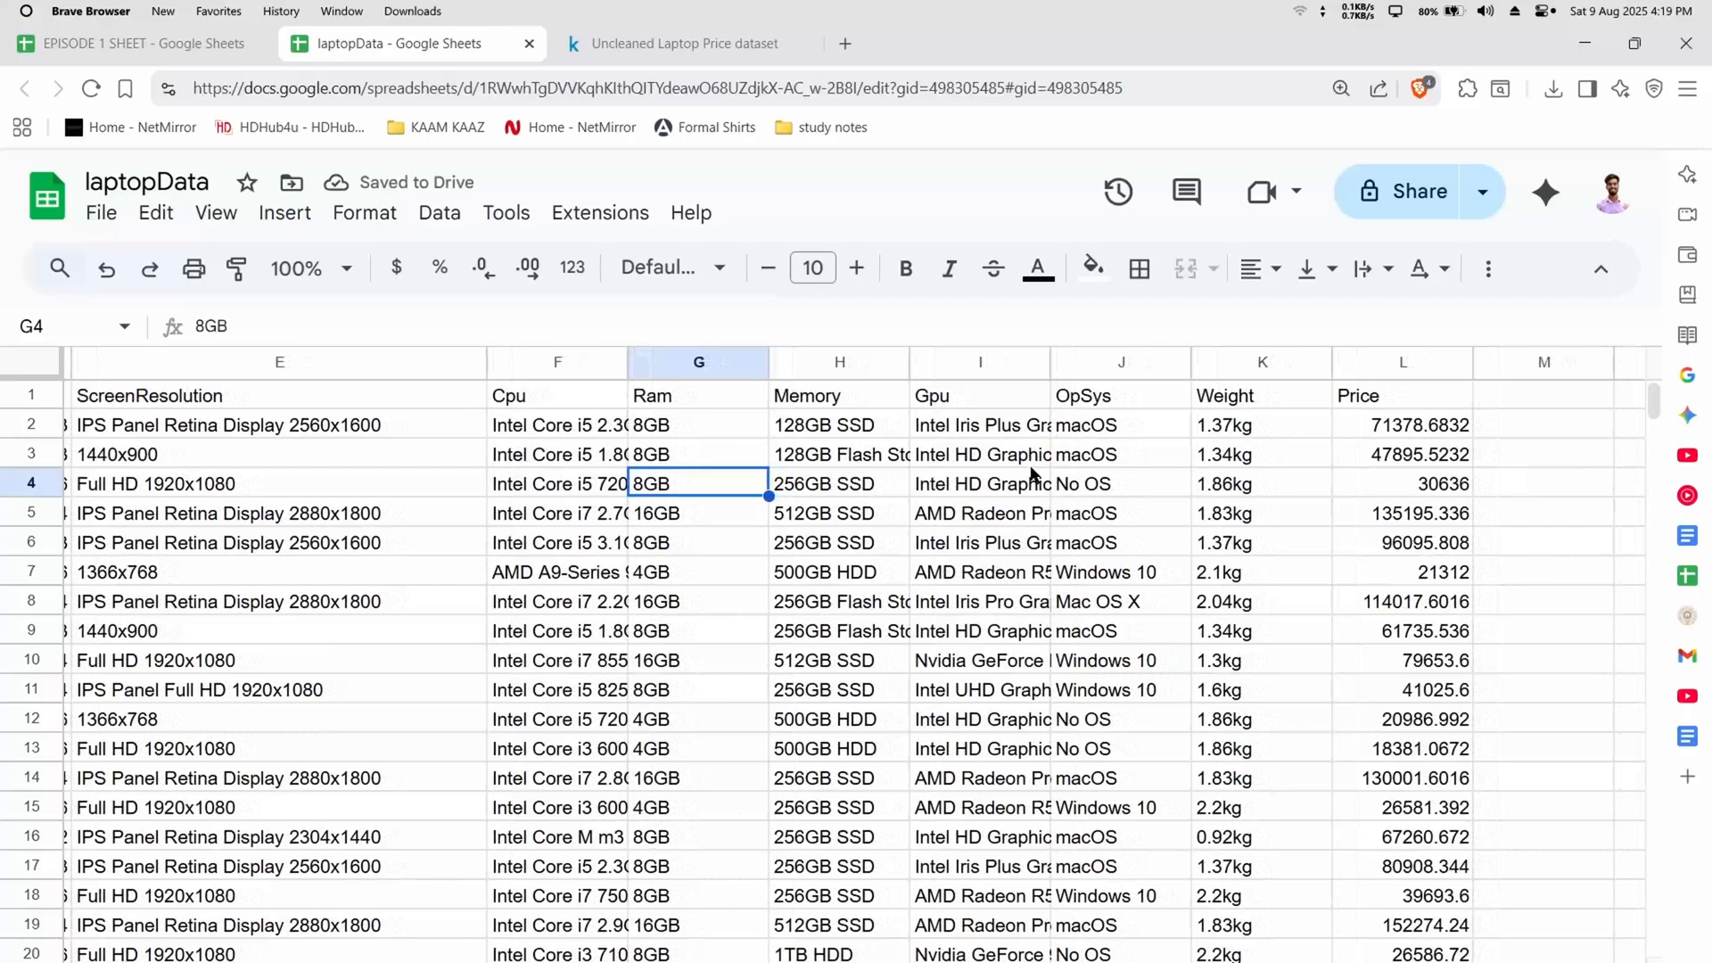
{"action": "scroll", "coordinate": [1032, 472], "scroll_direction": "left", "scroll_amount": 6}
{"action": "scroll", "coordinate": [1031, 473], "scroll_direction": "left", "scroll_amount": 2}
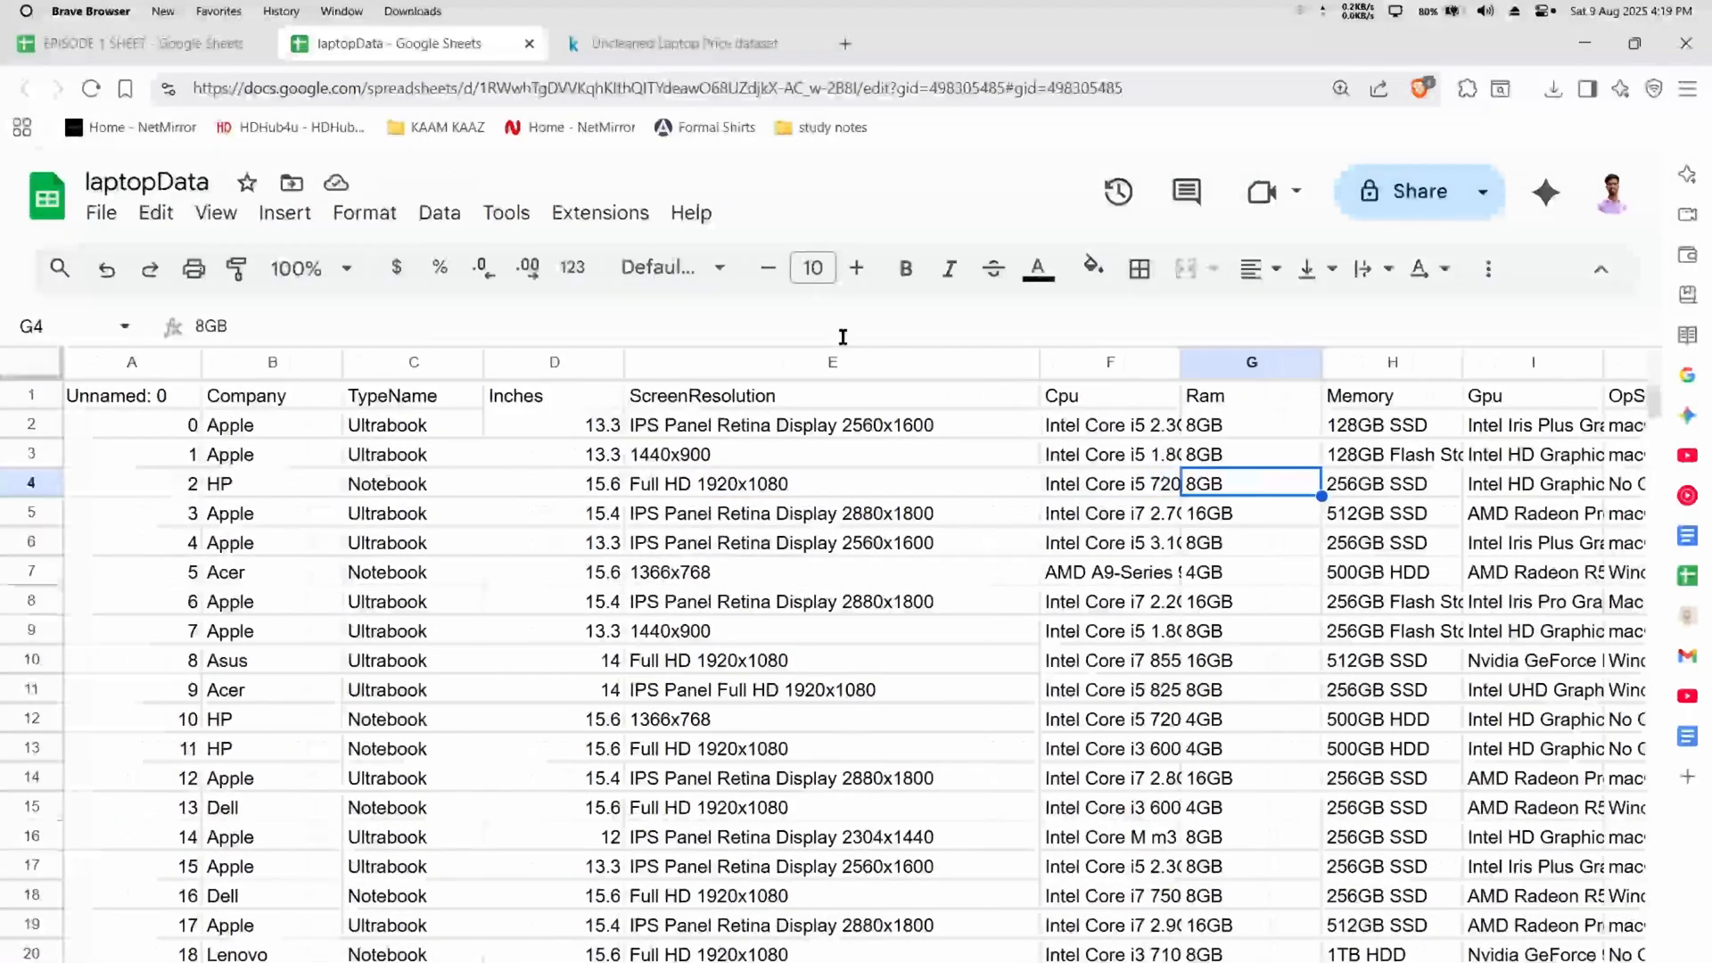
Try hiding the ScreenResolution column, and undo the hiding
{"action": "left_click", "coordinate": [825, 361]}
{"action": "right_click", "coordinate": [825, 361]}
{"action": "left_click", "coordinate": [926, 670]}
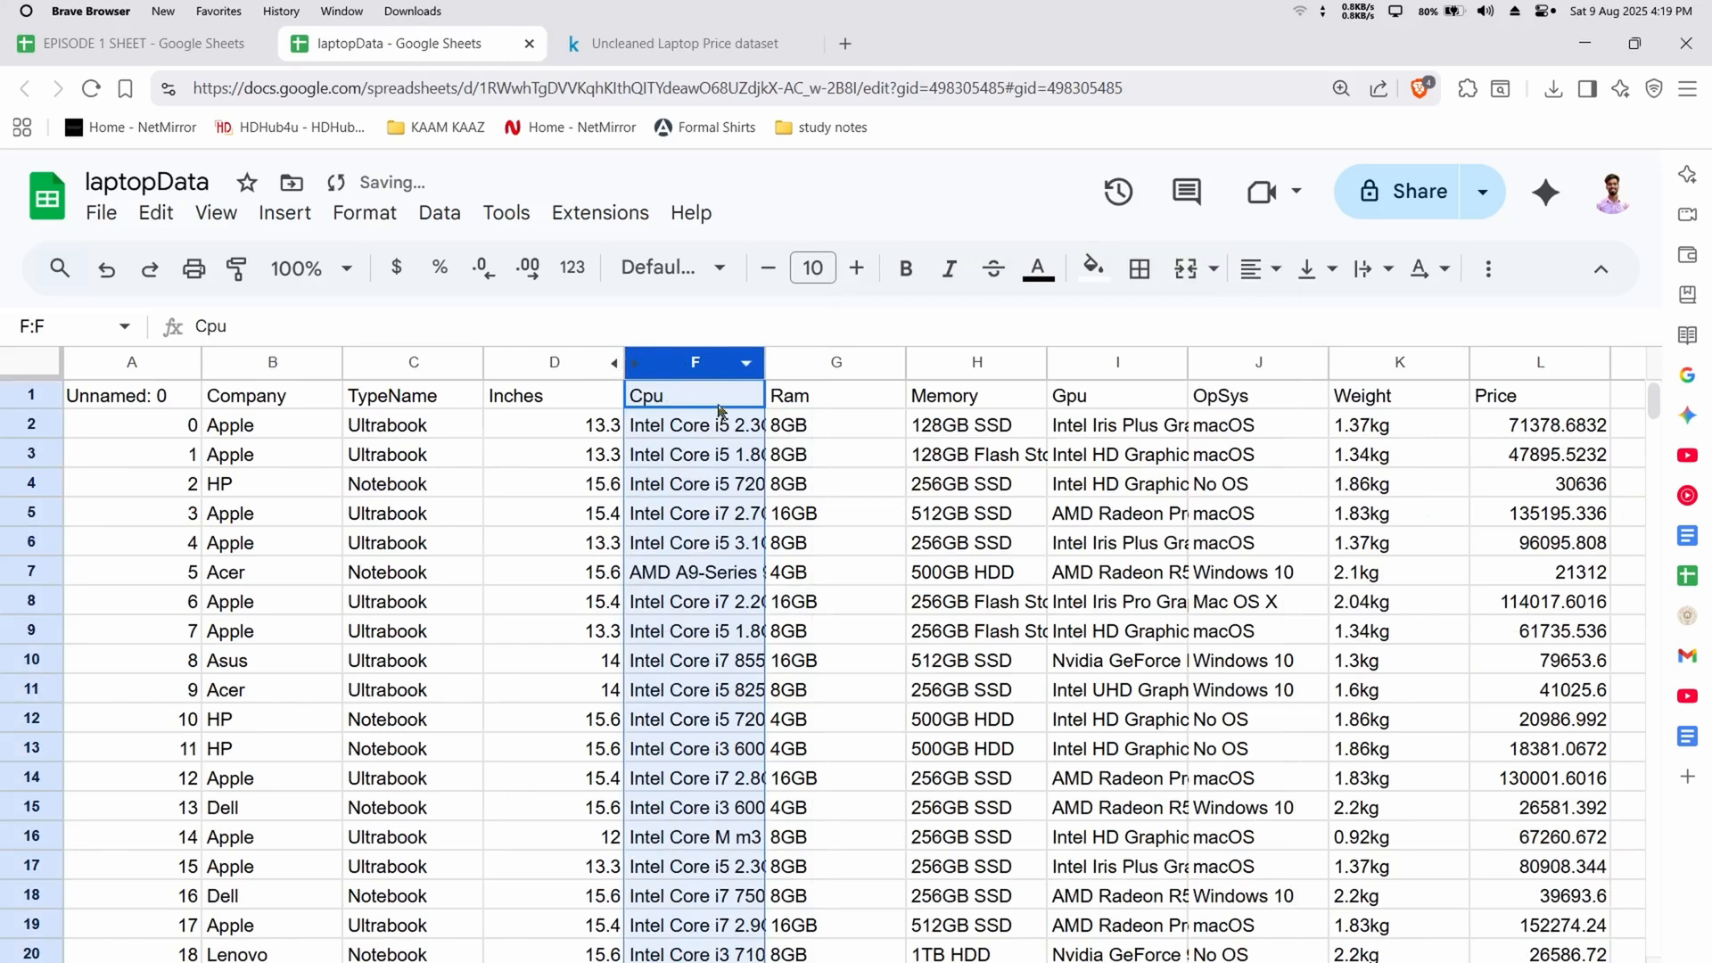
{"action": "key", "text": "ctrl+z"}
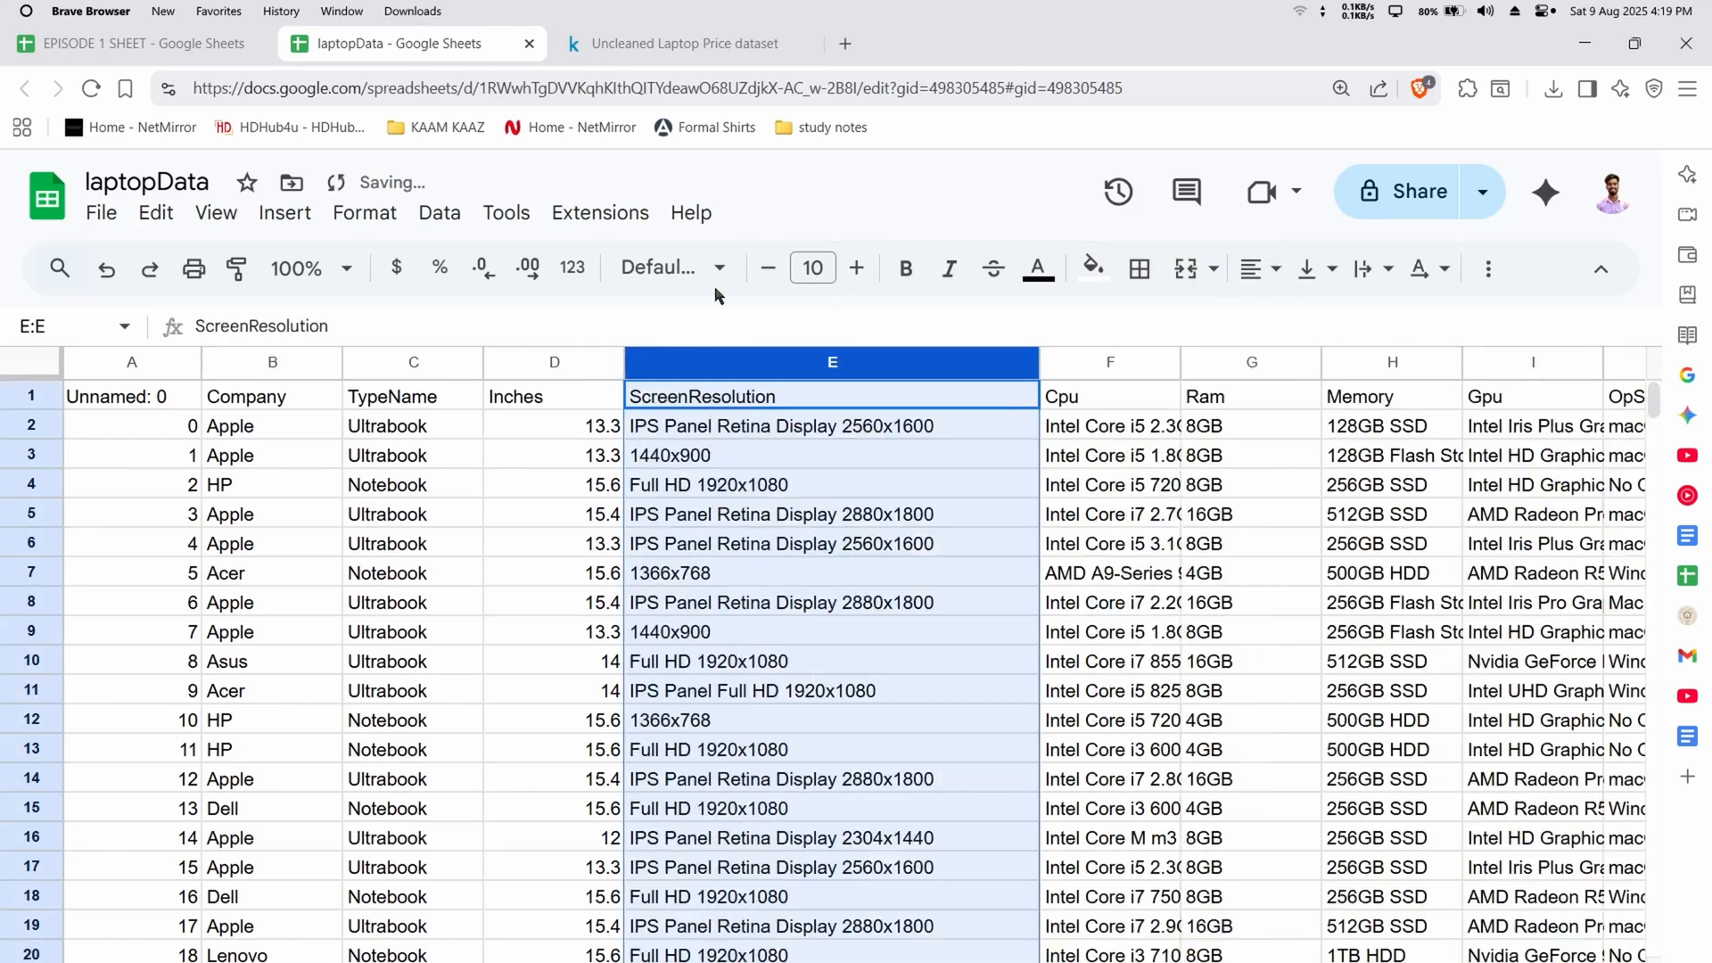
Delete the ScreenResolution column from the sheet
{"action": "right_click", "coordinate": [744, 361]}
{"action": "left_click", "coordinate": [934, 585]}
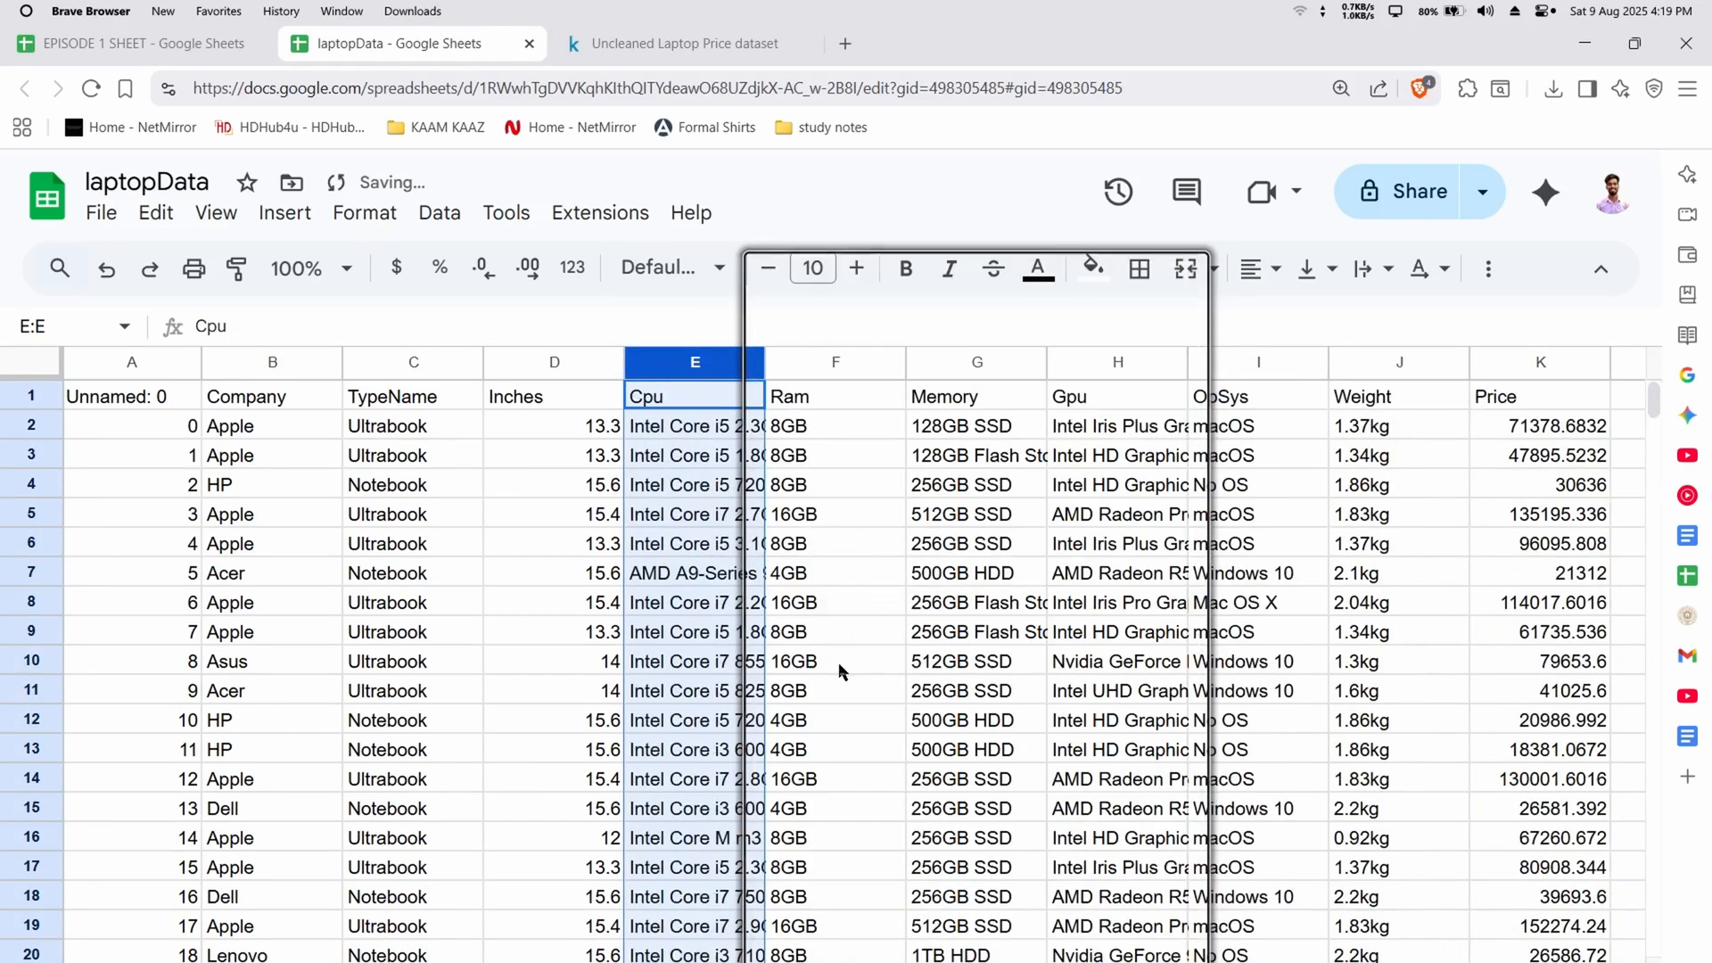
{"action": "left_click", "coordinate": [797, 632]}
{"action": "right_click", "coordinate": [798, 631]}
{"action": "left_click", "coordinate": [726, 629]}
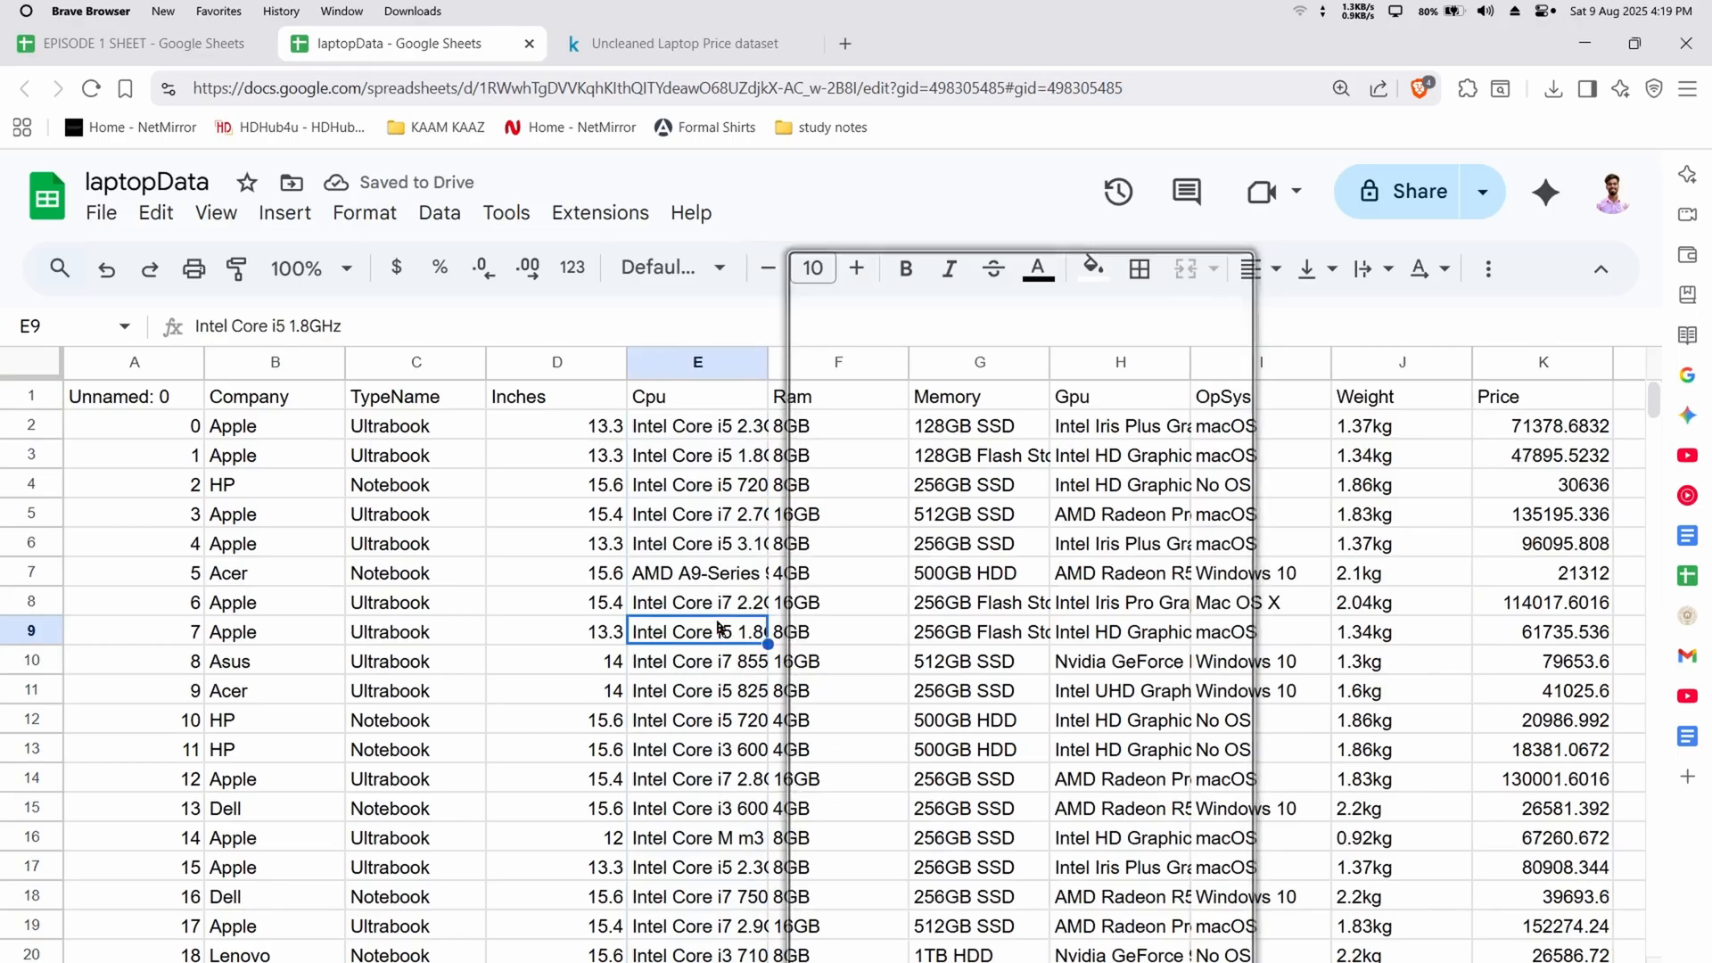
Fit the Gpu column's width to its contents
{"action": "scroll", "coordinate": [761, 612], "scroll_direction": "right", "scroll_amount": 3}
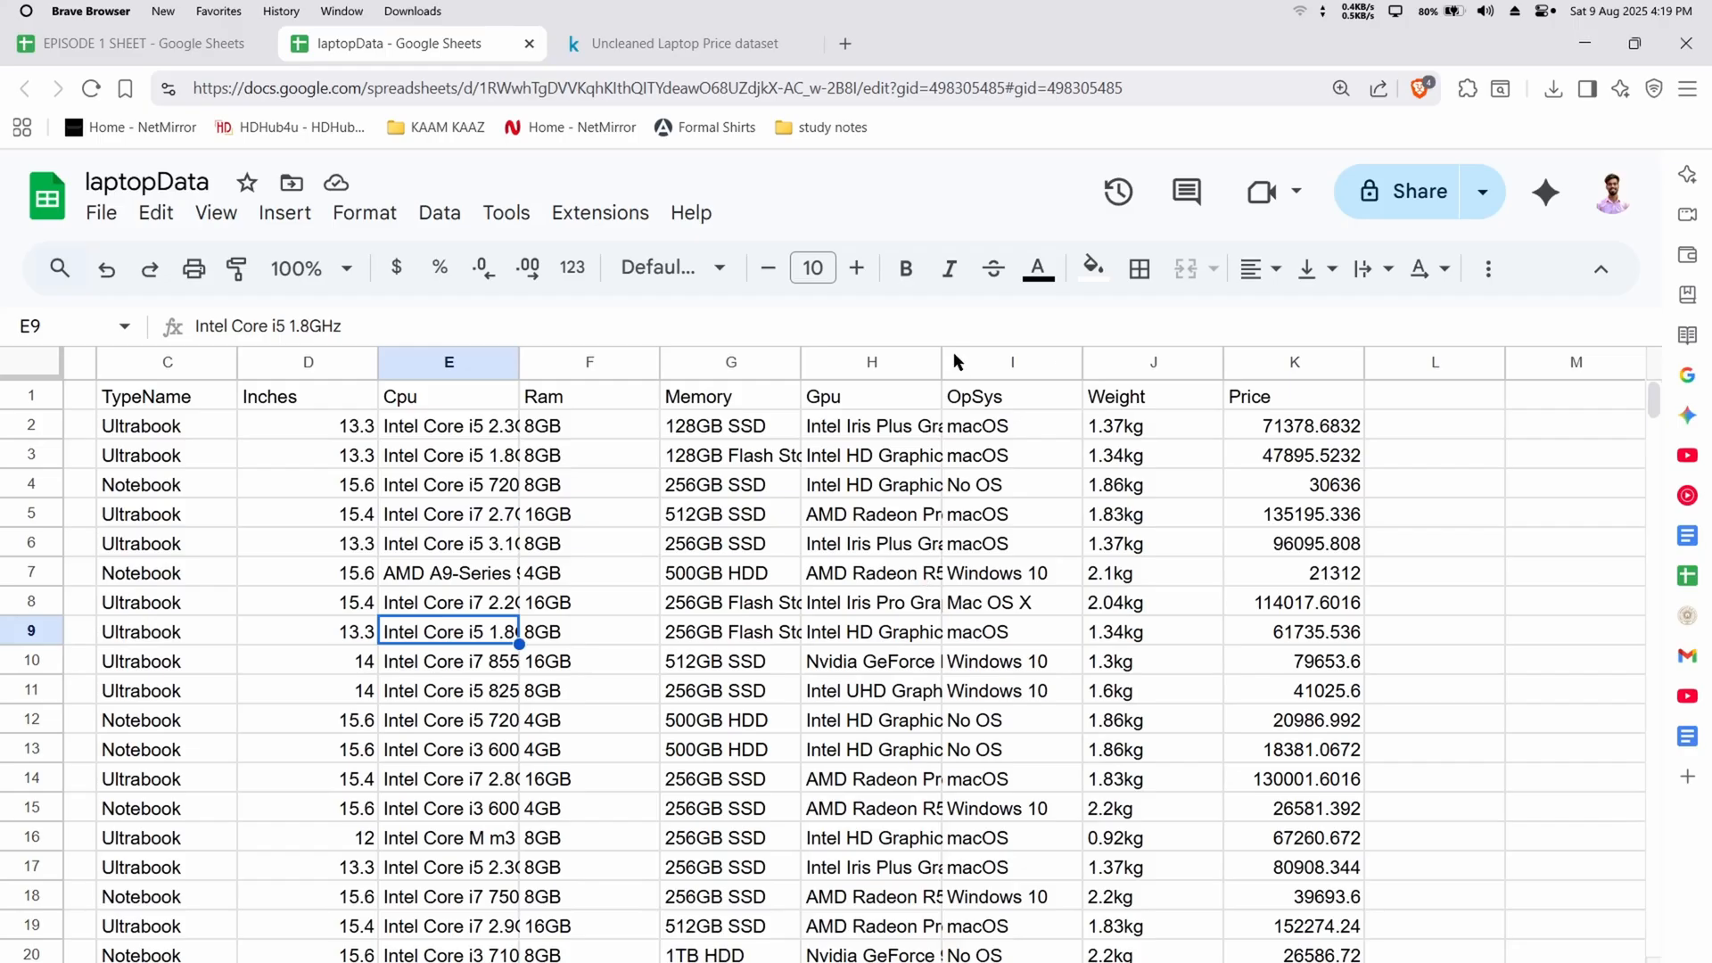
{"action": "double_click", "coordinate": [939, 361]}
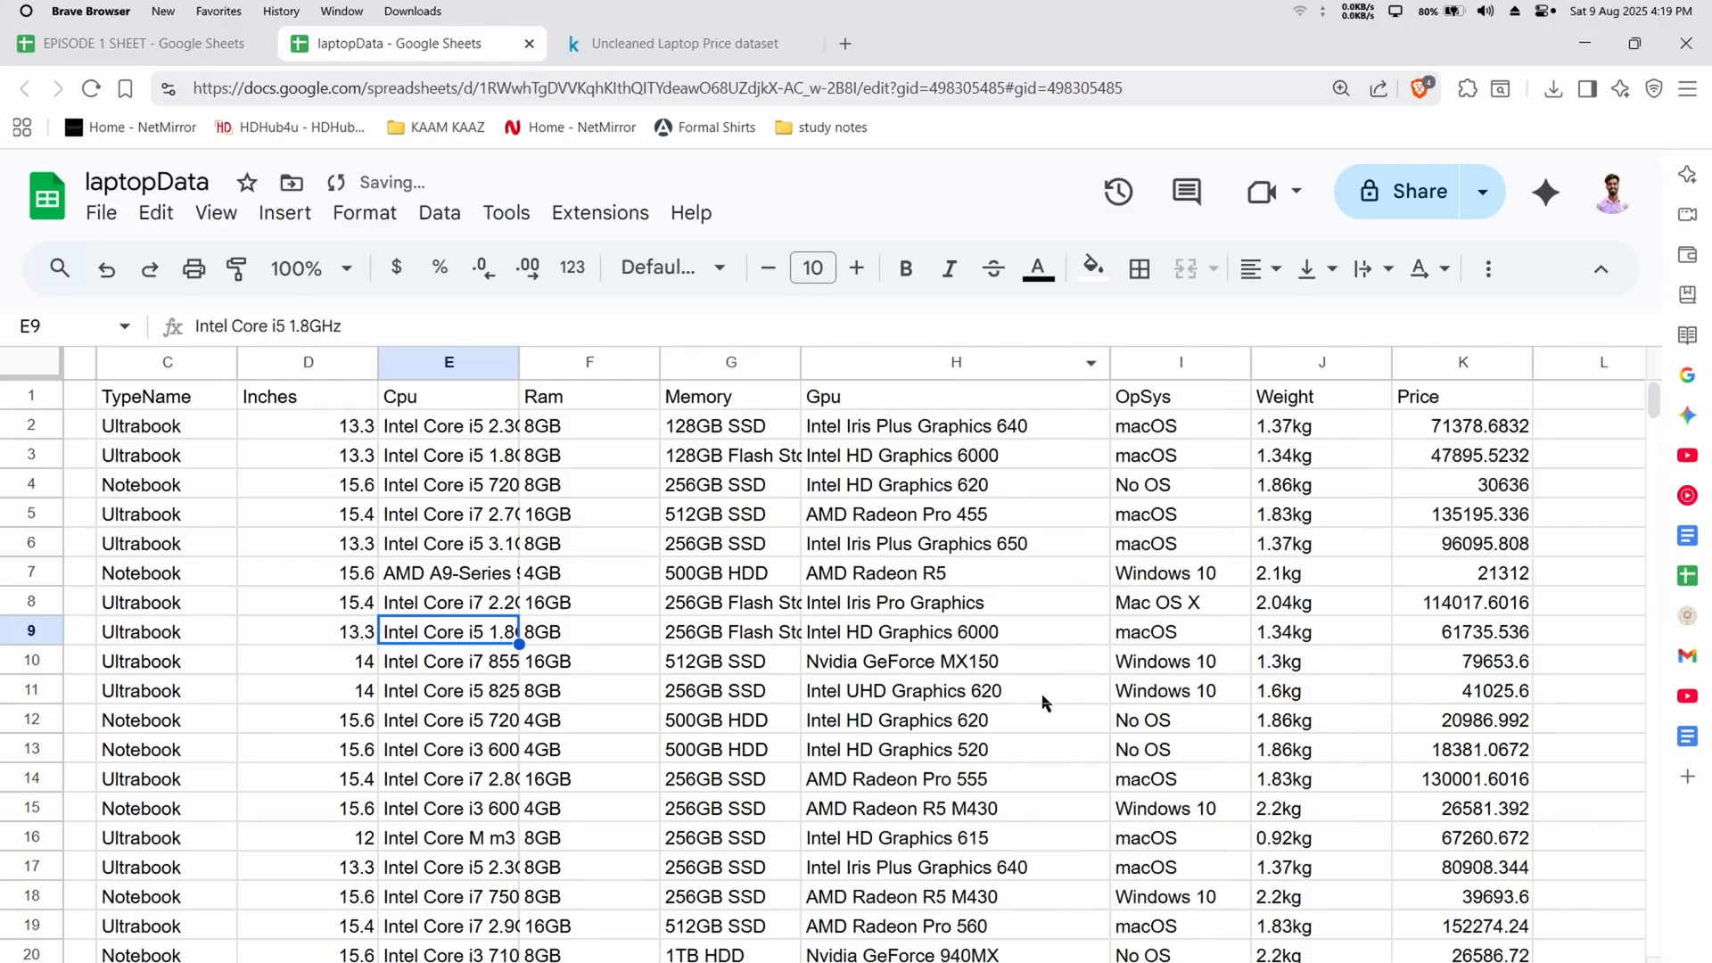
{"action": "scroll", "coordinate": [1045, 702], "scroll_direction": "left", "scroll_amount": 5}
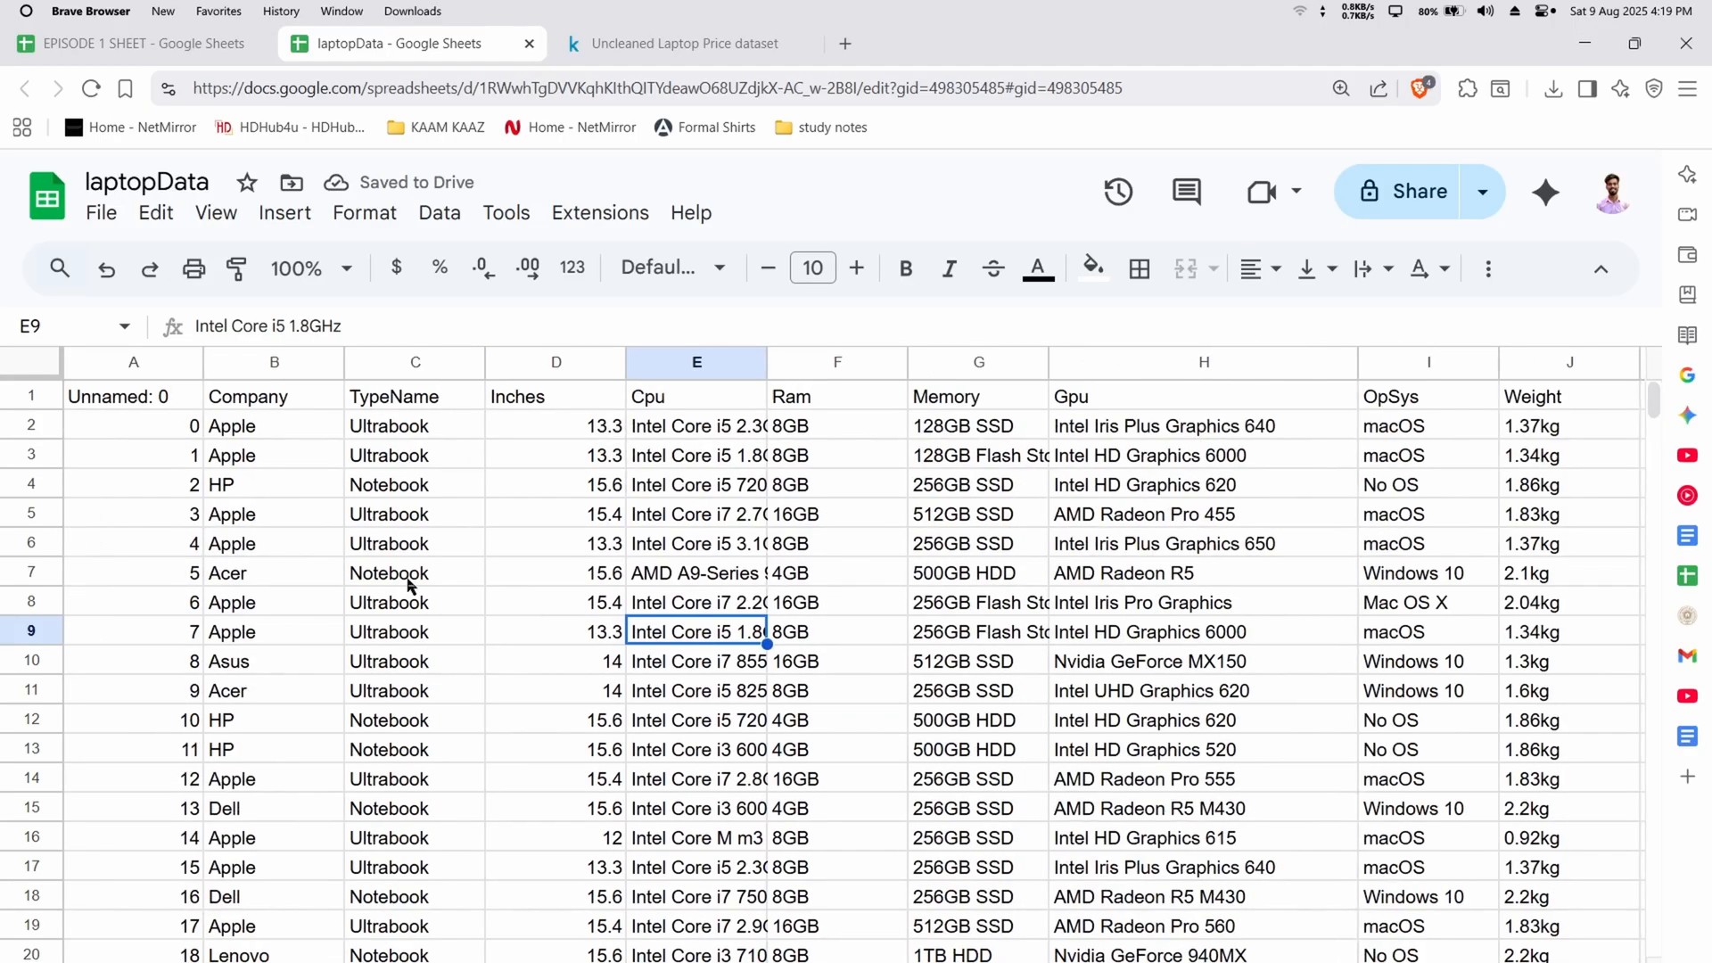
Delete the "Unnamed: 0" index column
{"action": "left_click", "coordinate": [107, 362]}
{"action": "right_click", "coordinate": [126, 361]}
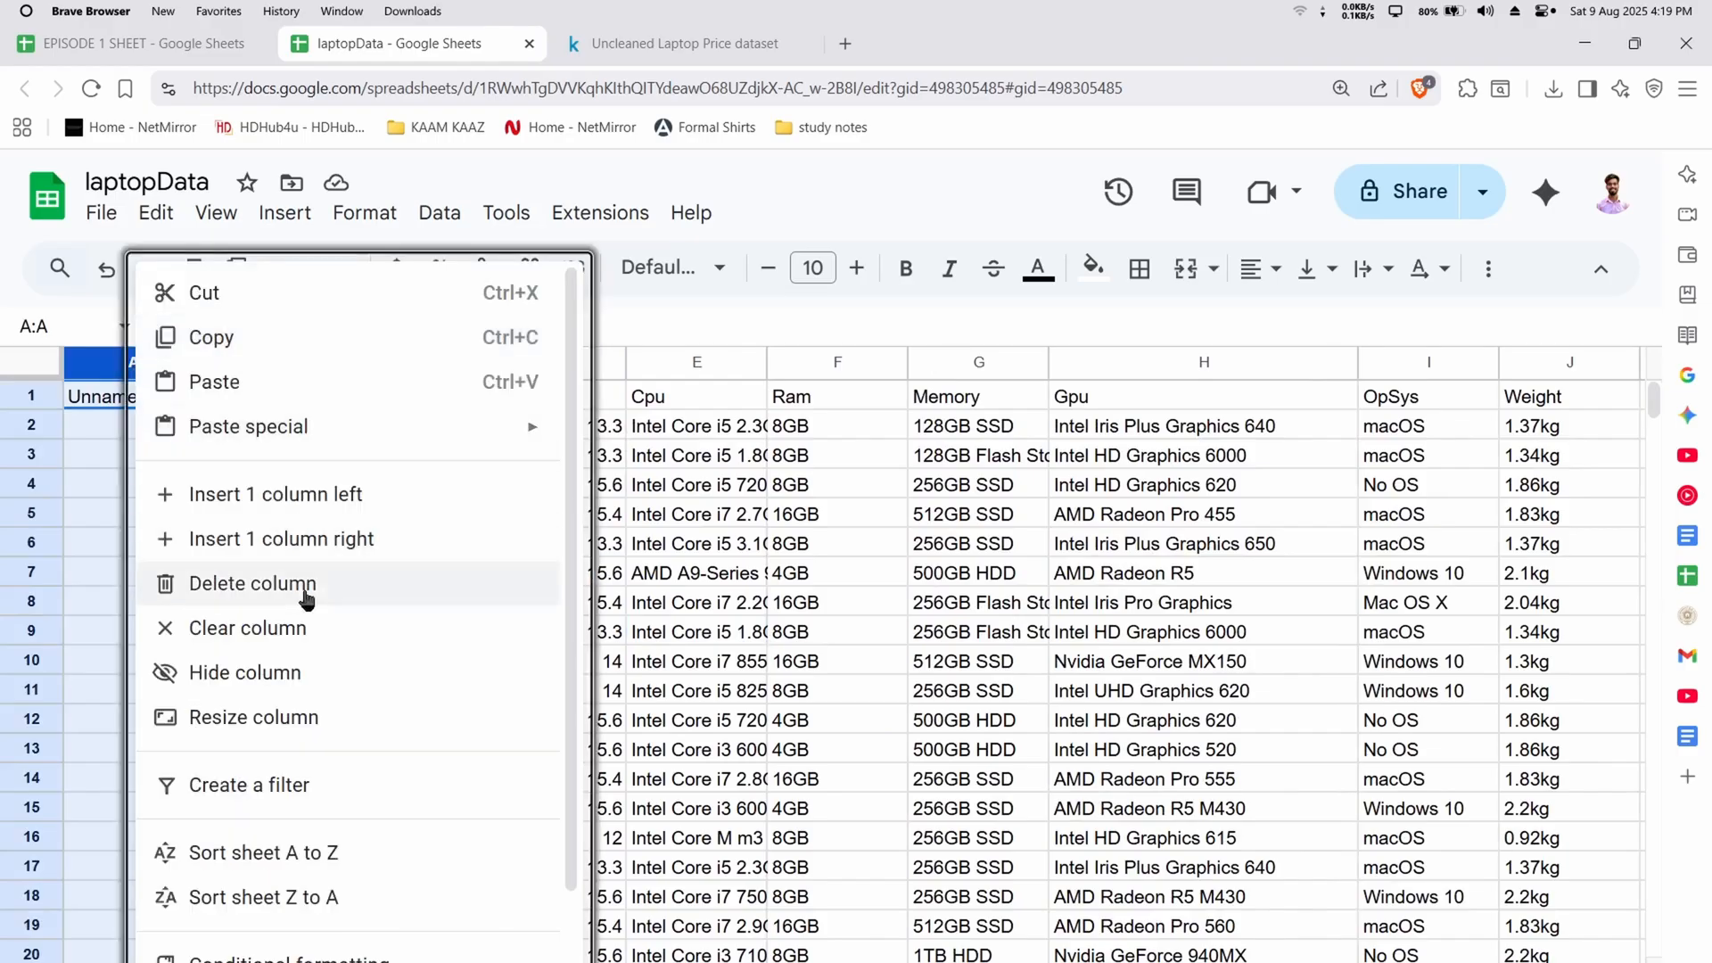
{"action": "left_click", "coordinate": [302, 590]}
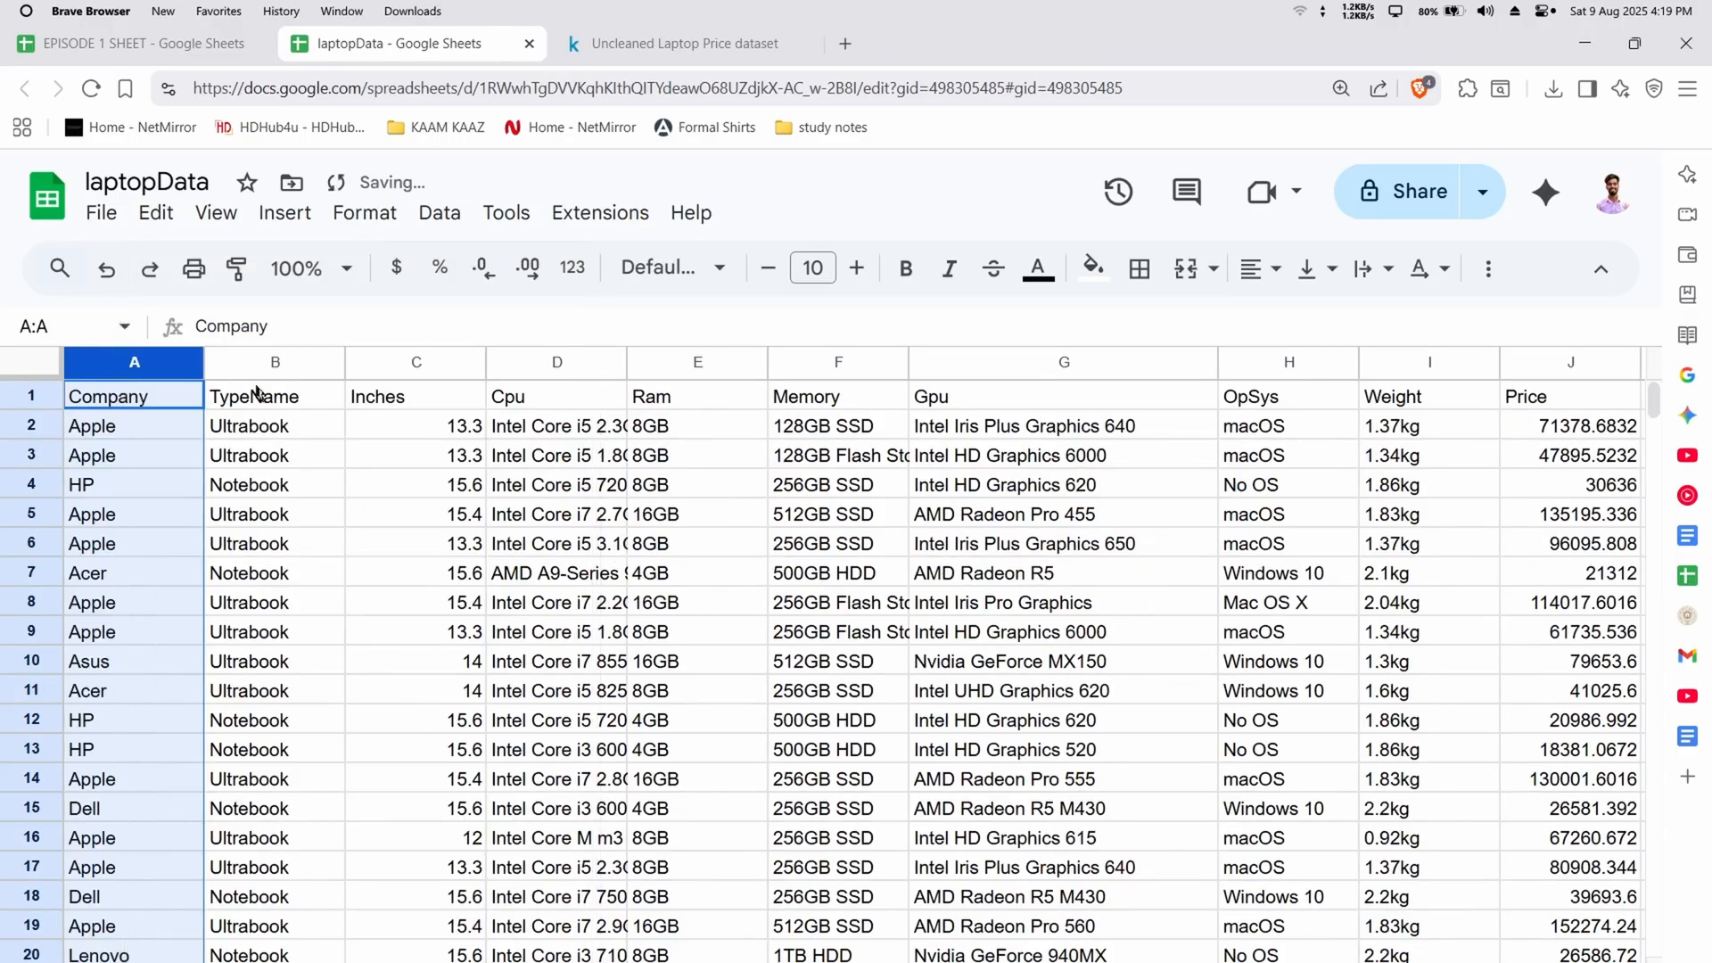
Review the remaining column headers from TypeName through Price and check a value in the Price column
{"action": "left_click", "coordinate": [287, 393]}
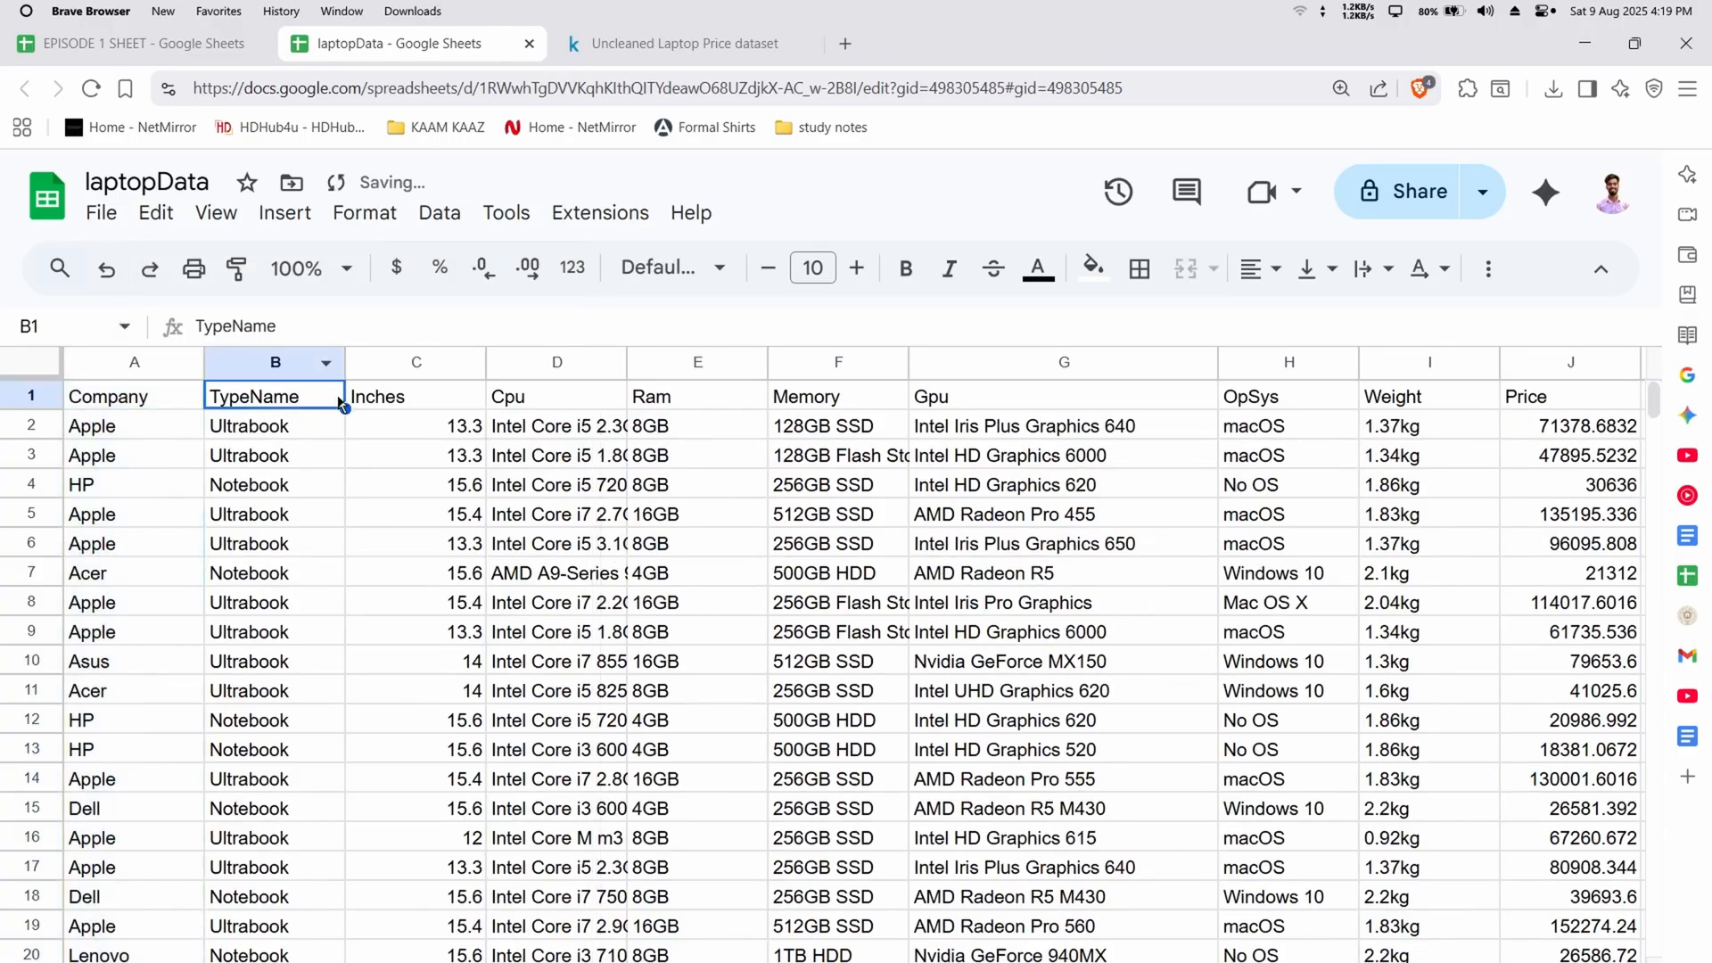
{"action": "left_click", "coordinate": [457, 399]}
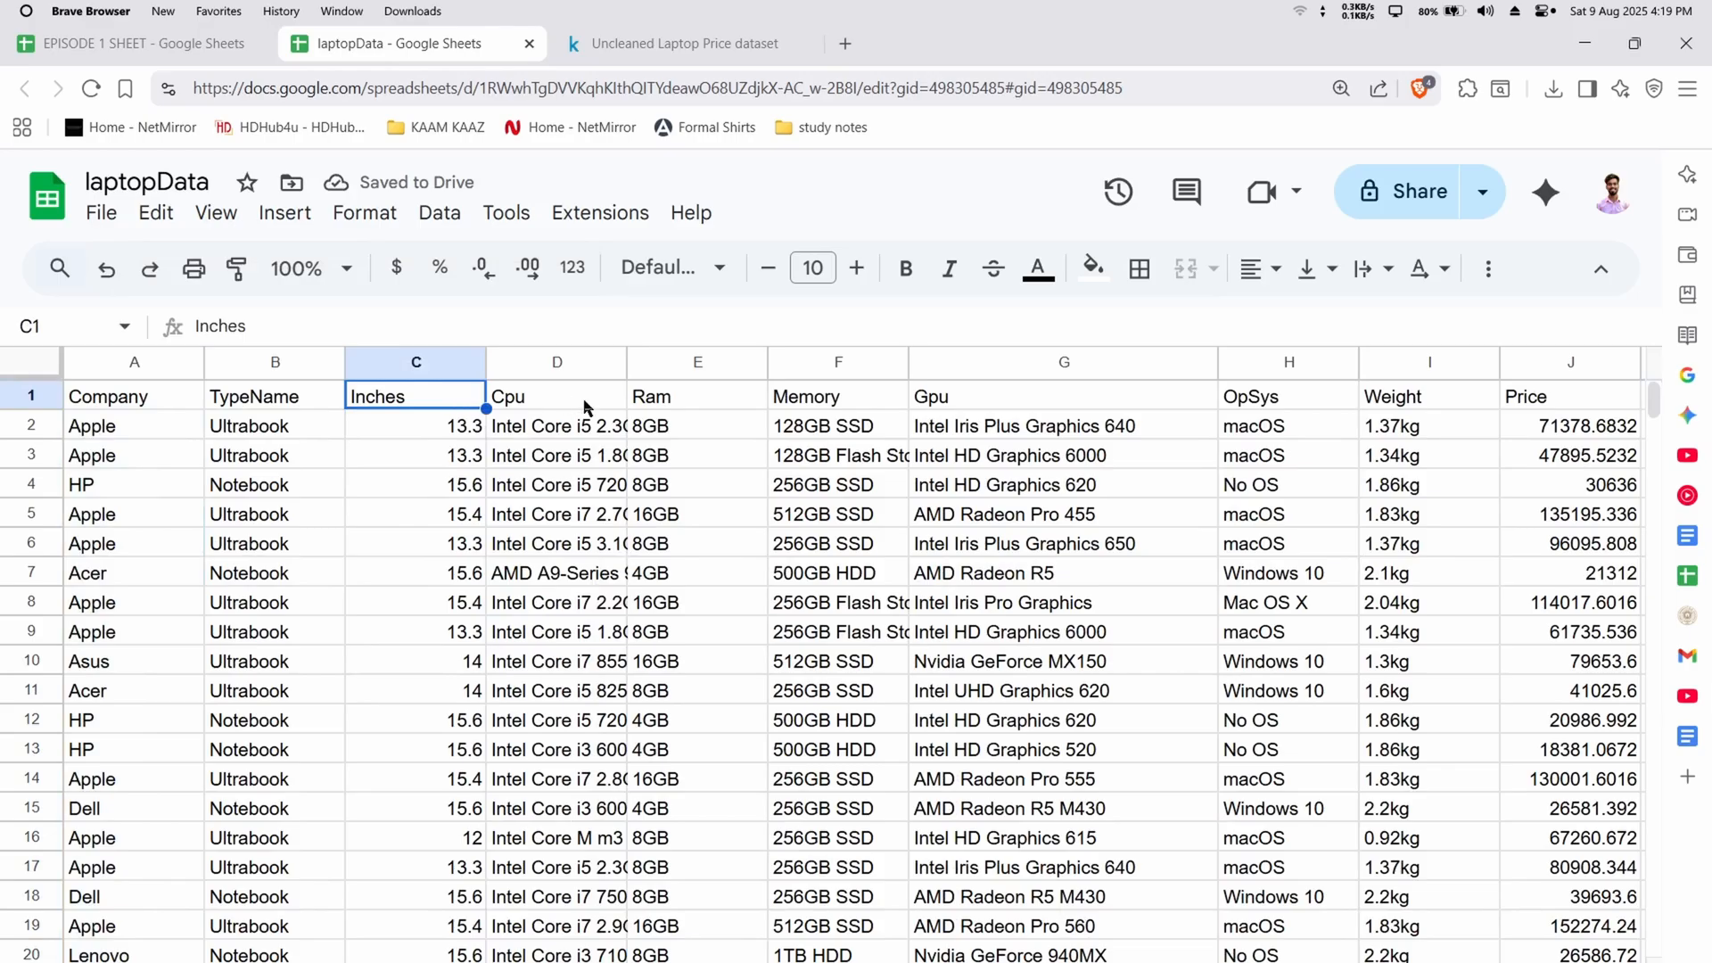
{"action": "left_click", "coordinate": [555, 399]}
{"action": "left_click", "coordinate": [702, 400]}
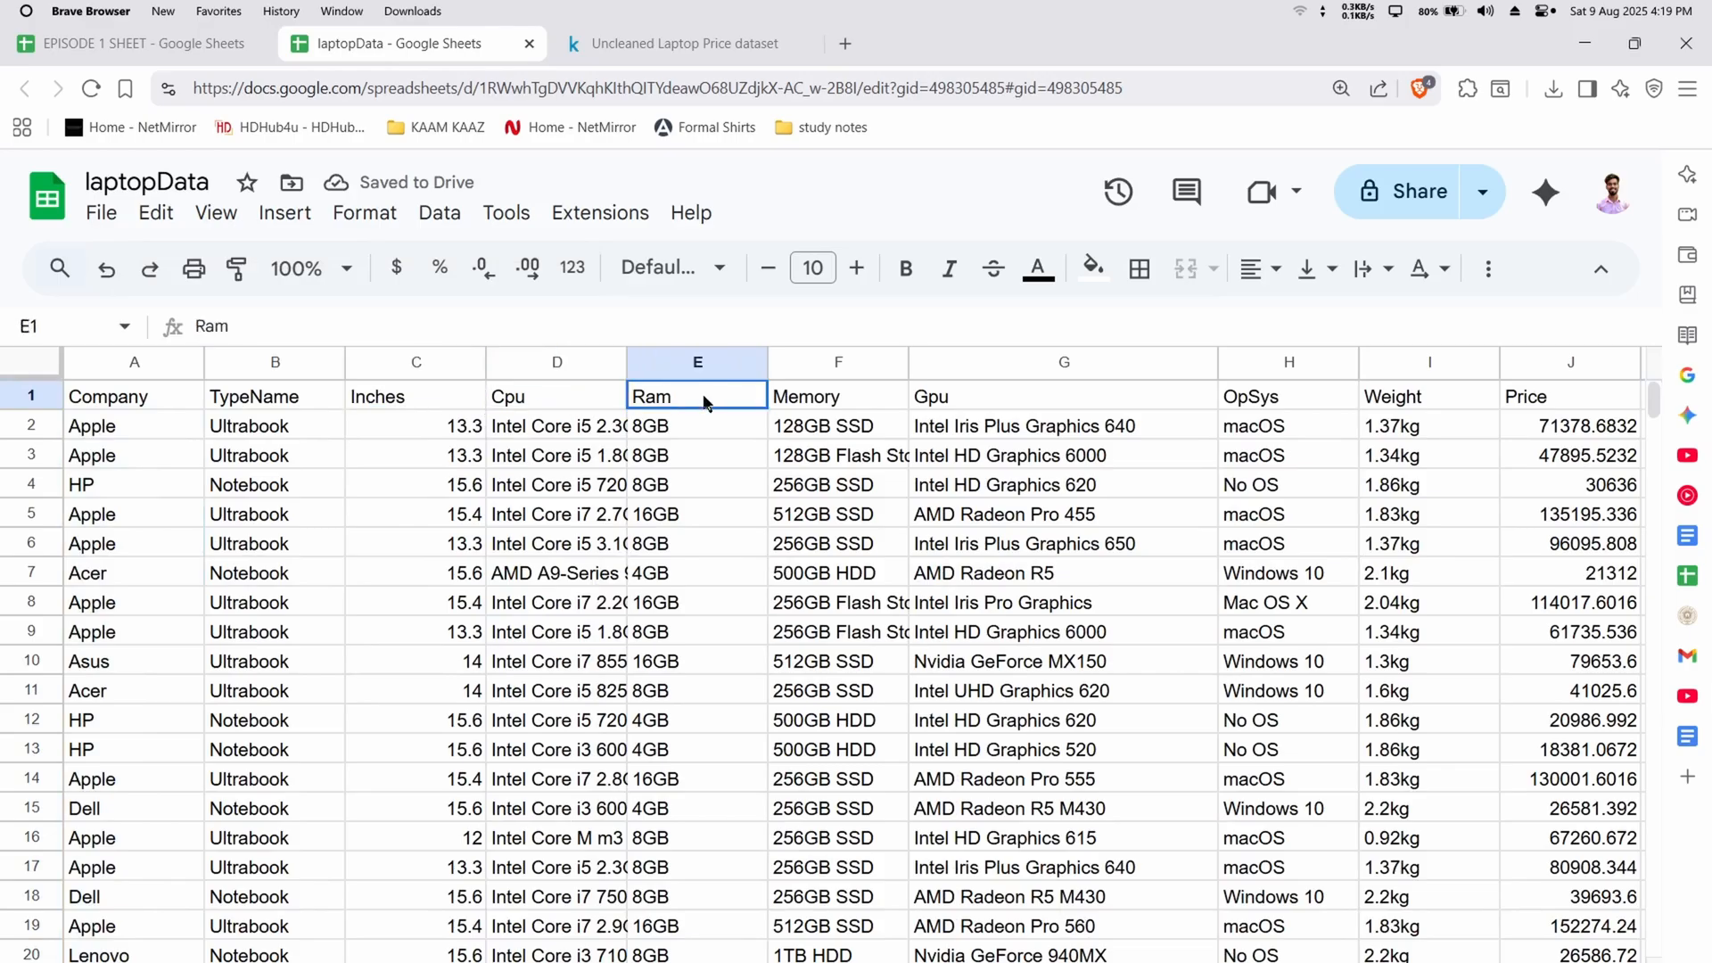
{"action": "left_click", "coordinate": [824, 401]}
{"action": "left_click", "coordinate": [1029, 398]}
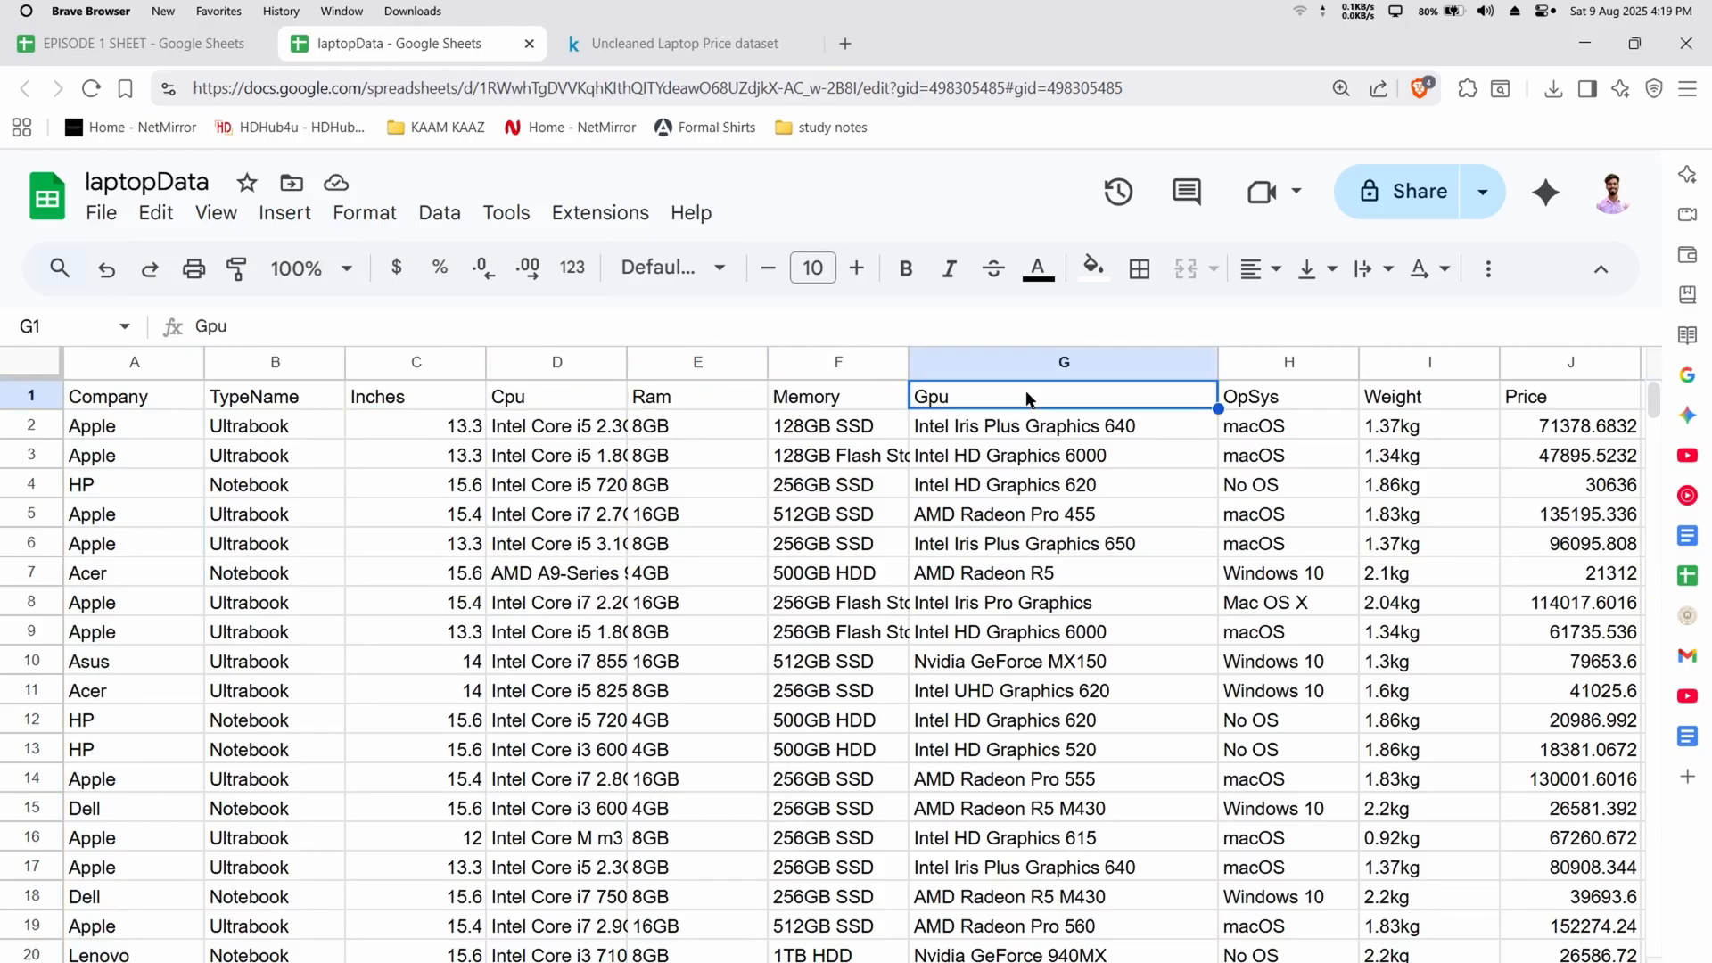
{"action": "scroll", "coordinate": [1029, 398], "scroll_direction": "right", "scroll_amount": 3}
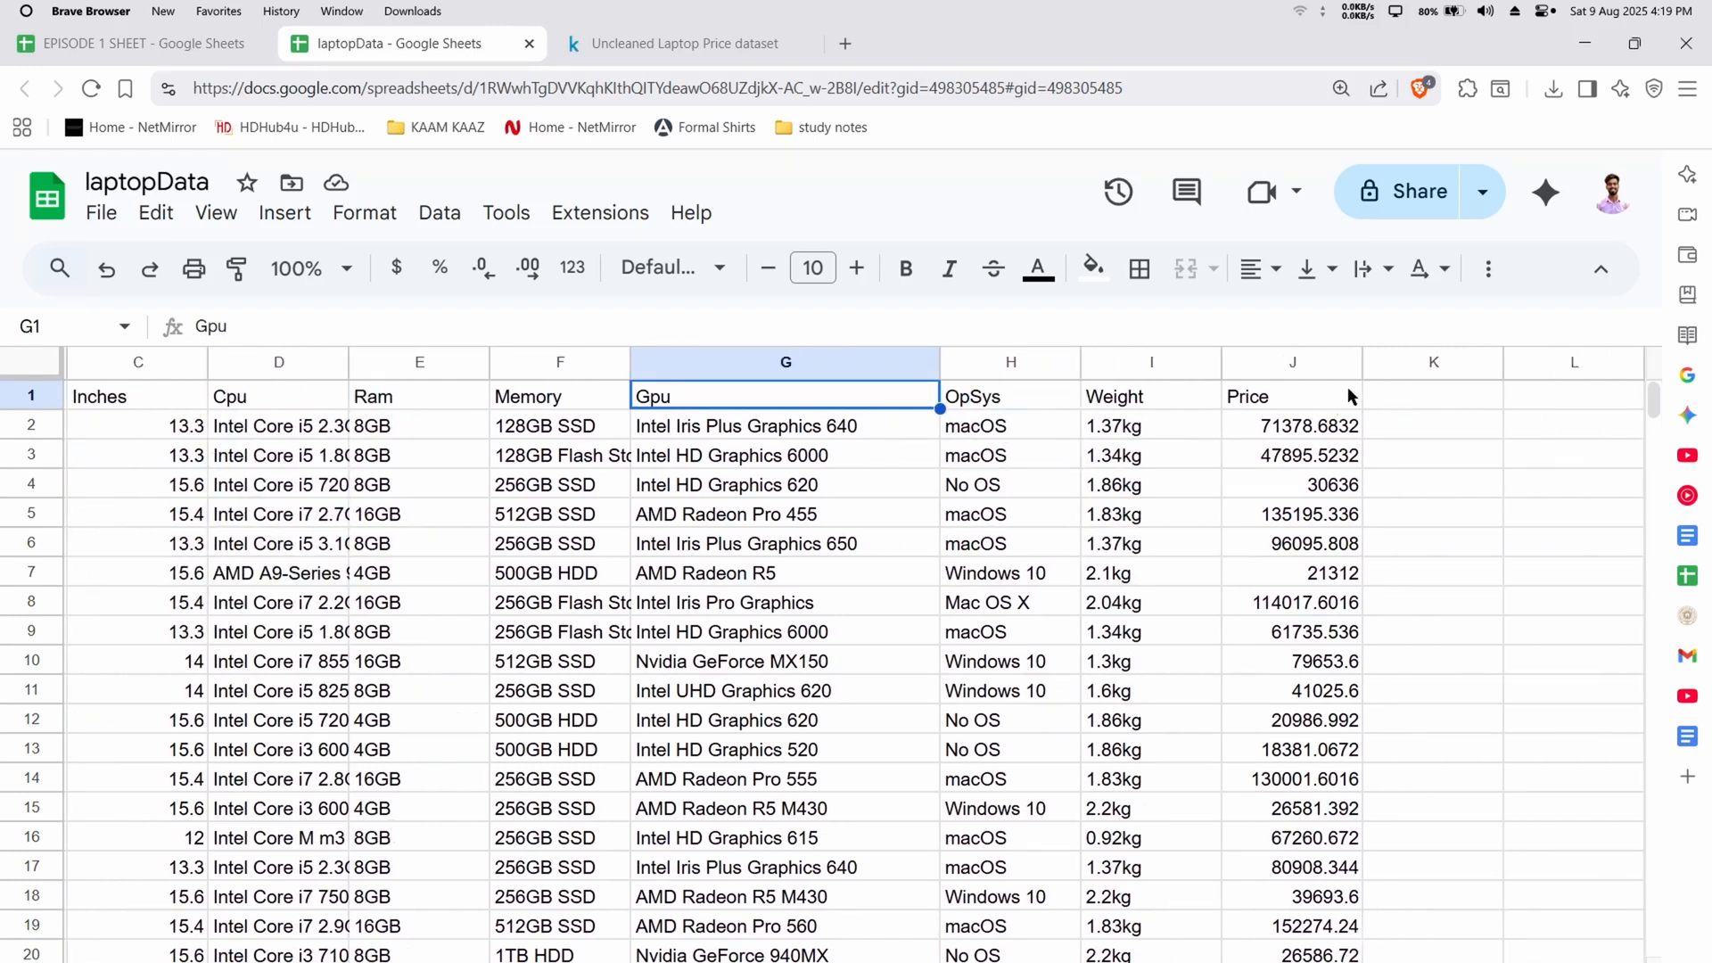
{"action": "left_click", "coordinate": [1340, 398]}
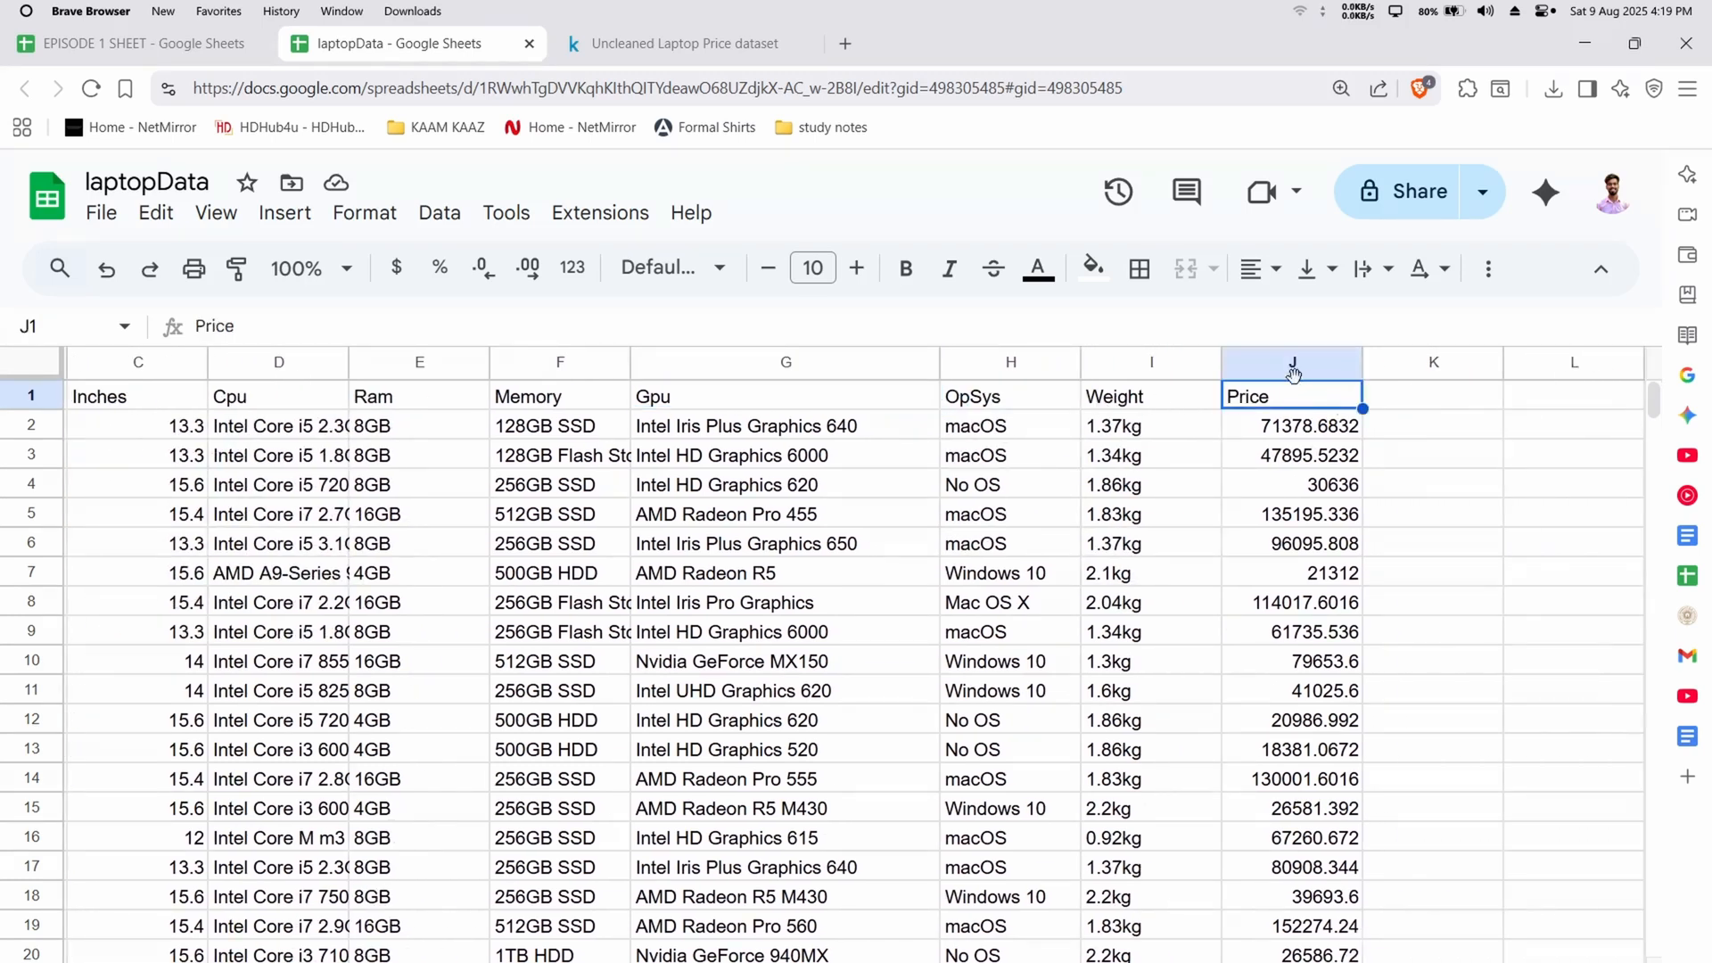
{"action": "left_click", "coordinate": [1358, 515]}
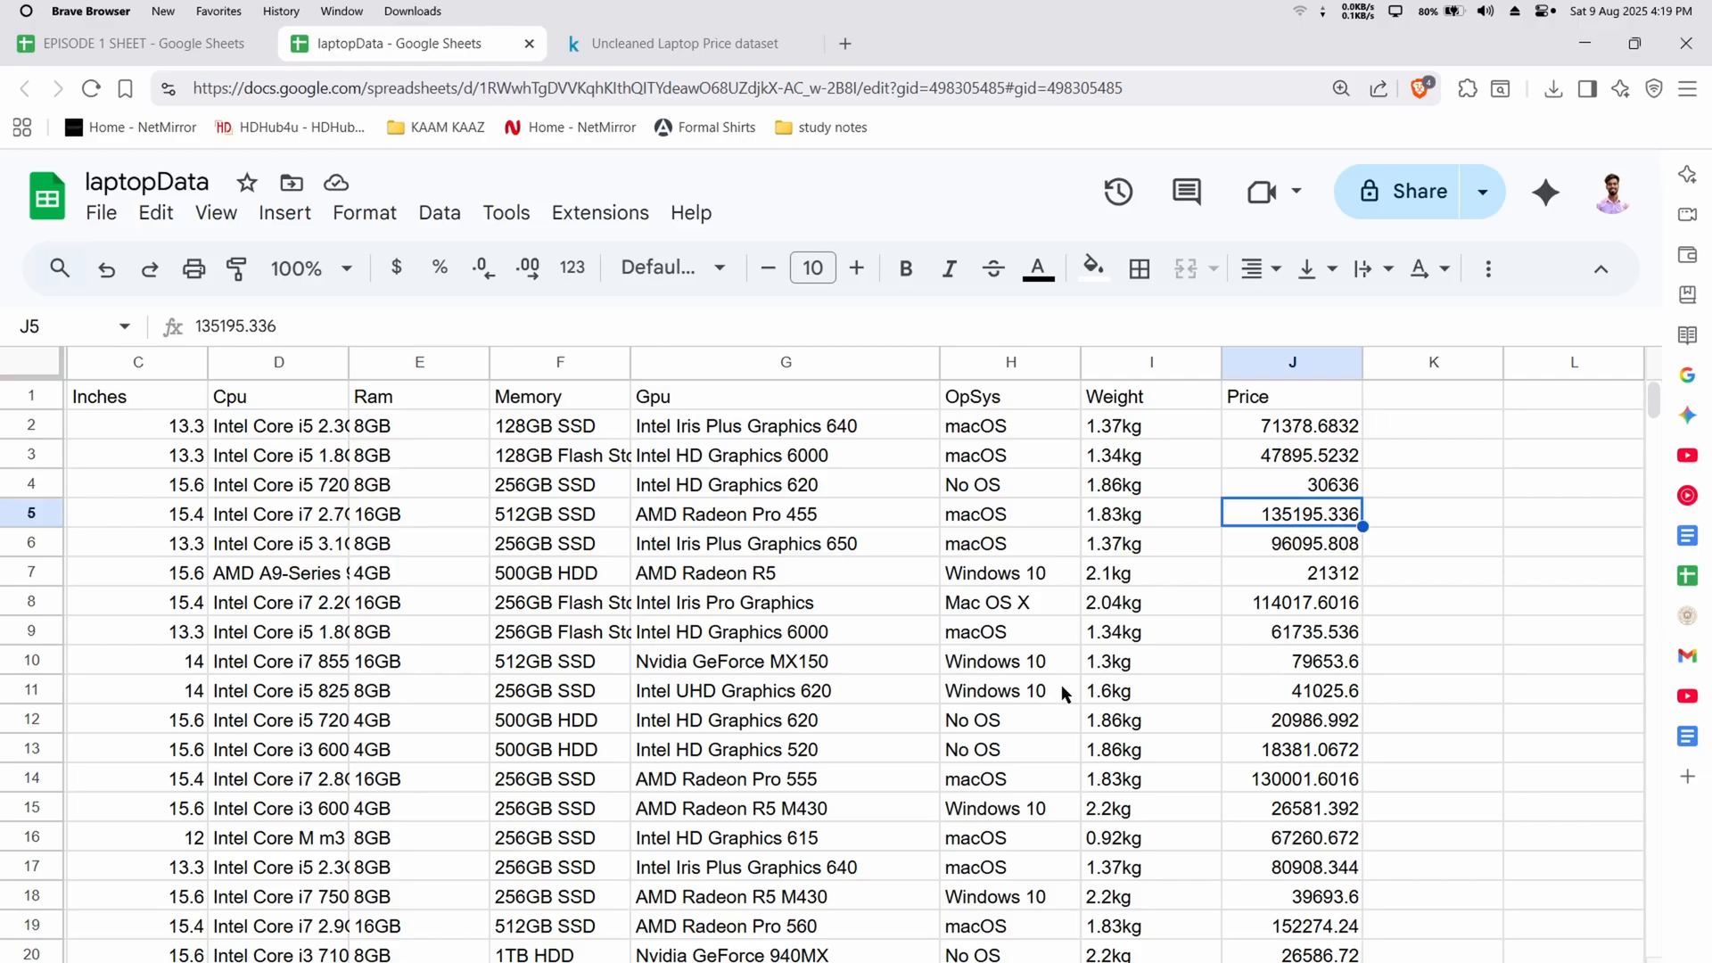
Select the contiguous data block around the Price column and check which rows the selection covers
{"action": "key", "text": "ctrl+a"}
{"action": "scroll", "coordinate": [1062, 688], "scroll_direction": "down", "scroll_amount": 10}
{"action": "scroll", "coordinate": [1062, 689], "scroll_direction": "up", "scroll_amount": 5}
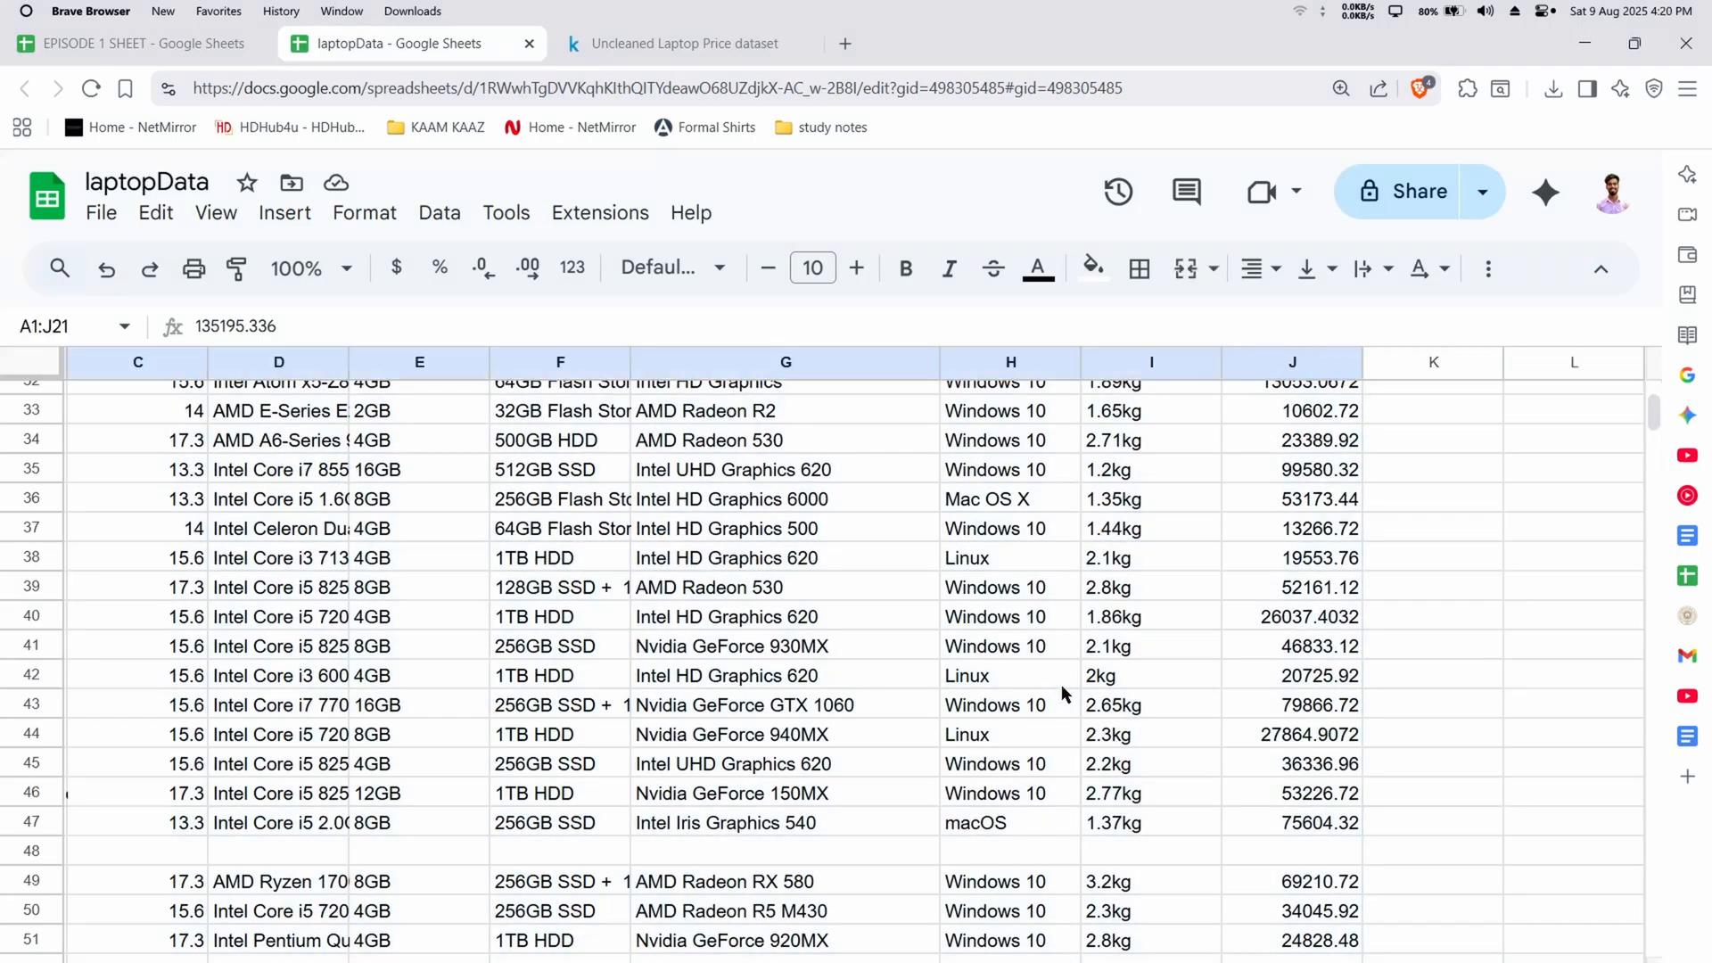
{"action": "left_click", "coordinate": [1149, 656]}
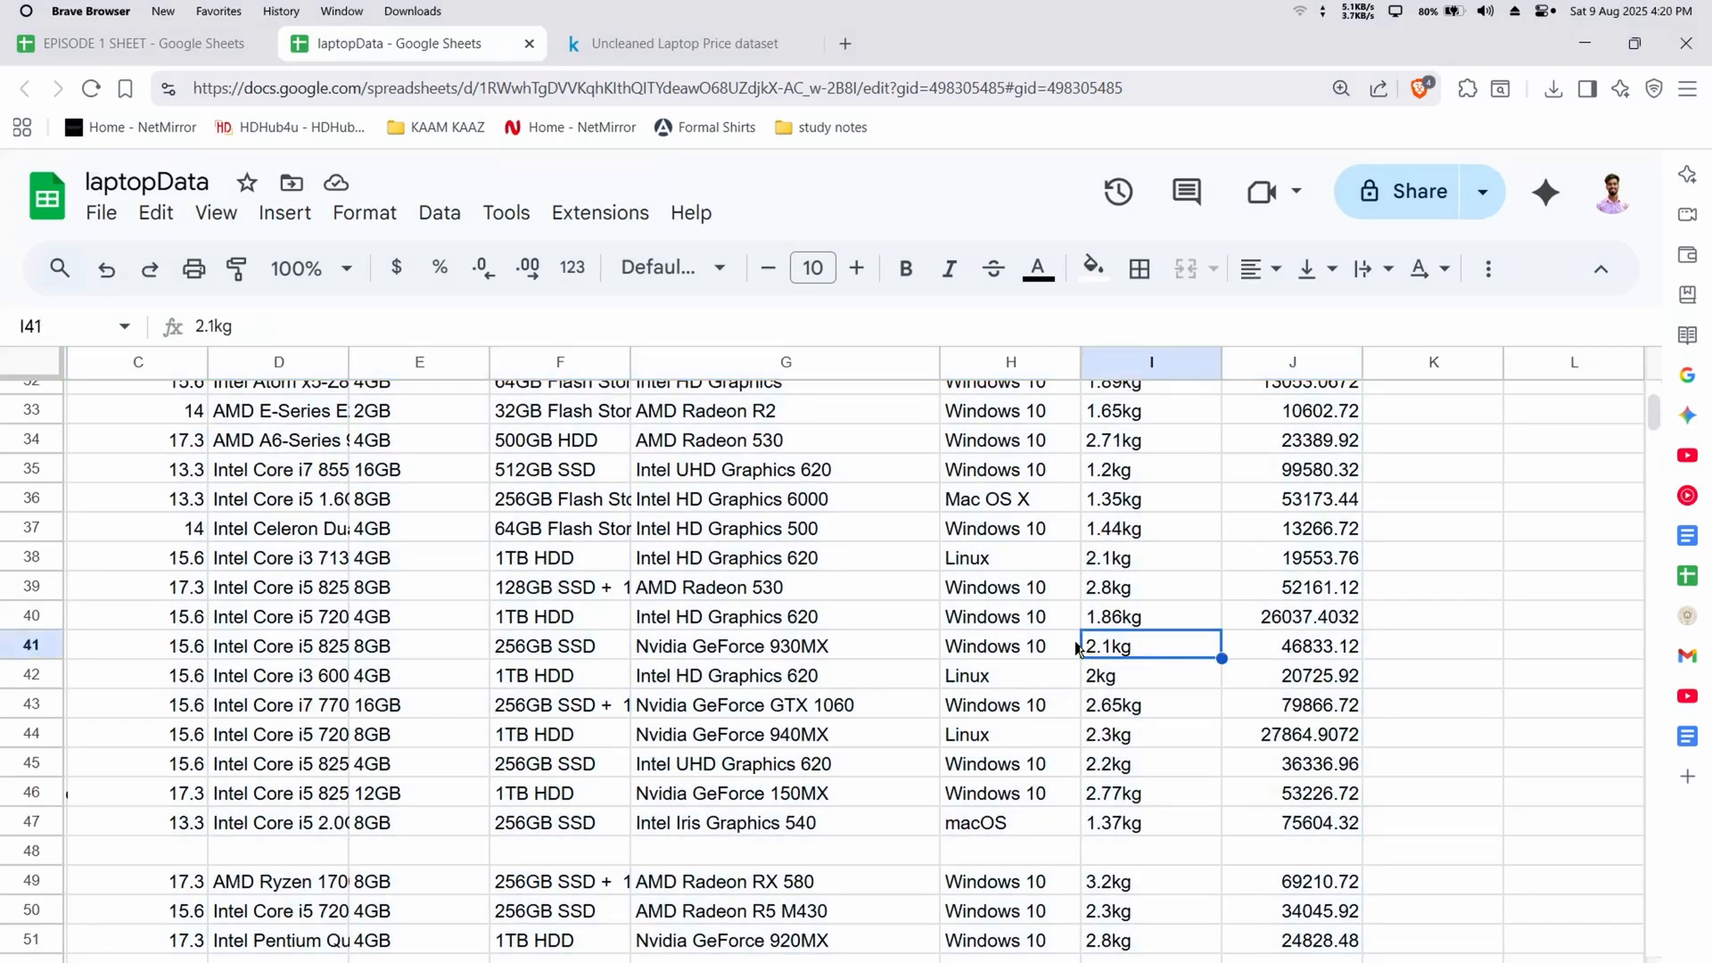
{"action": "key", "text": "ctrl+a"}
{"action": "key", "text": "alt+Tab"}
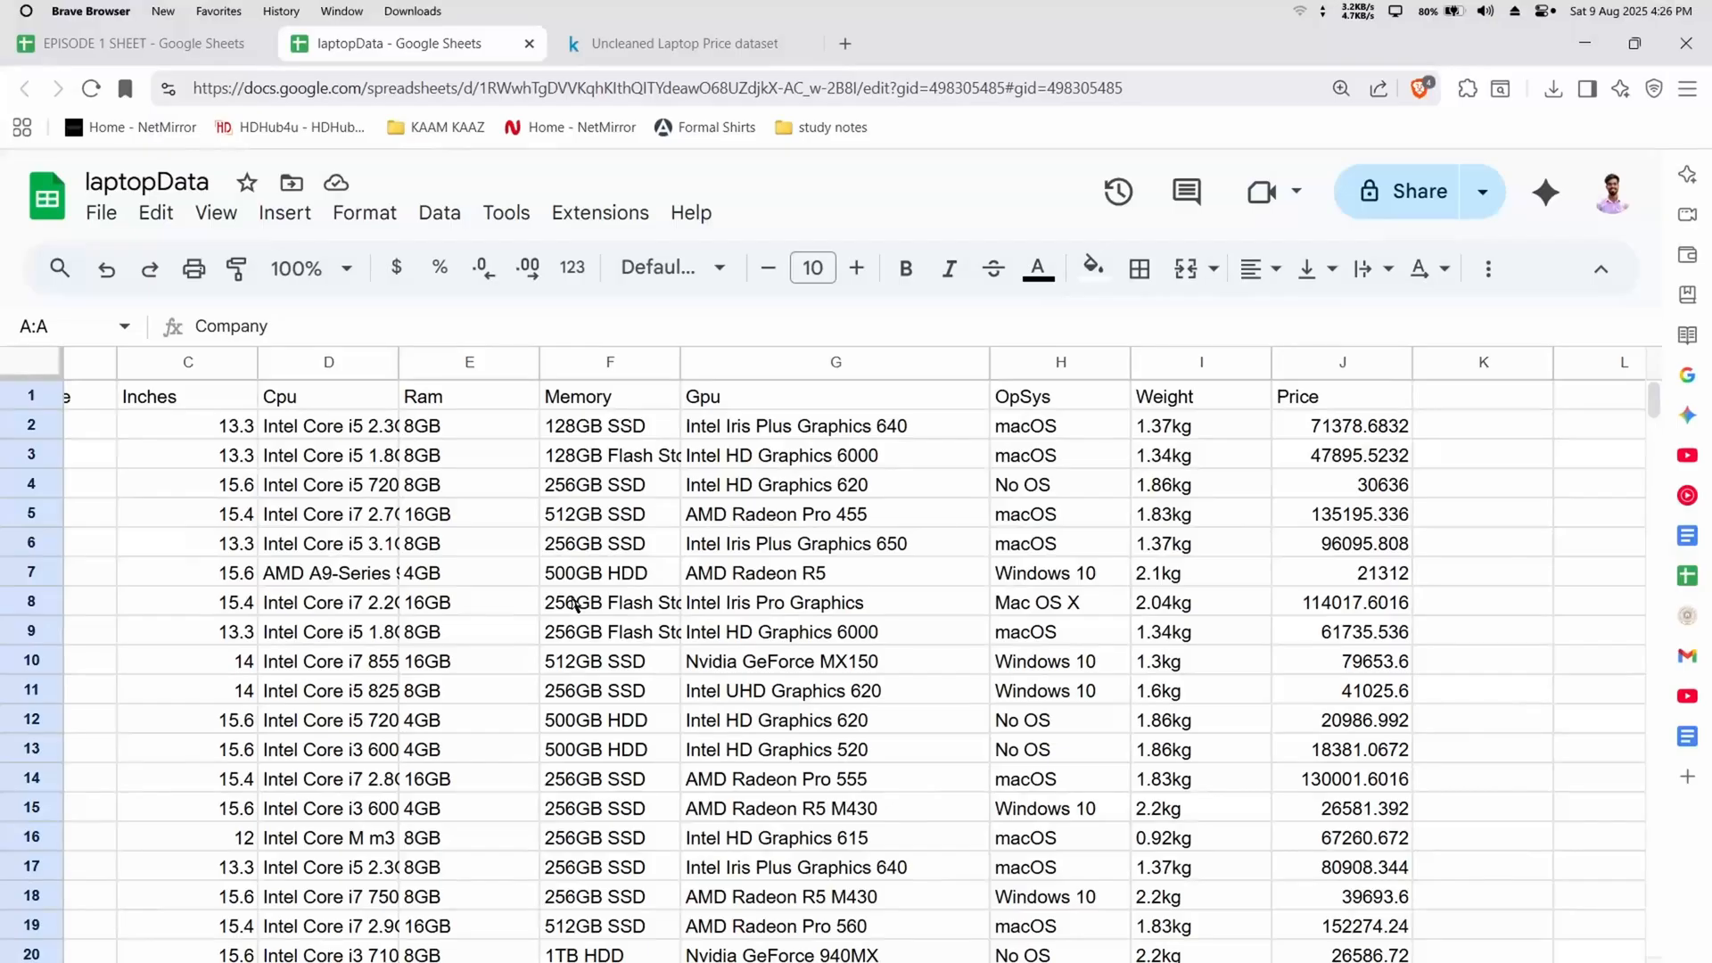
Look down the Company column for blank rows and check the empty cell A48
{"action": "scroll", "coordinate": [575, 605], "scroll_direction": "left", "scroll_amount": 3}
{"action": "scroll", "coordinate": [575, 605], "scroll_direction": "down", "scroll_amount": 2}
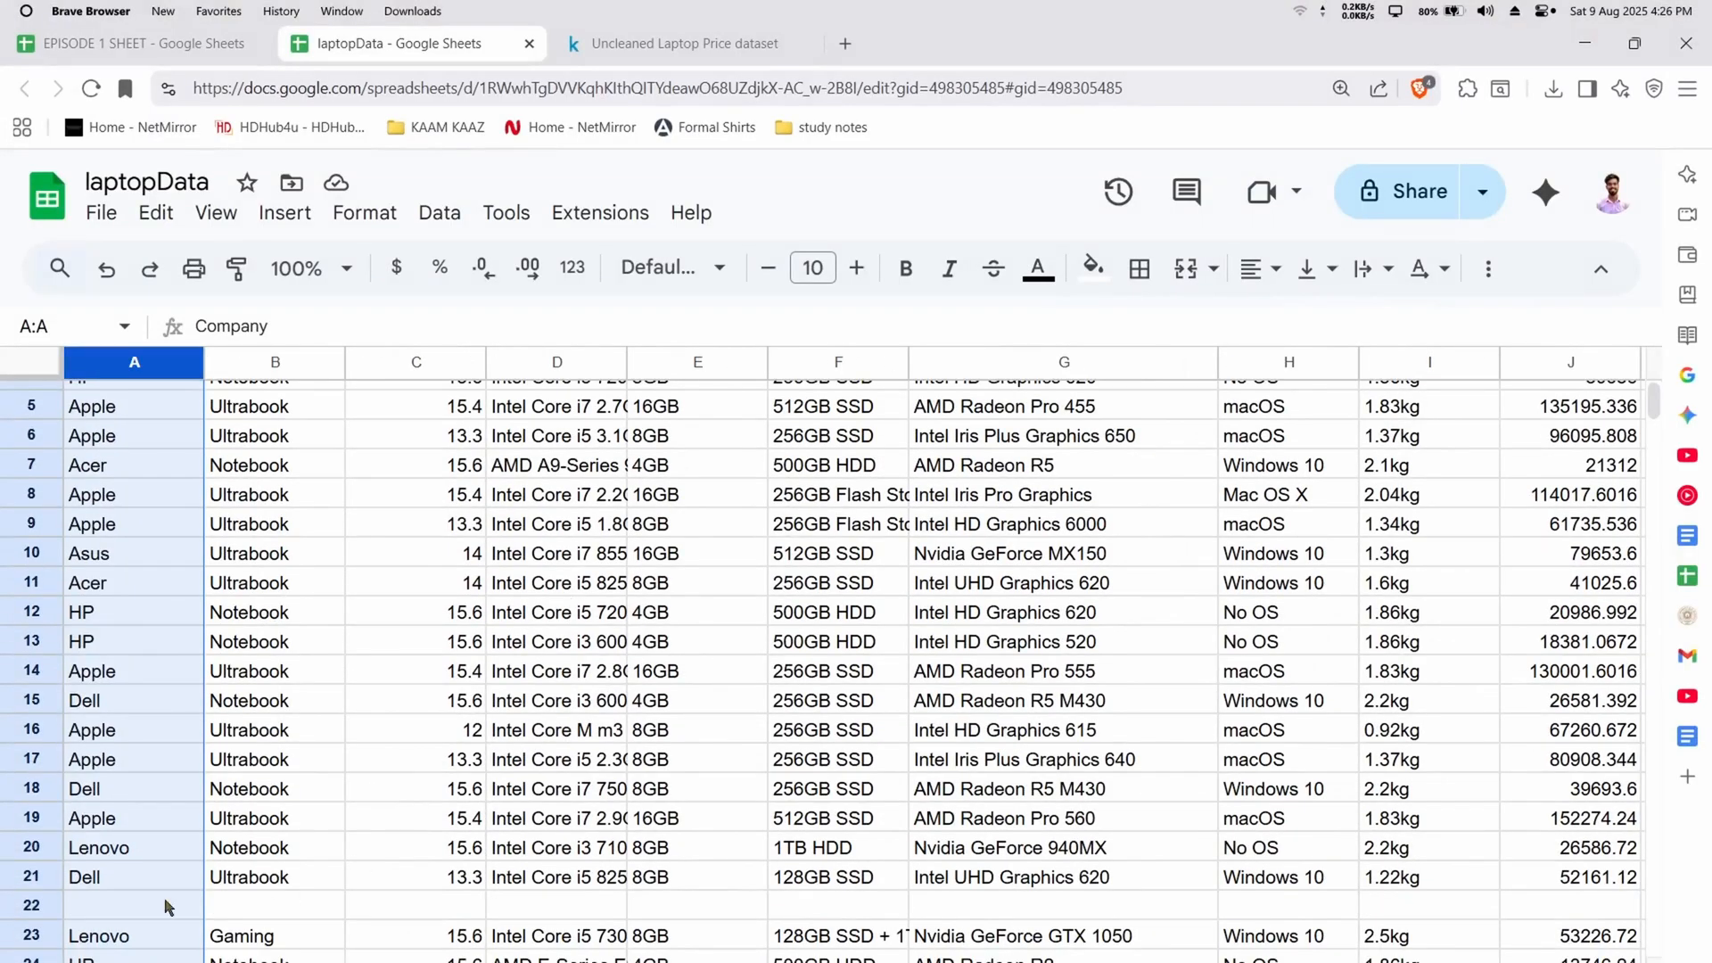
{"action": "scroll", "coordinate": [78, 914], "scroll_direction": "down", "scroll_amount": 9}
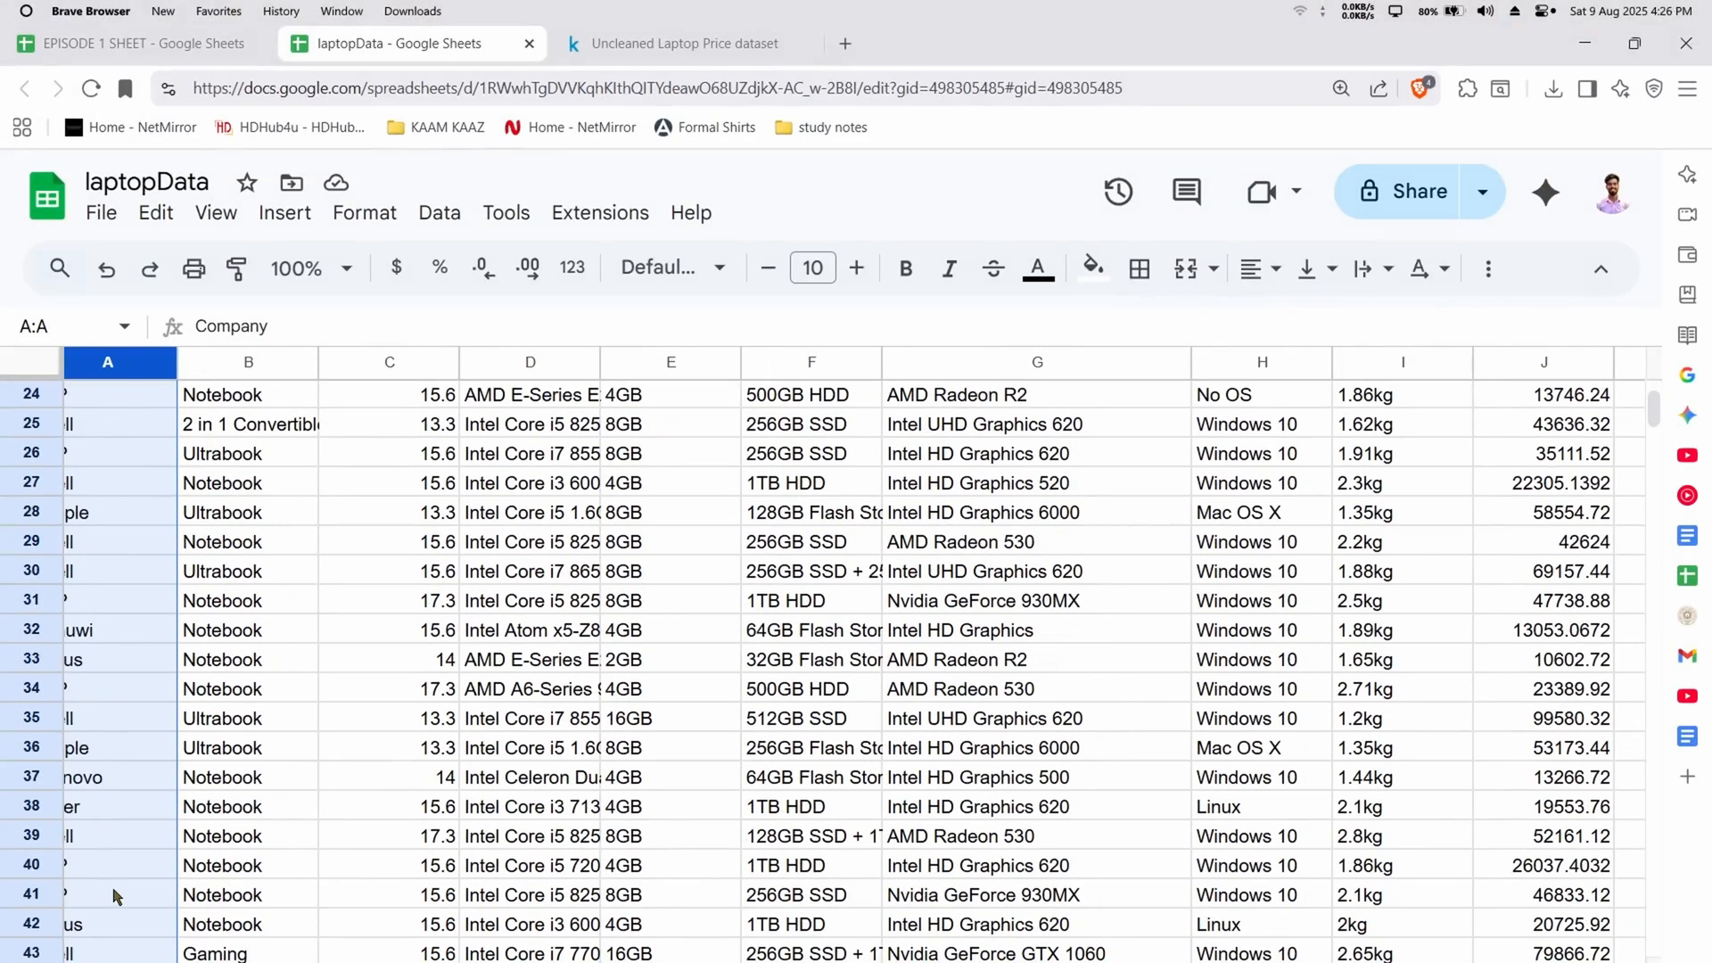
{"action": "scroll", "coordinate": [116, 892], "scroll_direction": "down", "scroll_amount": 1}
{"action": "left_click", "coordinate": [100, 854]}
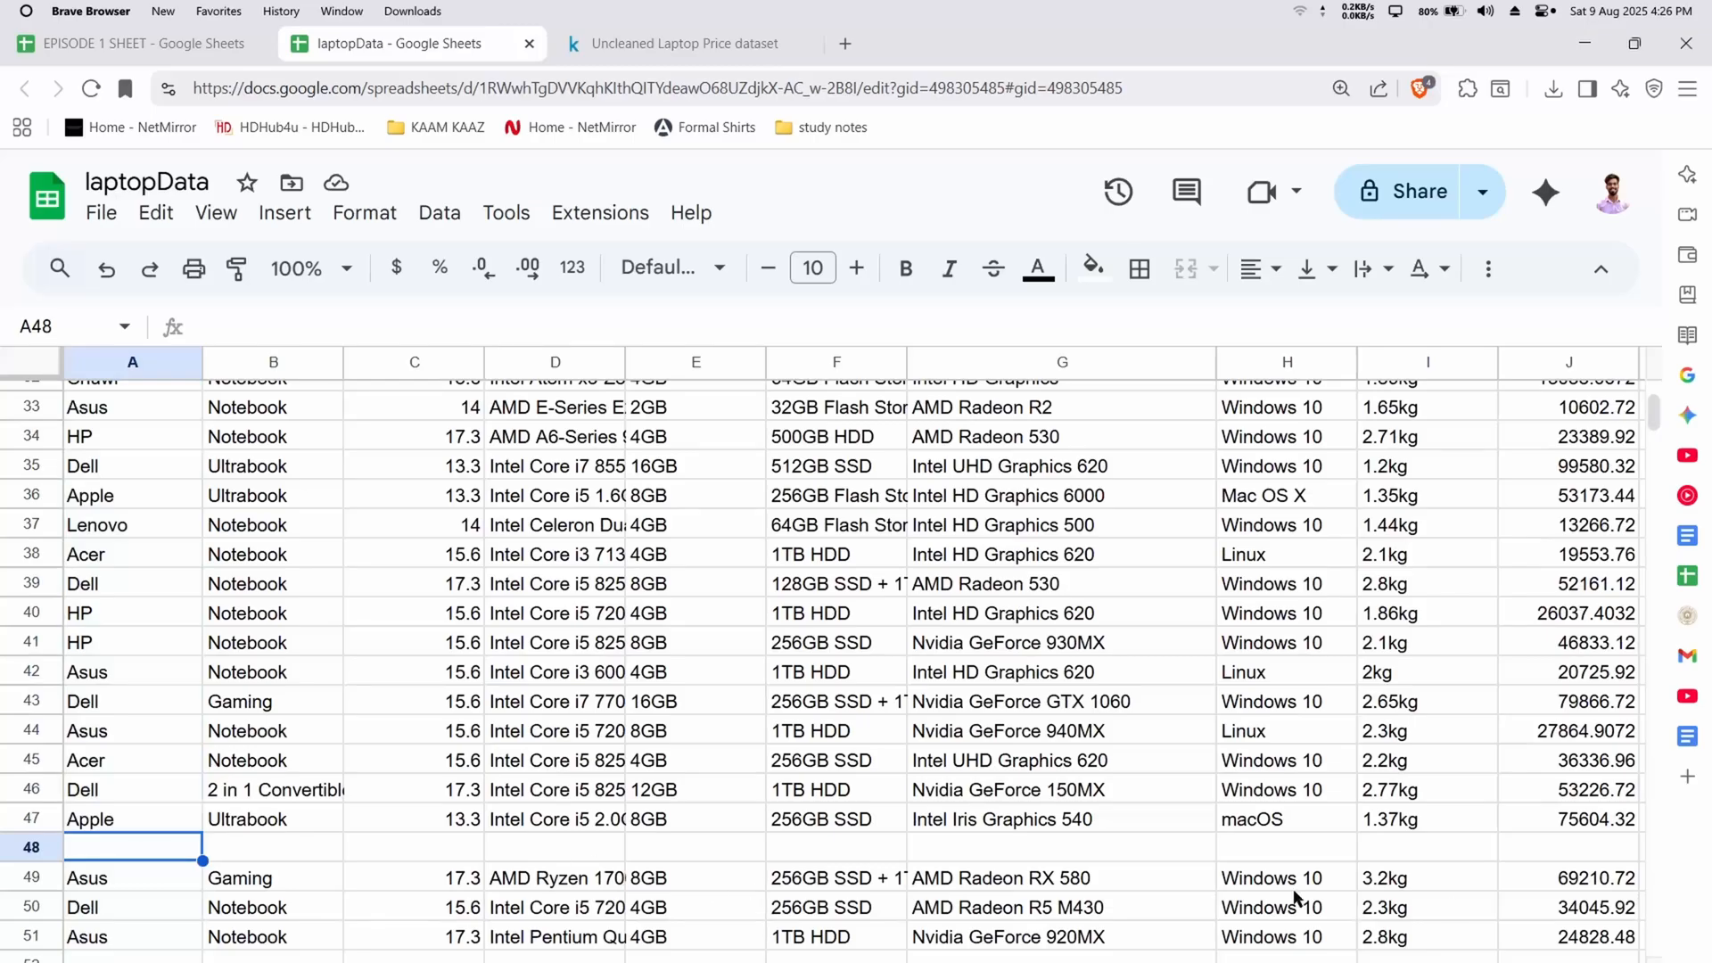
{"action": "scroll", "coordinate": [829, 662], "scroll_direction": "up", "scroll_amount": 10}
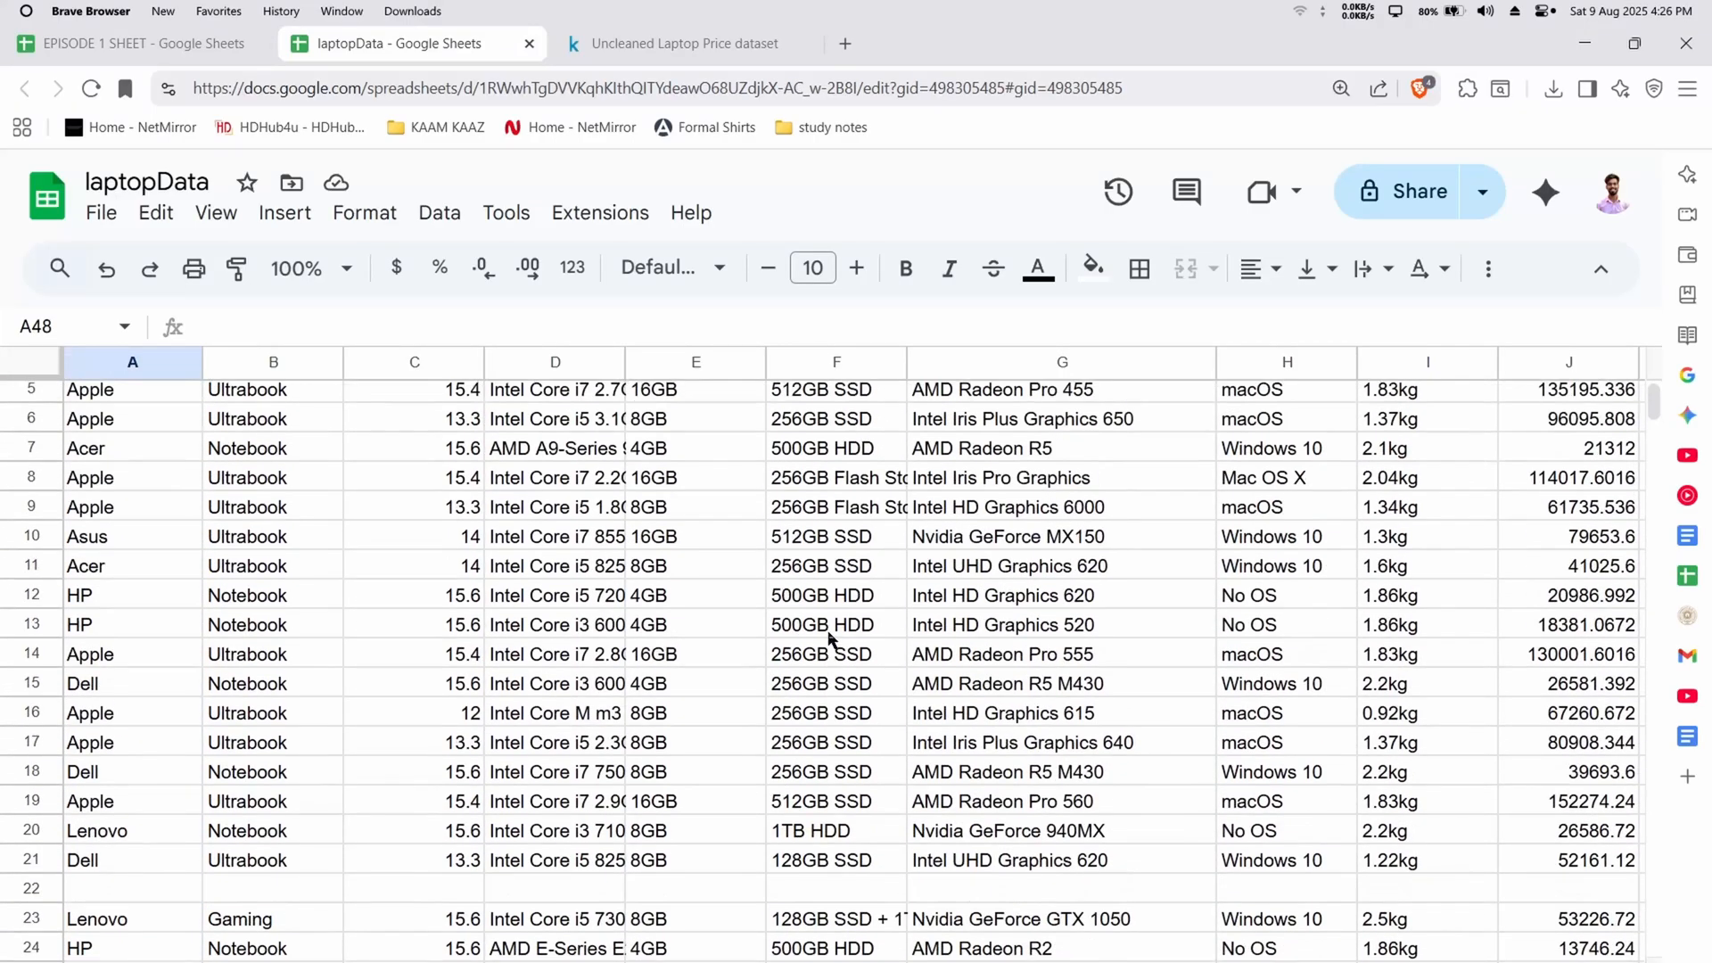
Create a filter on the Company column and show only the rows whose value is (Blanks)
{"action": "left_click", "coordinate": [134, 362]}
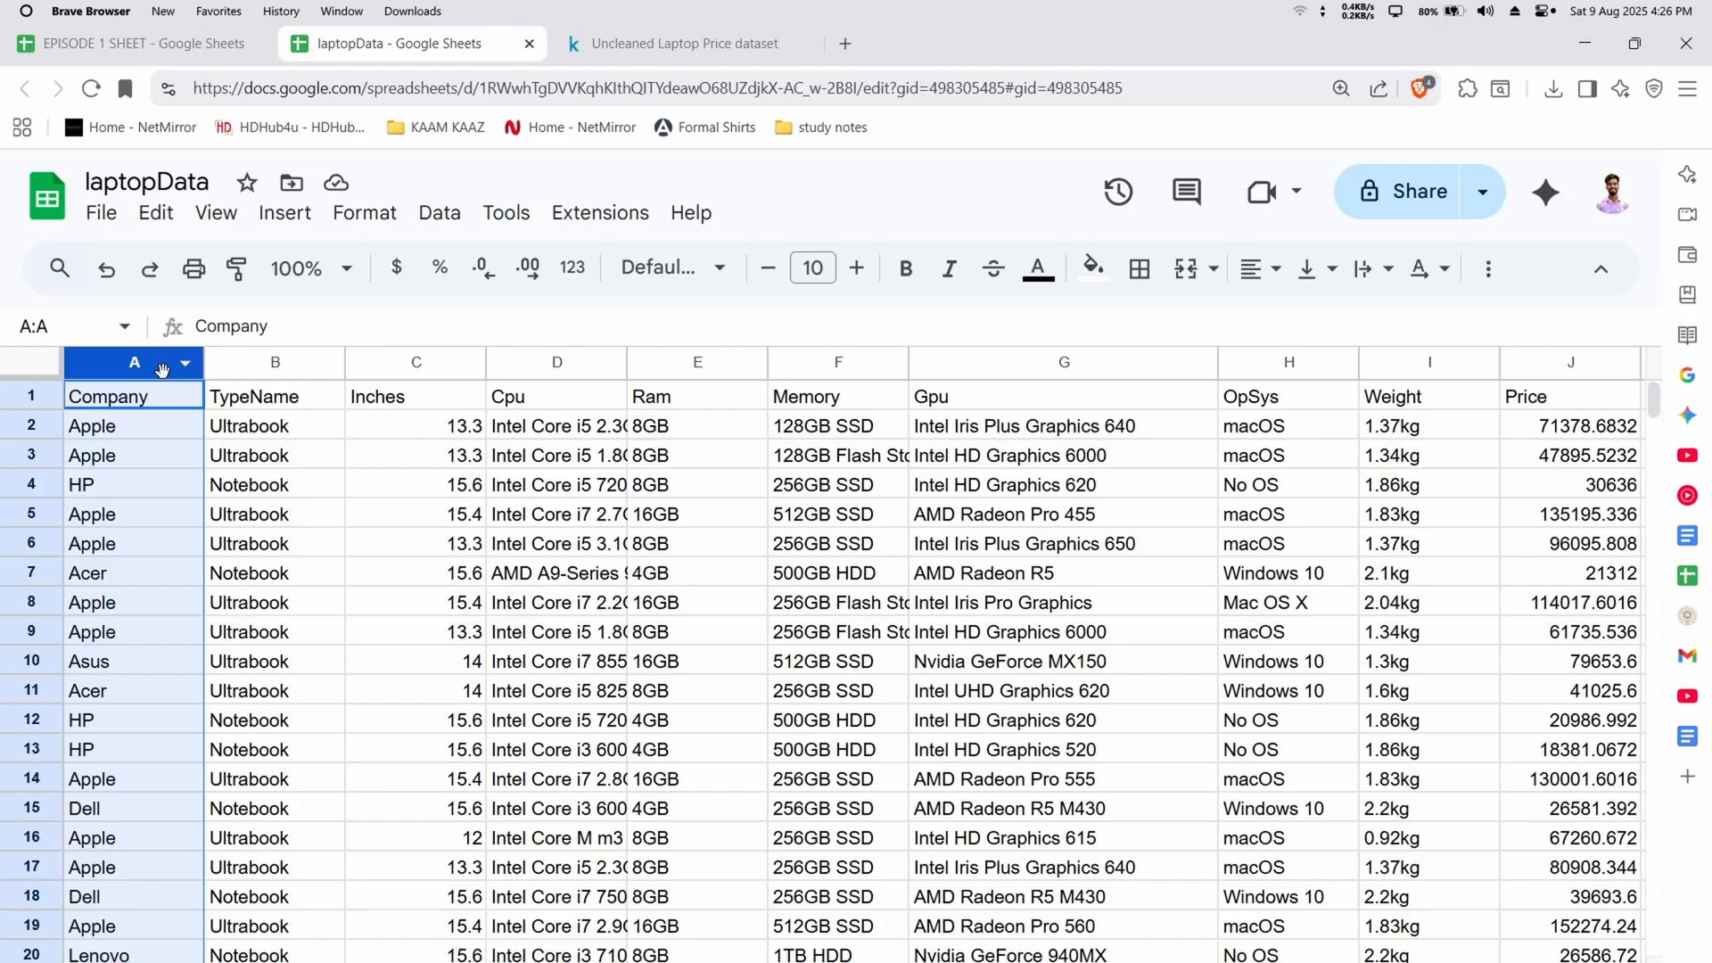
{"action": "left_click", "coordinate": [440, 214]}
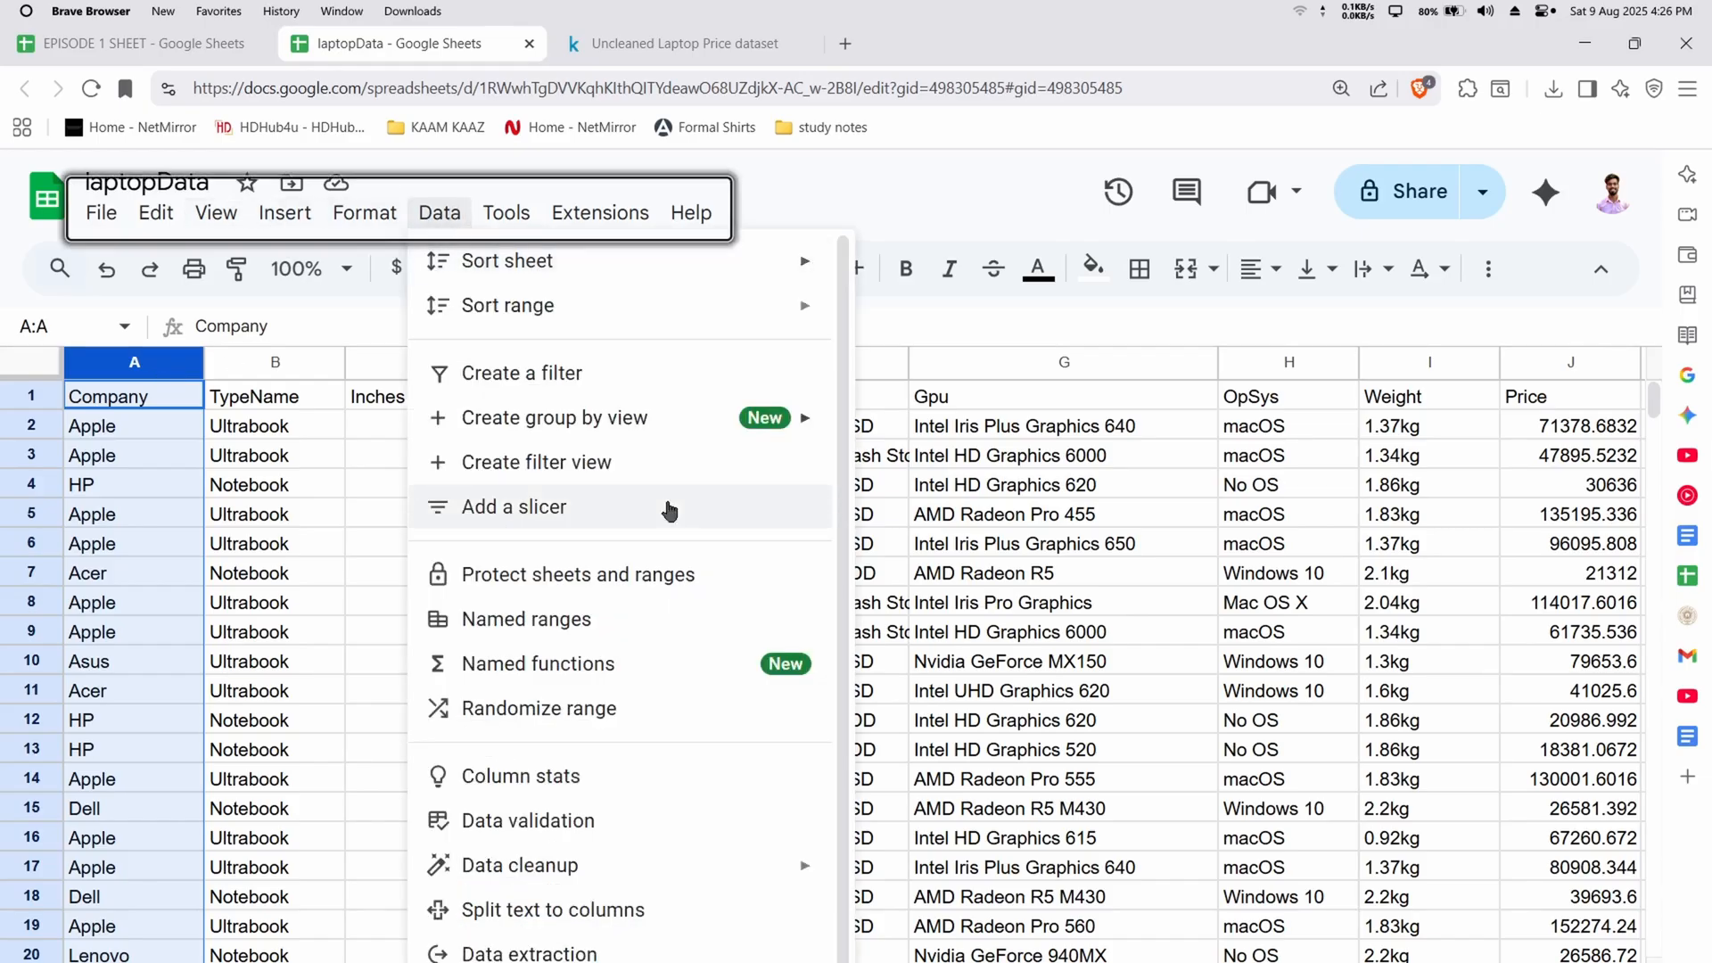
{"action": "left_click", "coordinate": [678, 374]}
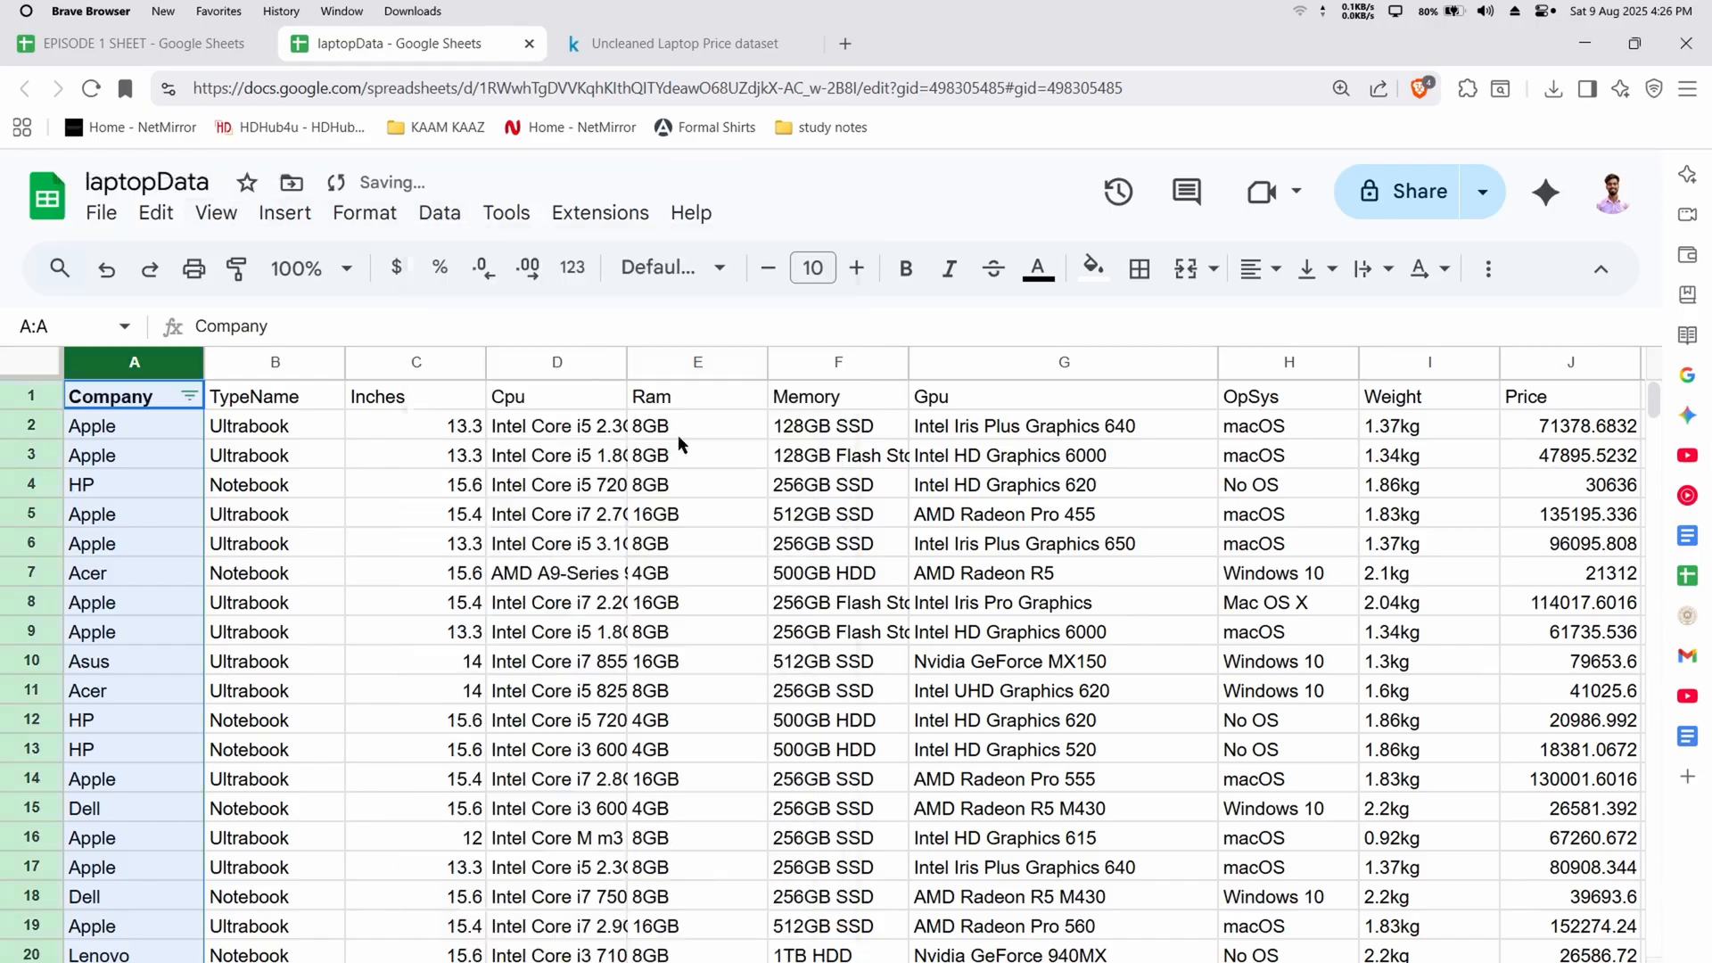
{"action": "left_click", "coordinate": [190, 398]}
{"action": "left_click", "coordinate": [339, 738]}
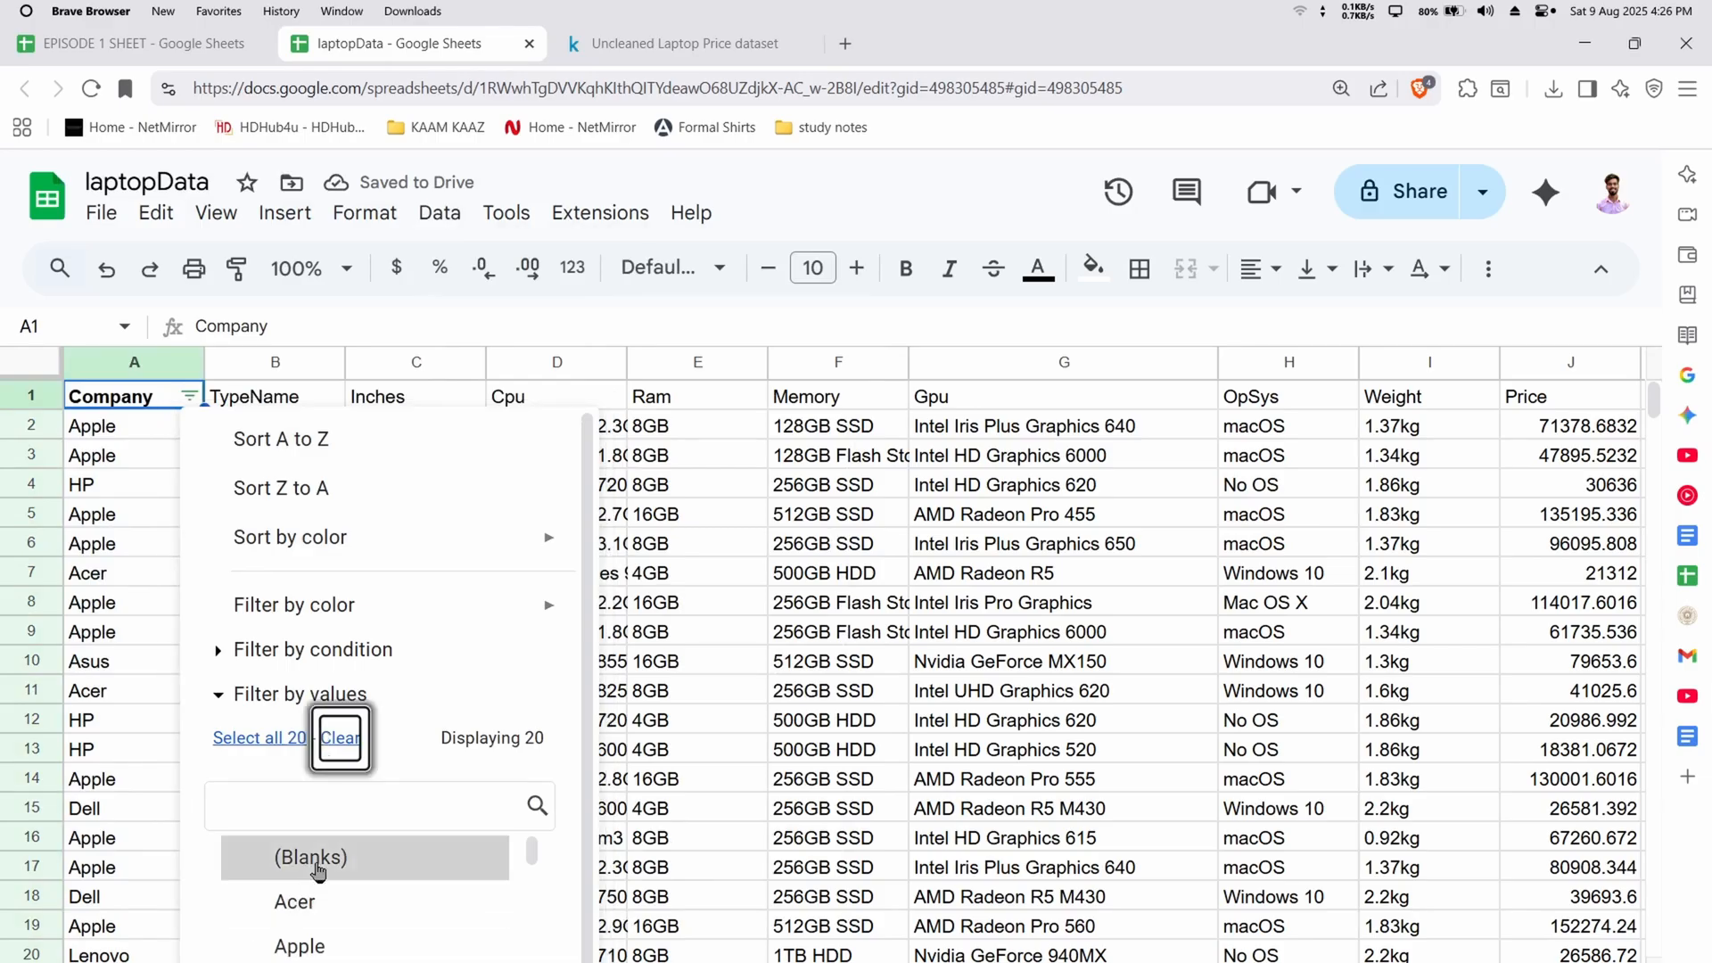
{"action": "left_click", "coordinate": [535, 961]}
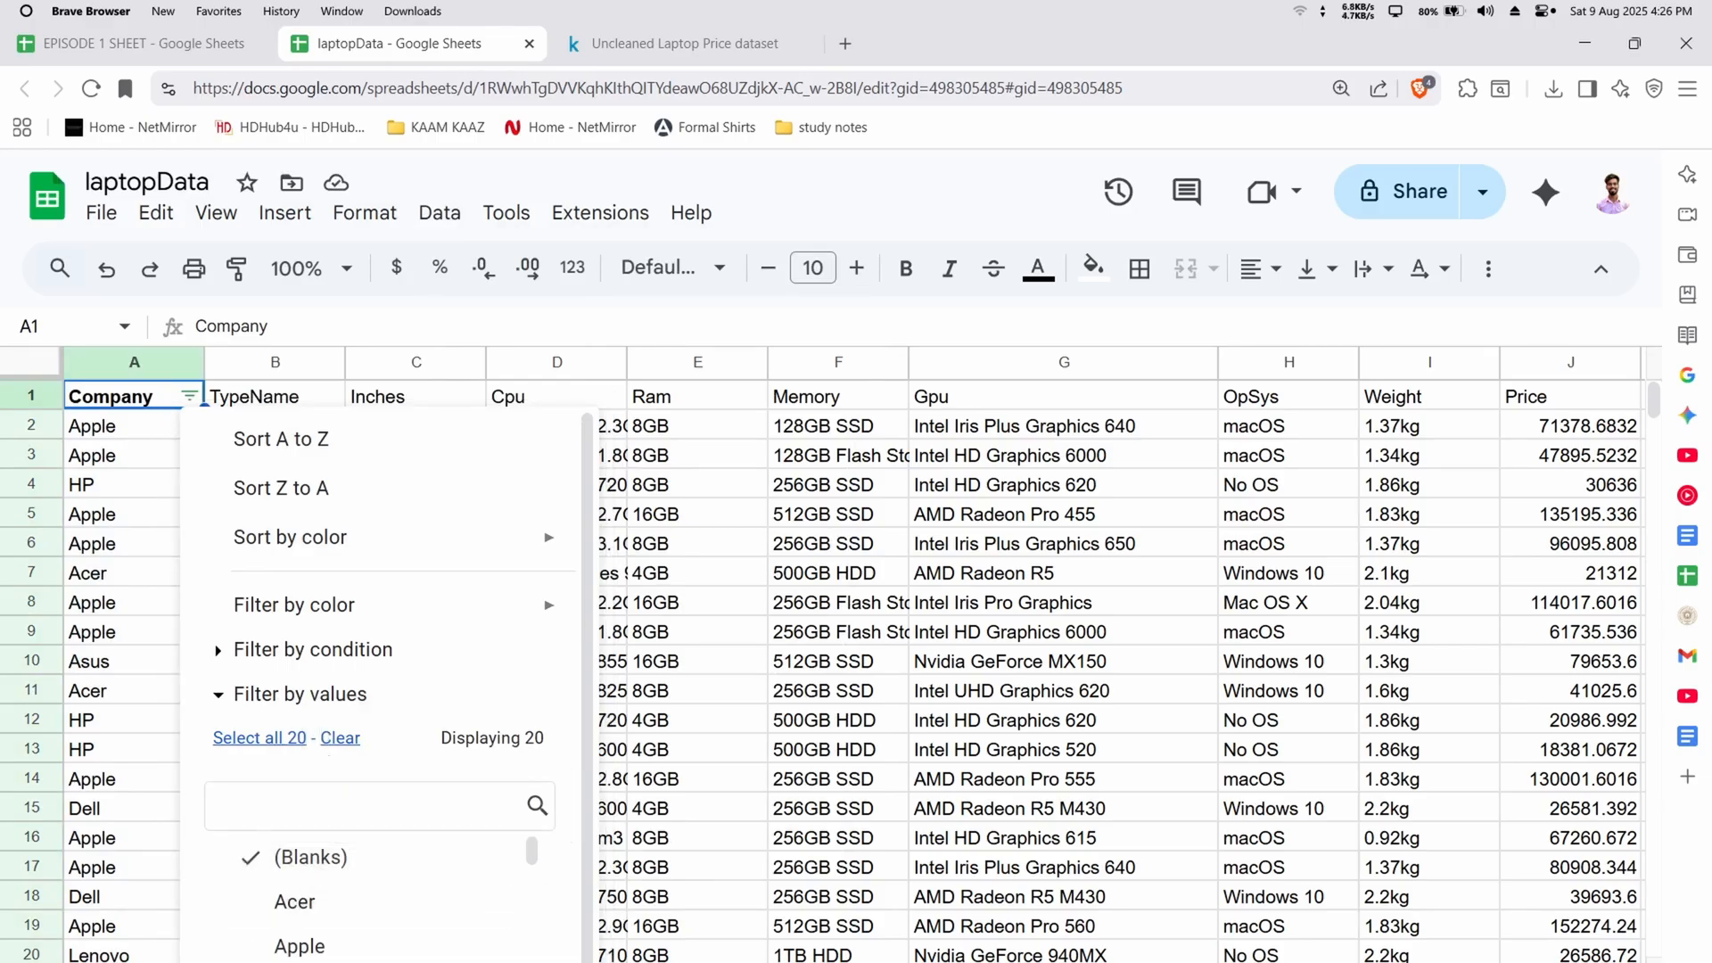
Reduce the page zoom to 100% and delete all the filtered blank rows, from row 22 through row 1306
{"action": "left_click", "coordinate": [1338, 88]}
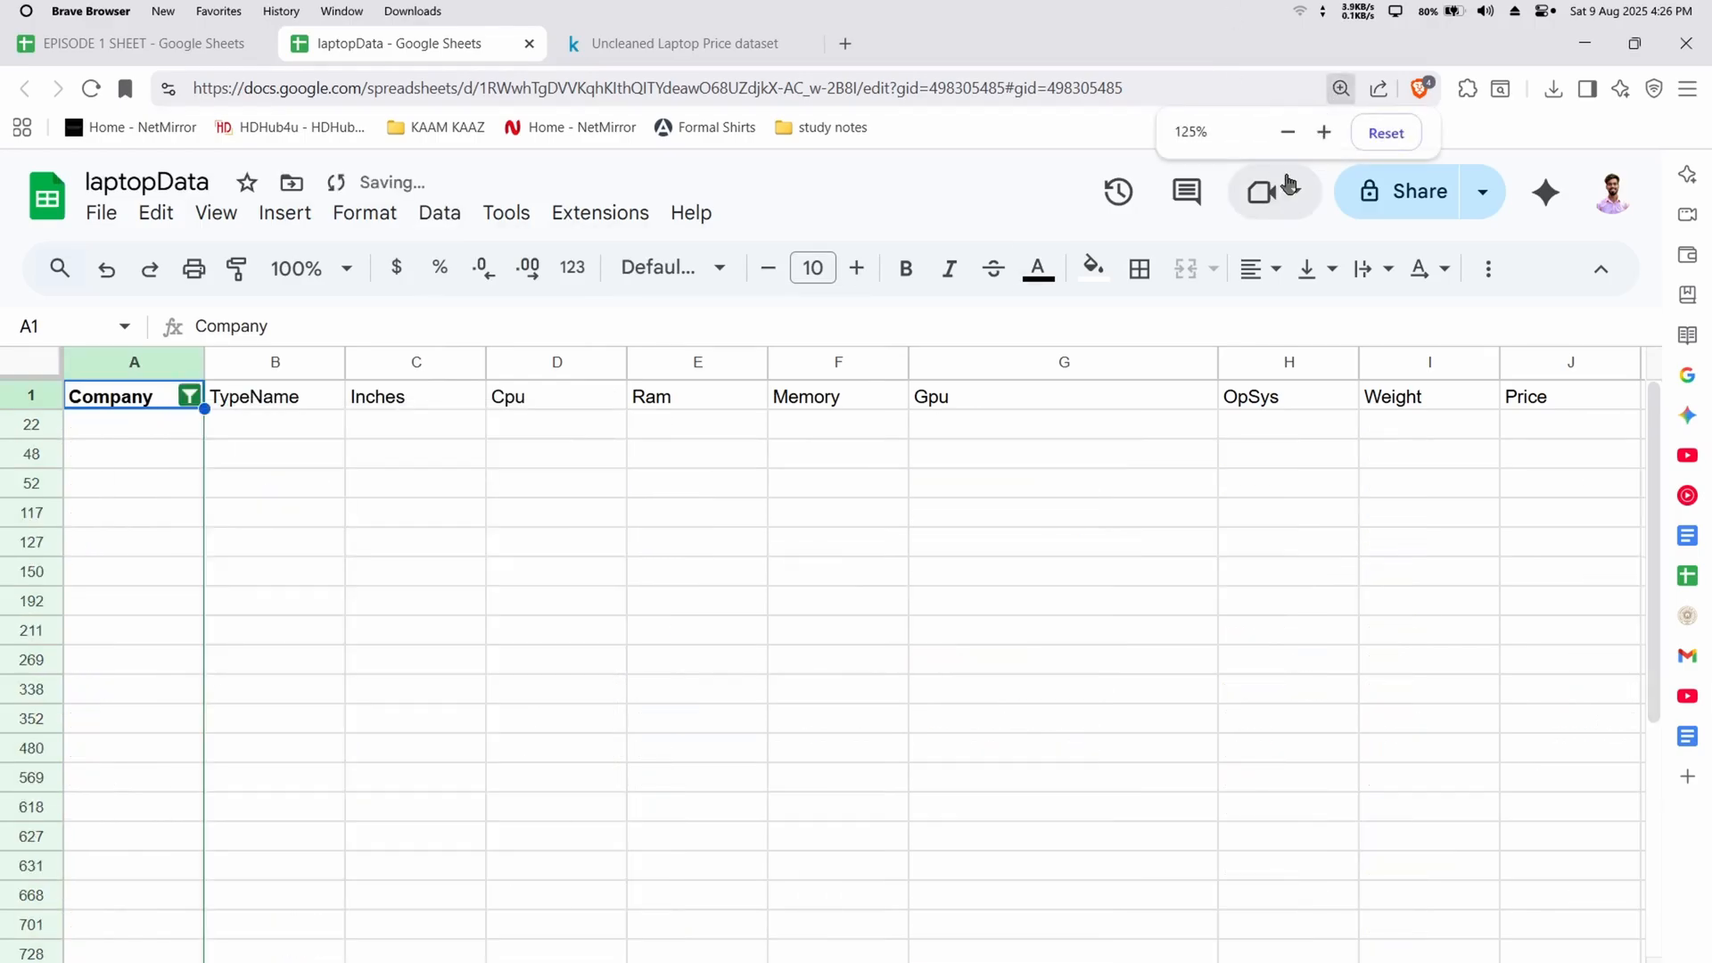
{"action": "left_click", "coordinate": [1287, 132]}
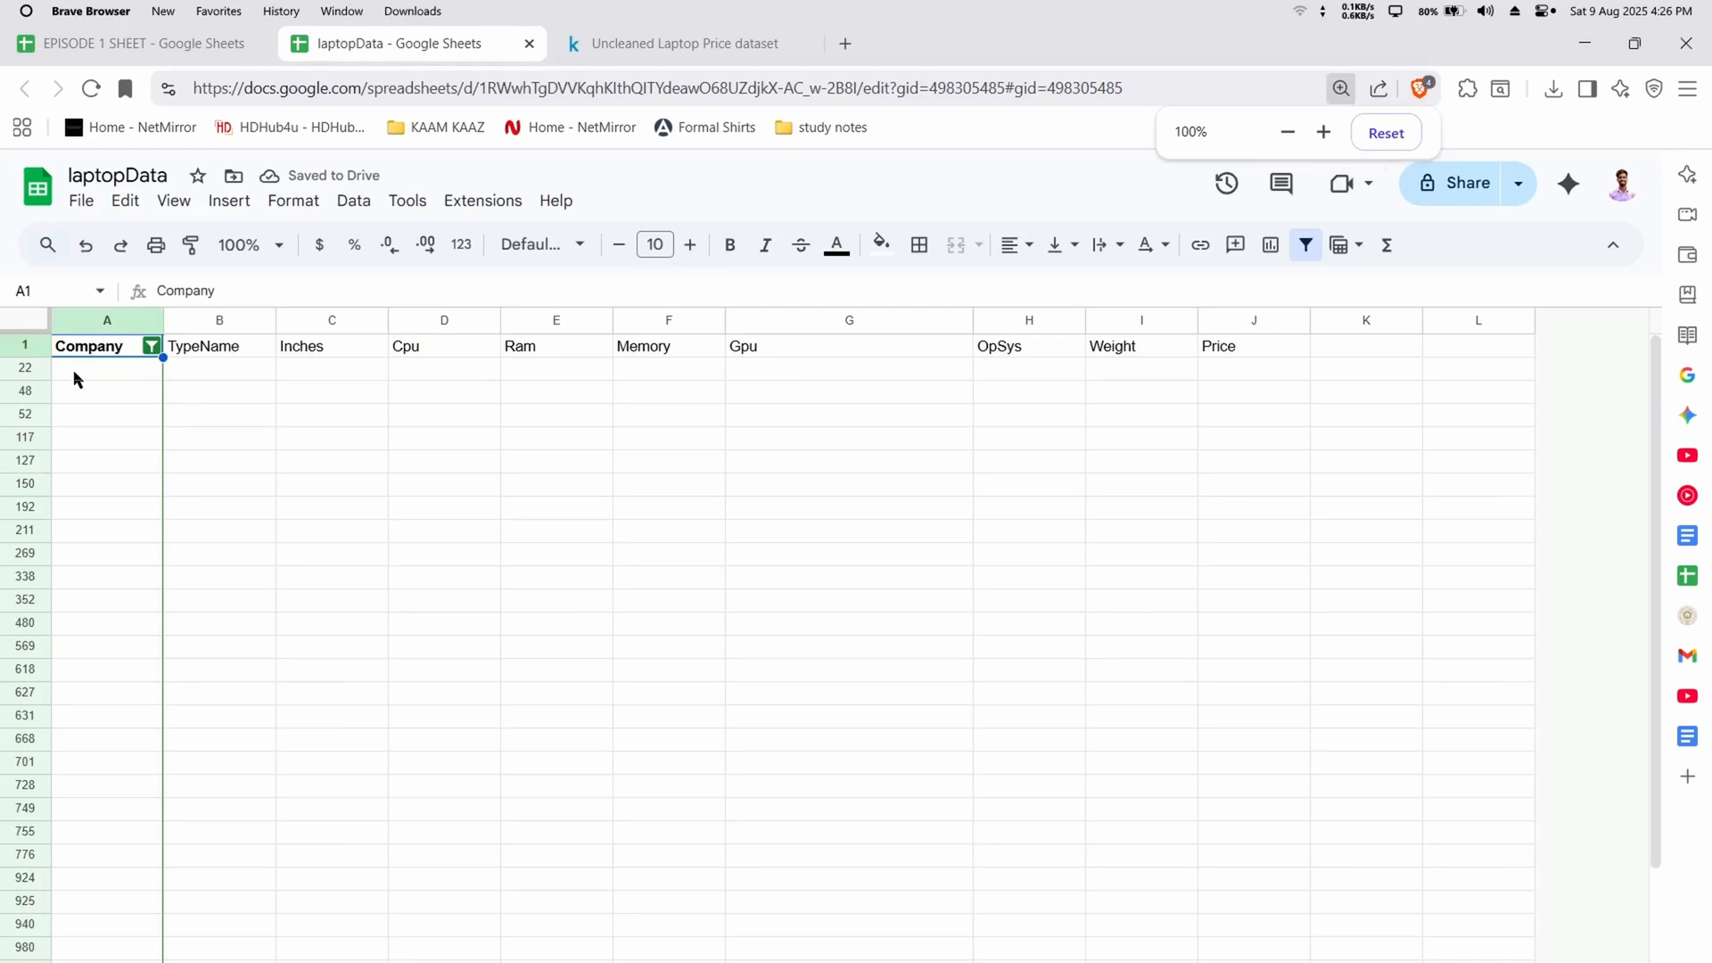
{"action": "scroll", "coordinate": [96, 406], "scroll_direction": "down", "scroll_amount": 3}
{"action": "scroll", "coordinate": [153, 638], "scroll_direction": "up", "scroll_amount": 3}
{"action": "left_click_drag", "start_coordinate": [4, 373], "coordinate": [5, 944]}
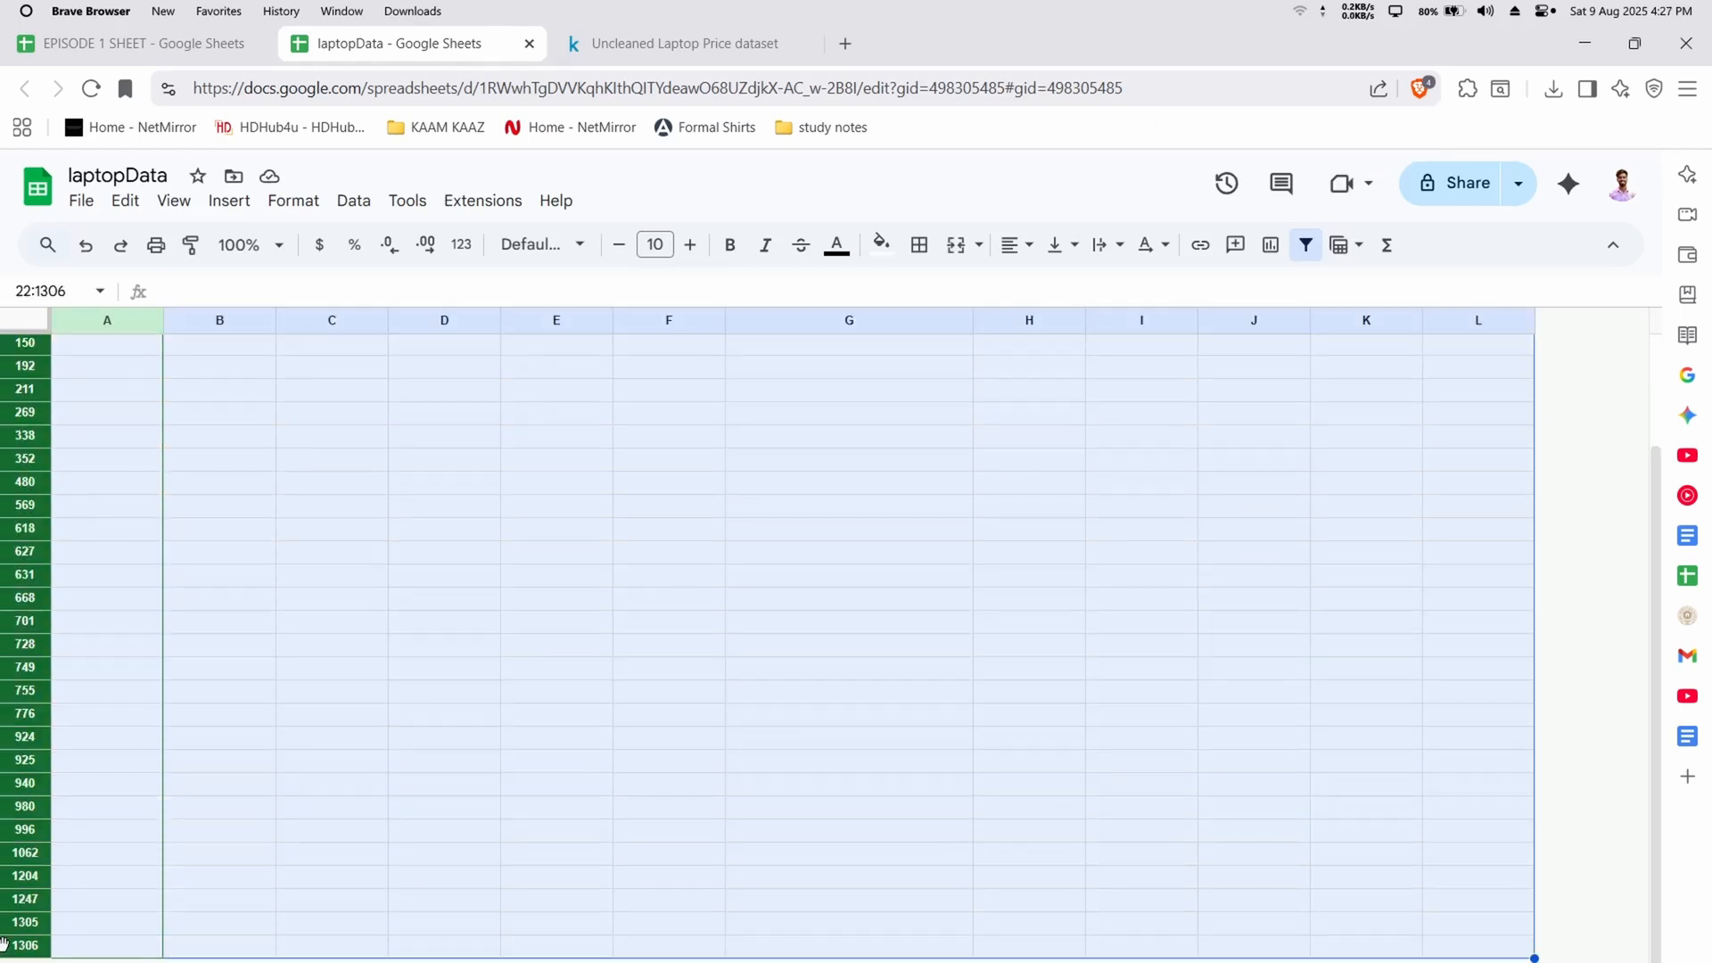
{"action": "right_click", "coordinate": [17, 580]}
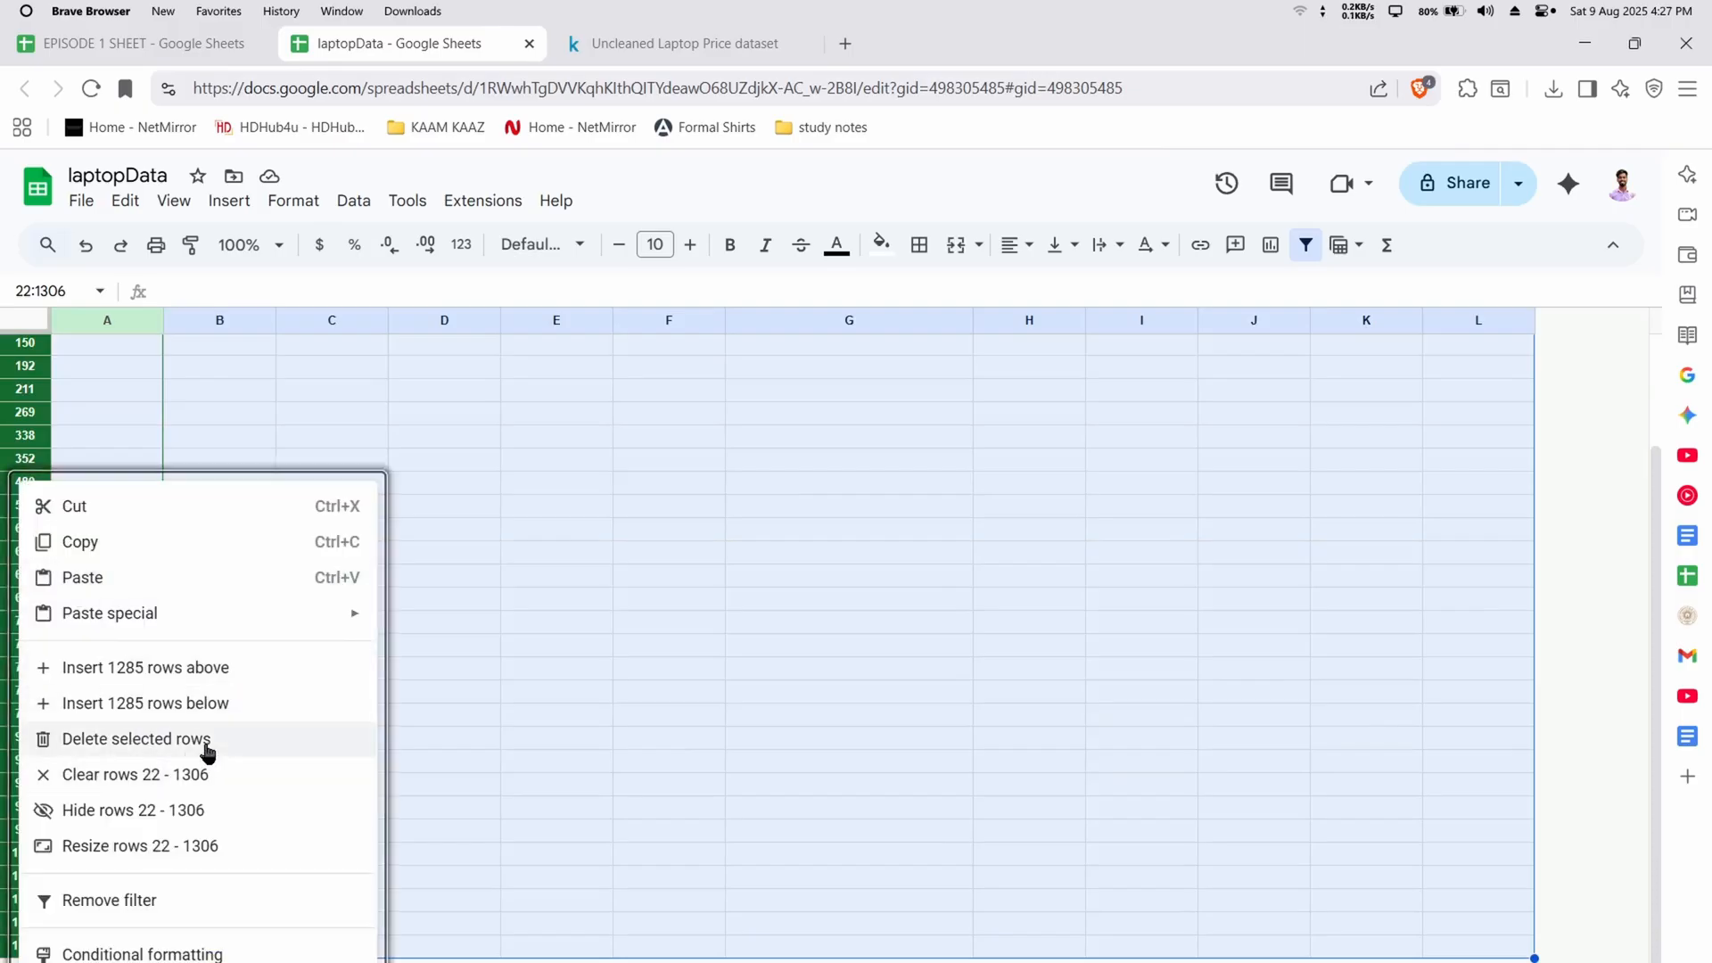
{"action": "left_click", "coordinate": [116, 739]}
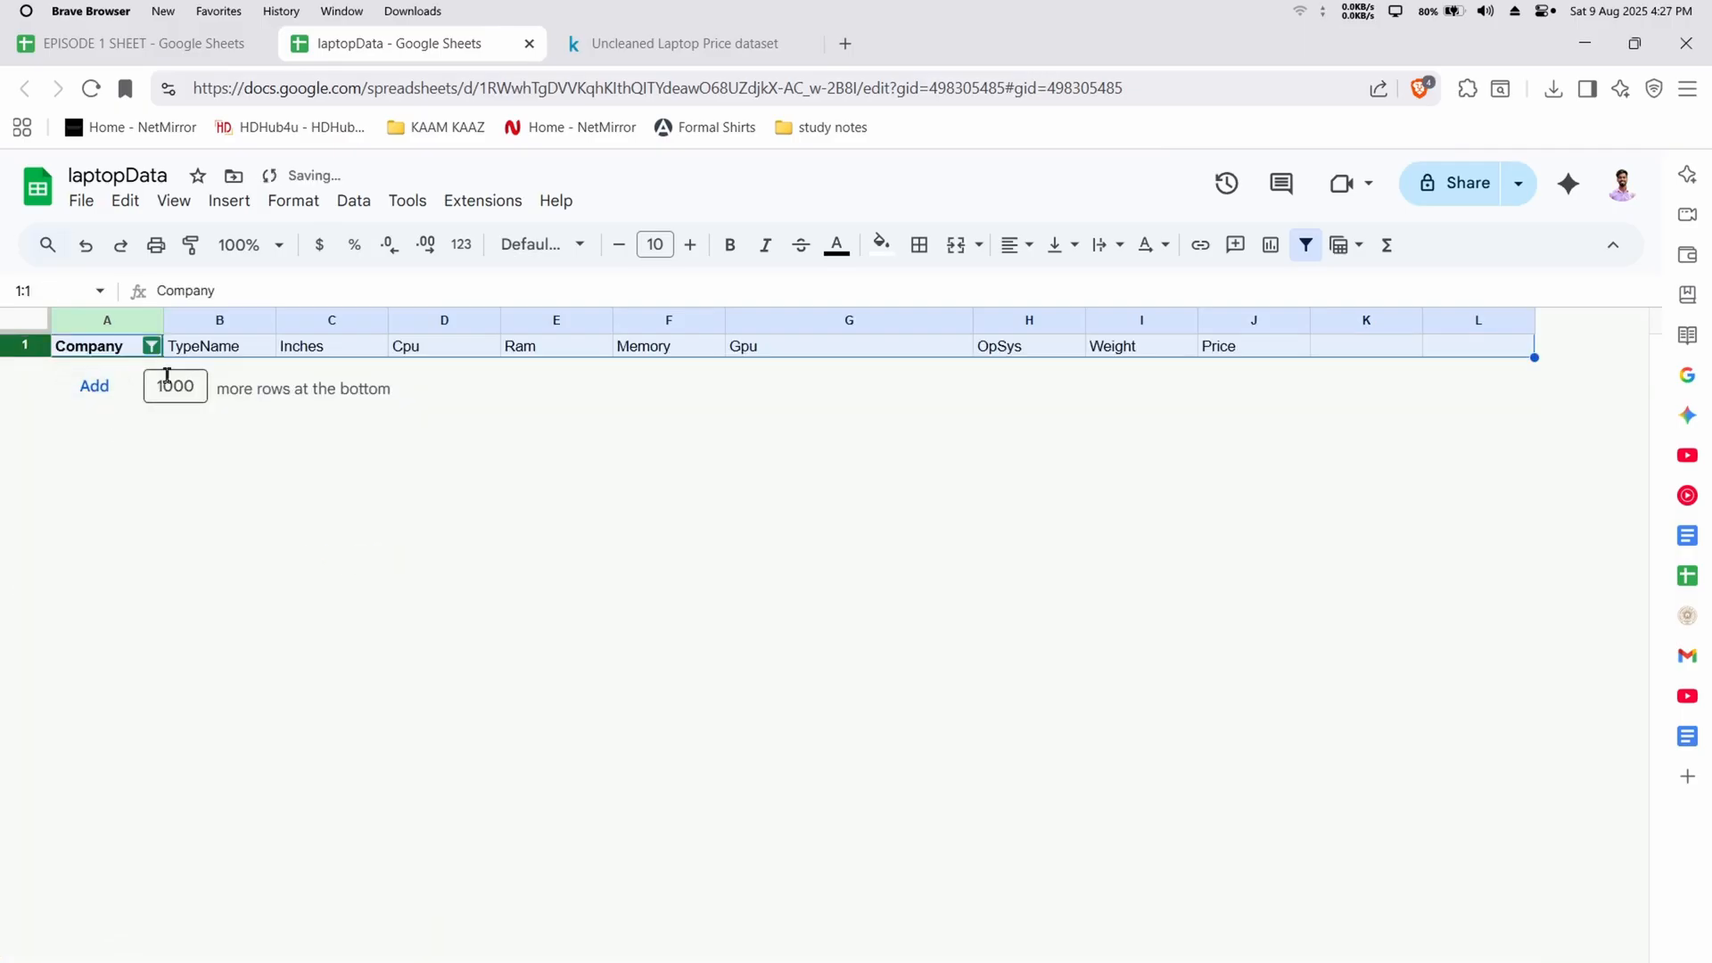
Select all company values in the Company column filter to show the full dataset again
{"action": "left_click", "coordinate": [153, 352]}
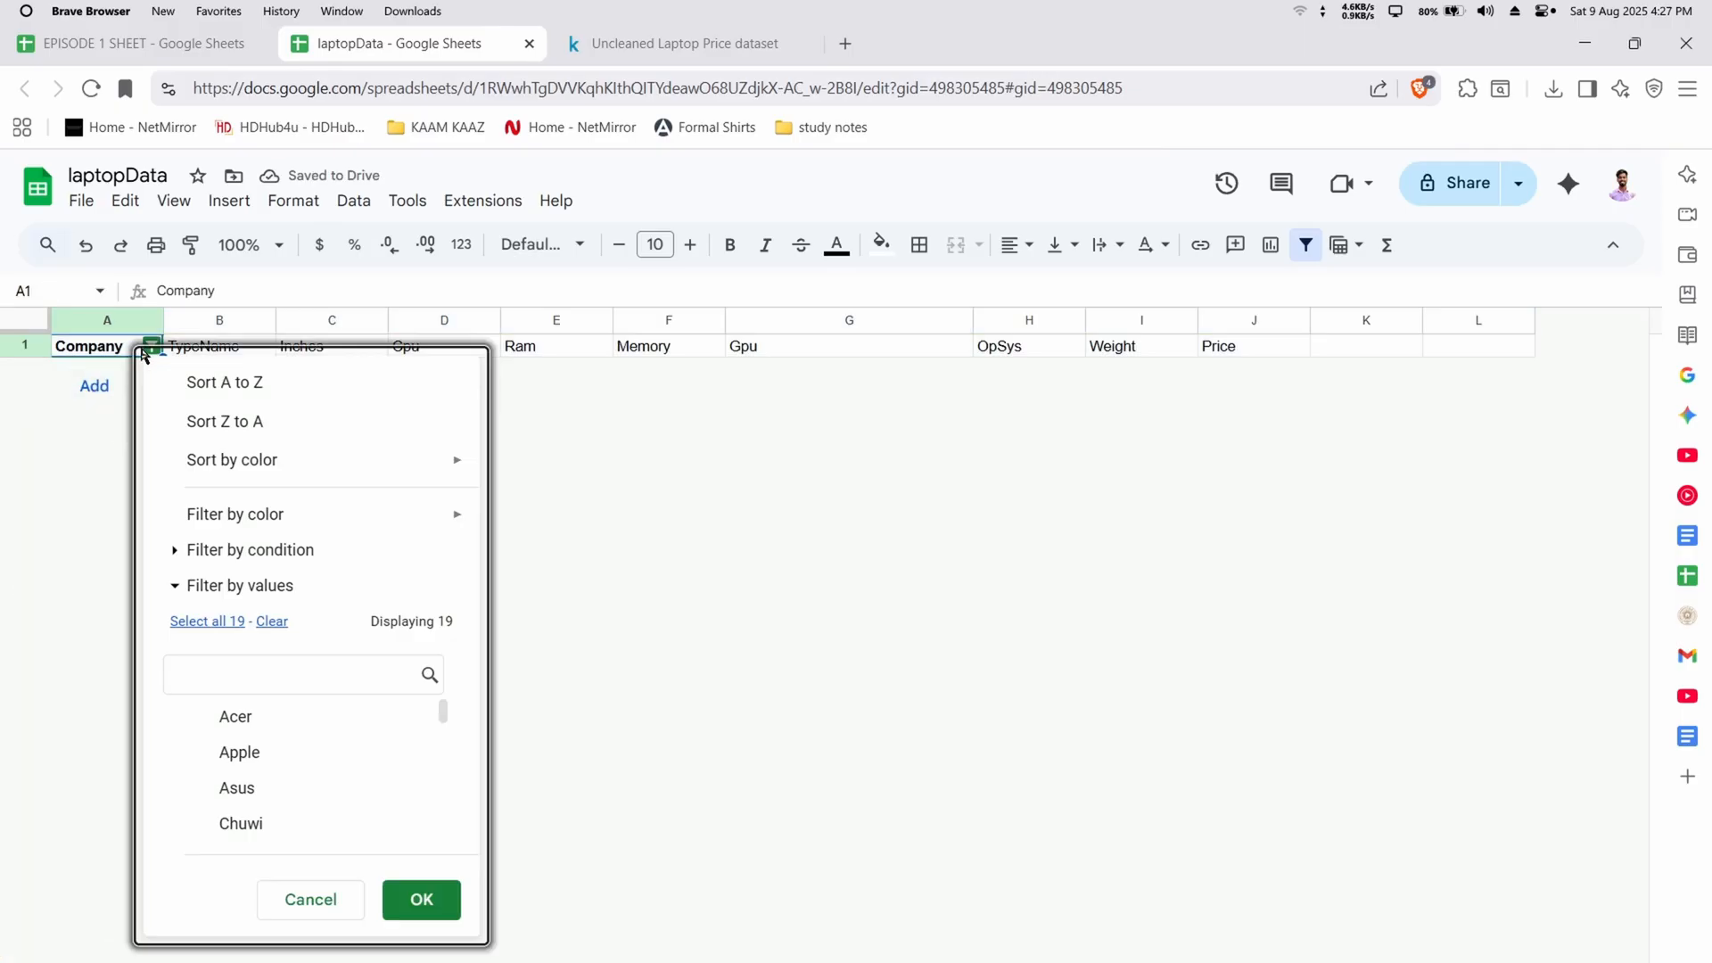
{"action": "left_click", "coordinate": [208, 619]}
{"action": "left_click", "coordinate": [421, 899]}
Check the rows for remaining blanks, and select the whole data block to see which rows it covers
{"action": "scroll", "coordinate": [211, 651], "scroll_direction": "down", "scroll_amount": 15}
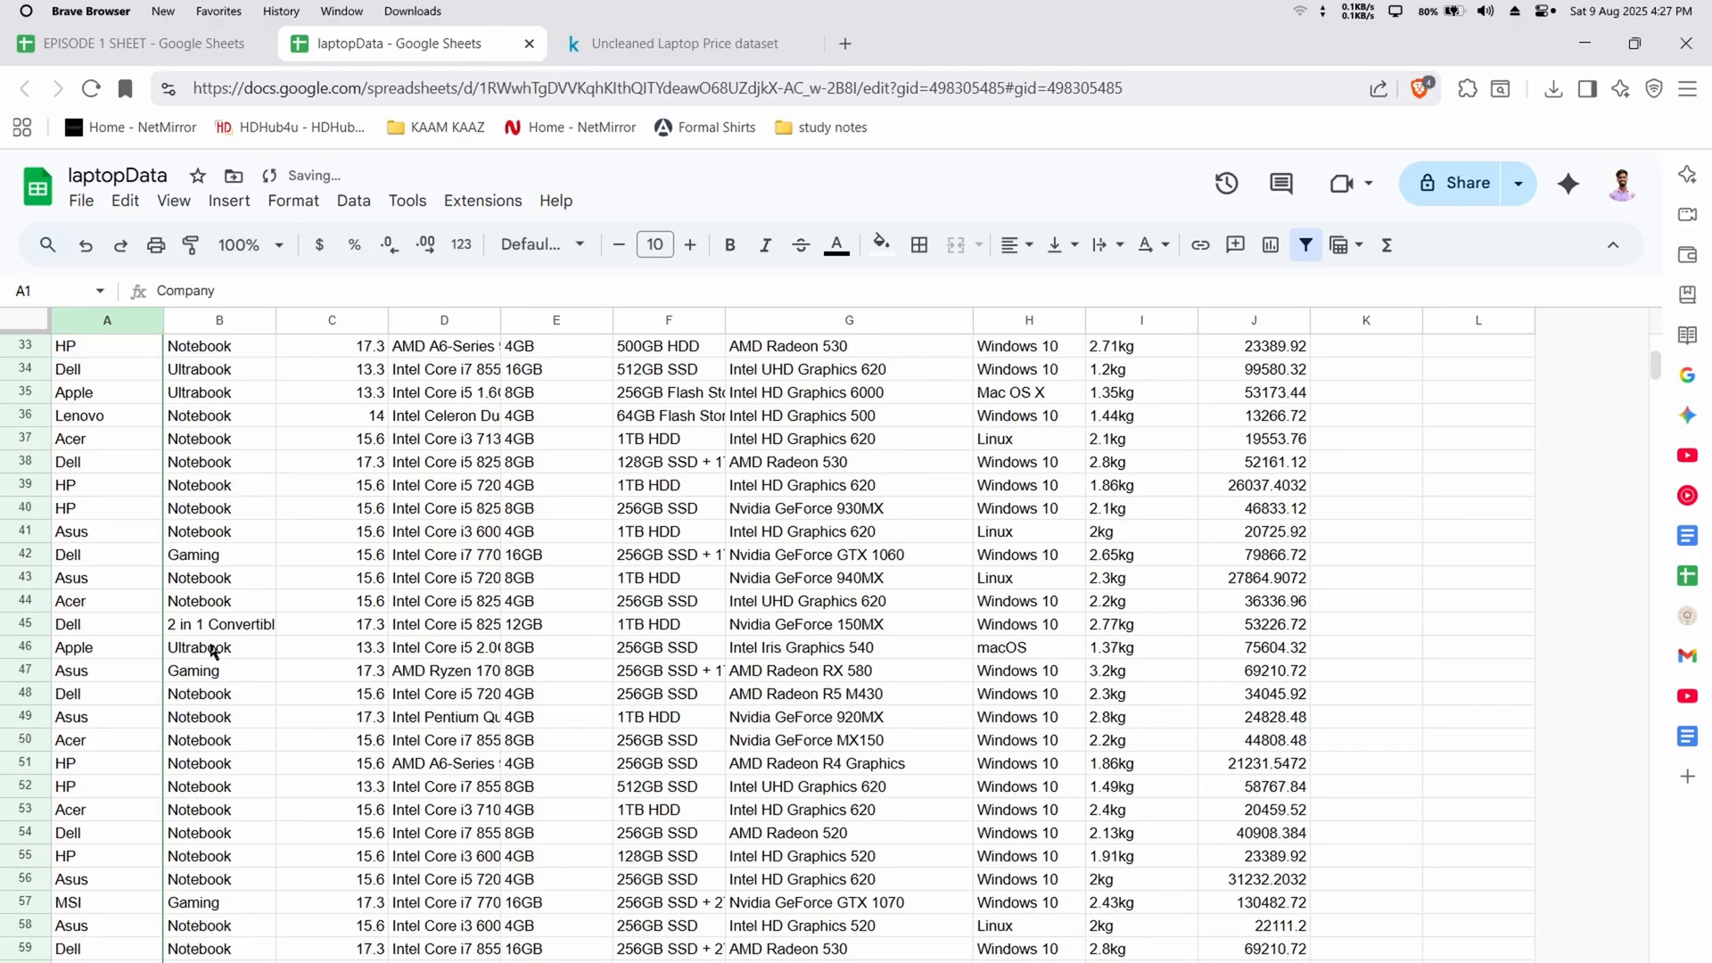
{"action": "scroll", "coordinate": [211, 651], "scroll_direction": "down", "scroll_amount": 20}
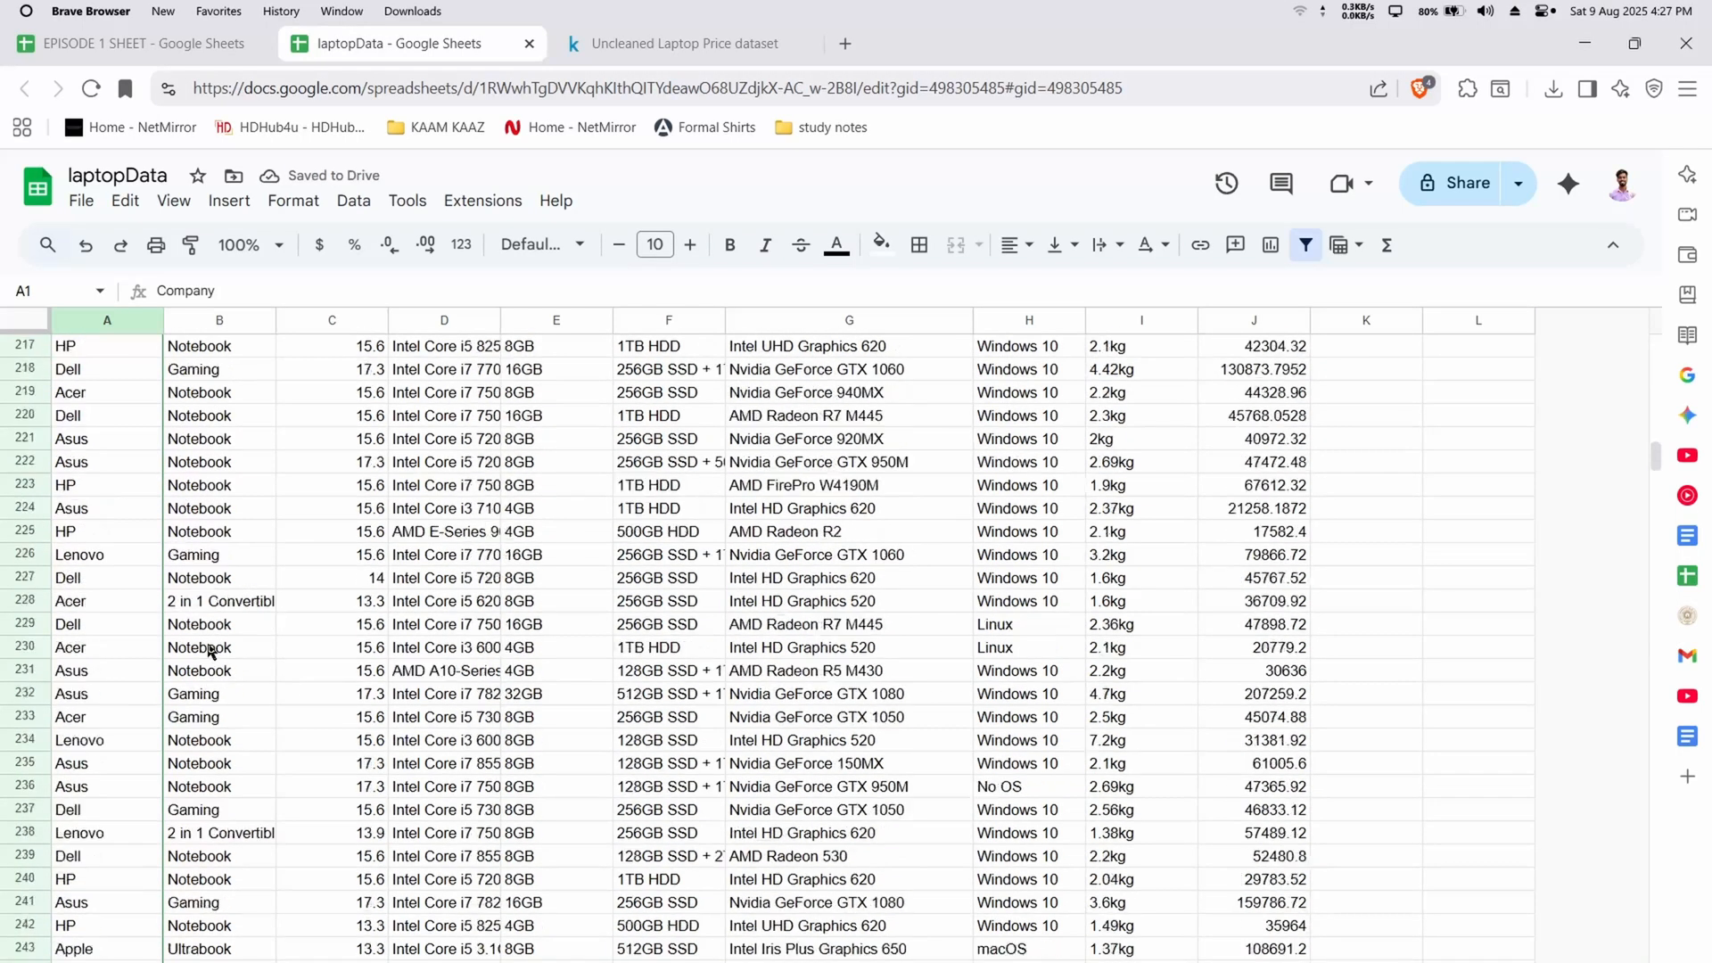
{"action": "scroll", "coordinate": [208, 651], "scroll_direction": "down", "scroll_amount": 5}
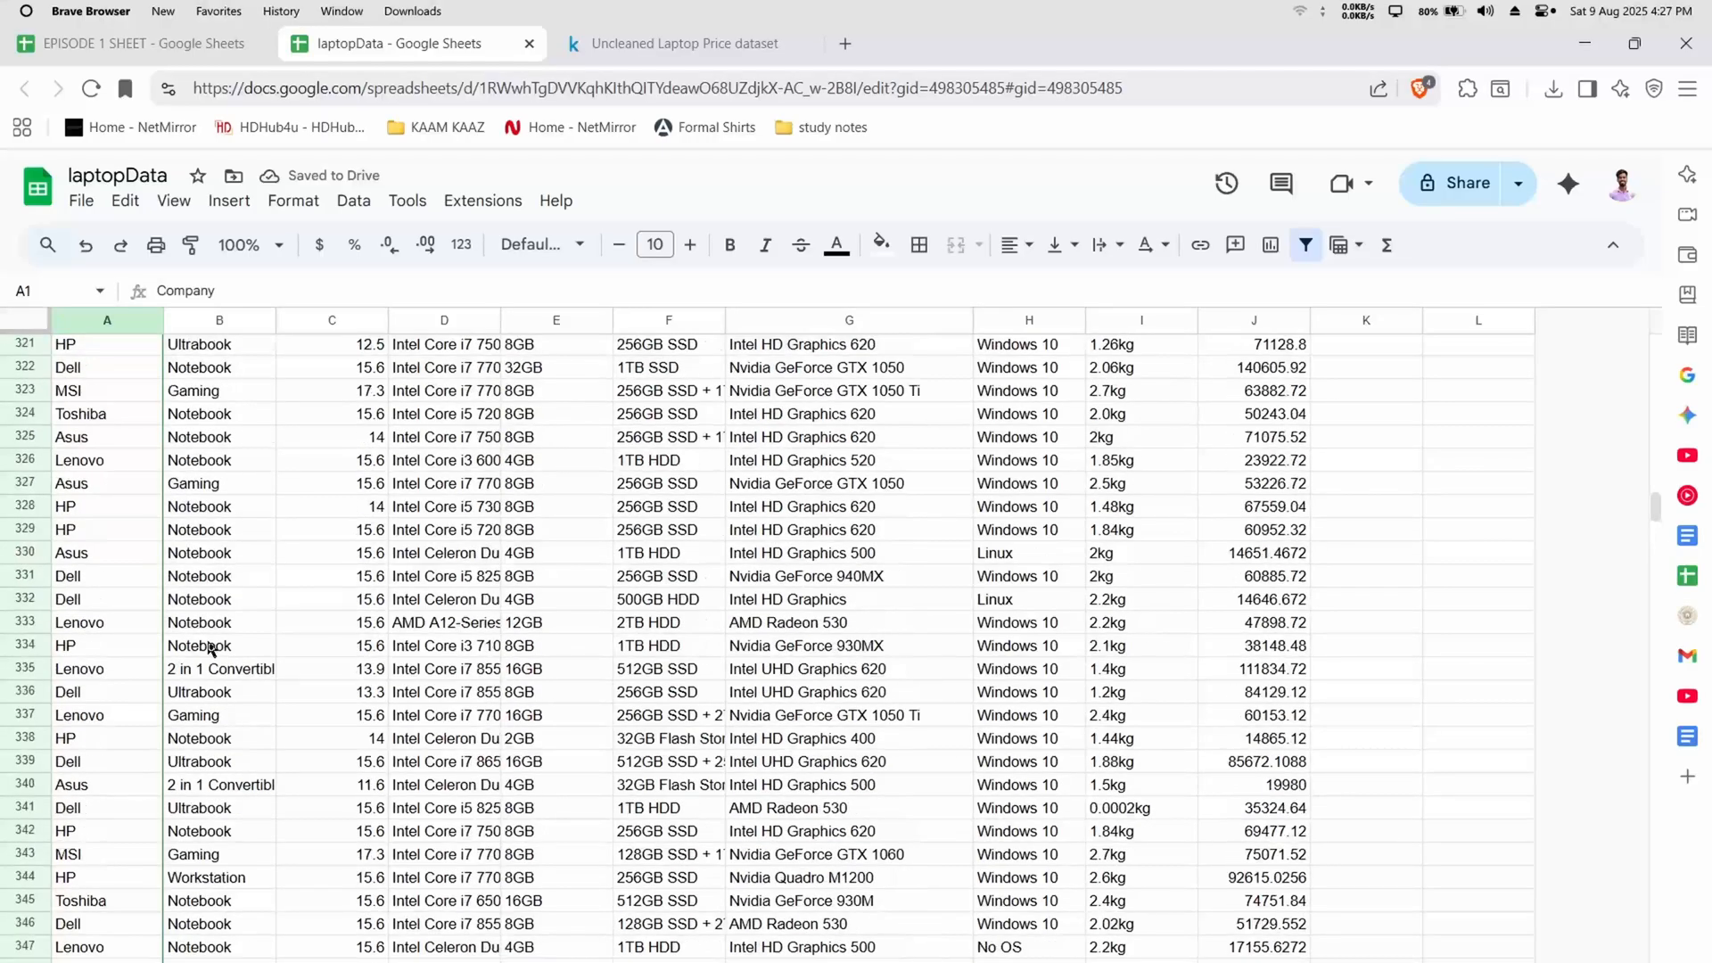
{"action": "scroll", "coordinate": [211, 649], "scroll_direction": "up", "scroll_amount": 20}
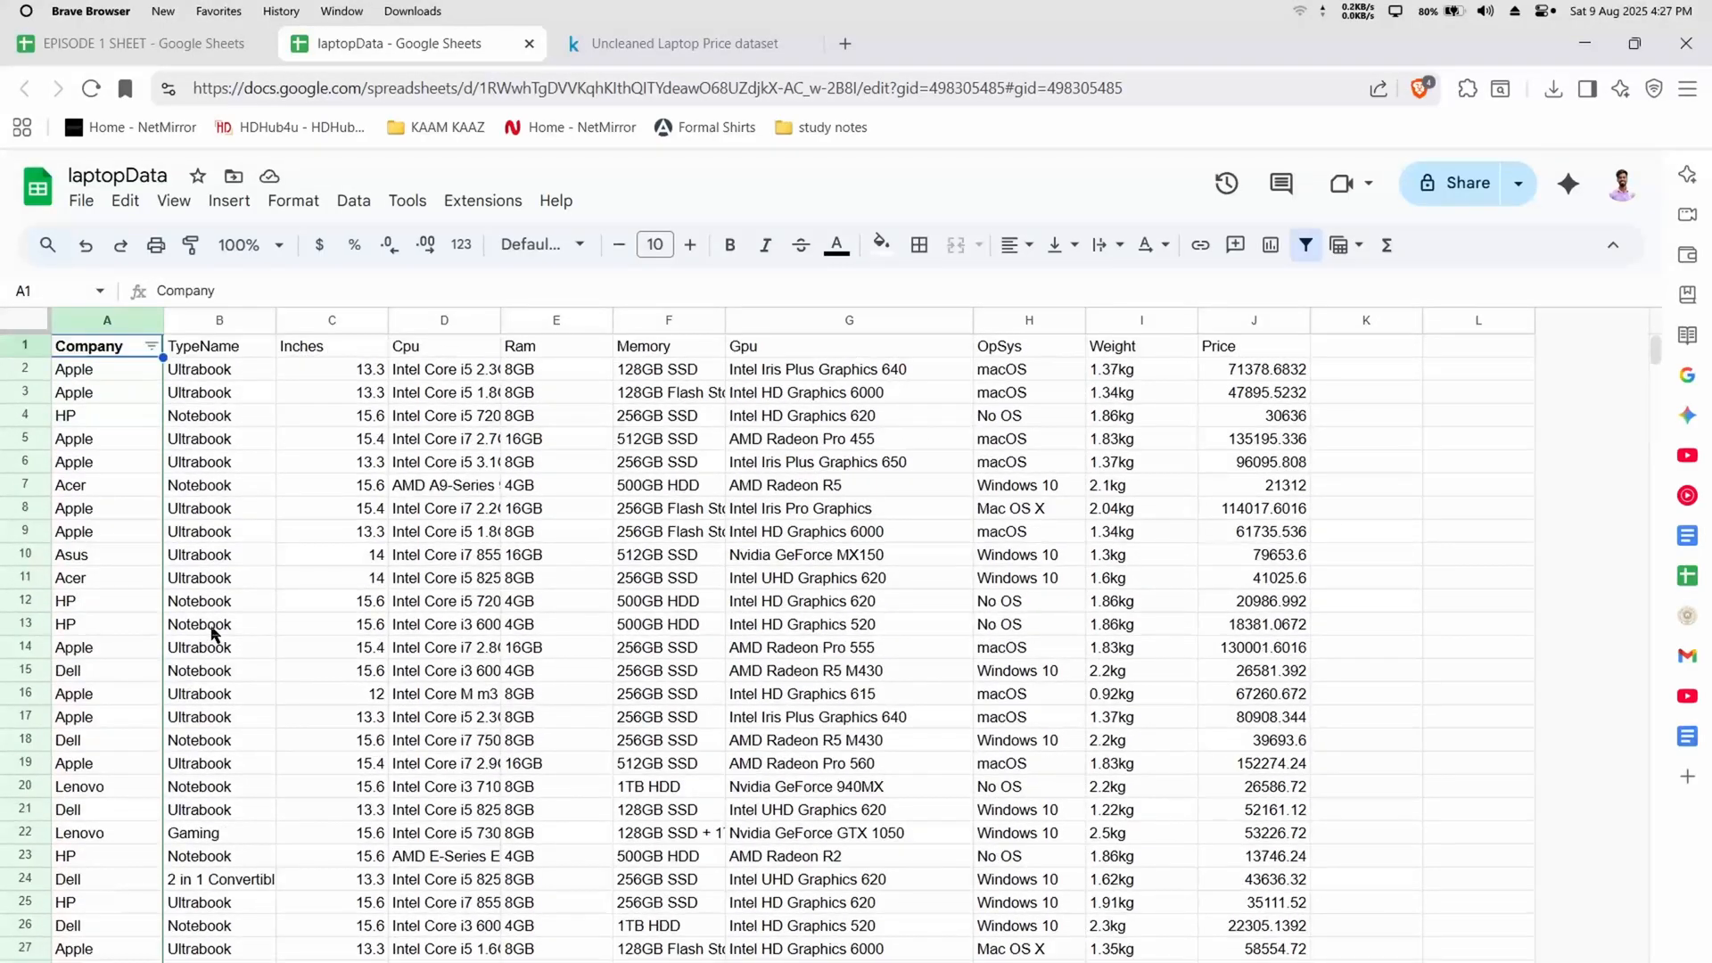
{"action": "left_click", "coordinate": [291, 517]}
{"action": "key", "text": "ctrl+a"}
{"action": "scroll", "coordinate": [277, 512], "scroll_direction": "down", "scroll_amount": 20}
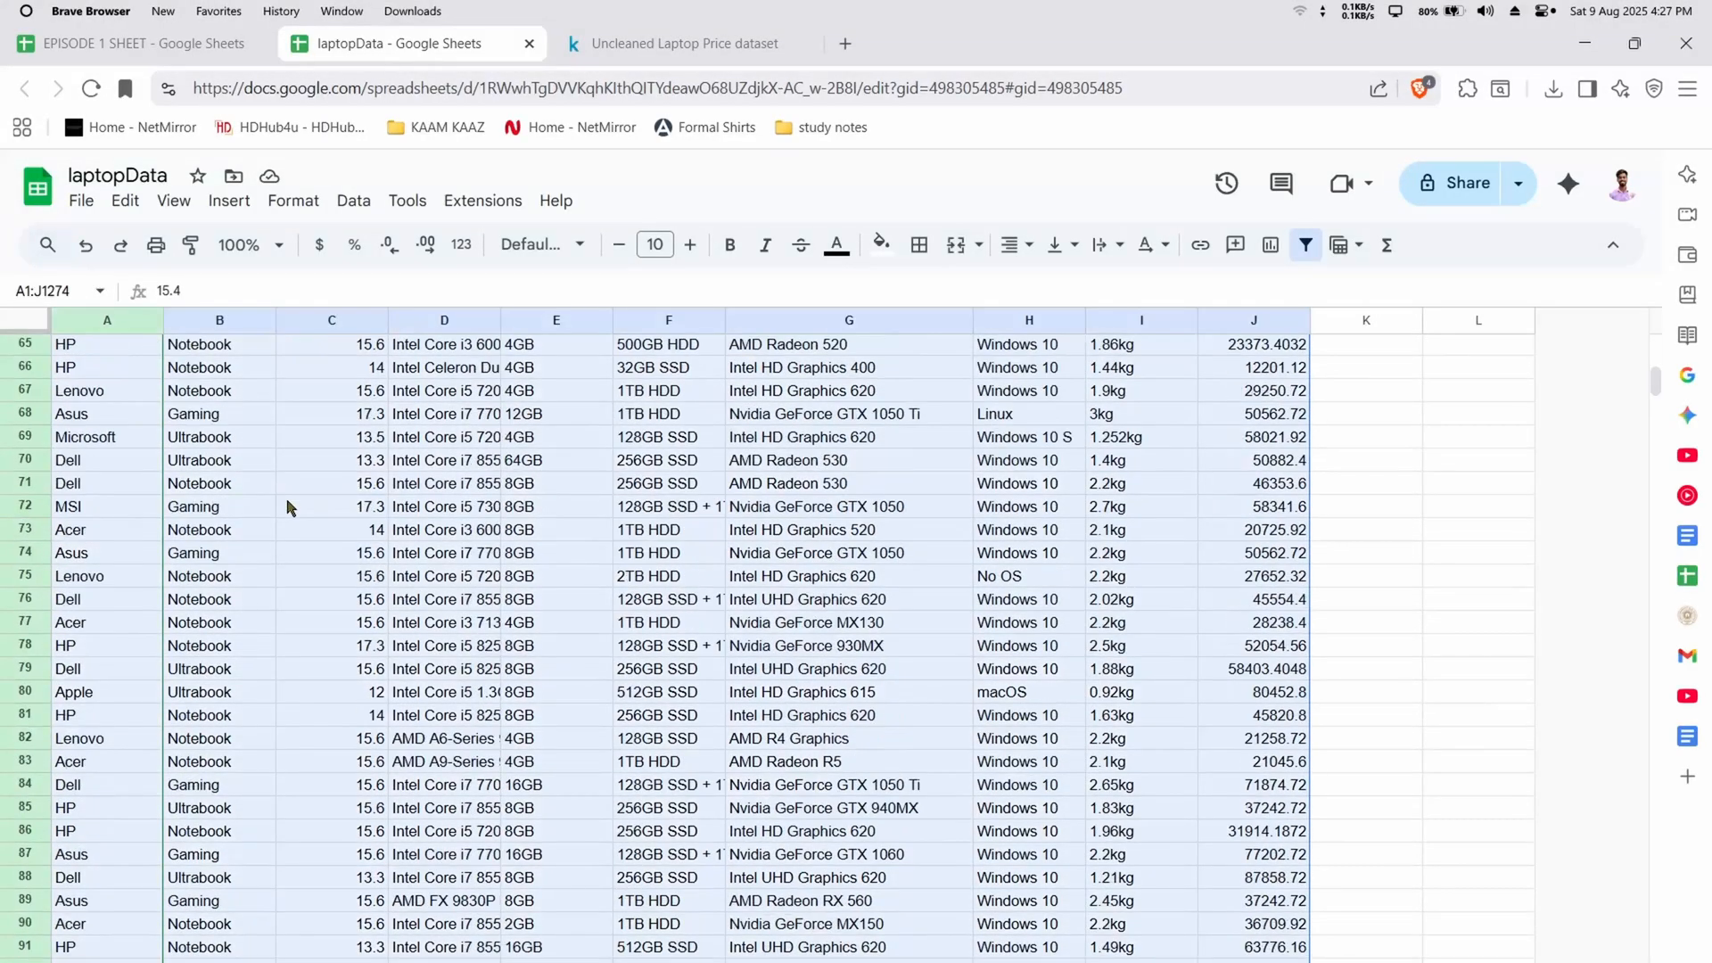
{"action": "scroll", "coordinate": [269, 515], "scroll_direction": "up", "scroll_amount": 20}
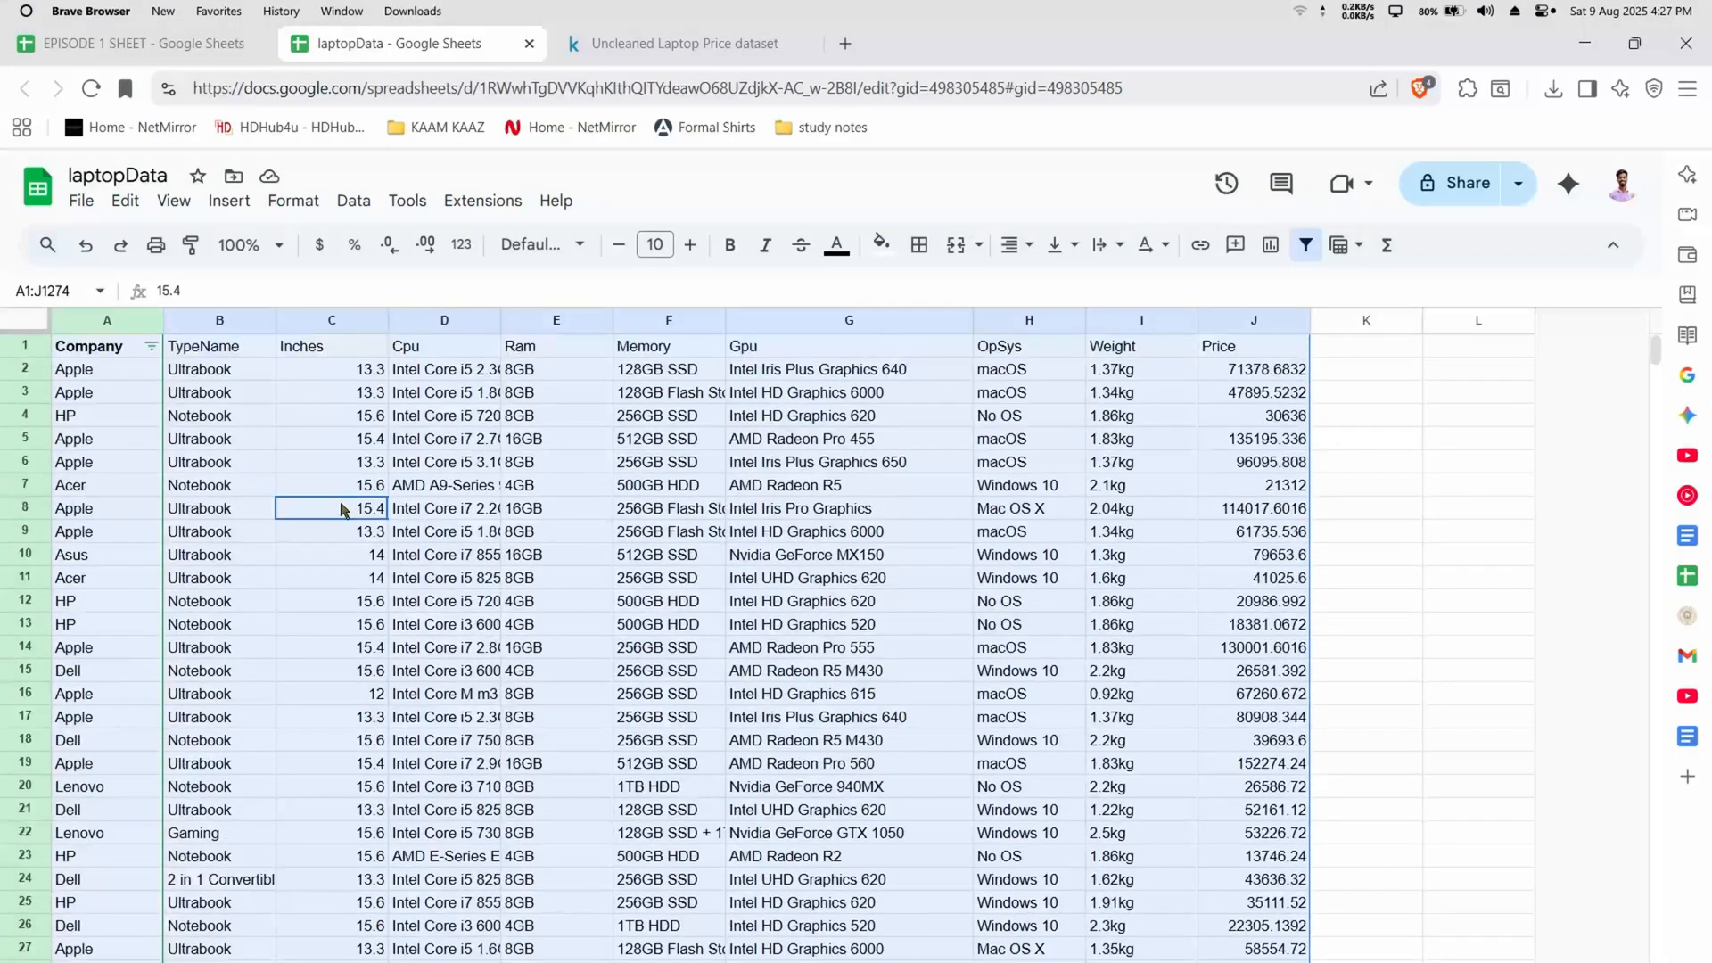
{"action": "left_click", "coordinate": [343, 510]}
{"action": "left_click", "coordinate": [321, 419]}
{"action": "key", "text": "ctrl+a"}
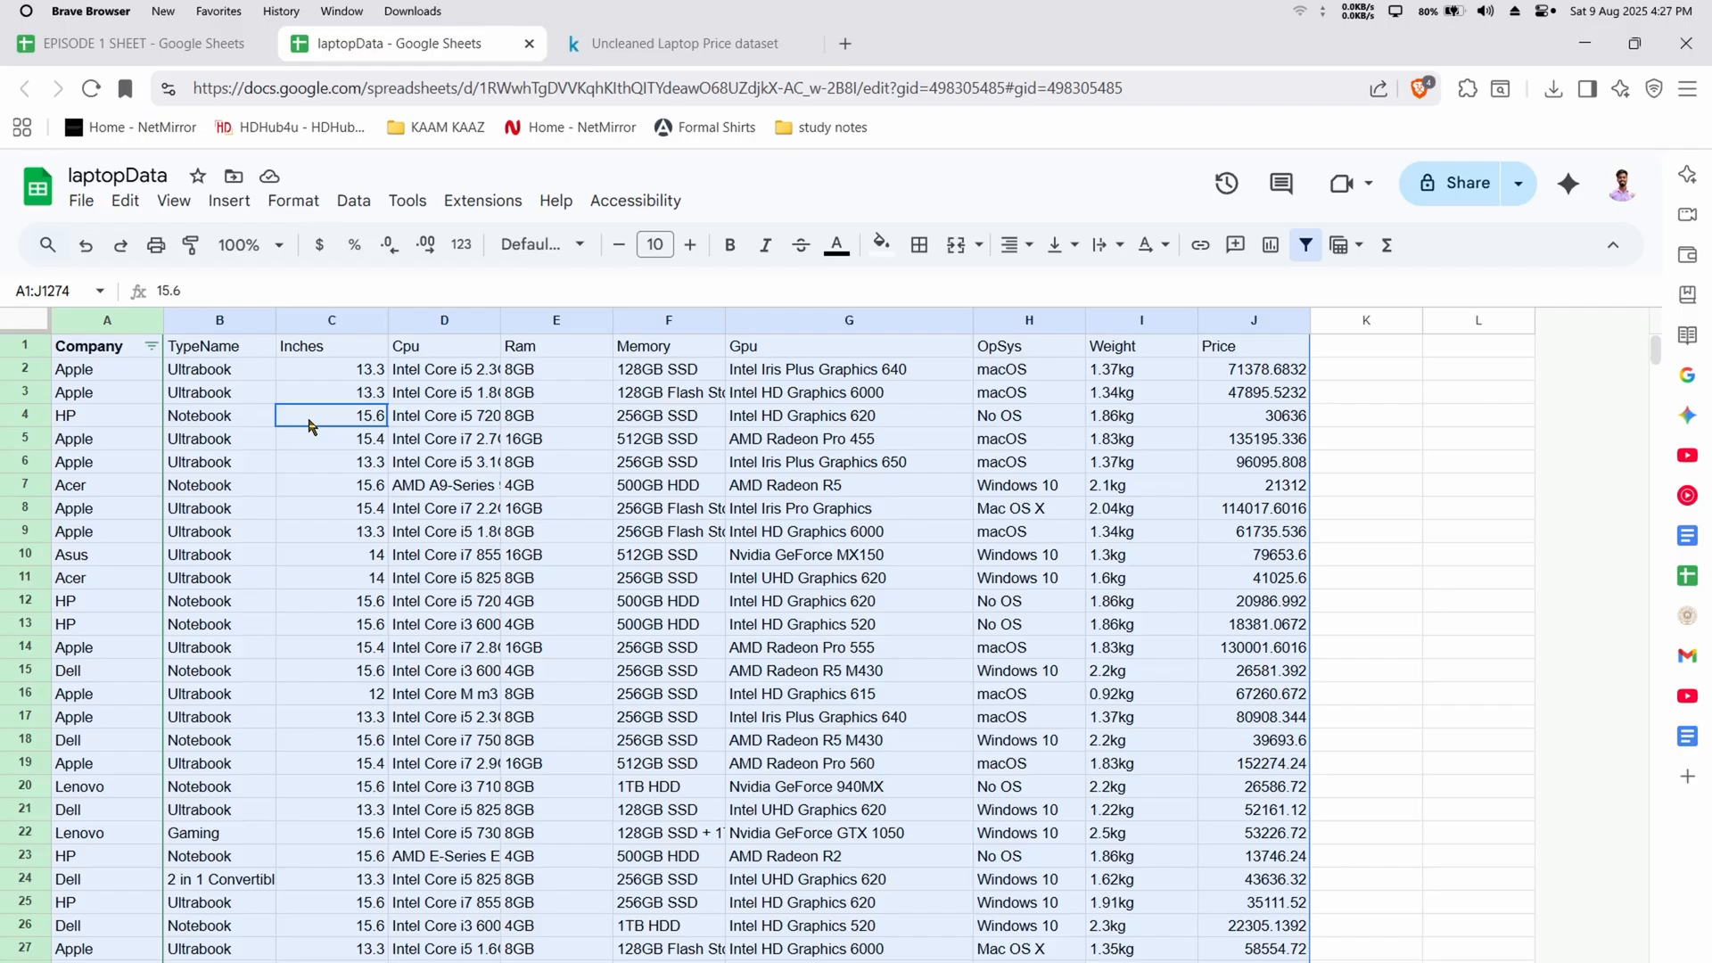
{"action": "key", "text": "alt+h"}
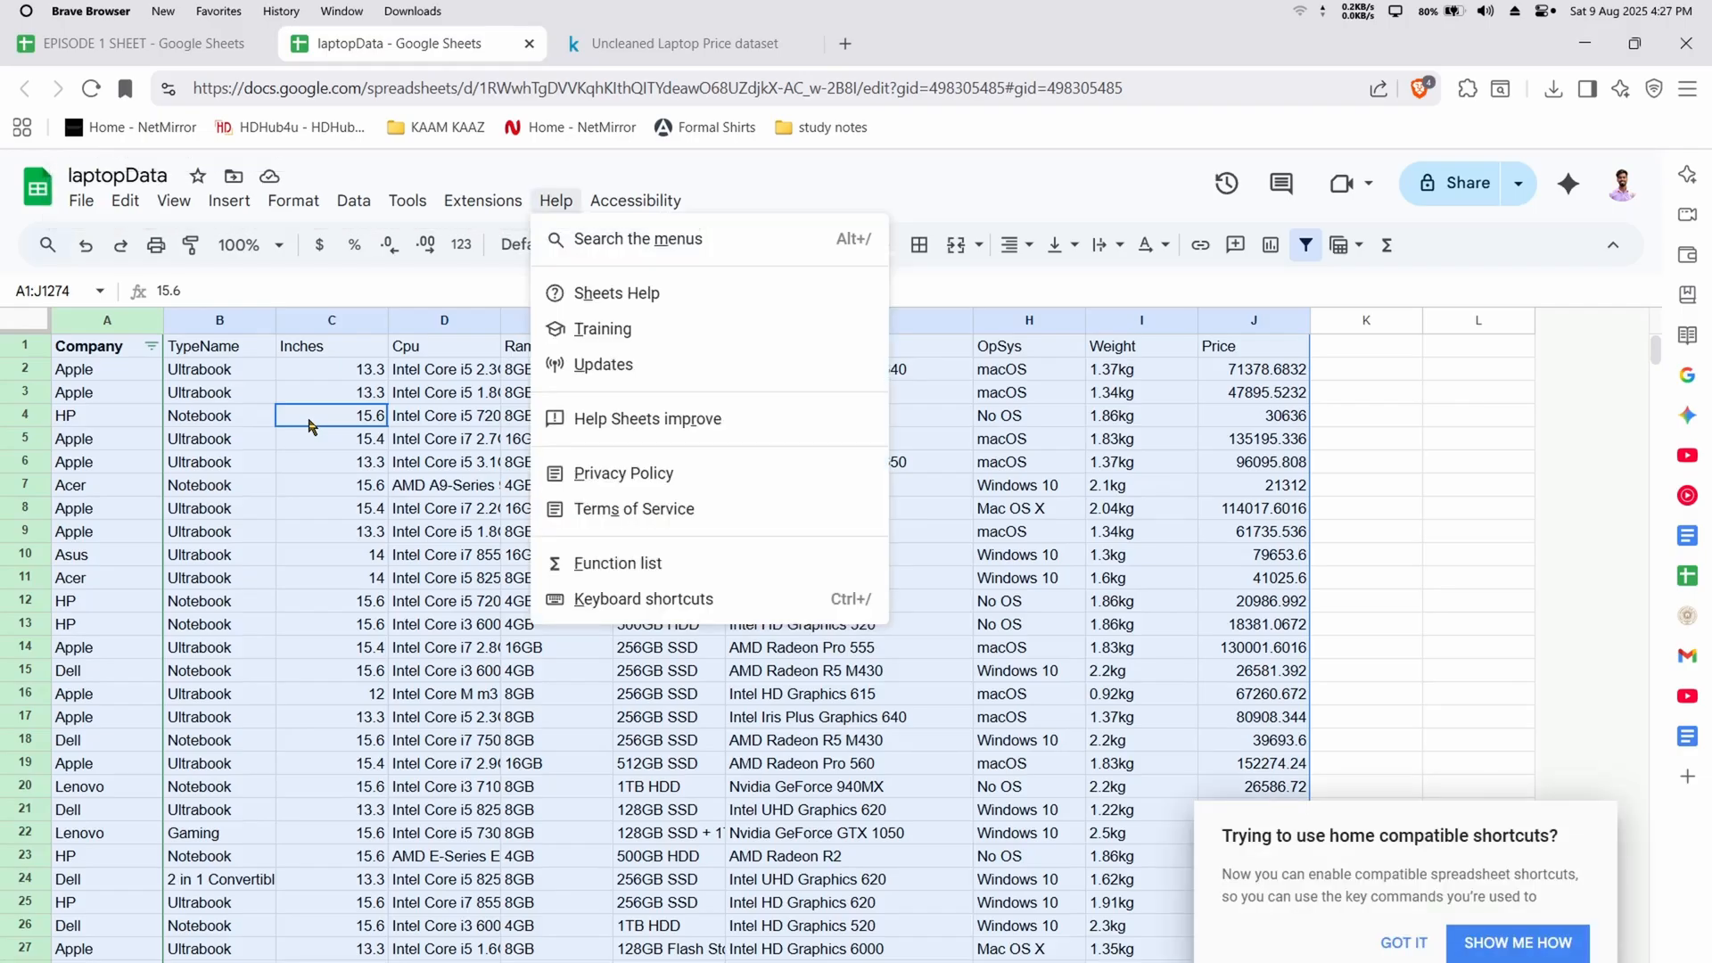
{"action": "left_click", "coordinate": [1415, 960]}
{"action": "left_click", "coordinate": [1407, 943]}
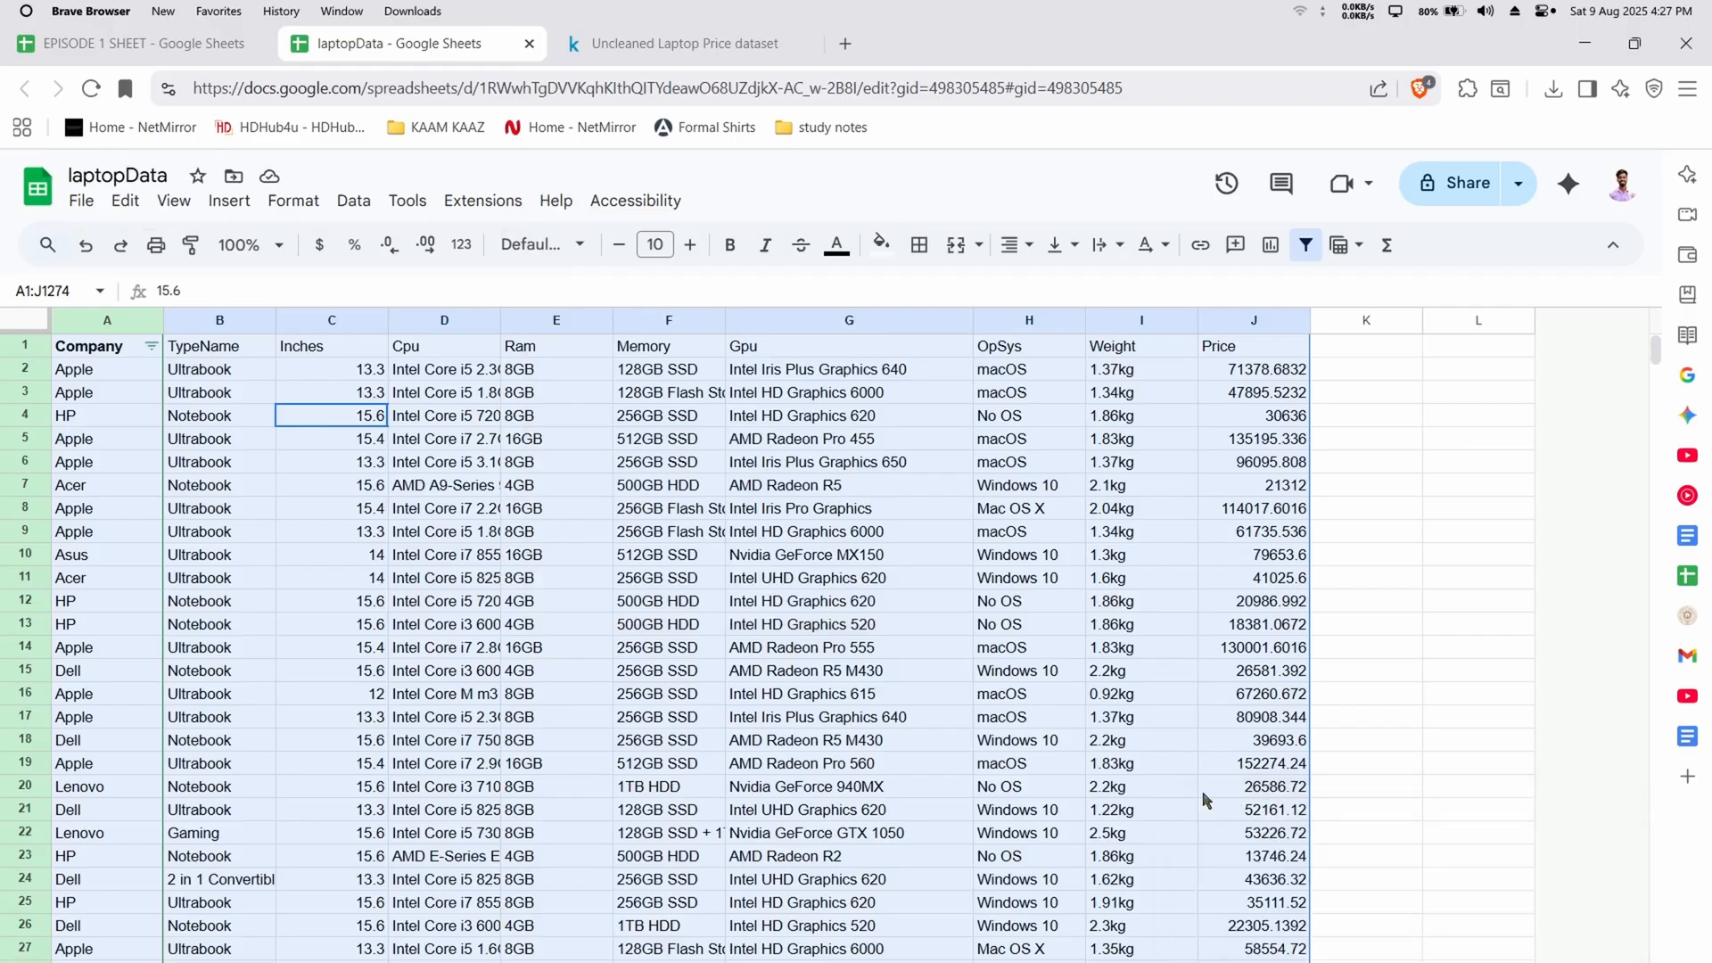
Remove the filter from the Company column
{"action": "left_click", "coordinate": [451, 442]}
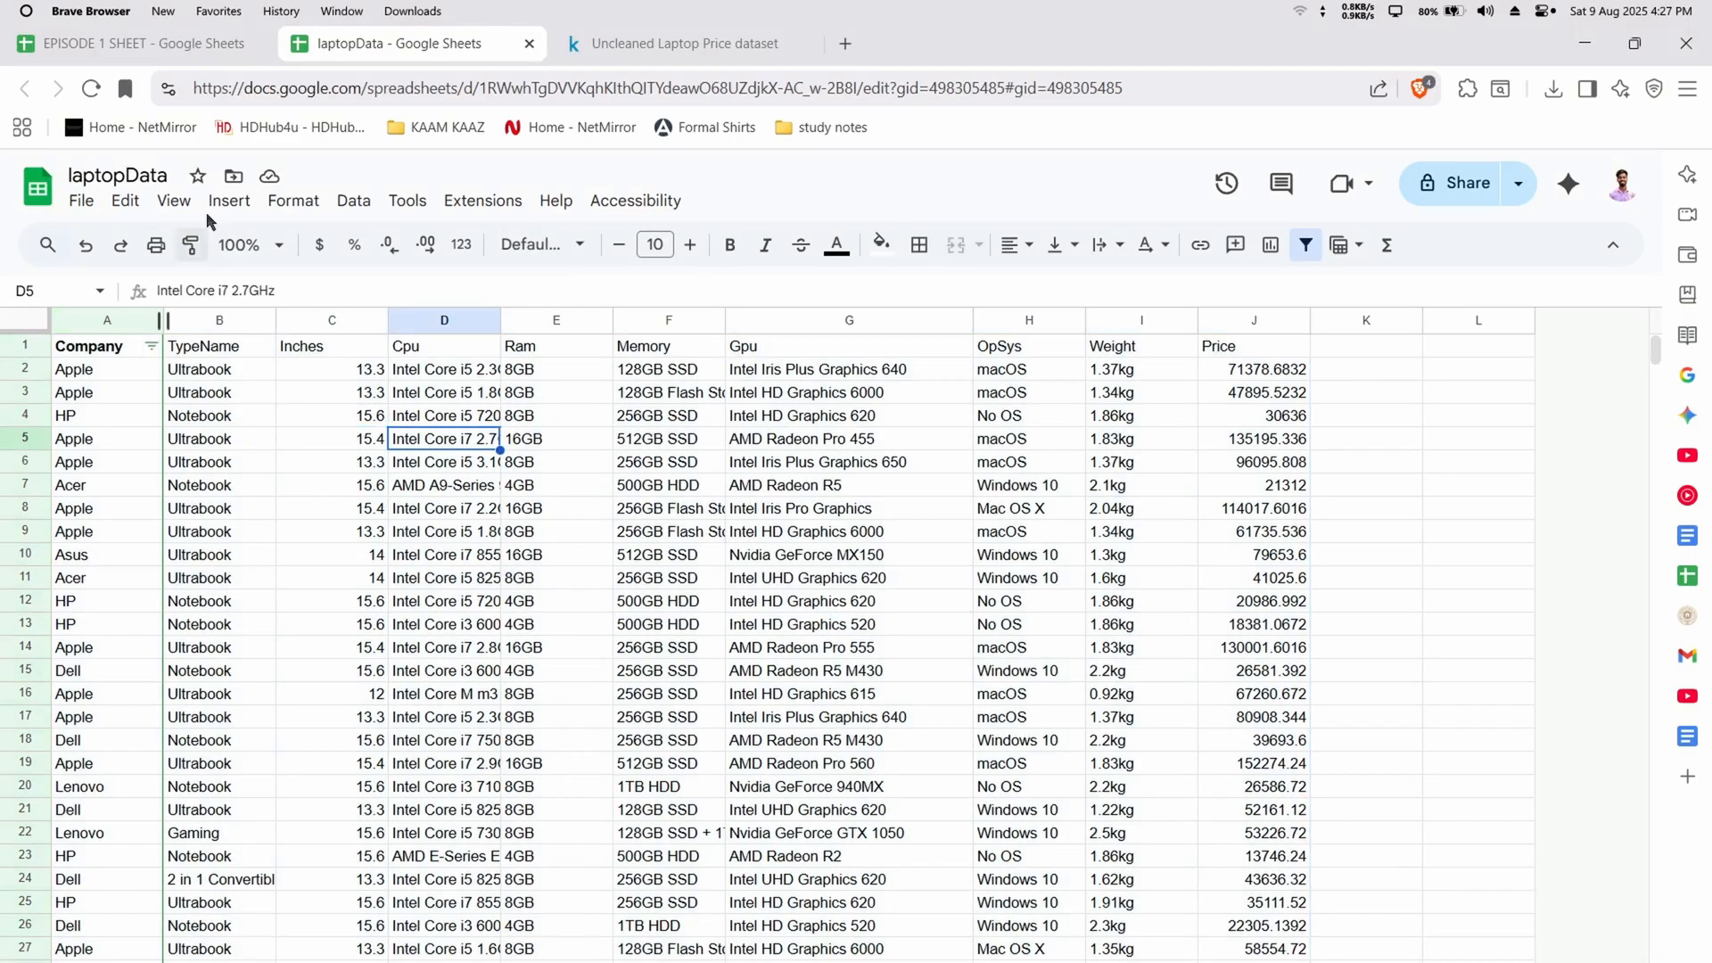
{"action": "left_click", "coordinate": [353, 200]}
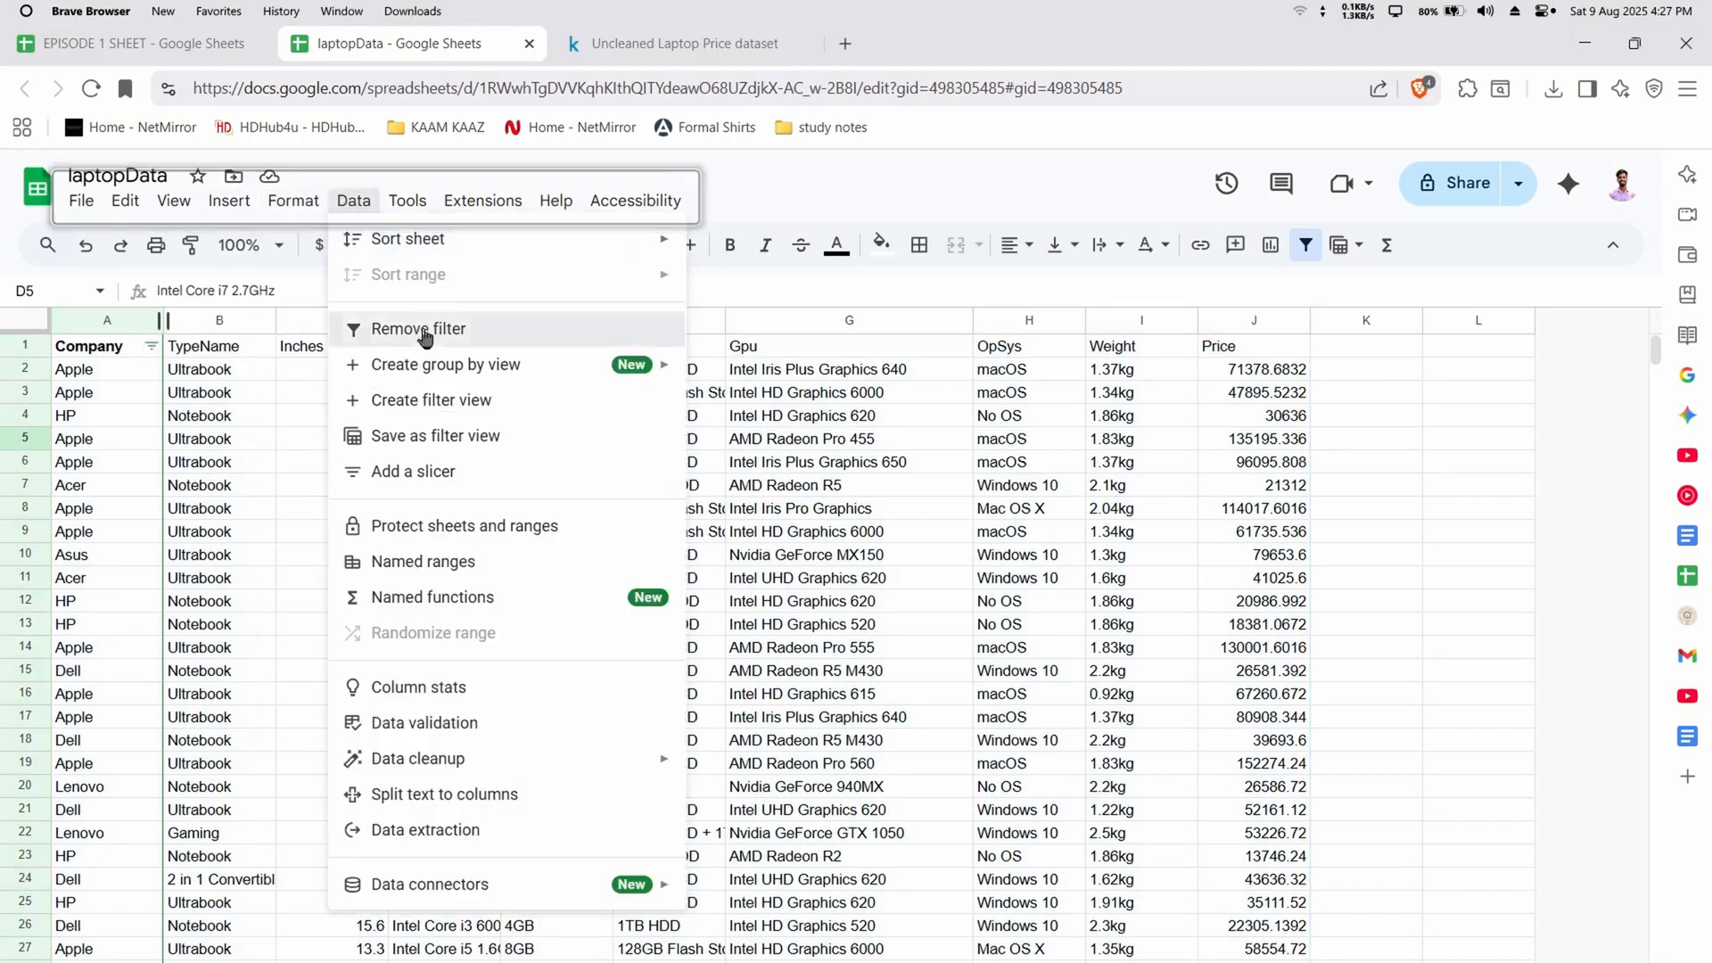
{"action": "left_click", "coordinate": [384, 225]}
{"action": "left_click", "coordinate": [299, 465]}
Convert the whole data range A1:J1274 to a table and look through its rows
{"action": "left_click", "coordinate": [125, 345]}
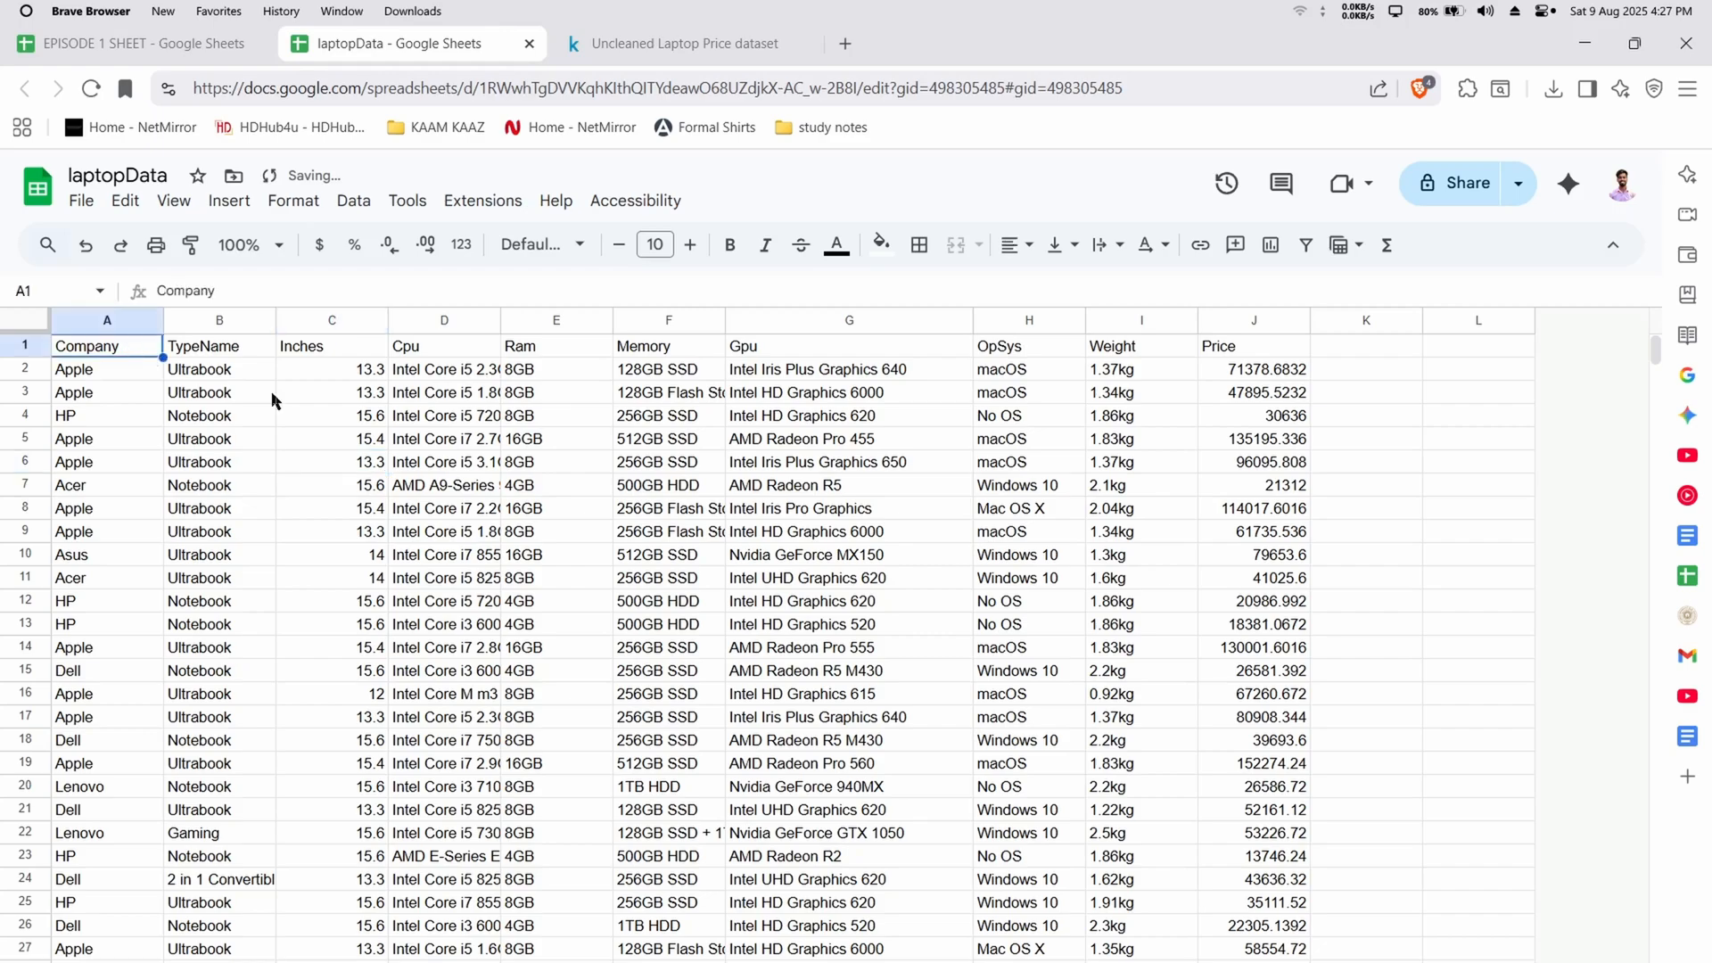
{"action": "key", "text": "ctrl+a"}
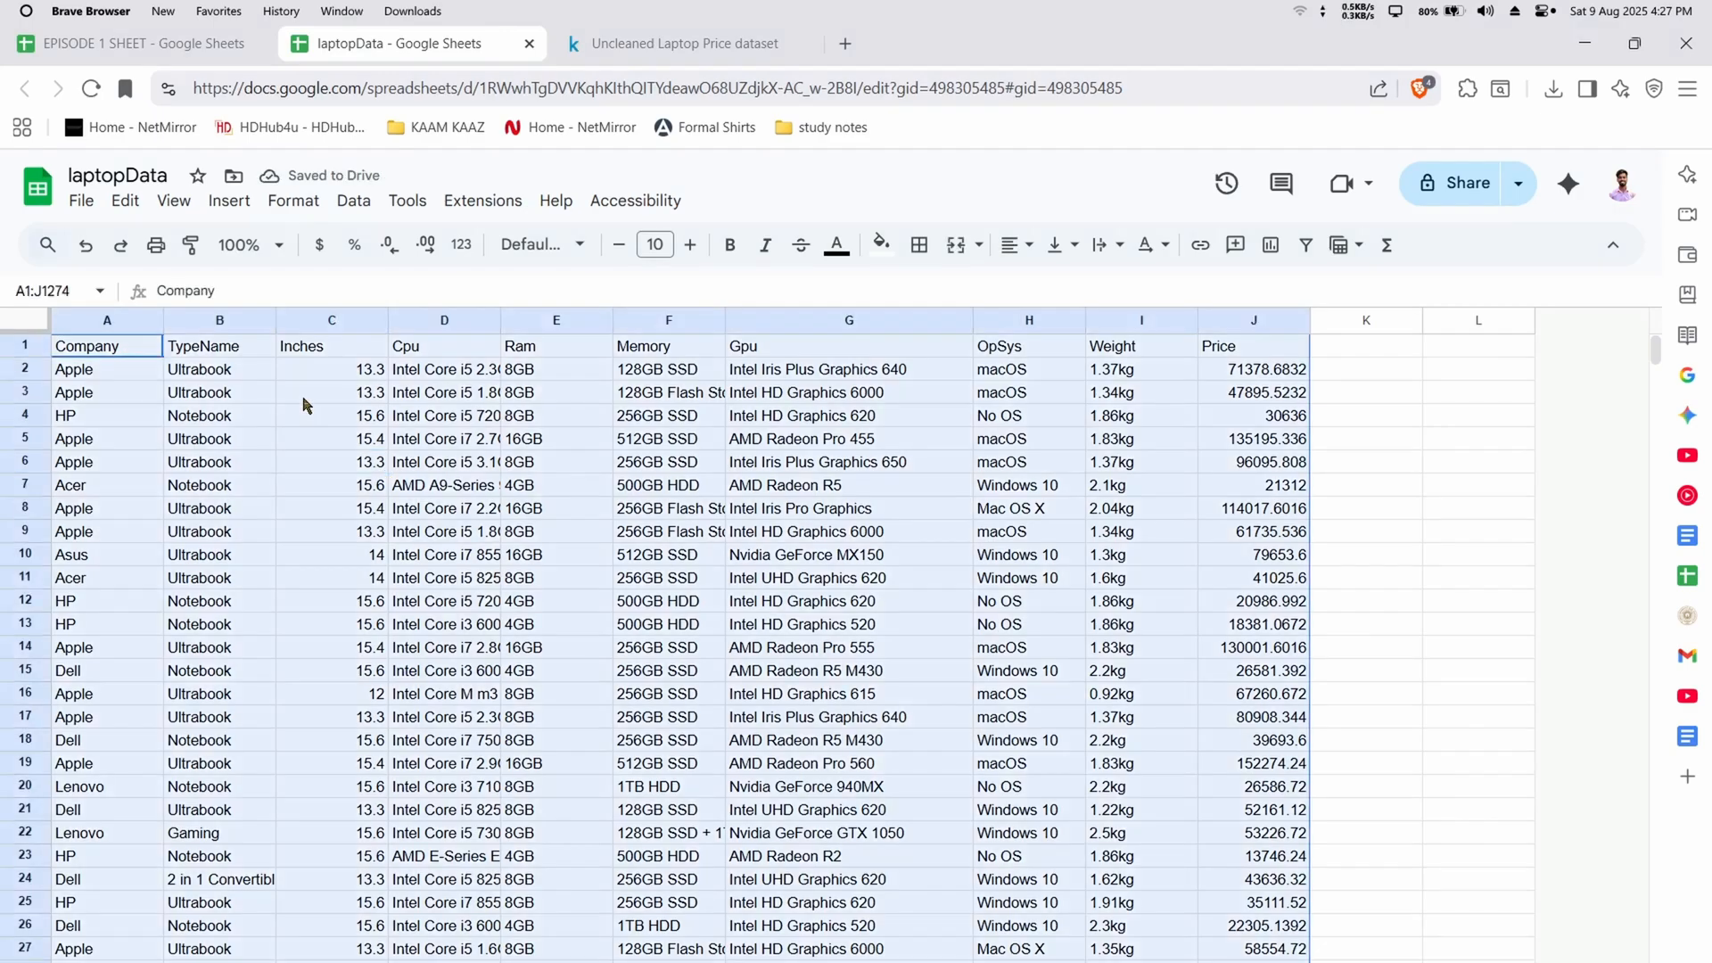
{"action": "key", "text": "ctrl+alt+t"}
{"action": "scroll", "coordinate": [606, 730], "scroll_direction": "down", "scroll_amount": 20}
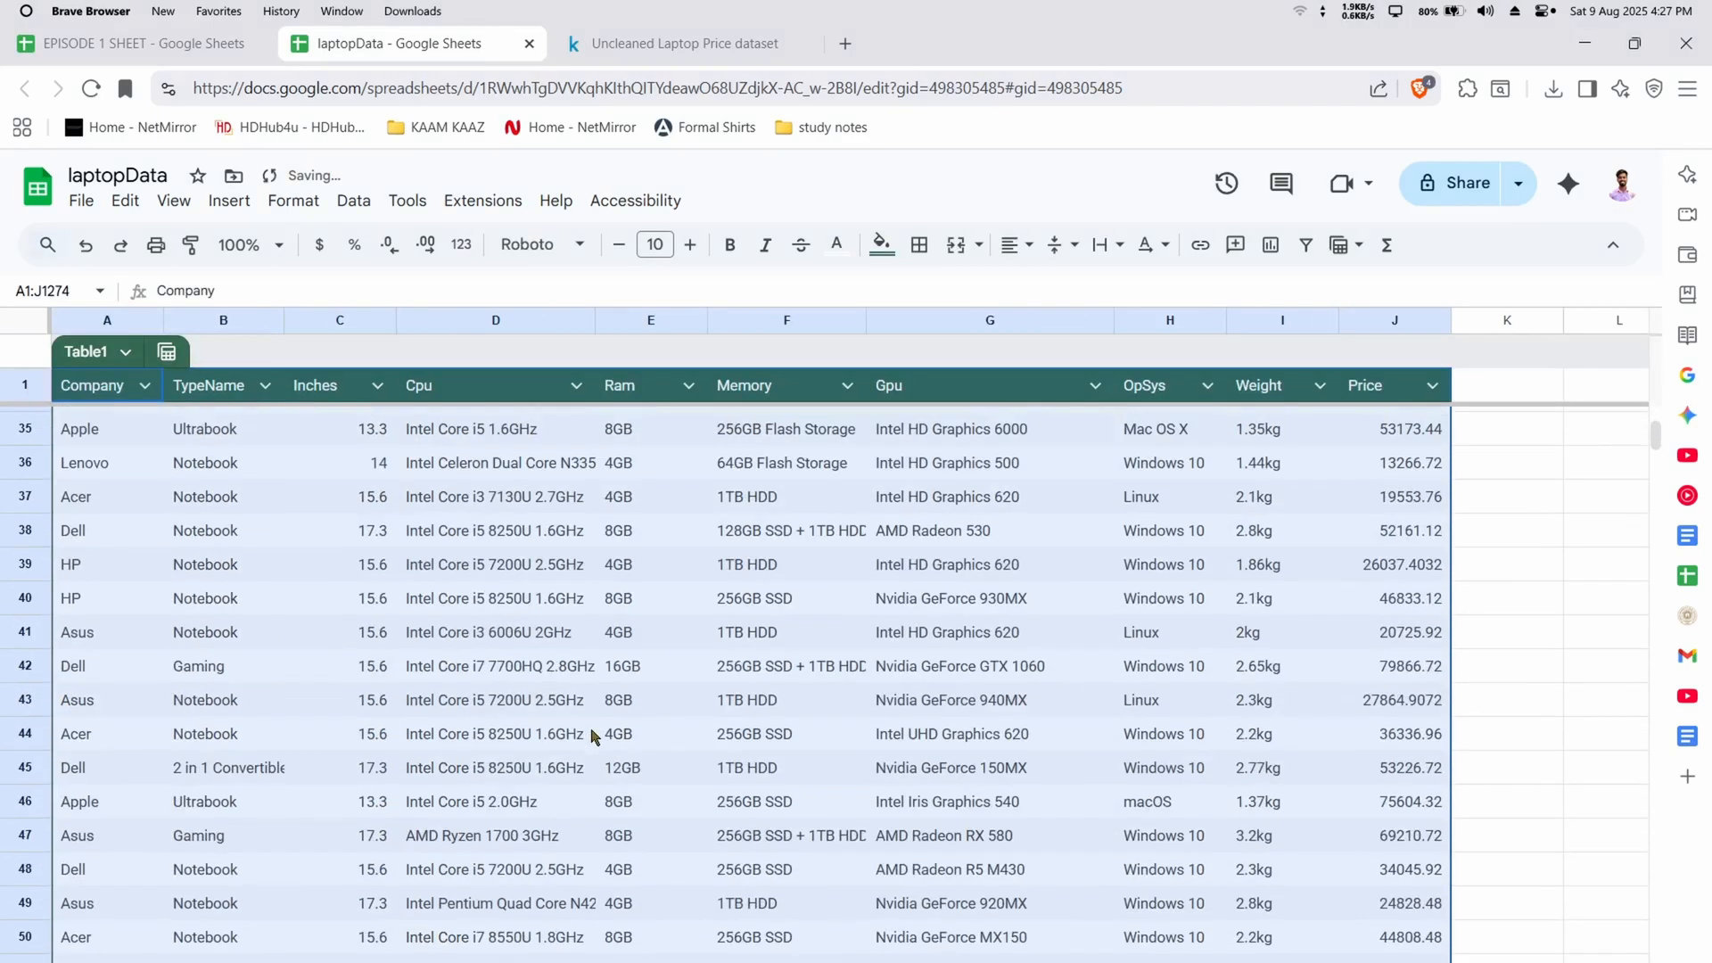
{"action": "scroll", "coordinate": [607, 730], "scroll_direction": "down", "scroll_amount": 20}
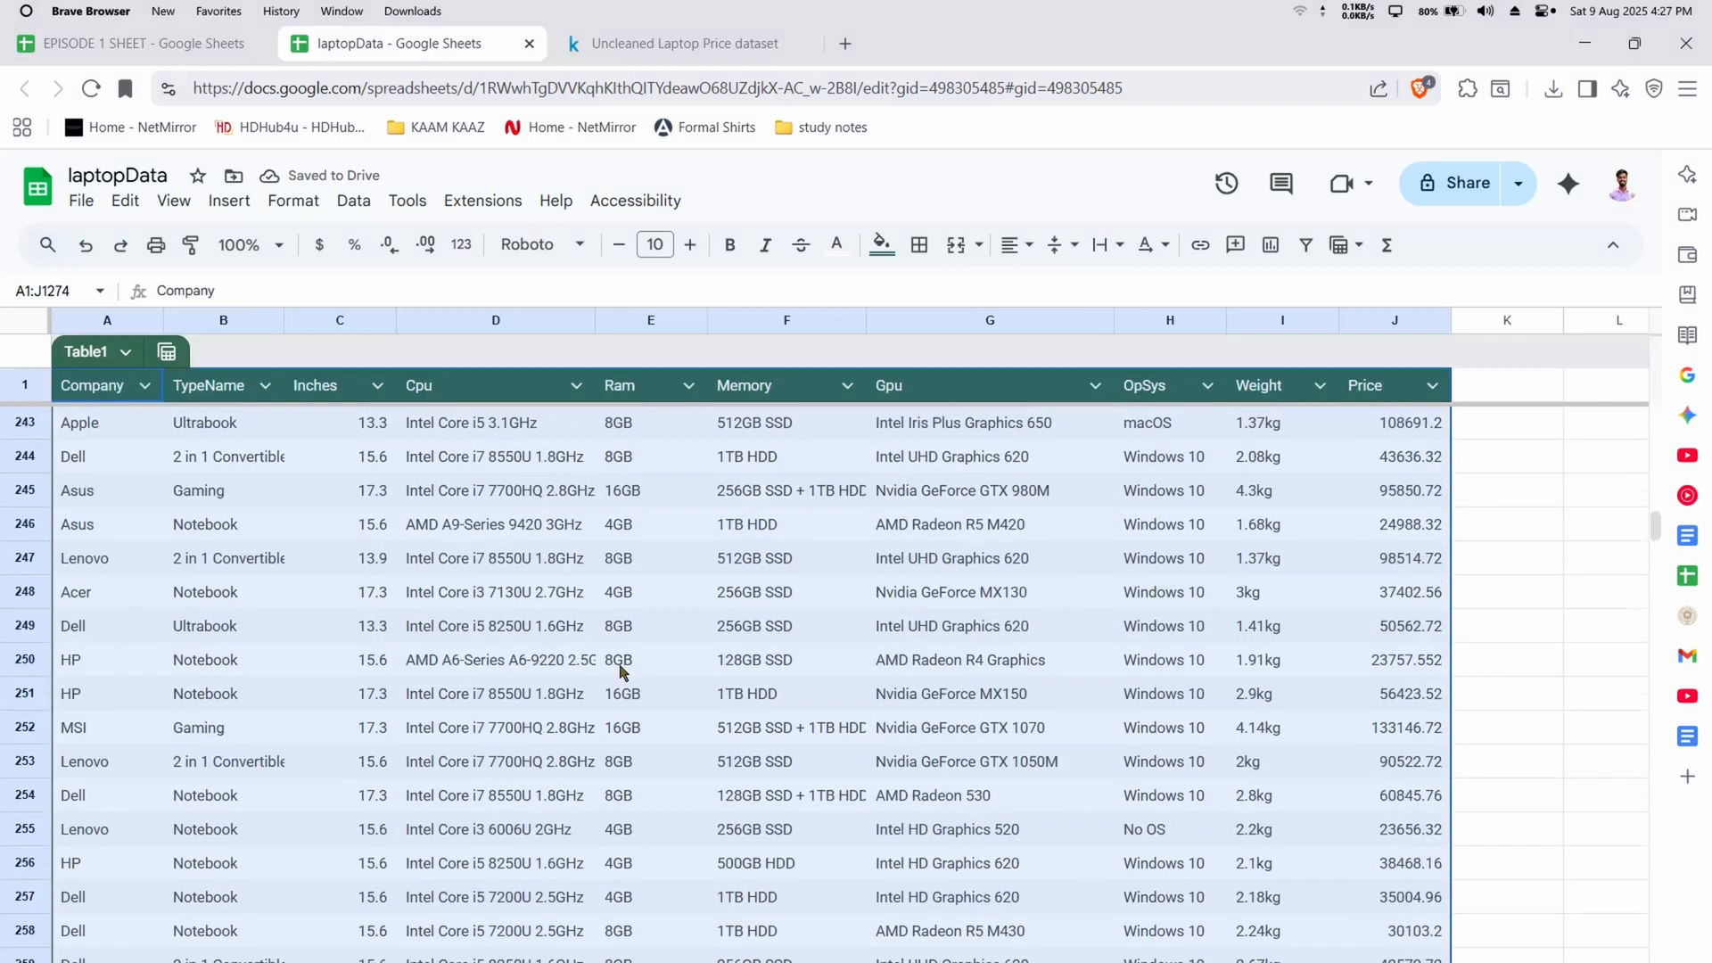
{"action": "scroll", "coordinate": [432, 618], "scroll_direction": "down", "scroll_amount": 20}
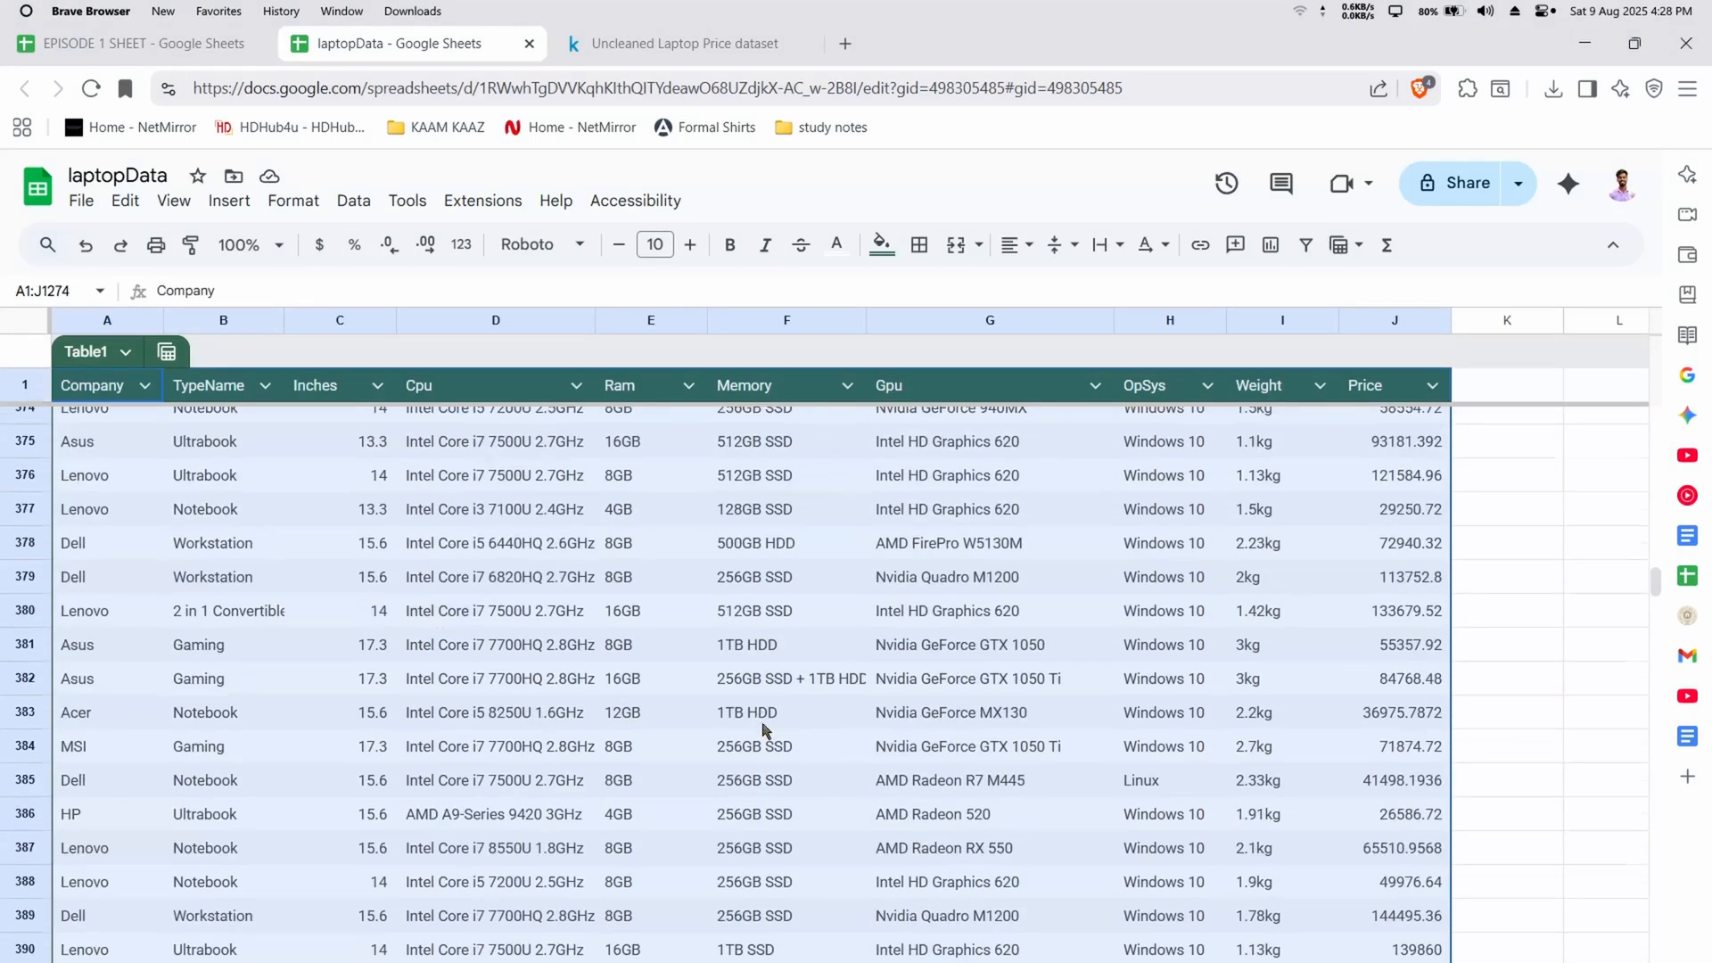
{"action": "left_click", "coordinate": [1023, 639]}
{"action": "scroll", "coordinate": [765, 656], "scroll_direction": "down", "scroll_amount": 6}
{"action": "scroll", "coordinate": [764, 650], "scroll_direction": "down", "scroll_amount": 12}
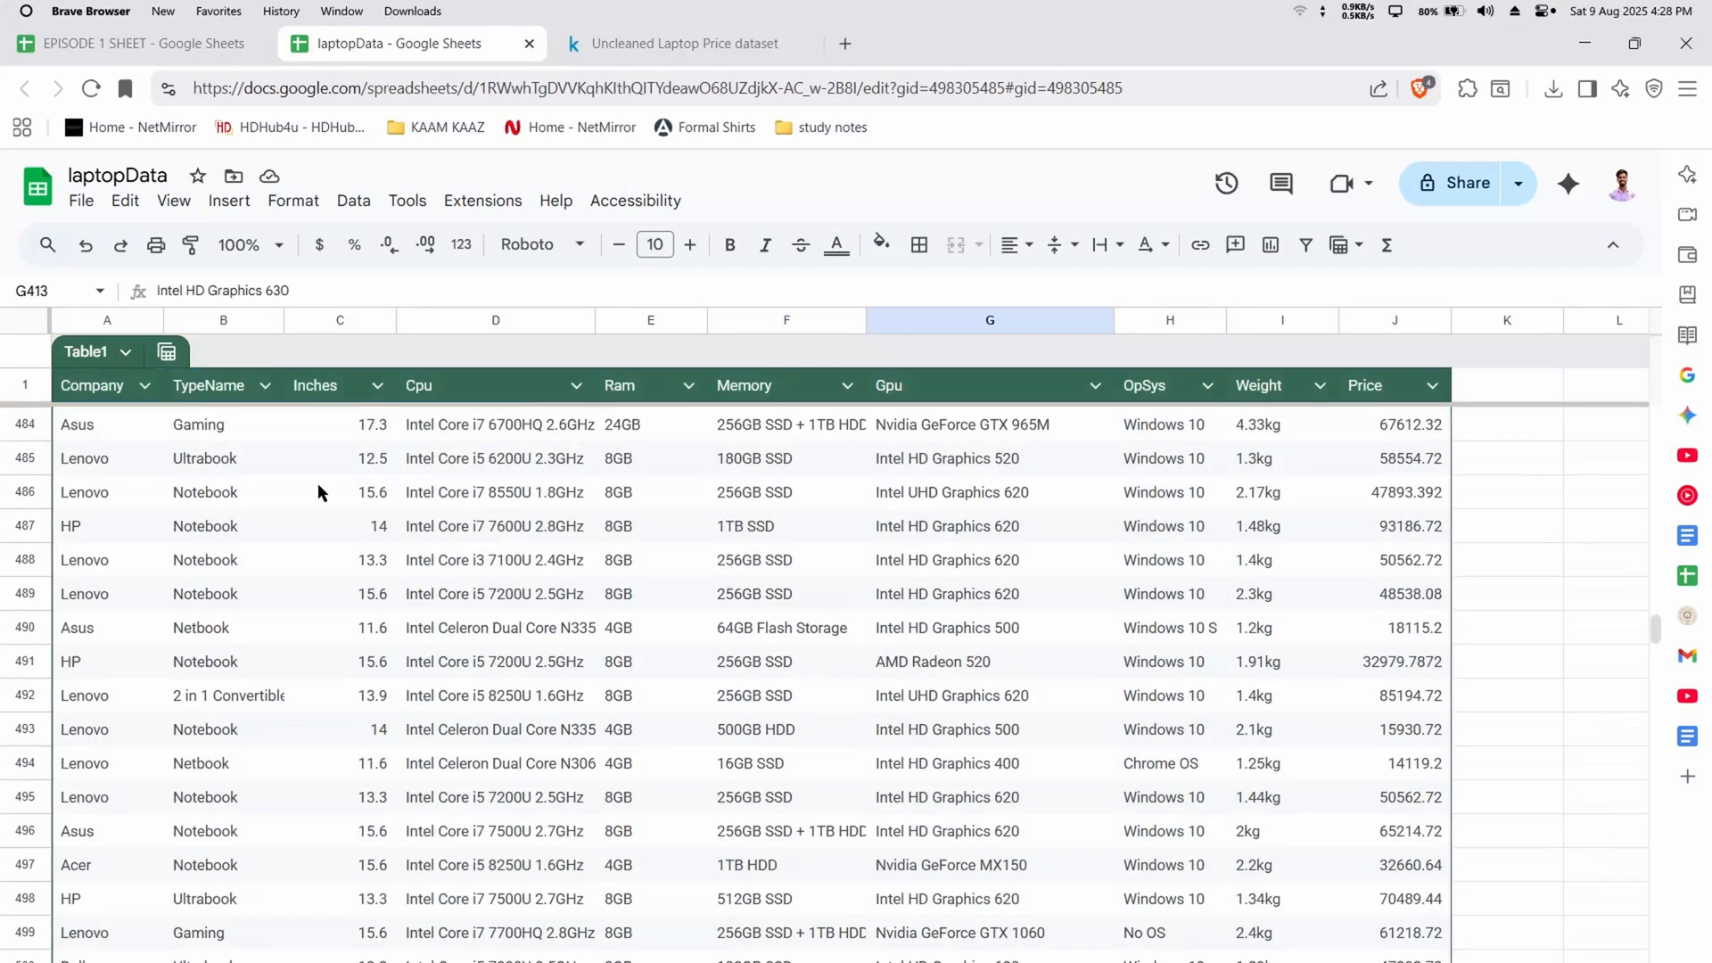
Center the contents of the whole table A1:J1274 horizontally
{"action": "left_click", "coordinate": [374, 493]}
{"action": "left_click", "coordinate": [590, 533]}
{"action": "key", "text": "ctrl+a"}
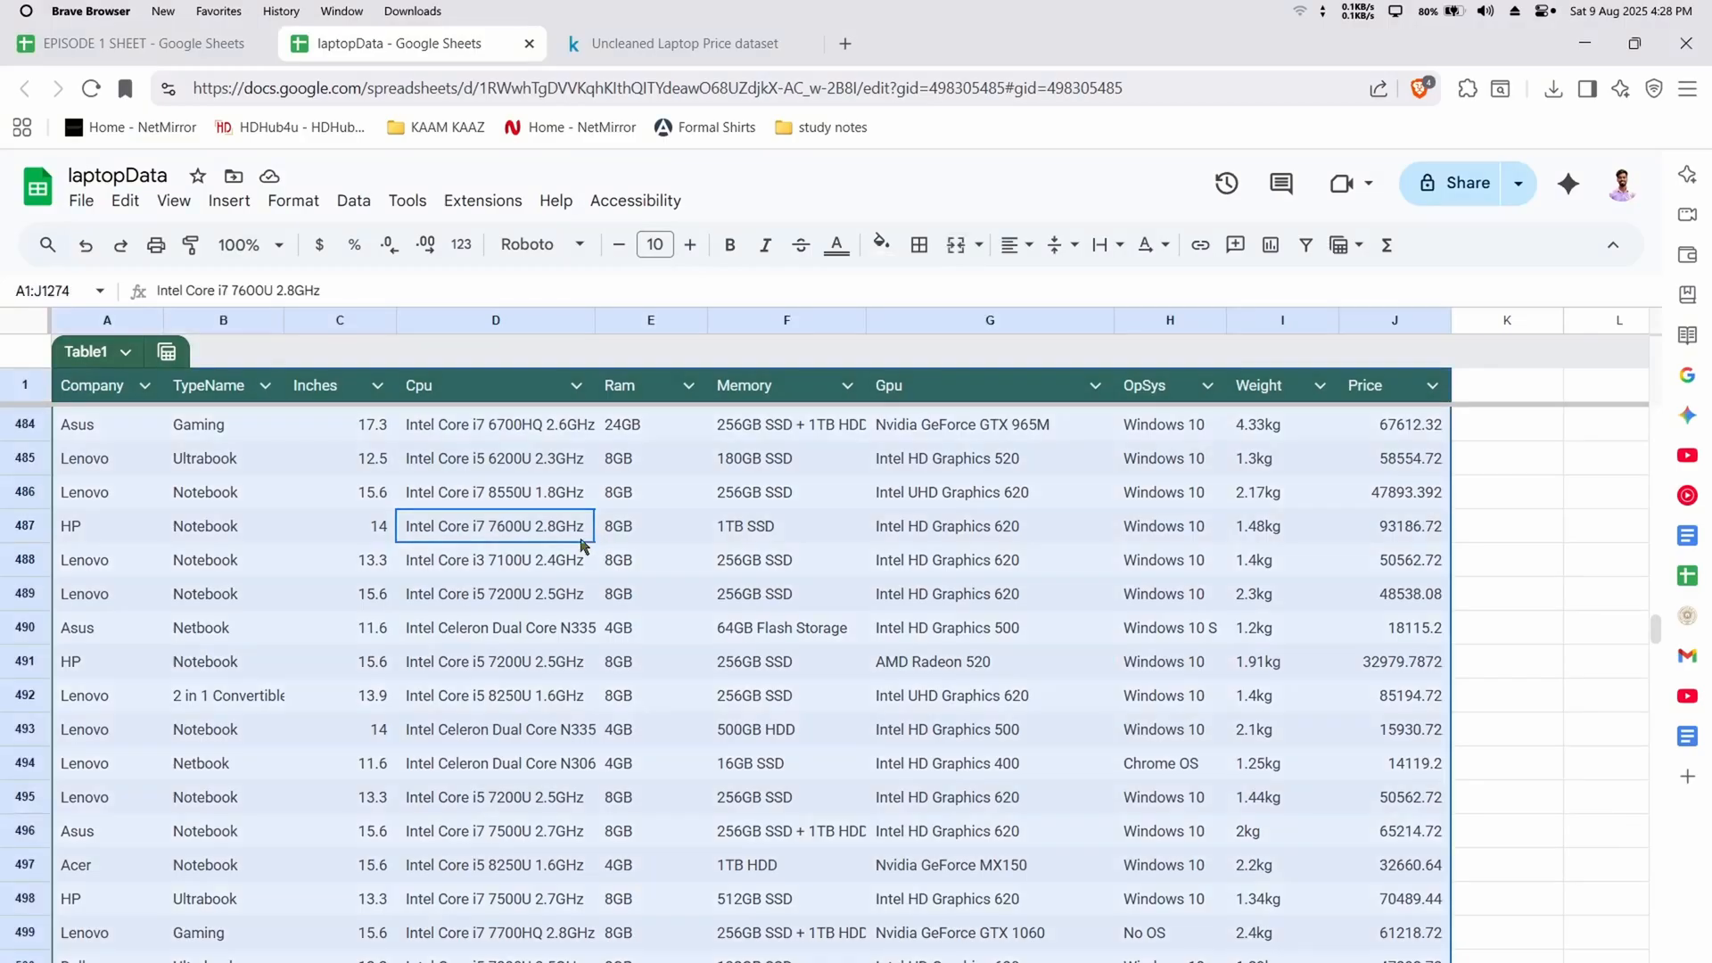
{"action": "left_click", "coordinate": [1017, 245]}
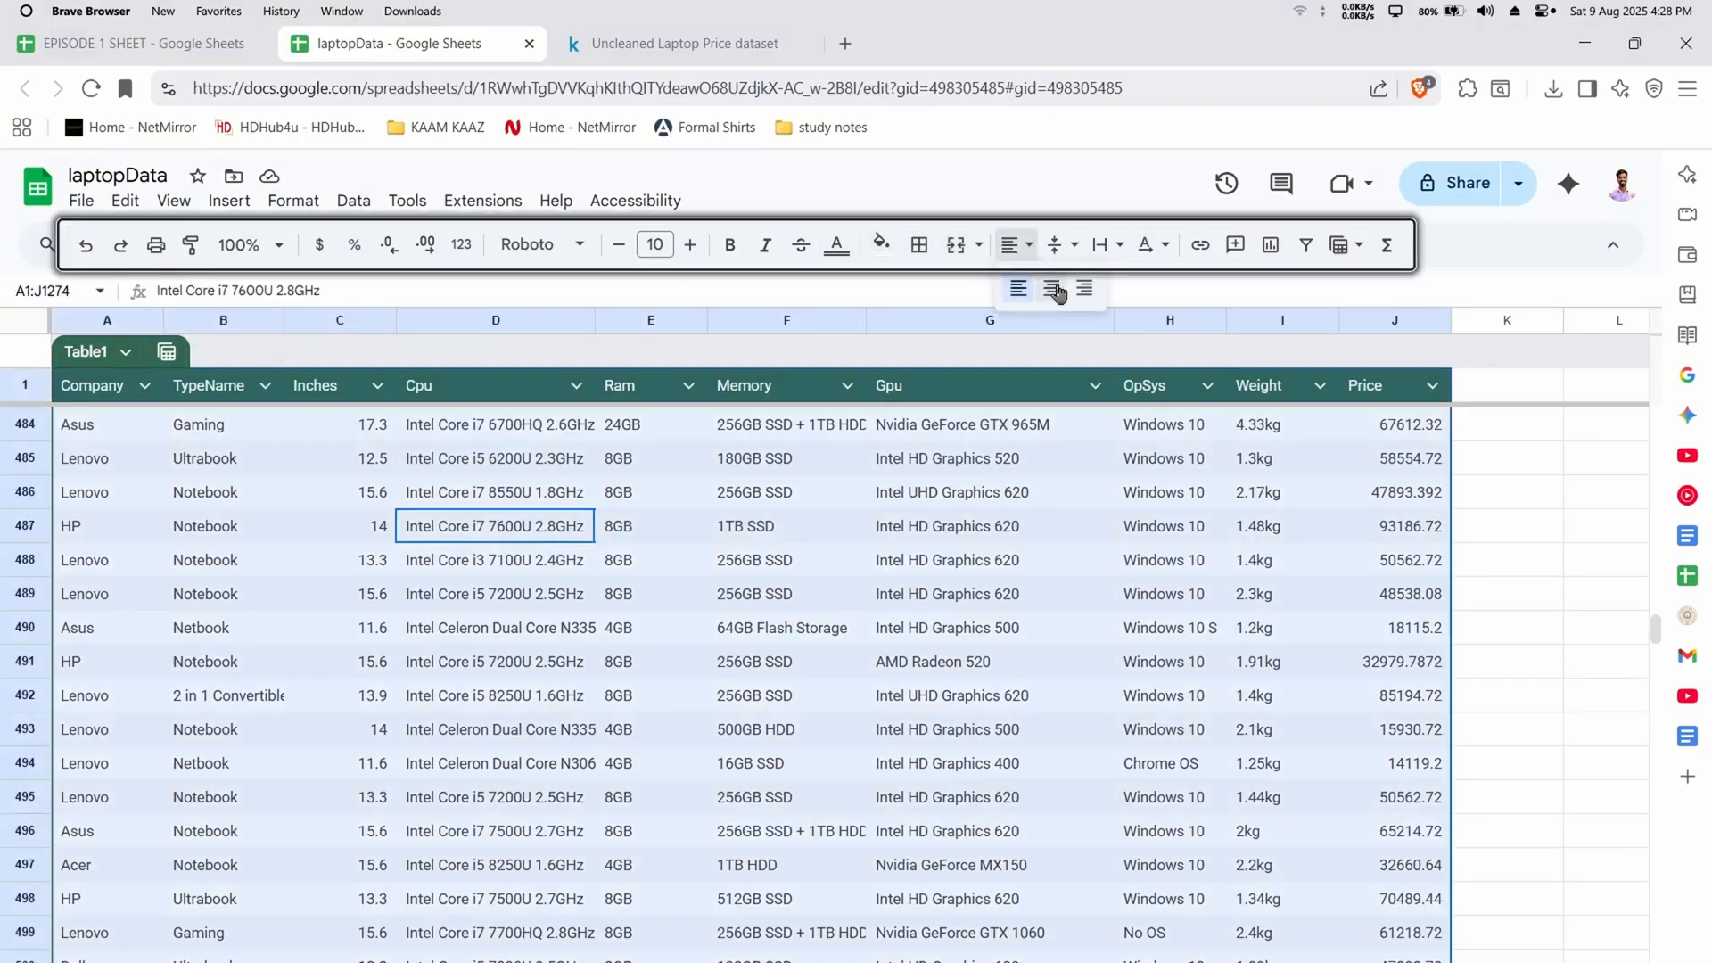
{"action": "left_click", "coordinate": [1052, 287]}
{"action": "left_click", "coordinate": [1069, 245]}
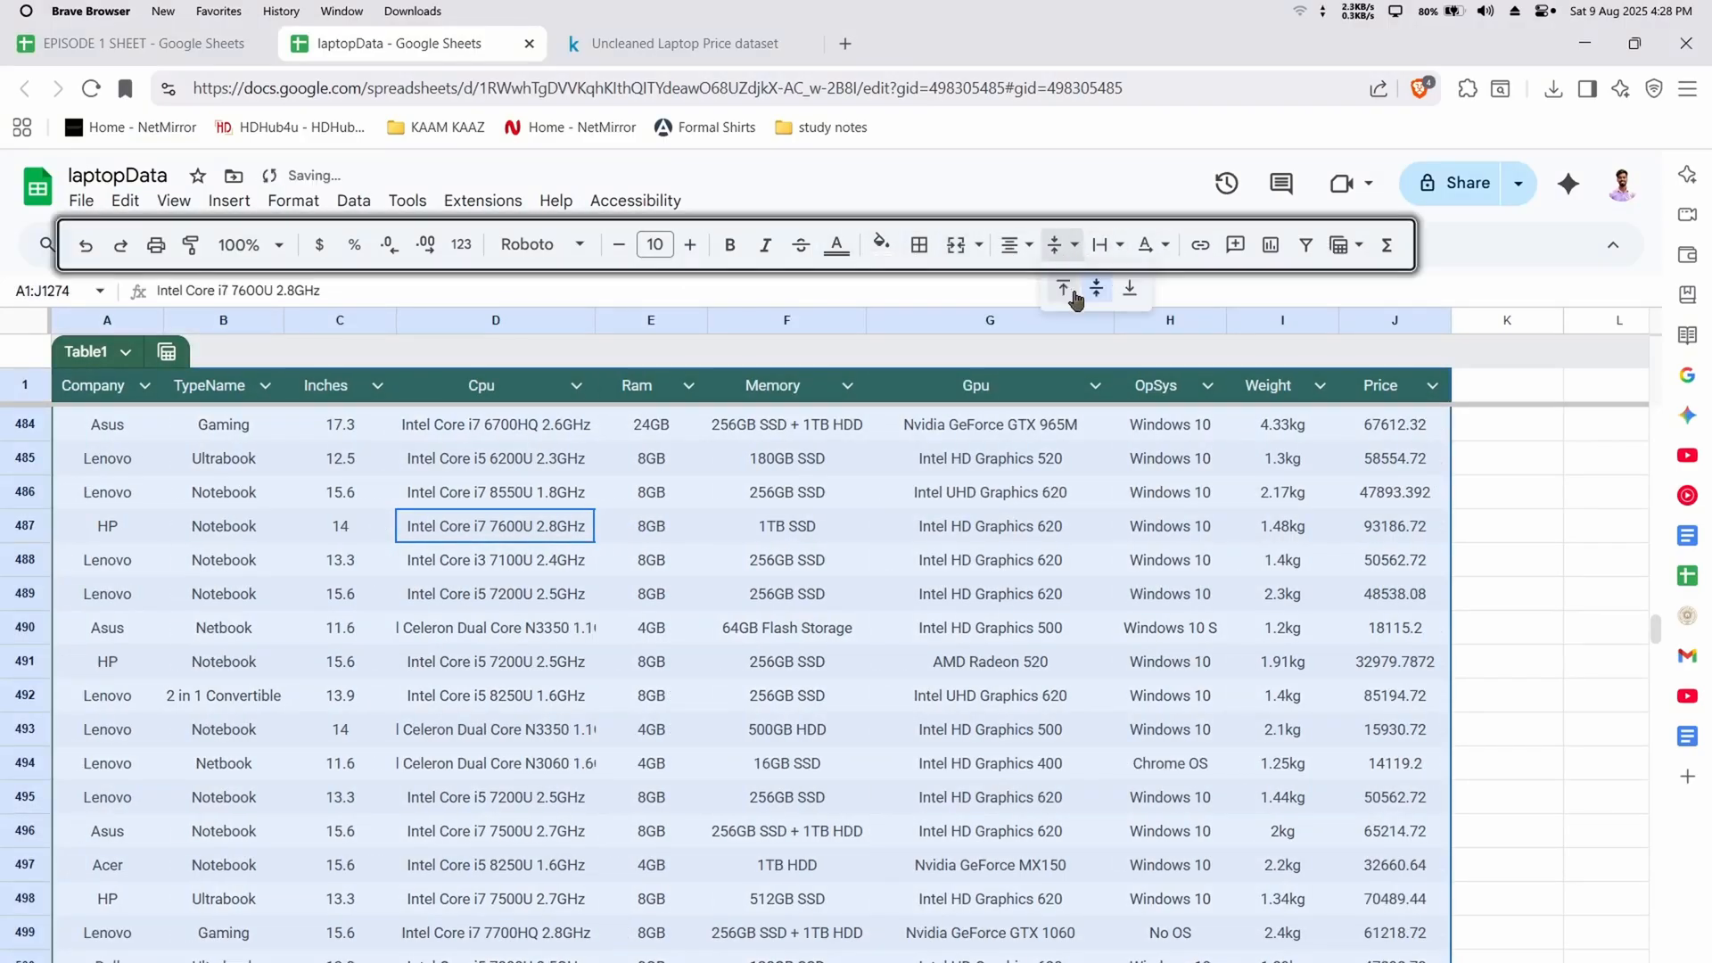
{"action": "left_click", "coordinate": [1112, 285]}
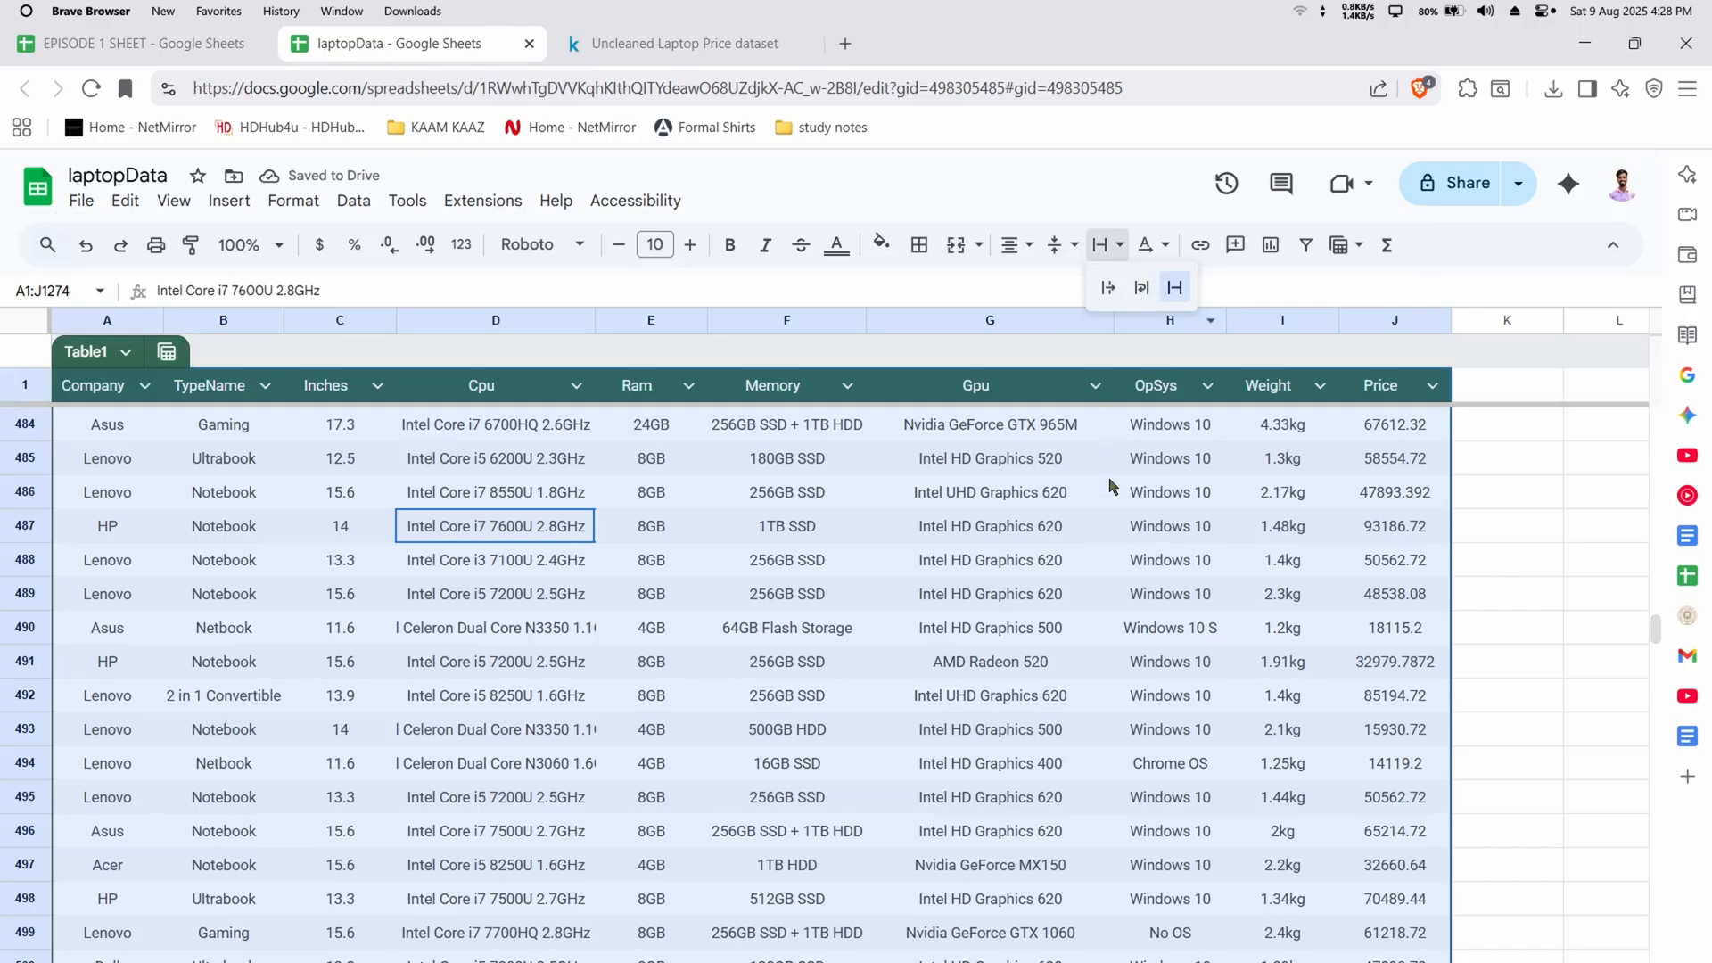
{"action": "left_click", "coordinate": [1126, 660]}
Try to create a filter on the Company column of the table
{"action": "scroll", "coordinate": [1127, 660], "scroll_direction": "up", "scroll_amount": 20}
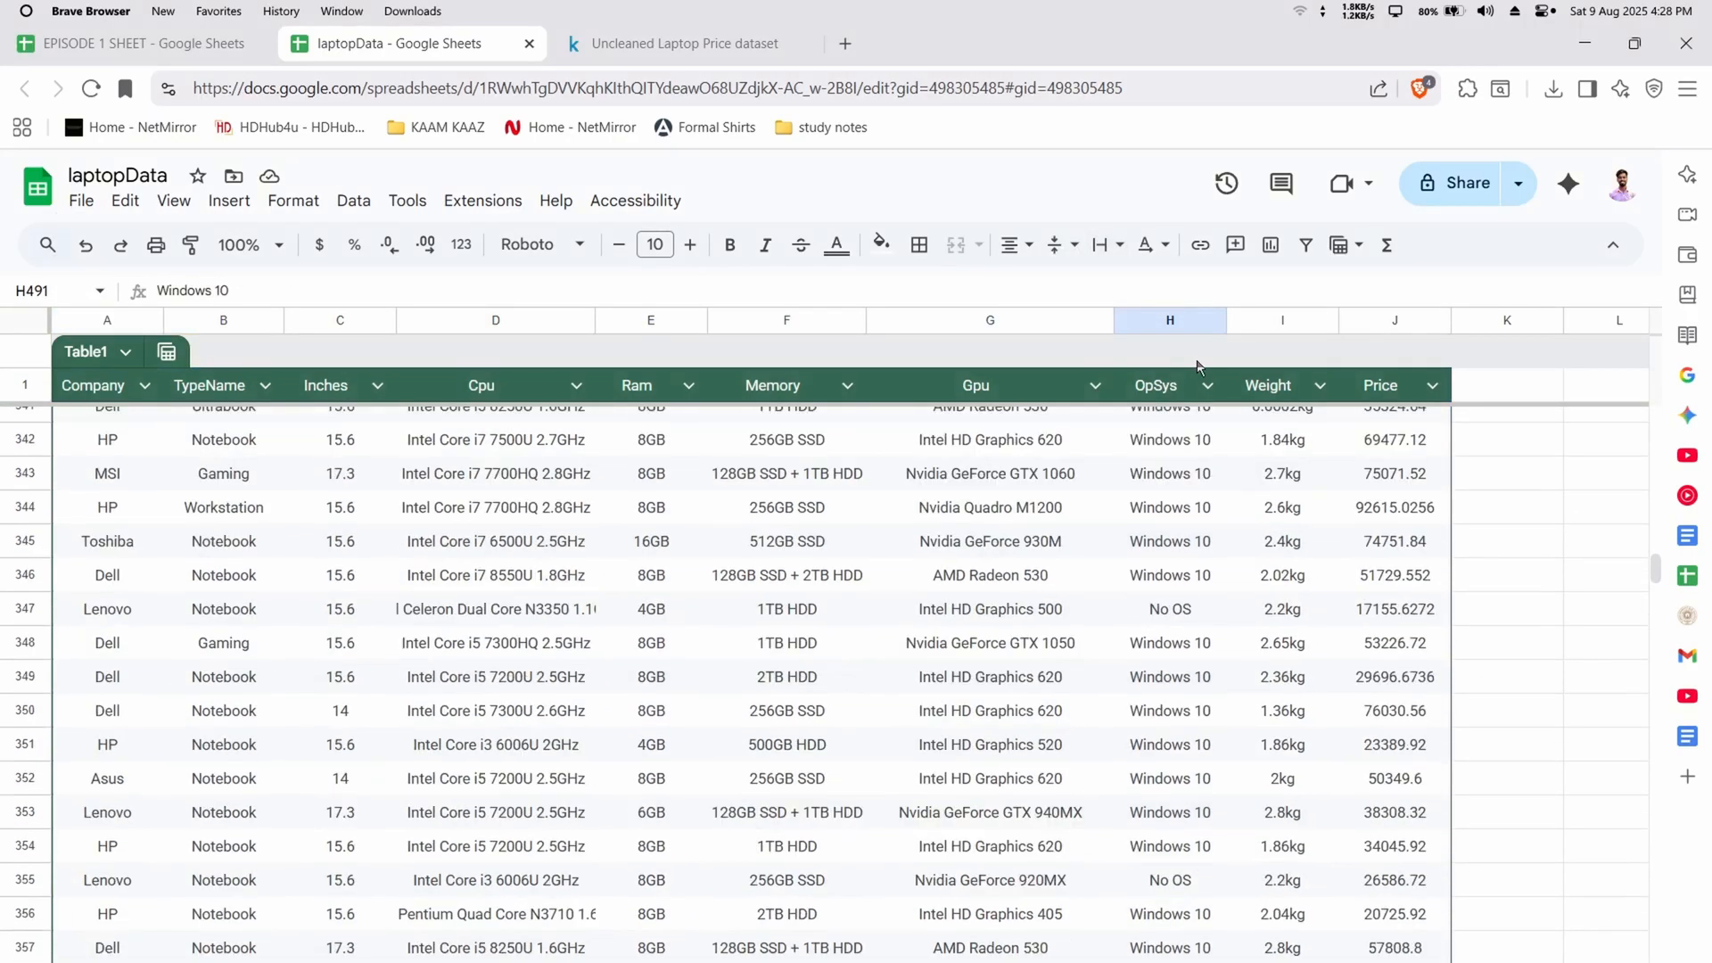
{"action": "left_click", "coordinate": [1217, 394]}
{"action": "left_click", "coordinate": [1215, 391]}
{"action": "scroll", "coordinate": [1213, 473], "scroll_direction": "up", "scroll_amount": 18}
{"action": "left_click", "coordinate": [988, 536]}
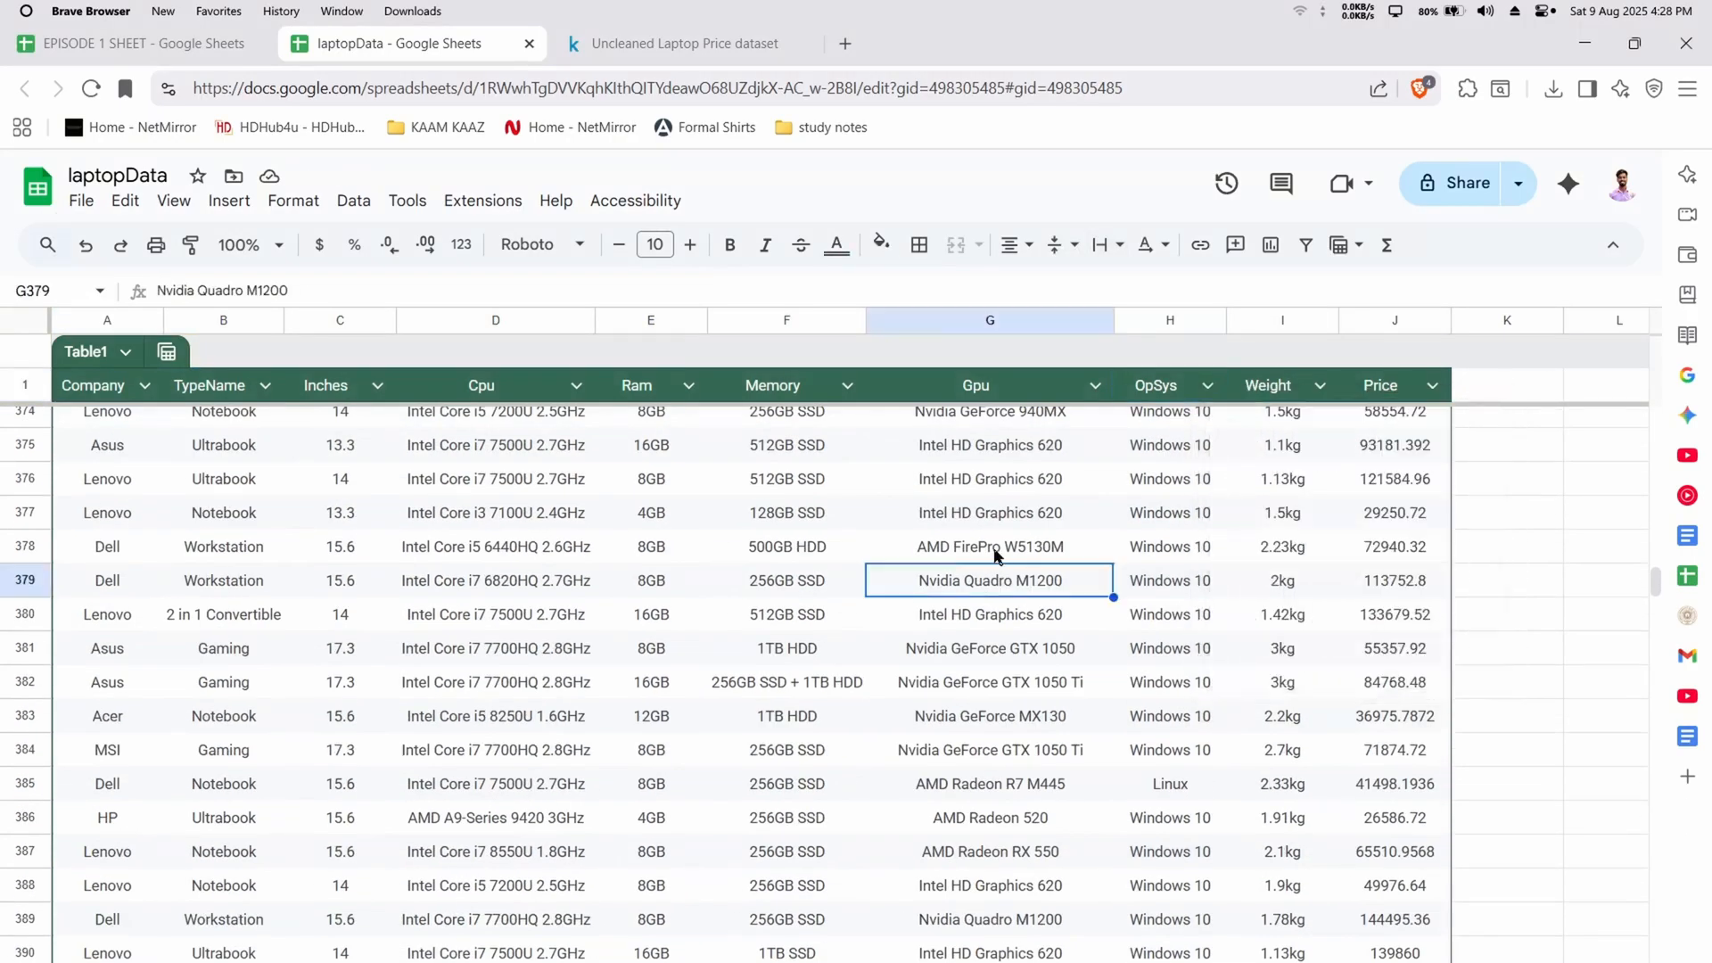
{"action": "scroll", "coordinate": [987, 553], "scroll_direction": "up", "scroll_amount": 11}
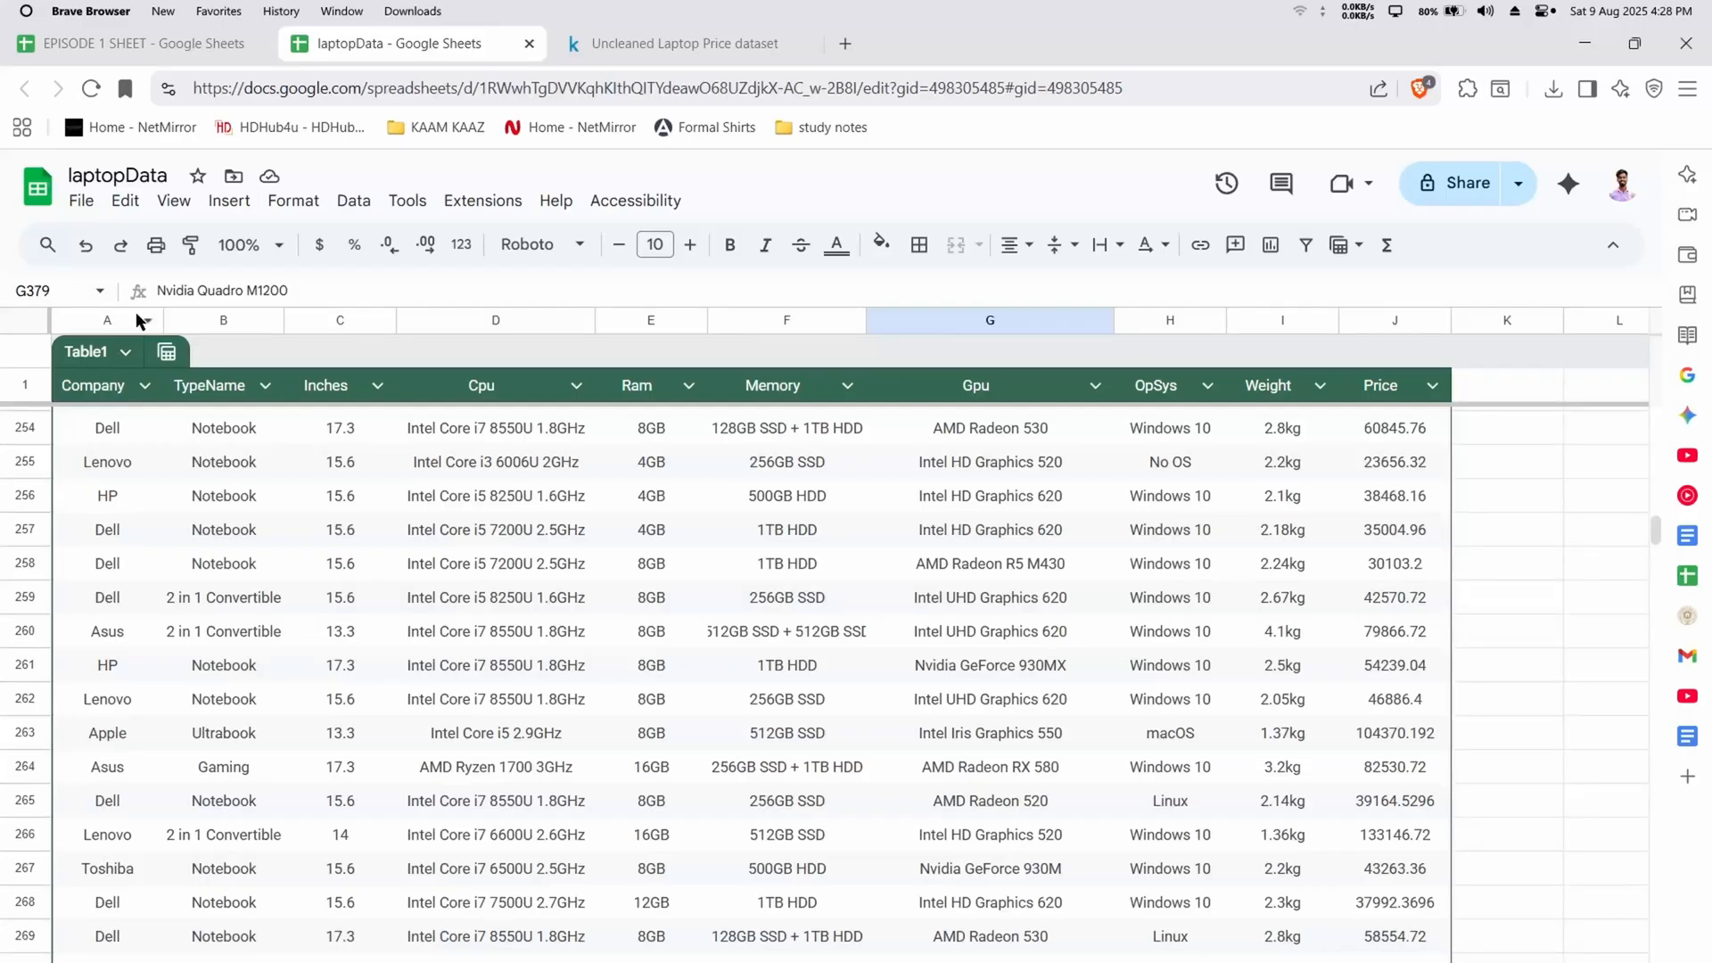
{"action": "left_click", "coordinate": [90, 316]}
{"action": "left_click", "coordinate": [353, 200]}
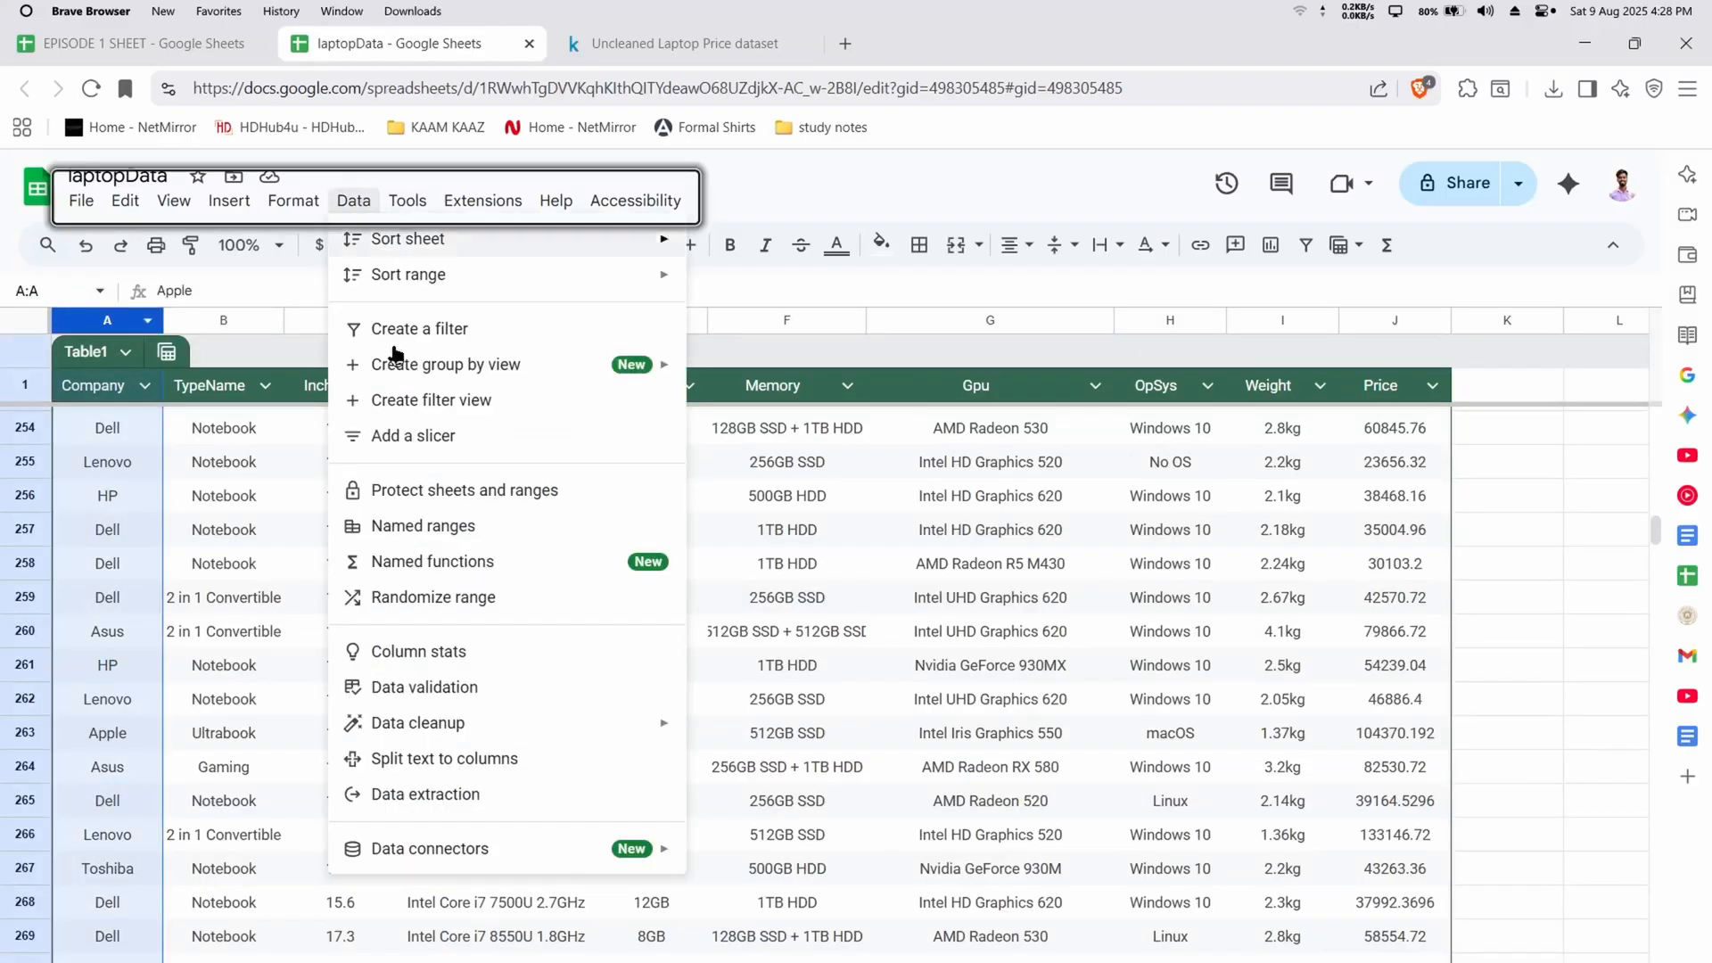
{"action": "left_click", "coordinate": [446, 329]}
{"action": "left_click", "coordinate": [825, 627]}
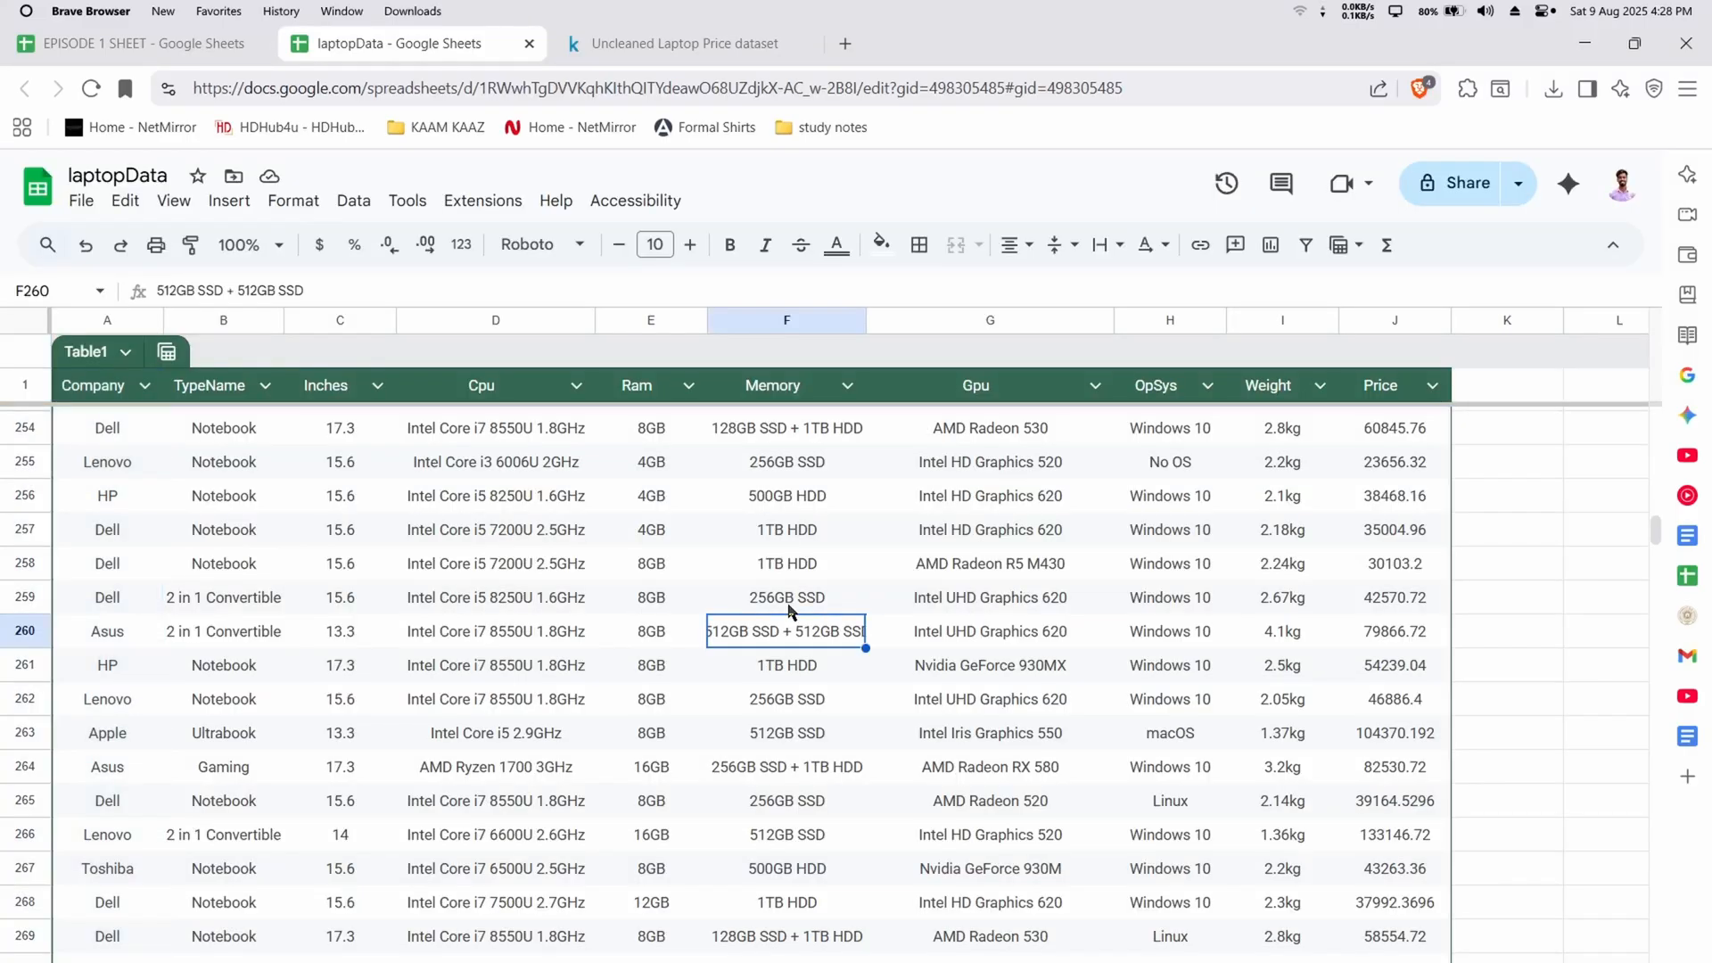
Undo the centering and the table conversion to restore the plain data range
{"action": "key", "text": "ctrl+z"}
{"action": "key", "text": "ctrl+z"}
{"action": "key", "text": "ctrl+z"}
{"action": "key", "text": "ctrl+z"}
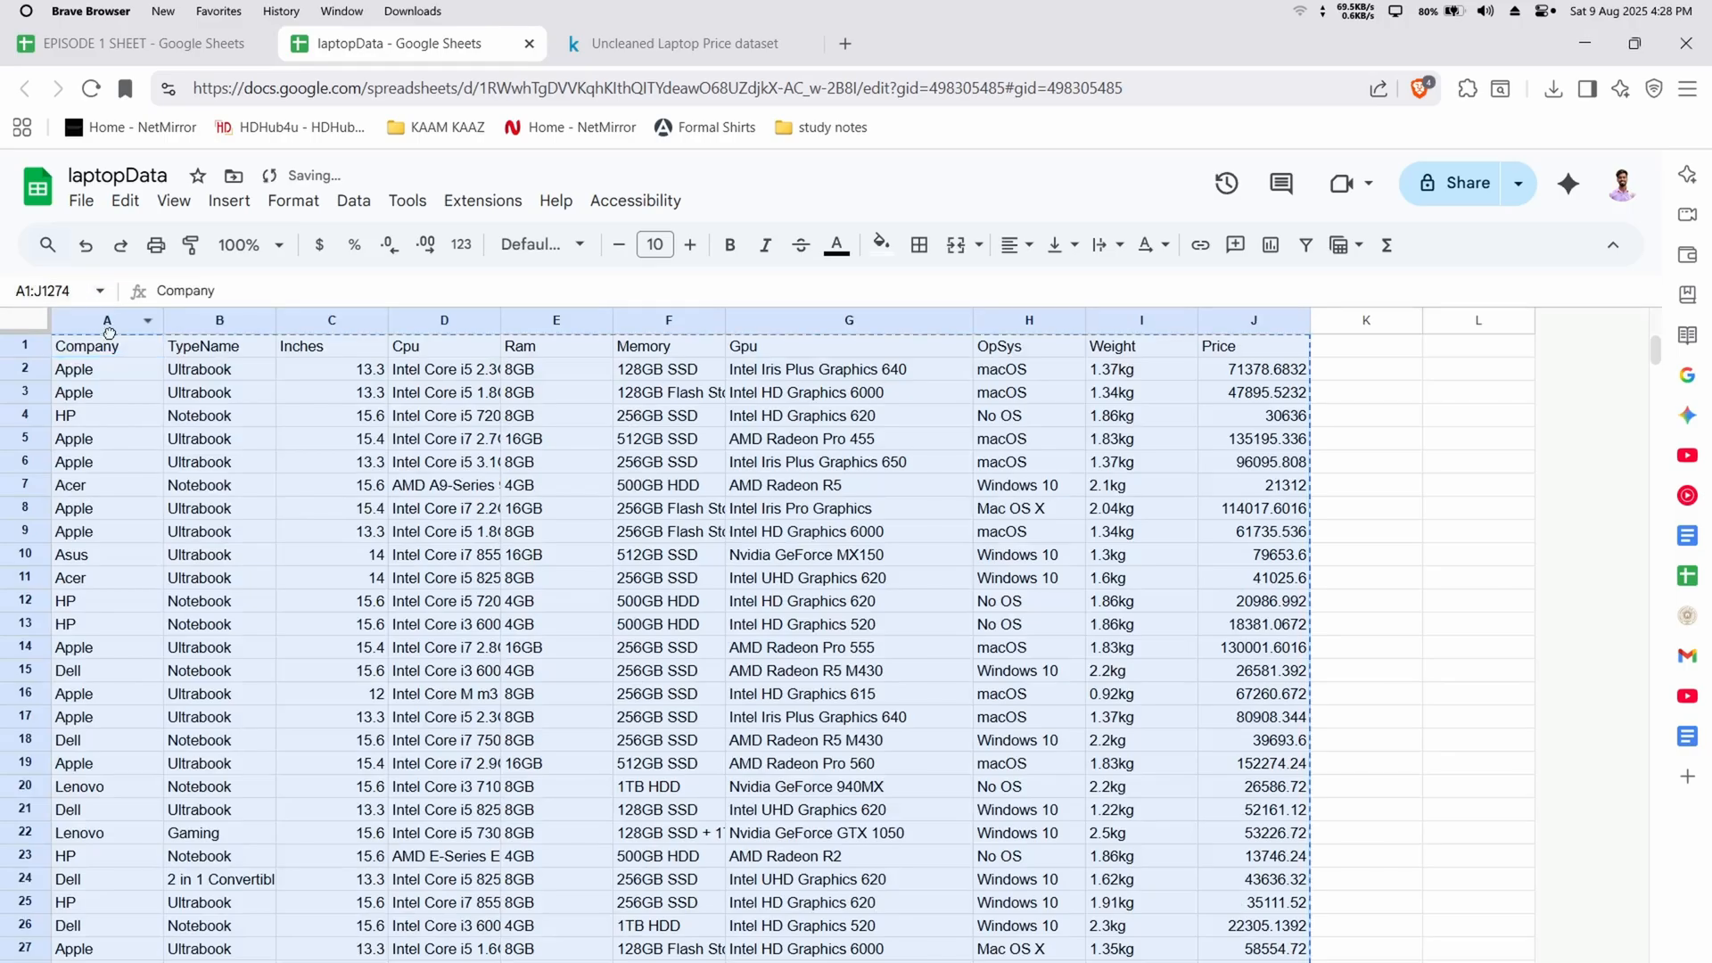
Create a filter across all data columns A to J
{"action": "left_click", "coordinate": [112, 320]}
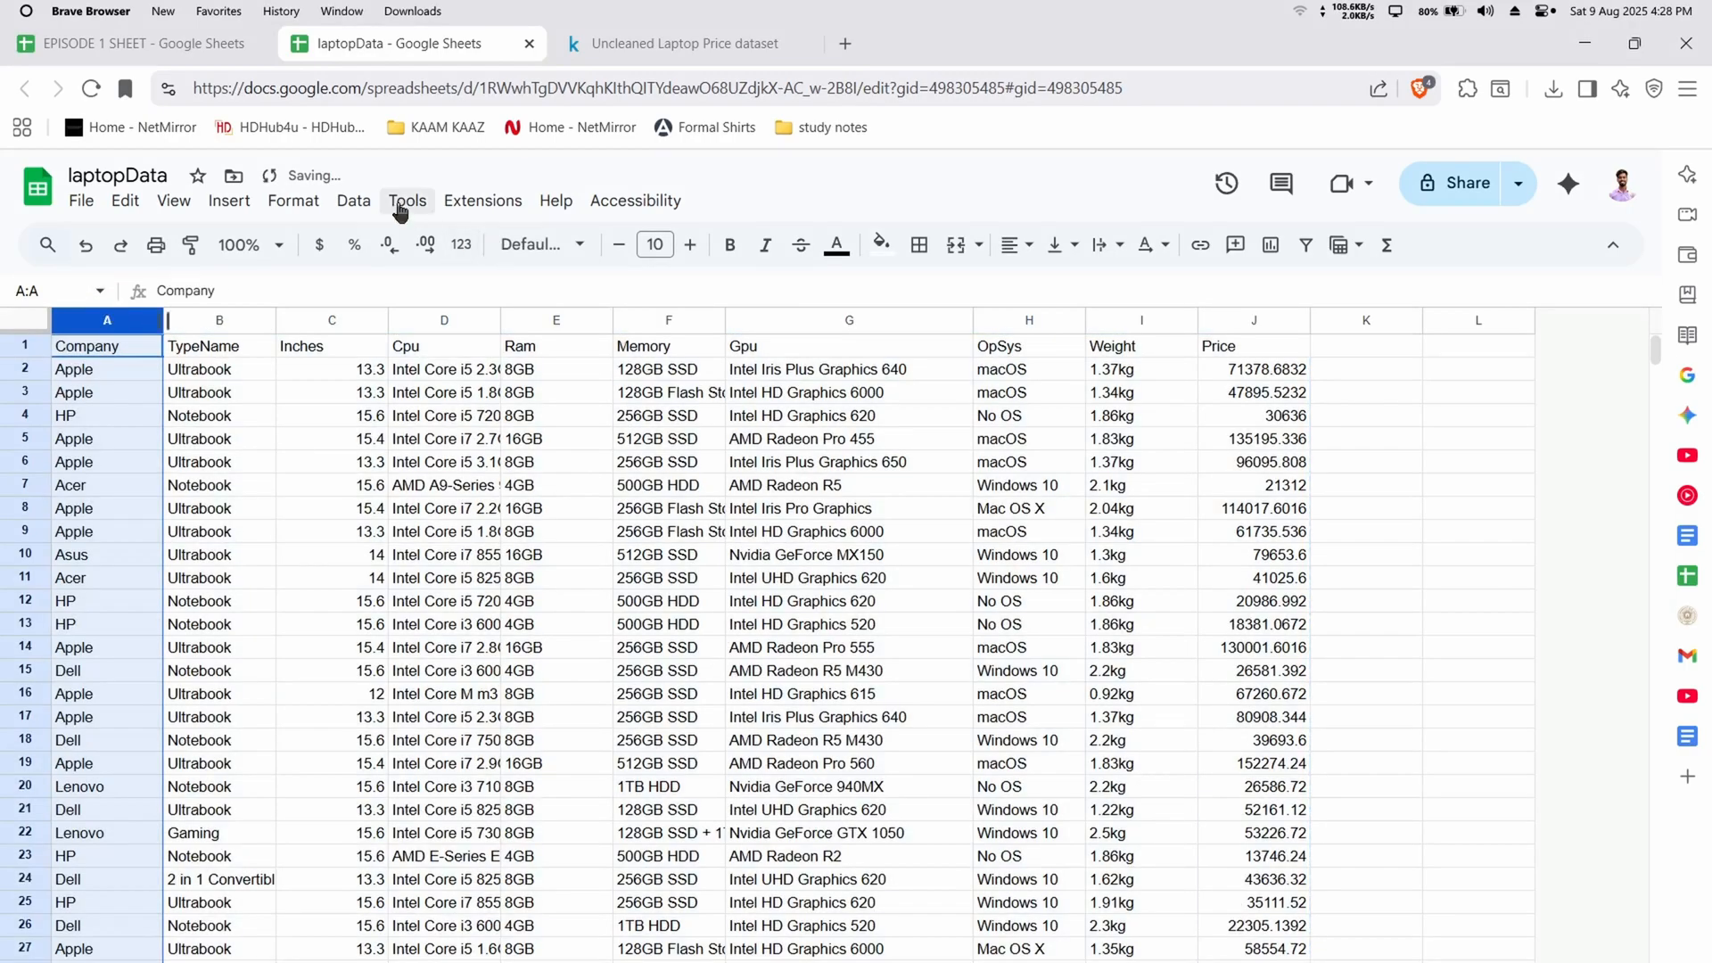
{"action": "left_click", "coordinate": [648, 321]}
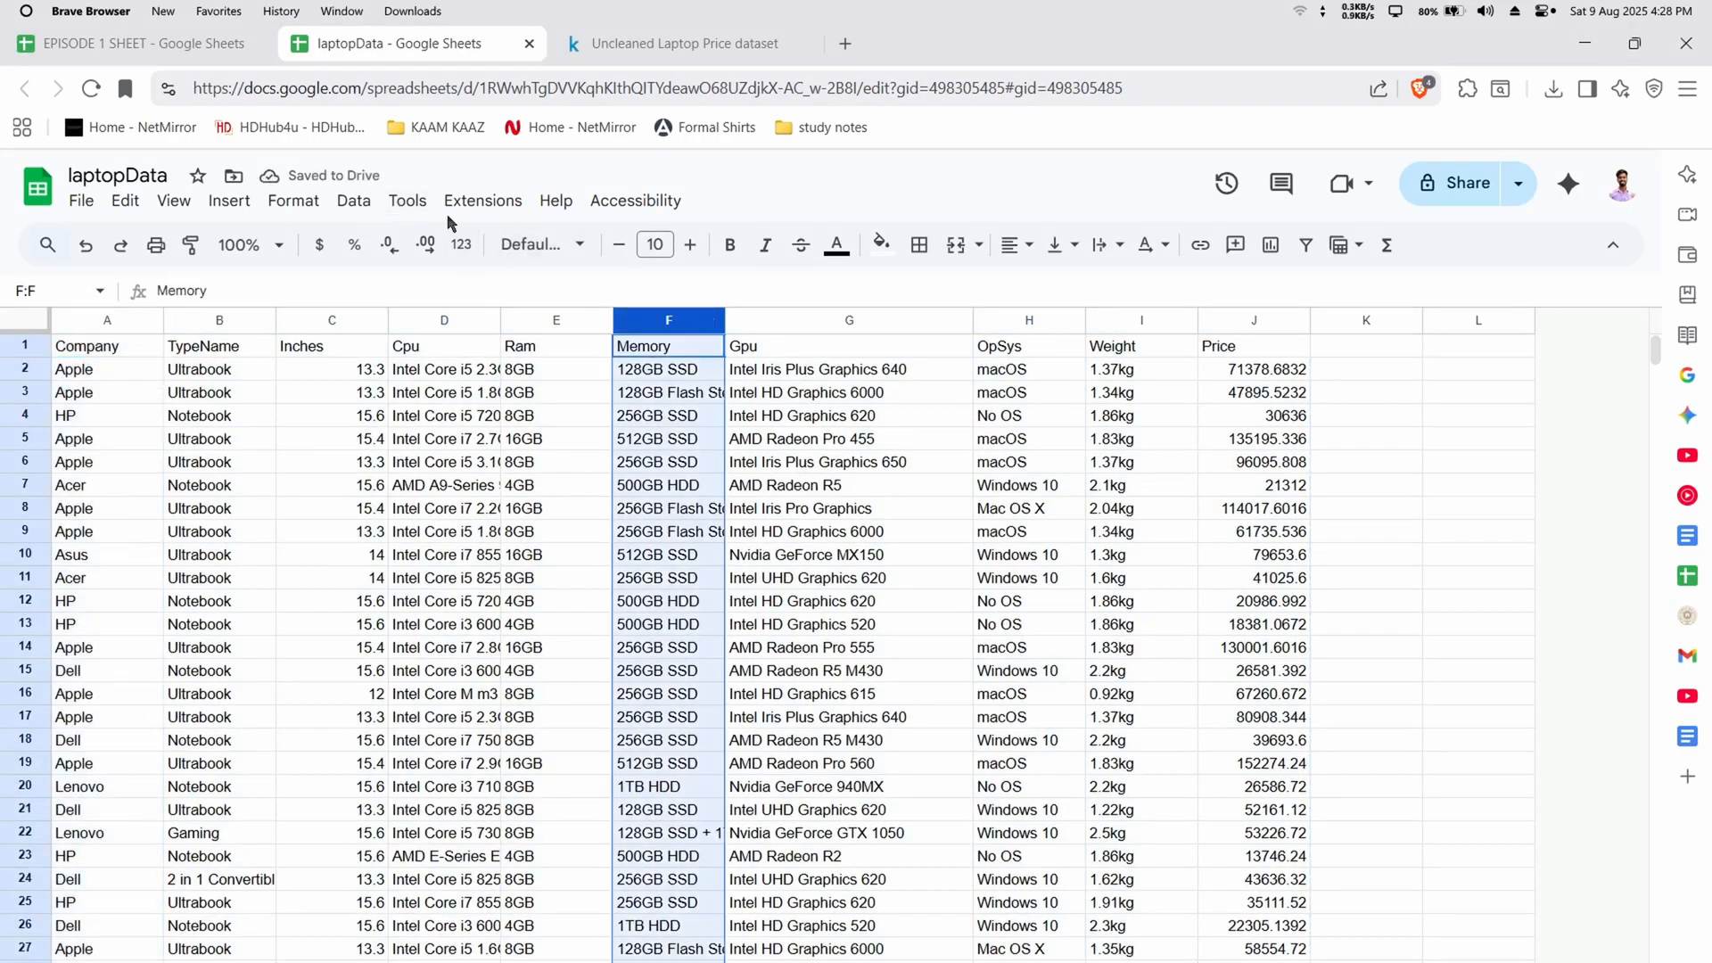
{"action": "left_click", "coordinate": [408, 200]}
{"action": "left_click", "coordinate": [849, 624]}
{"action": "left_click_drag", "start_coordinate": [83, 322], "coordinate": [1253, 363]}
{"action": "left_click", "coordinate": [354, 200]}
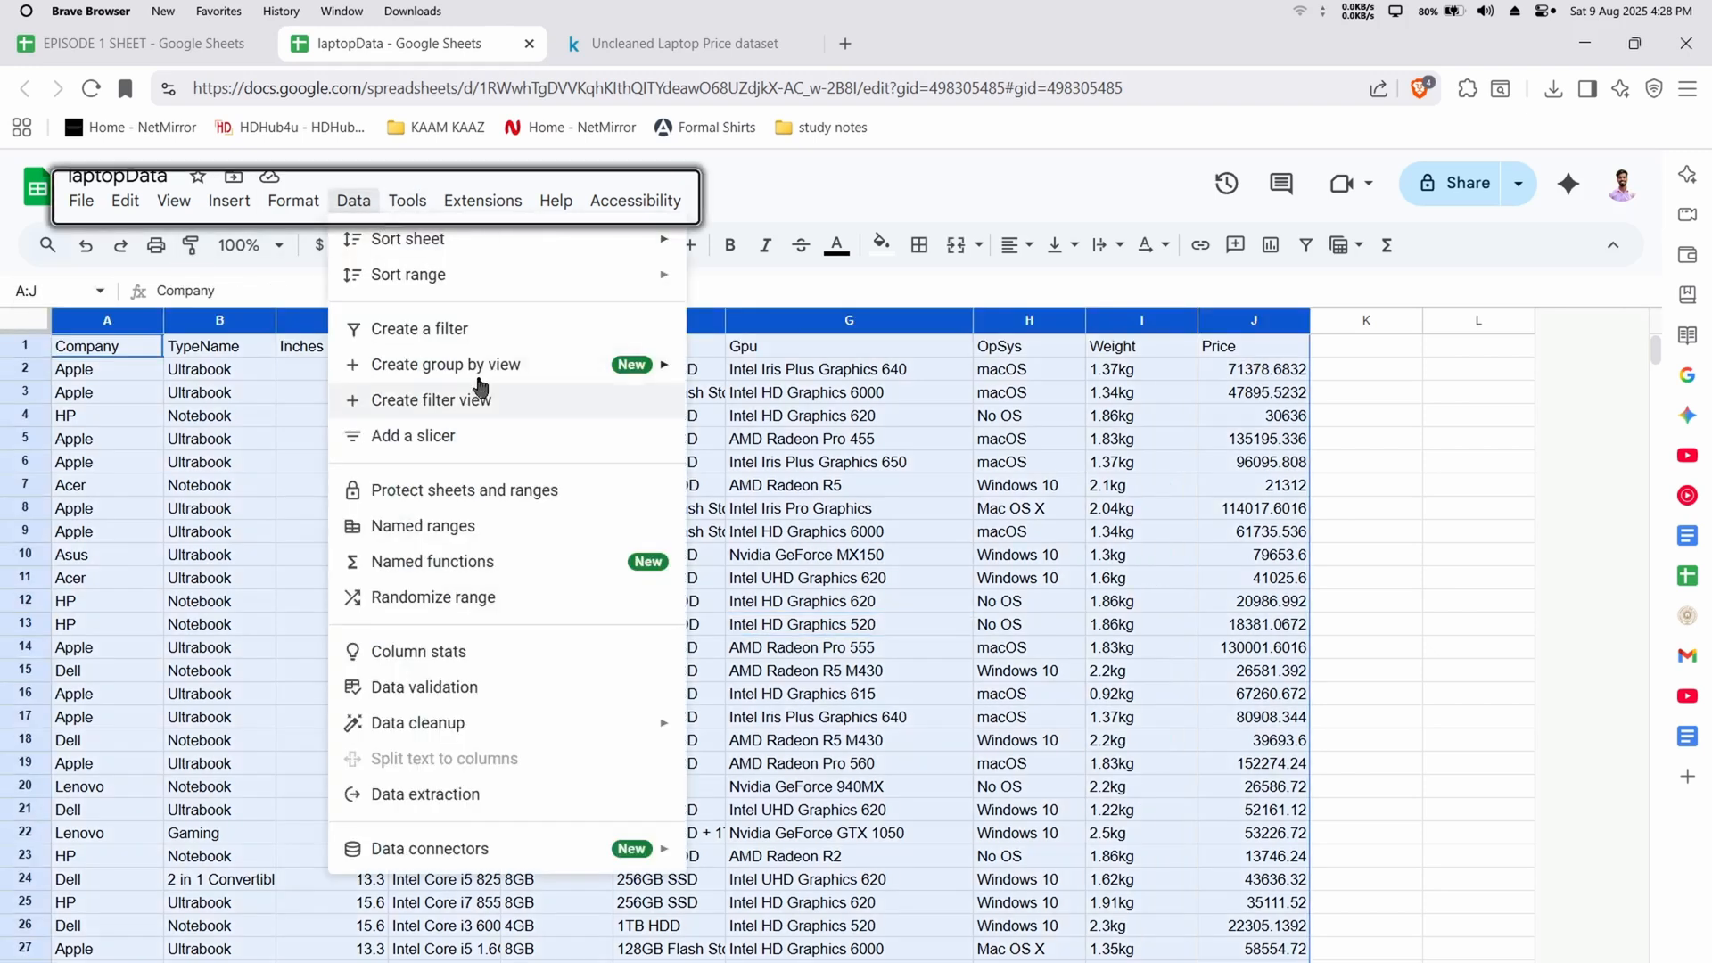
{"action": "left_click", "coordinate": [446, 222]}
Check the filter value lists of the Gpu and OpSys columns for invalid entries
{"action": "left_click", "coordinate": [960, 346]}
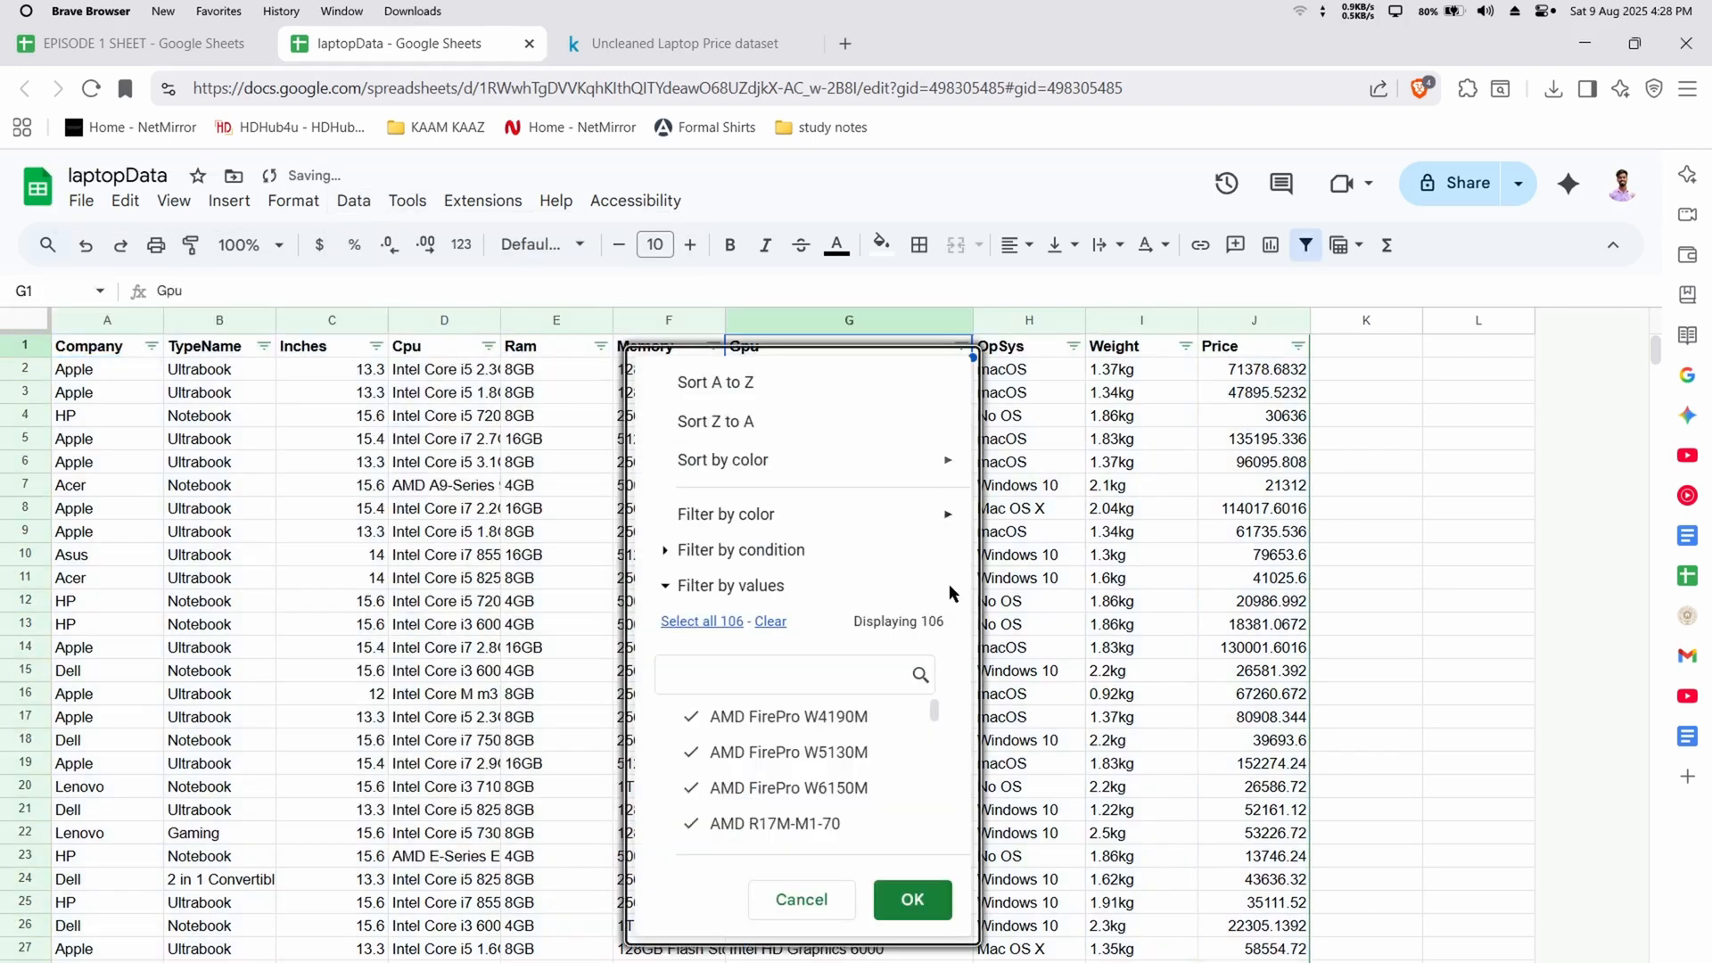
{"action": "scroll", "coordinate": [845, 789], "scroll_direction": "down", "scroll_amount": 20}
{"action": "scroll", "coordinate": [844, 789], "scroll_direction": "down", "scroll_amount": 5}
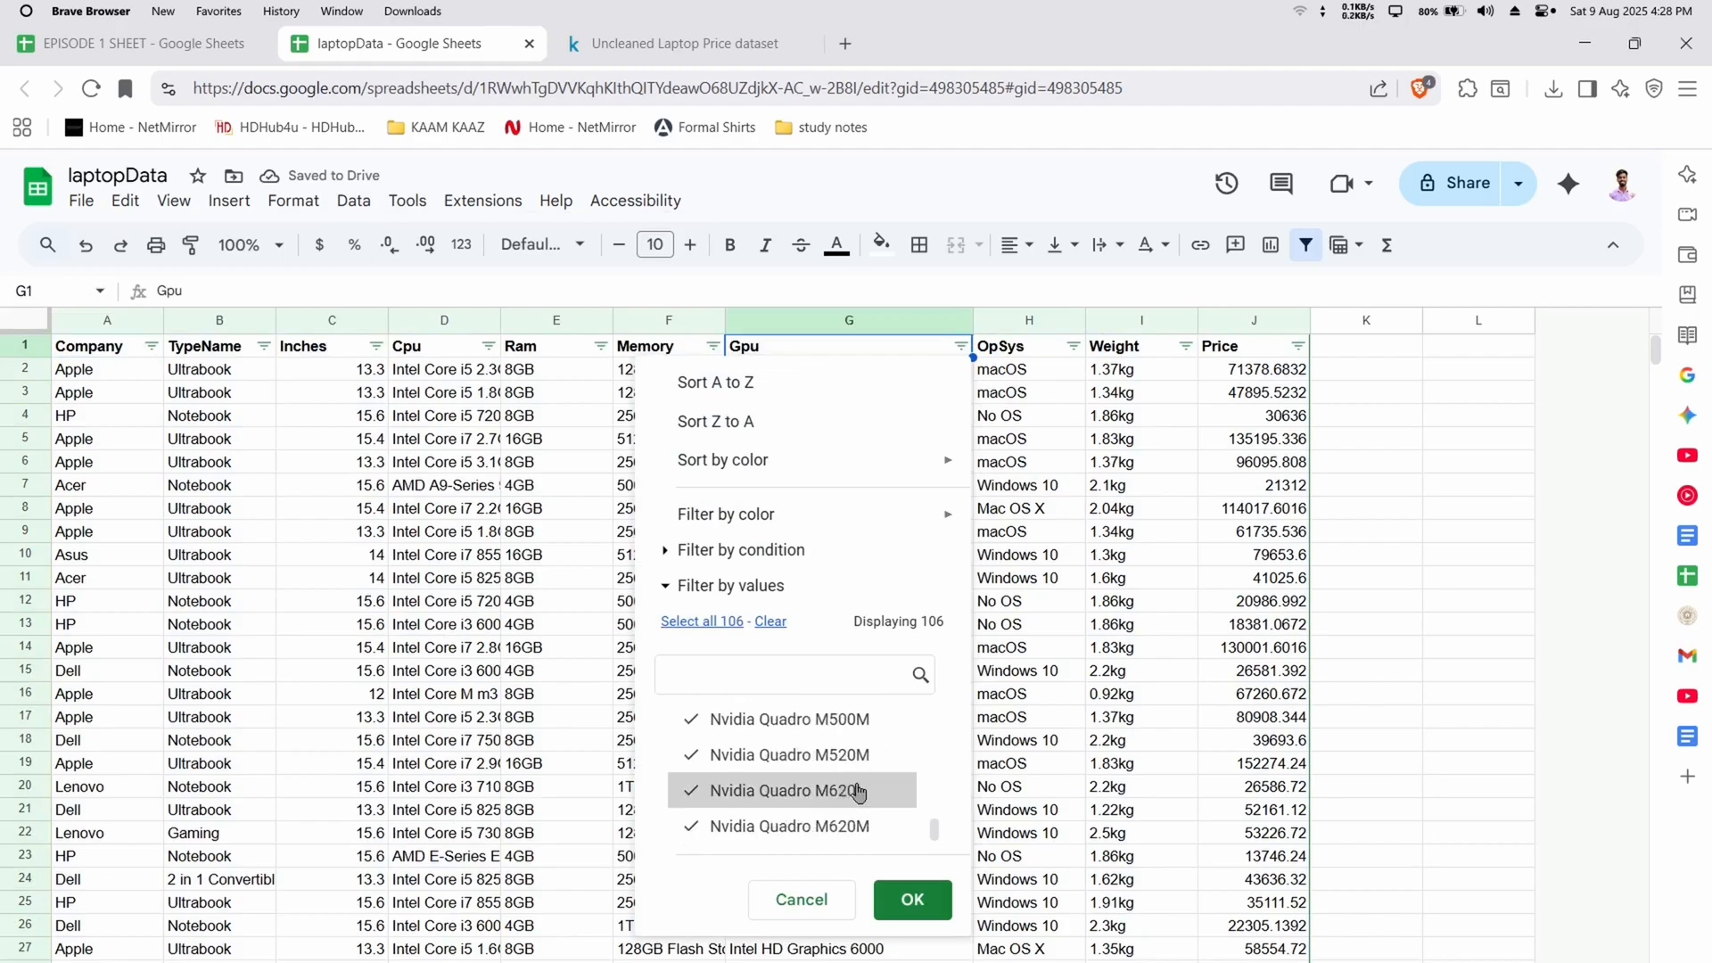
{"action": "left_click", "coordinate": [1207, 614]}
{"action": "left_click", "coordinate": [1073, 346]}
{"action": "scroll", "coordinate": [963, 803], "scroll_direction": "down", "scroll_amount": 5}
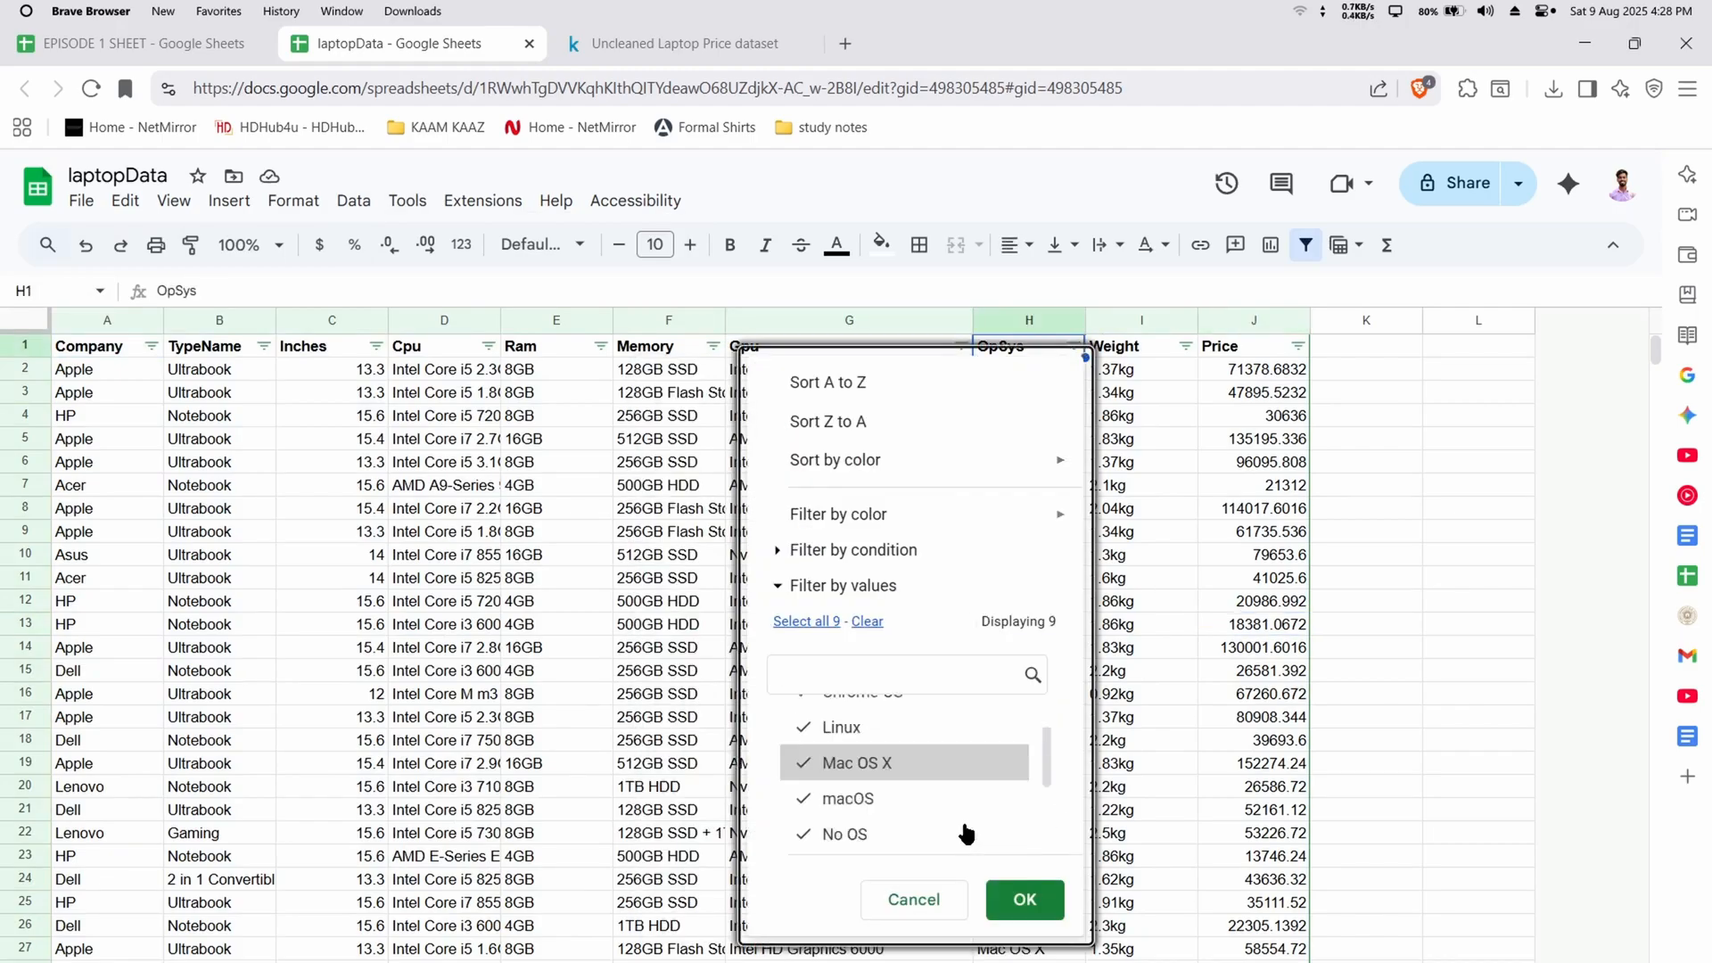
{"action": "left_click", "coordinate": [1266, 671]}
Filter the Weight column to show only the rows with the value "?"
{"action": "left_click", "coordinate": [1186, 346]}
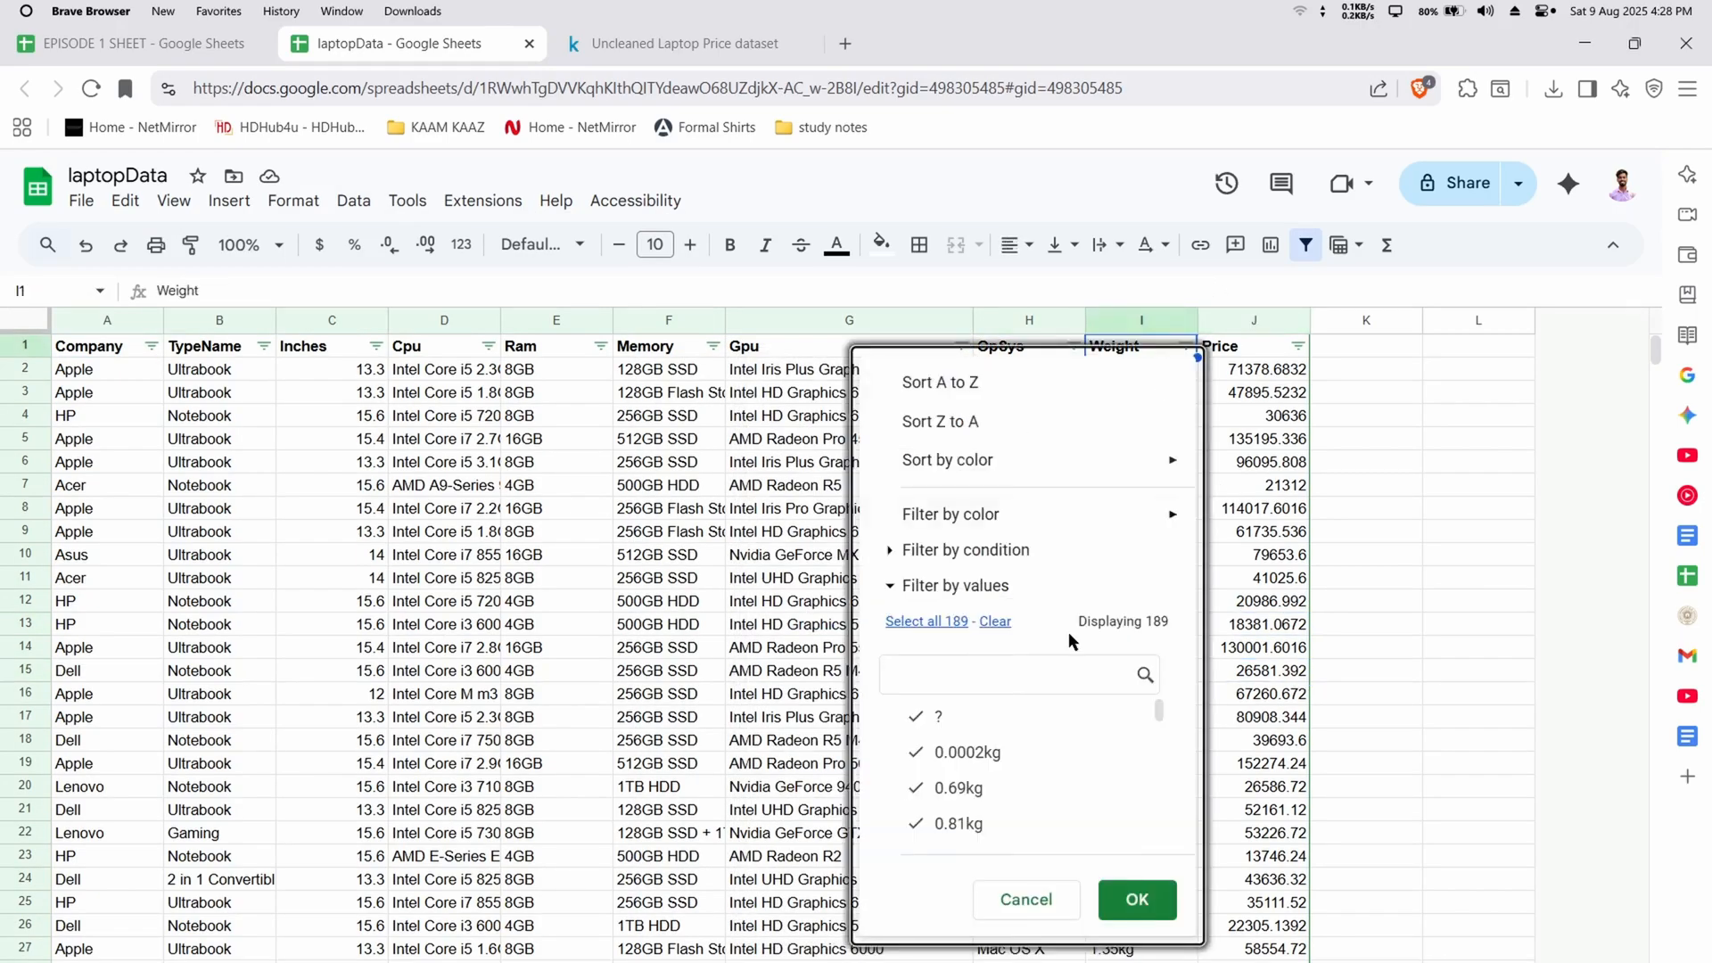
{"action": "scroll", "coordinate": [964, 758], "scroll_direction": "down", "scroll_amount": 3}
{"action": "scroll", "coordinate": [963, 758], "scroll_direction": "up", "scroll_amount": 3}
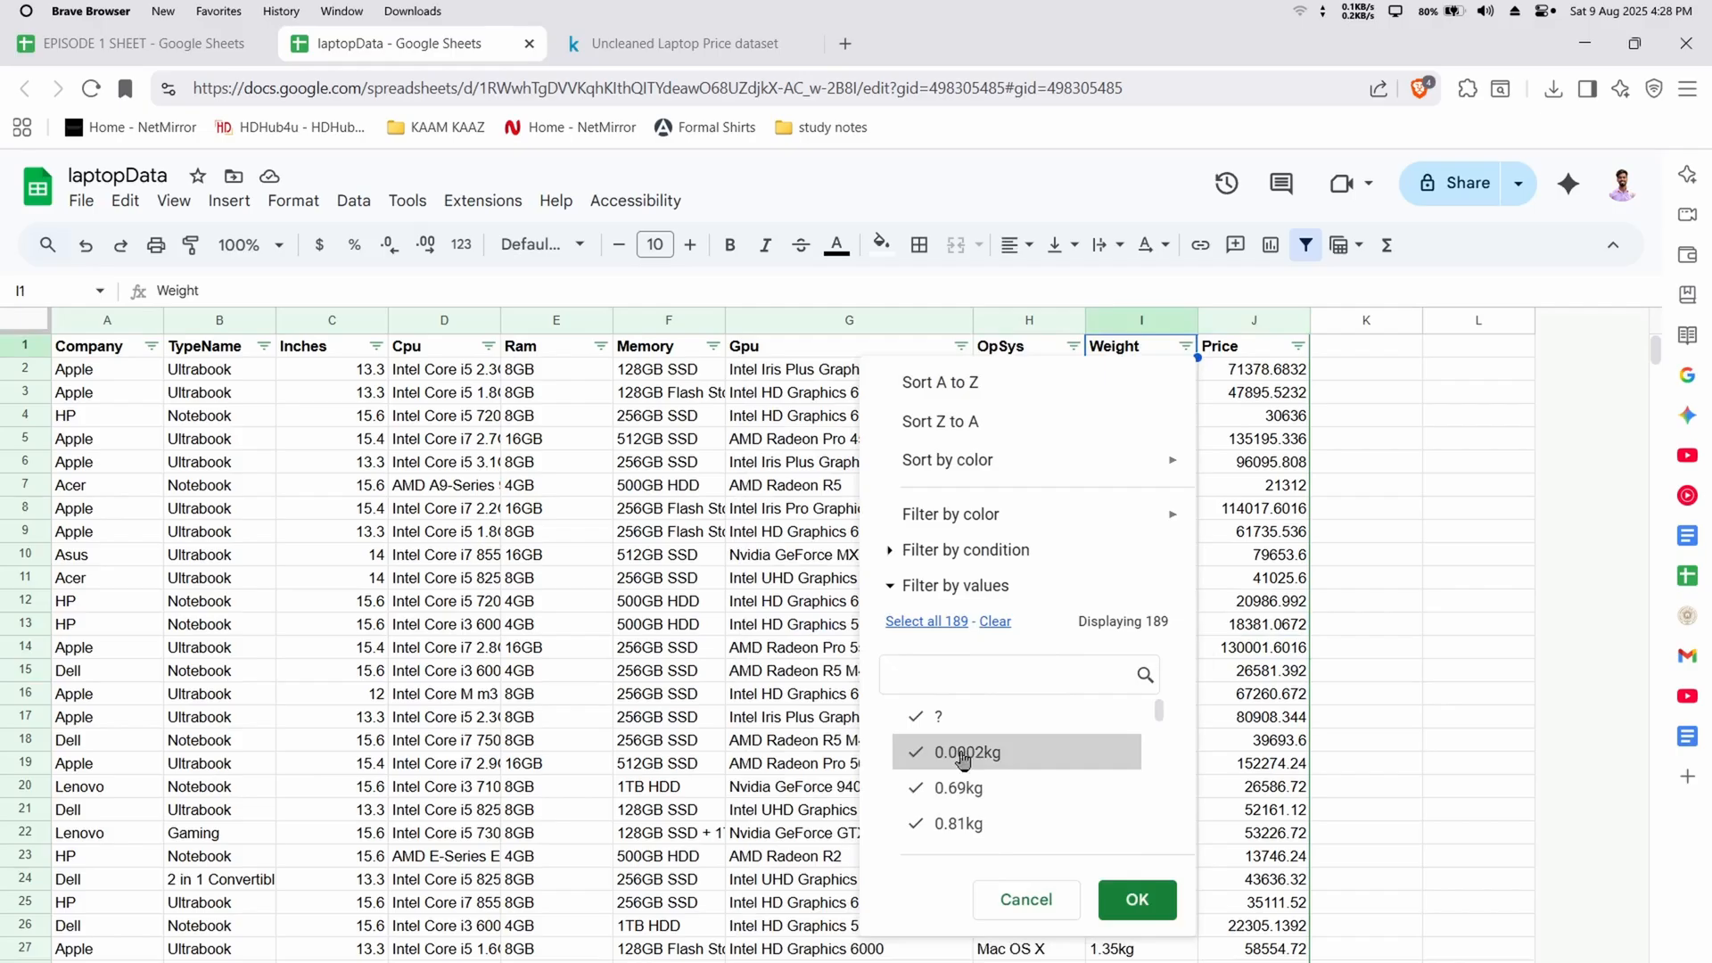
{"action": "left_click", "coordinate": [995, 622]}
{"action": "left_click", "coordinate": [972, 717]}
{"action": "left_click", "coordinate": [1106, 891]}
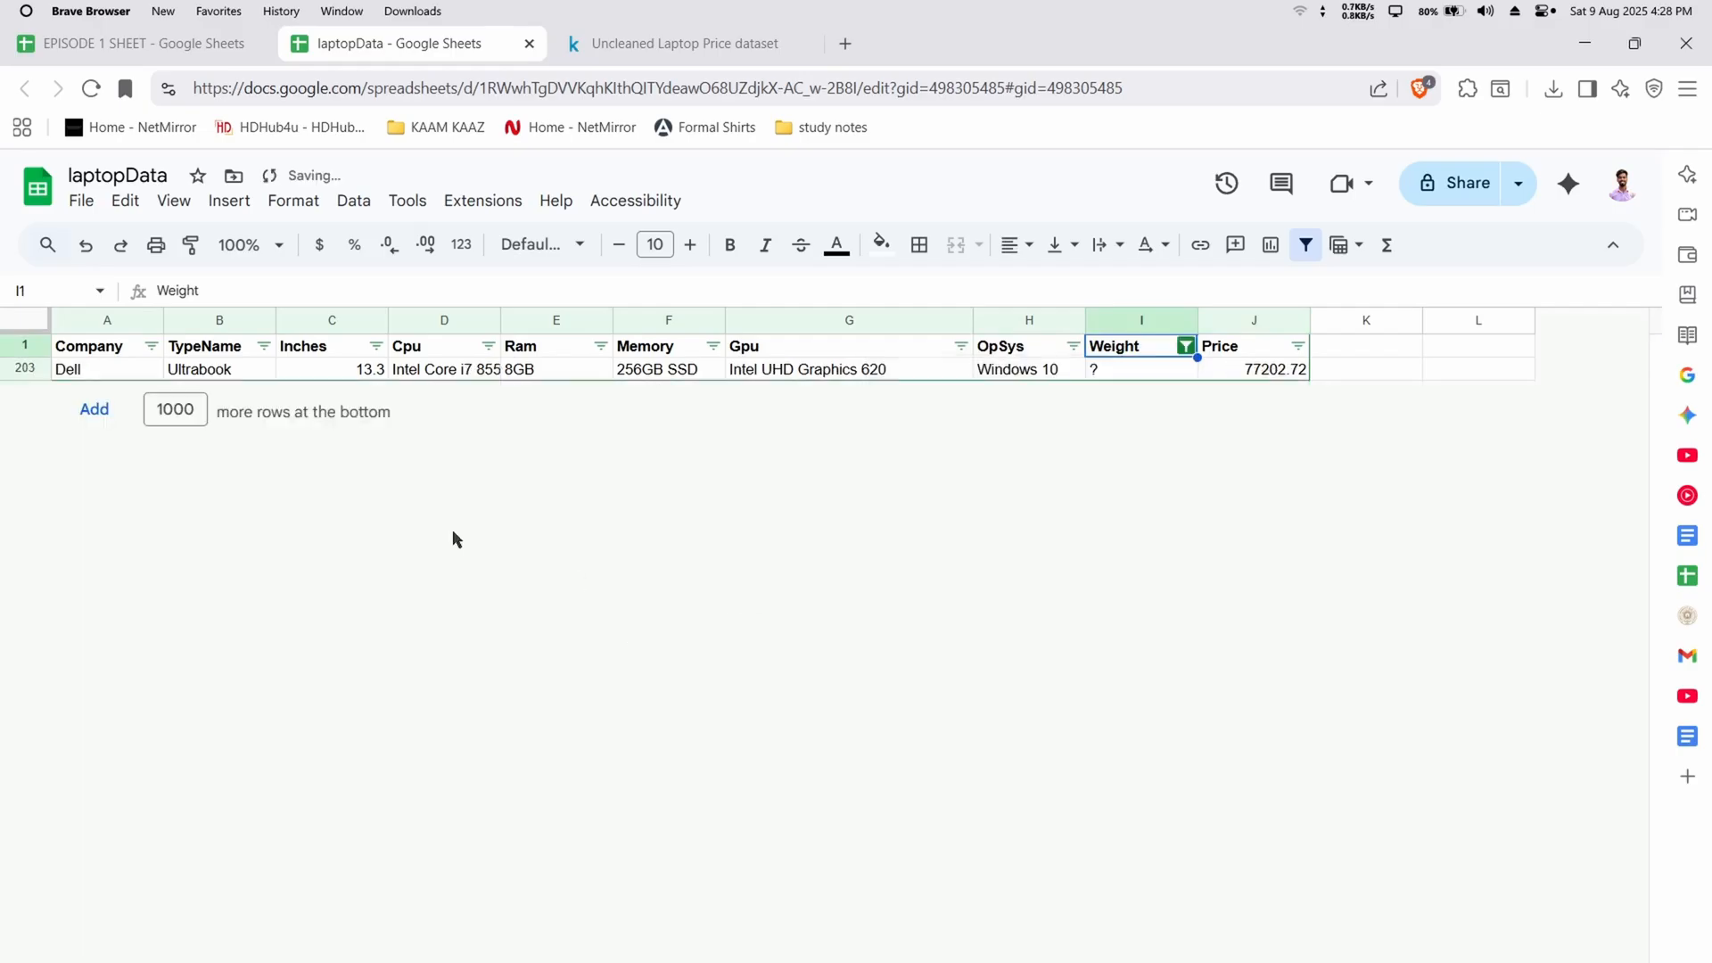
Delete the row whose weight is "?" and select all values in the Weight filter again
{"action": "right_click", "coordinate": [38, 370]}
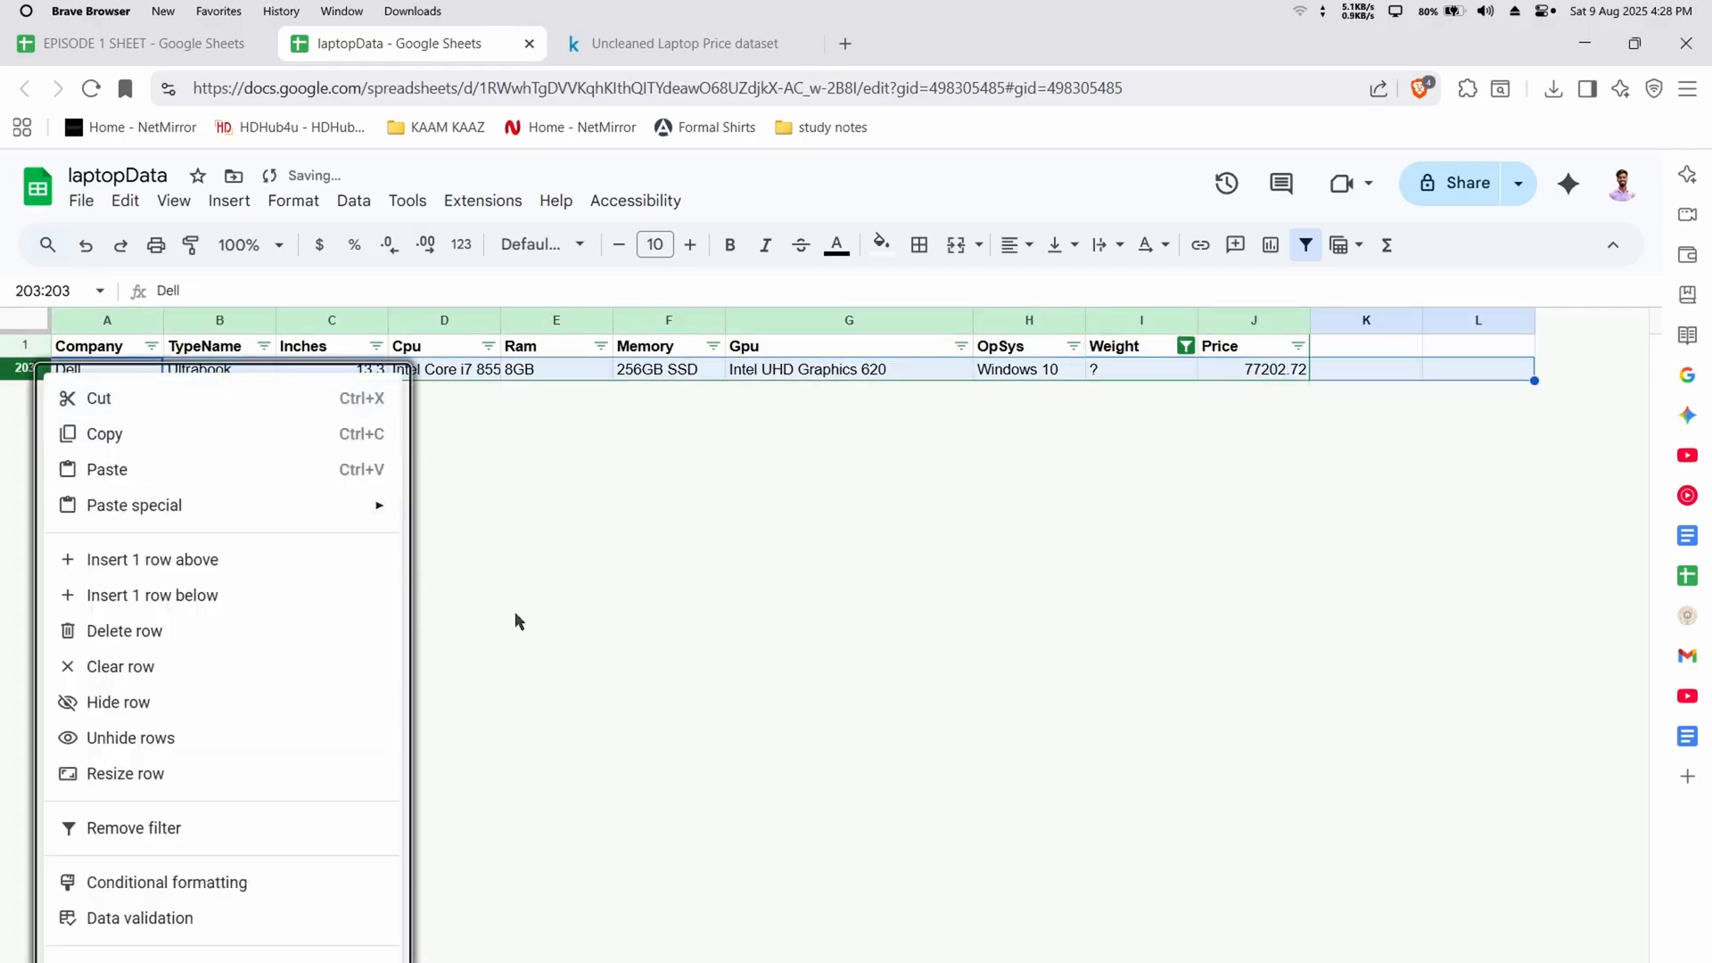
{"action": "left_click", "coordinate": [276, 637]}
{"action": "left_click", "coordinate": [1186, 346]}
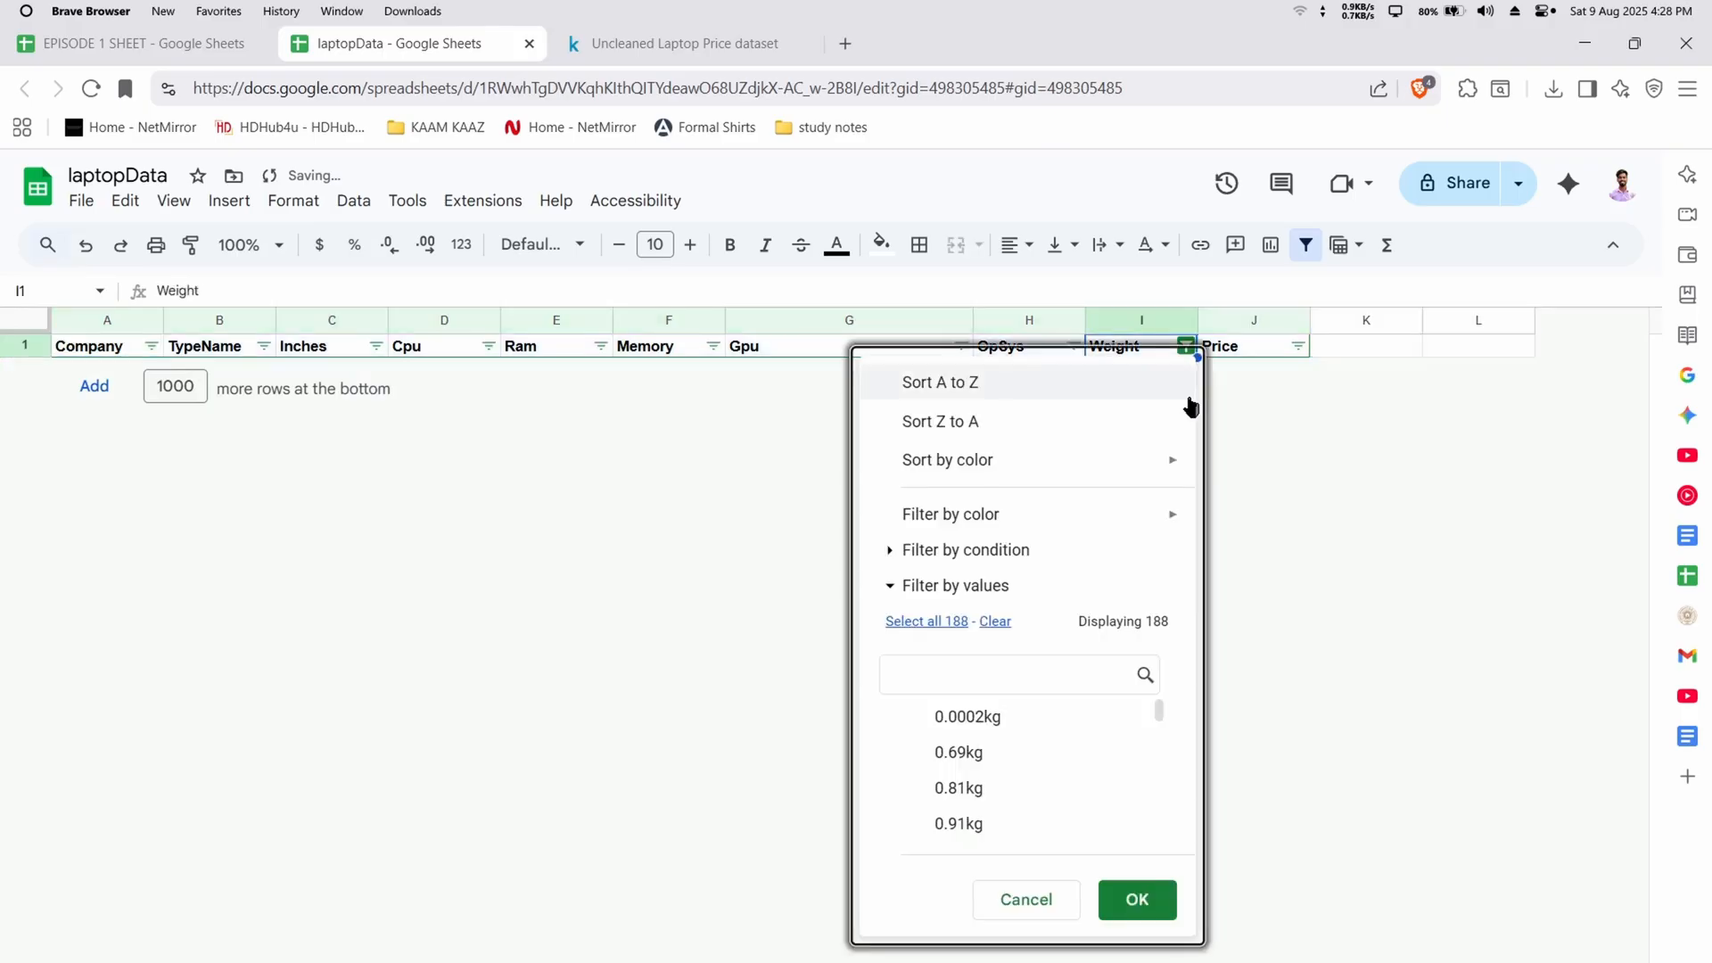
{"action": "left_click", "coordinate": [957, 622]}
{"action": "left_click", "coordinate": [1137, 899]}
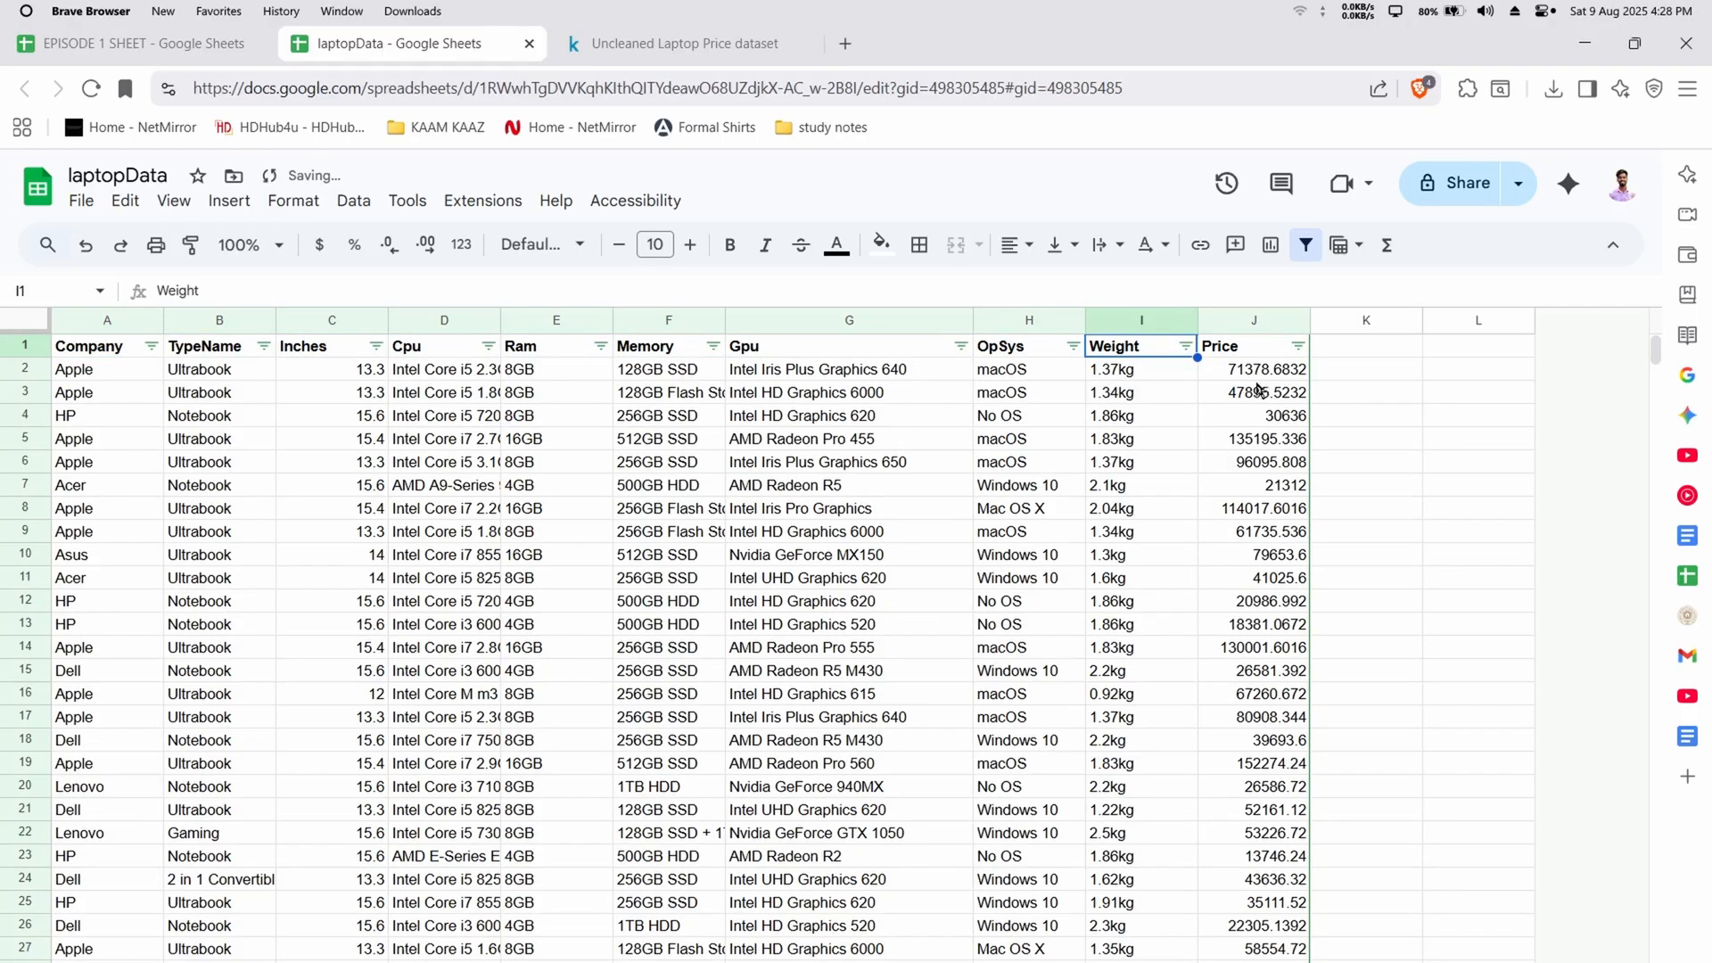
Check the filter value list of the Price column for invalid entries
{"action": "left_click", "coordinate": [1298, 346]}
{"action": "scroll", "coordinate": [1159, 785], "scroll_direction": "down", "scroll_amount": 15}
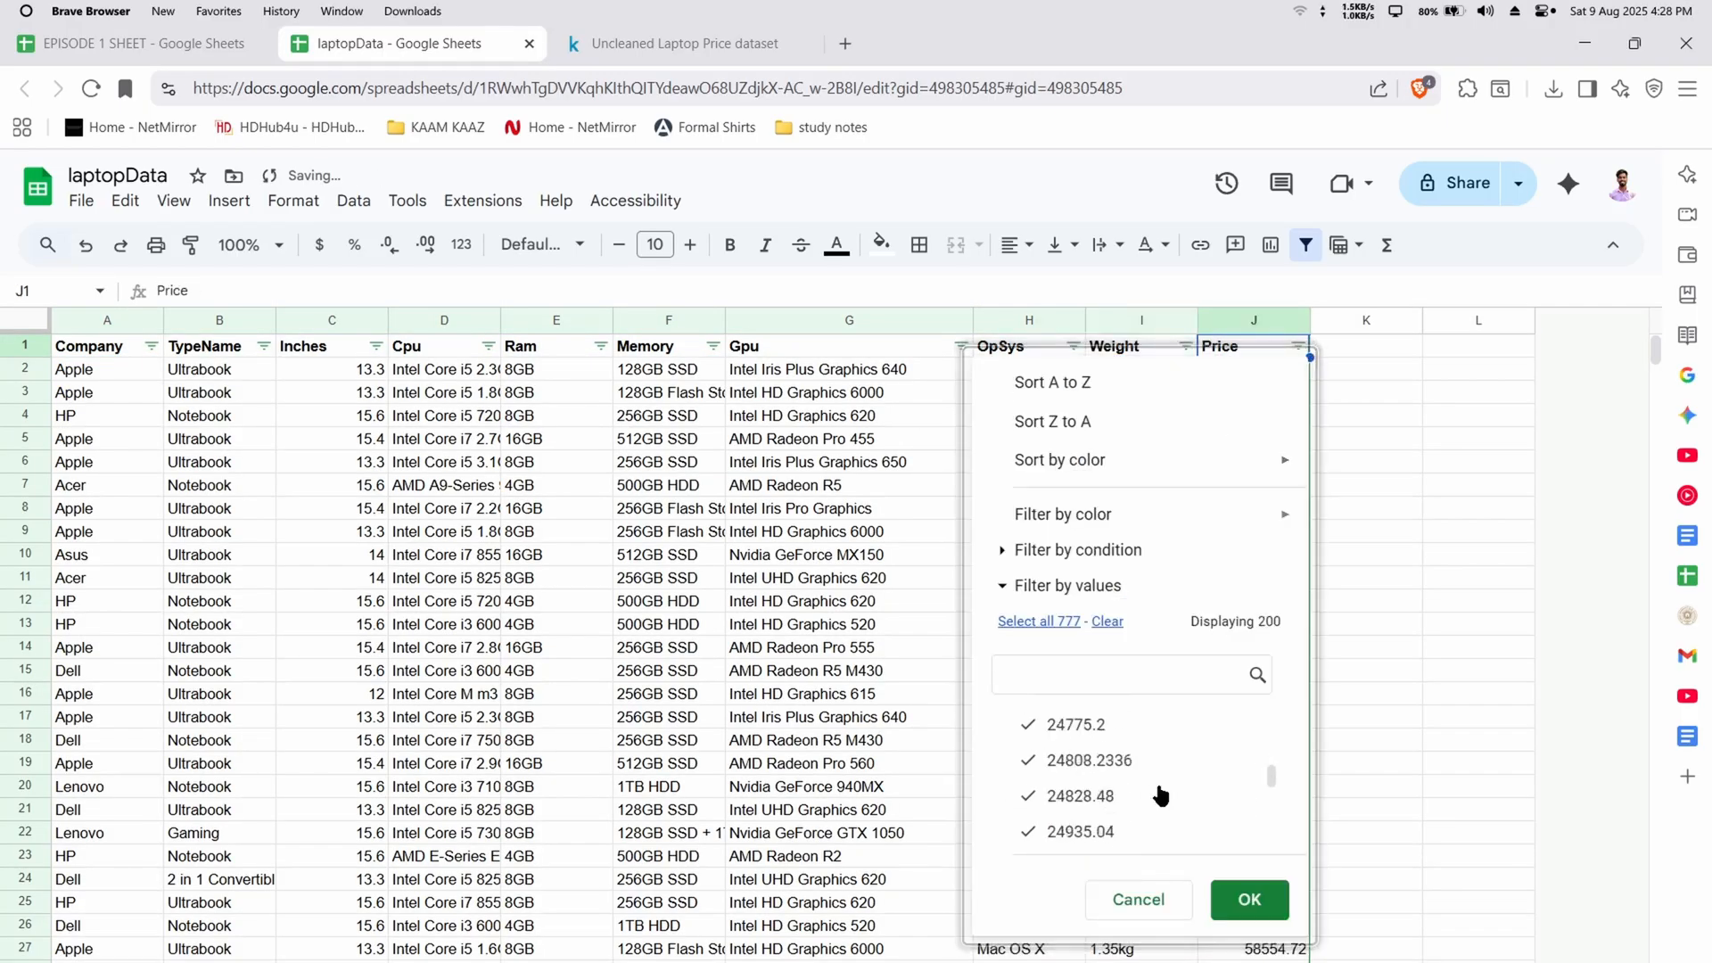
{"action": "scroll", "coordinate": [1160, 789], "scroll_direction": "down", "scroll_amount": 5}
{"action": "left_click", "coordinate": [1158, 898]}
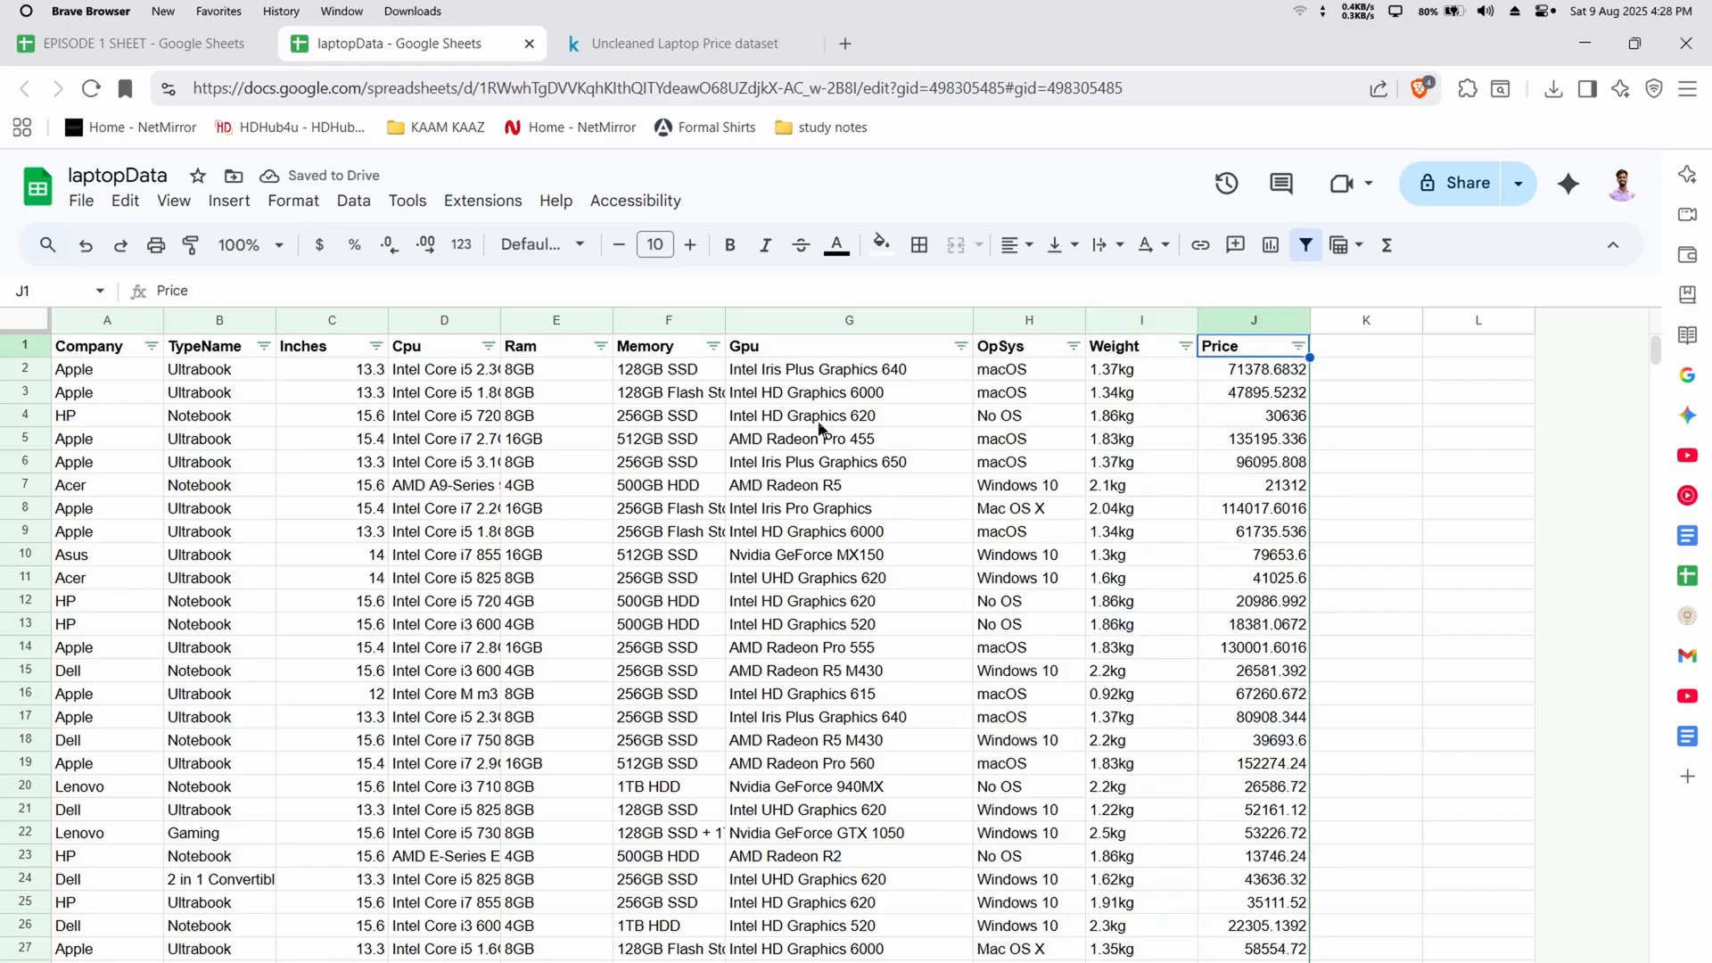
Filter the Memory column to show only the rows with the value "?"
{"action": "left_click", "coordinate": [715, 346]}
{"action": "left_click", "coordinate": [515, 621]}
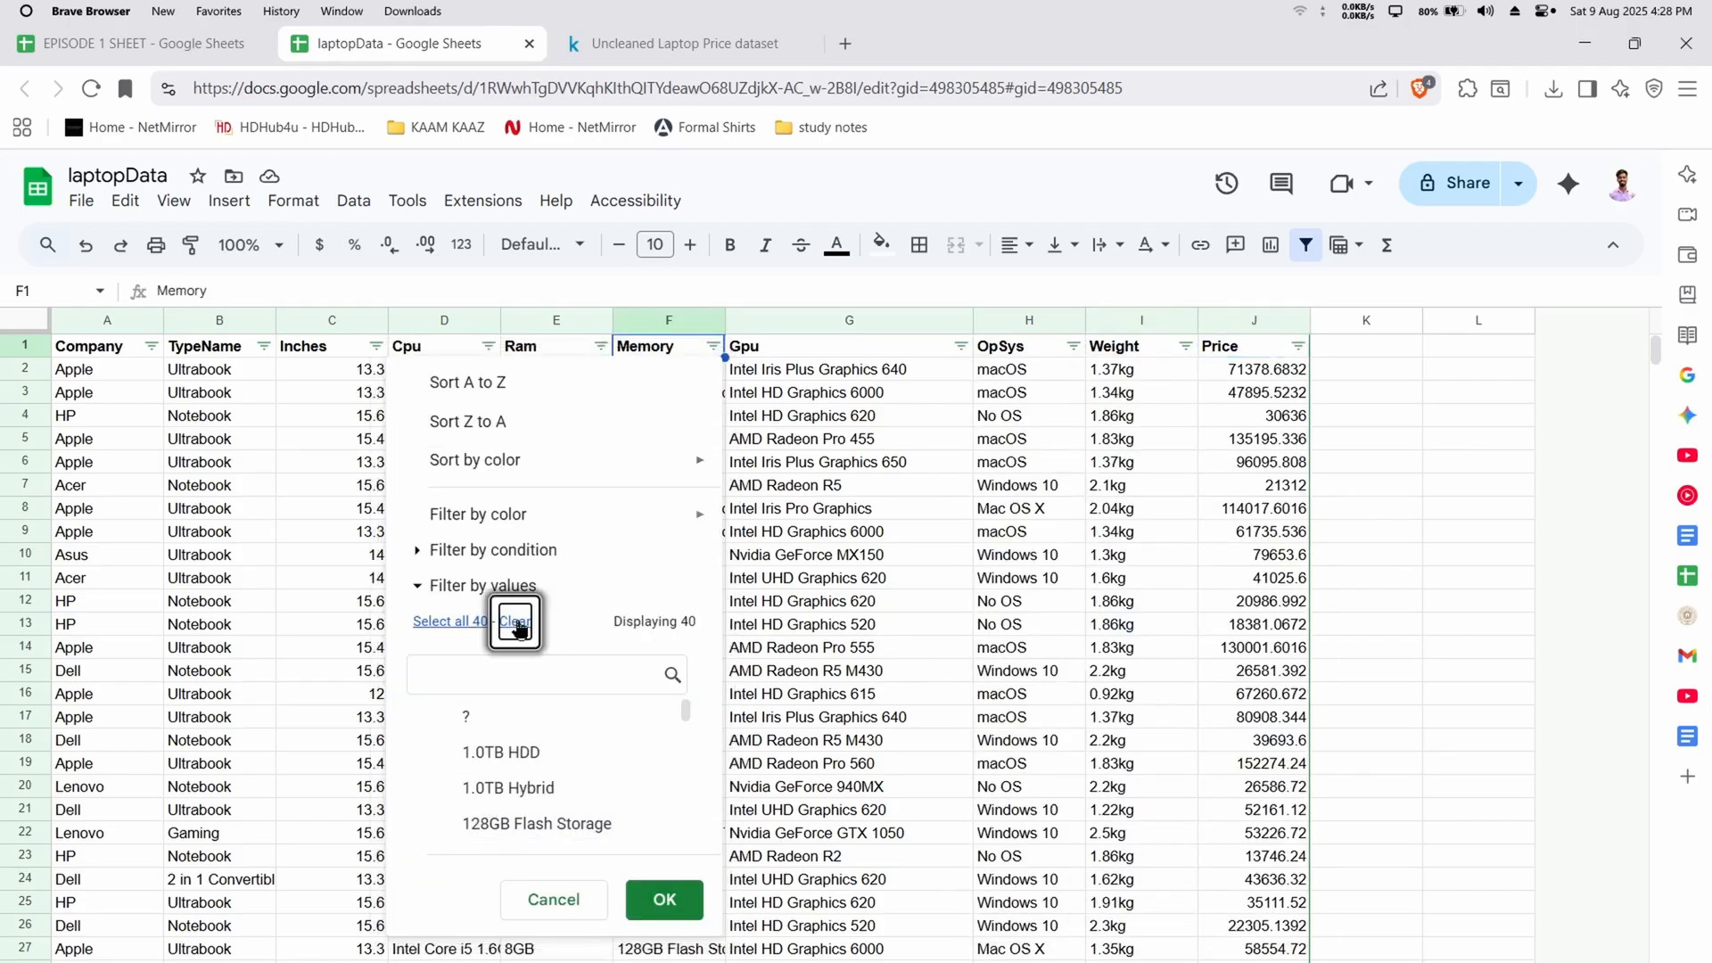
{"action": "left_click", "coordinate": [553, 718]}
{"action": "left_click", "coordinate": [665, 899]}
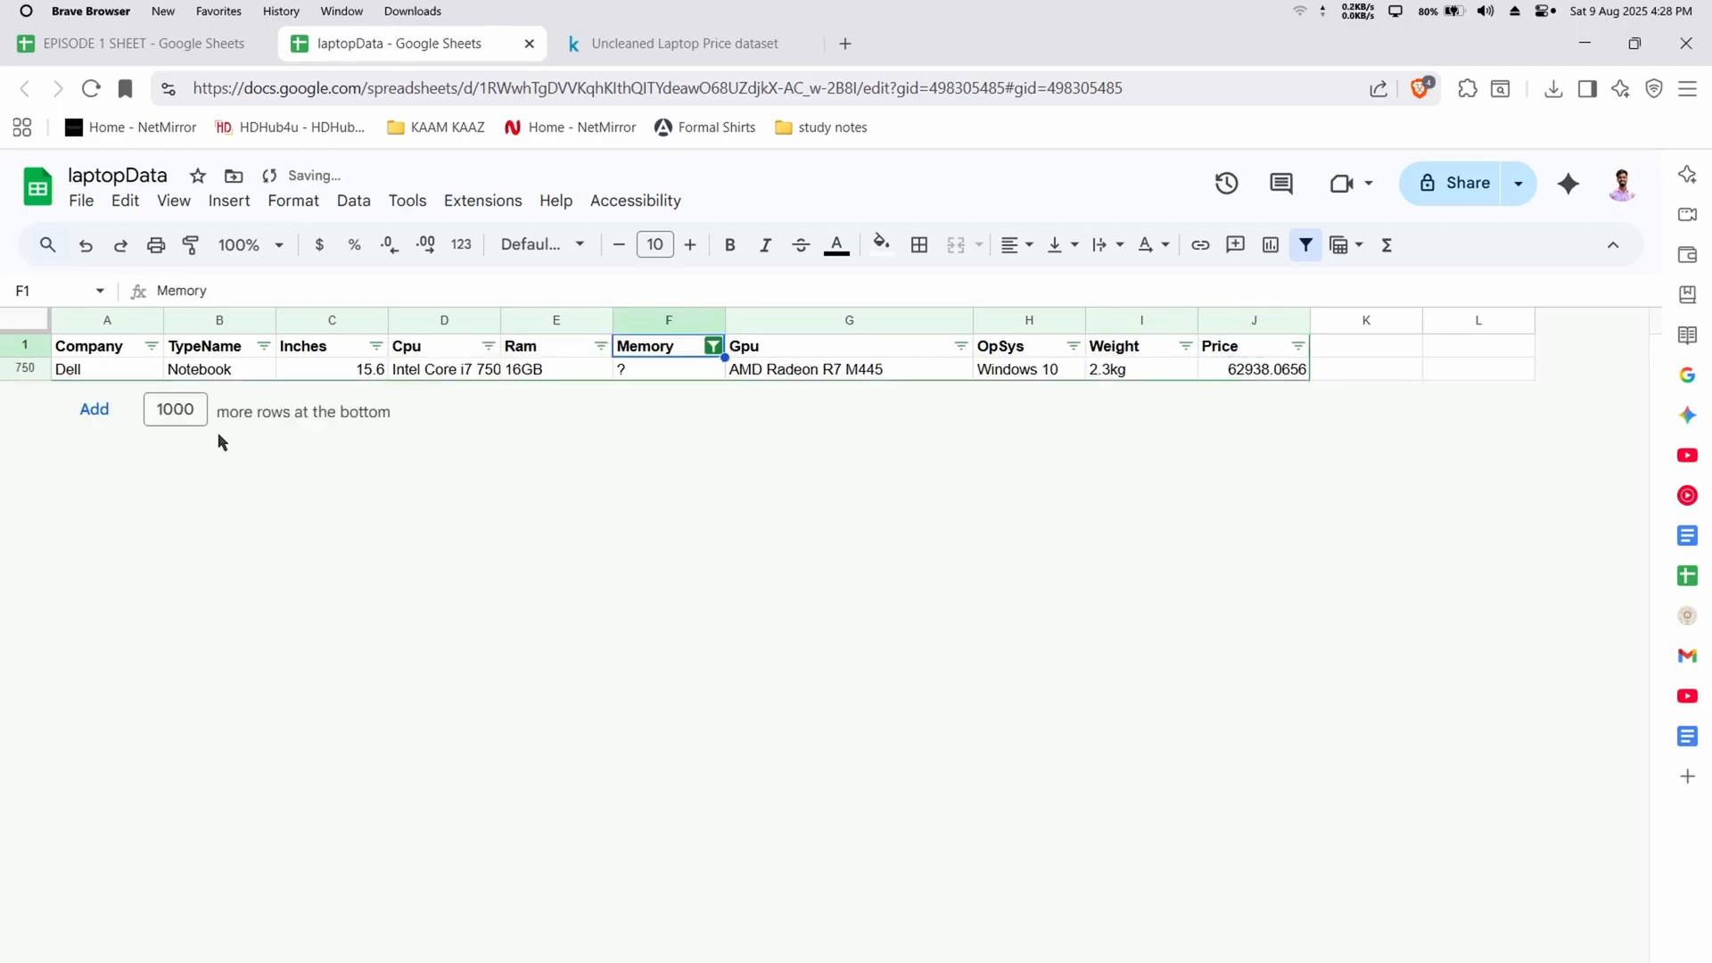
Delete the row whose memory is "?" and select all values in the Memory filter again
{"action": "right_click", "coordinate": [18, 366]}
{"action": "left_click", "coordinate": [201, 624]}
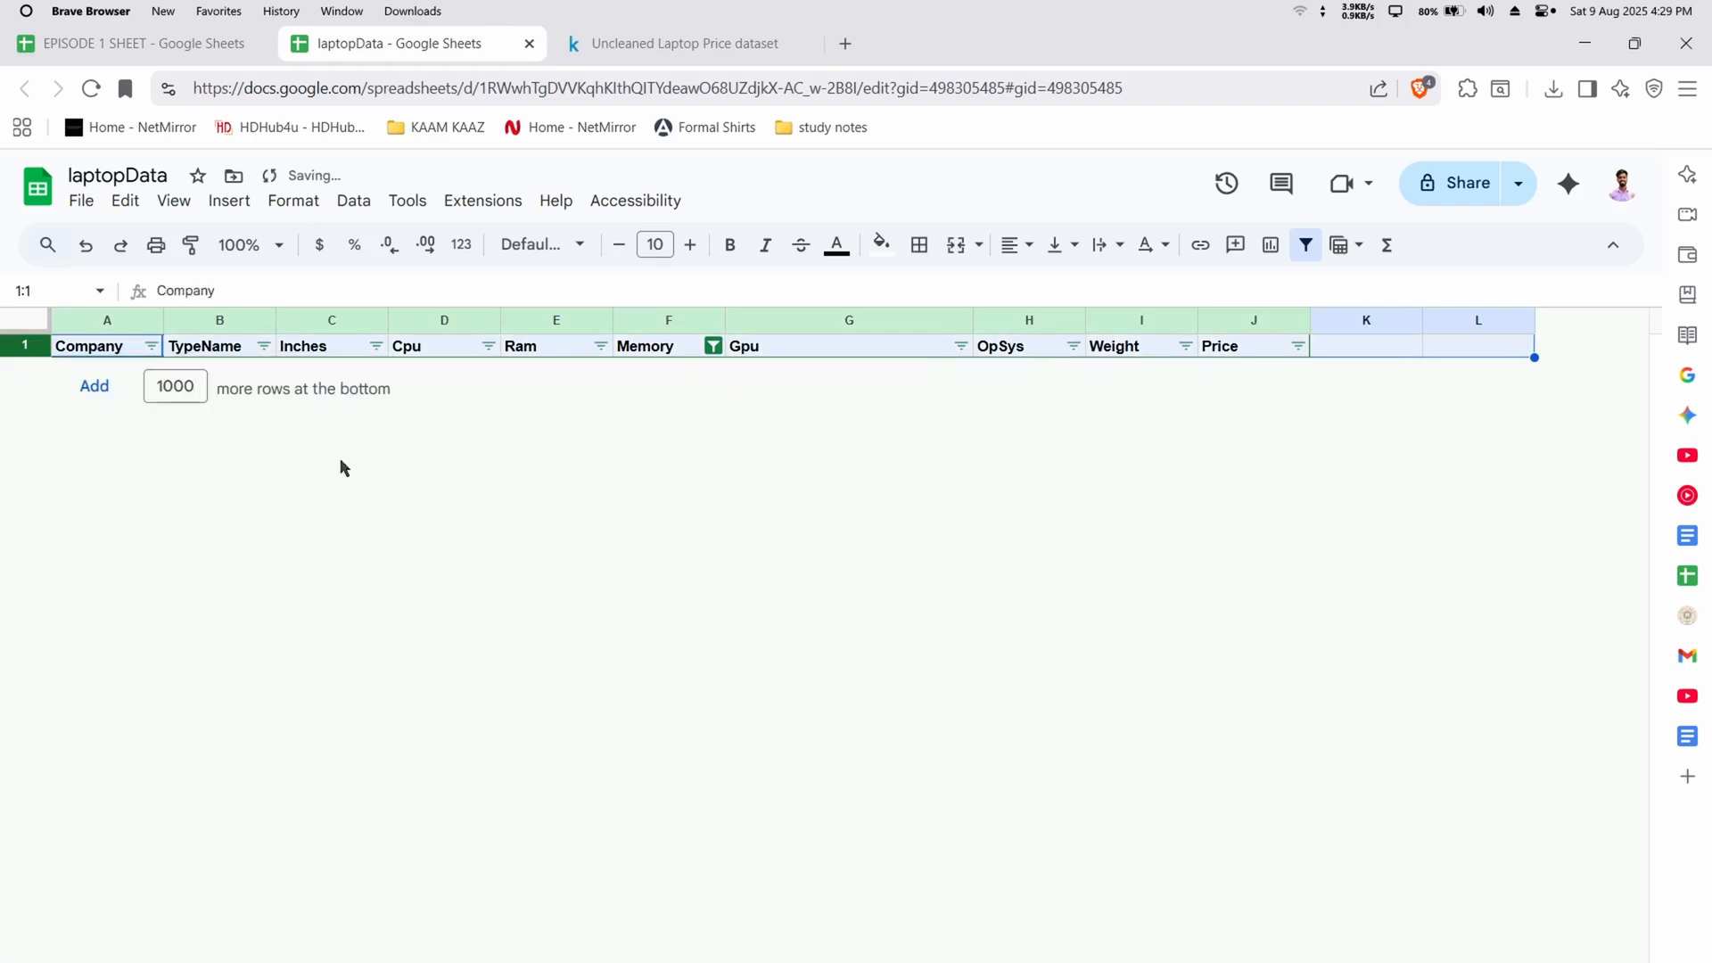
{"action": "left_click", "coordinate": [713, 346]}
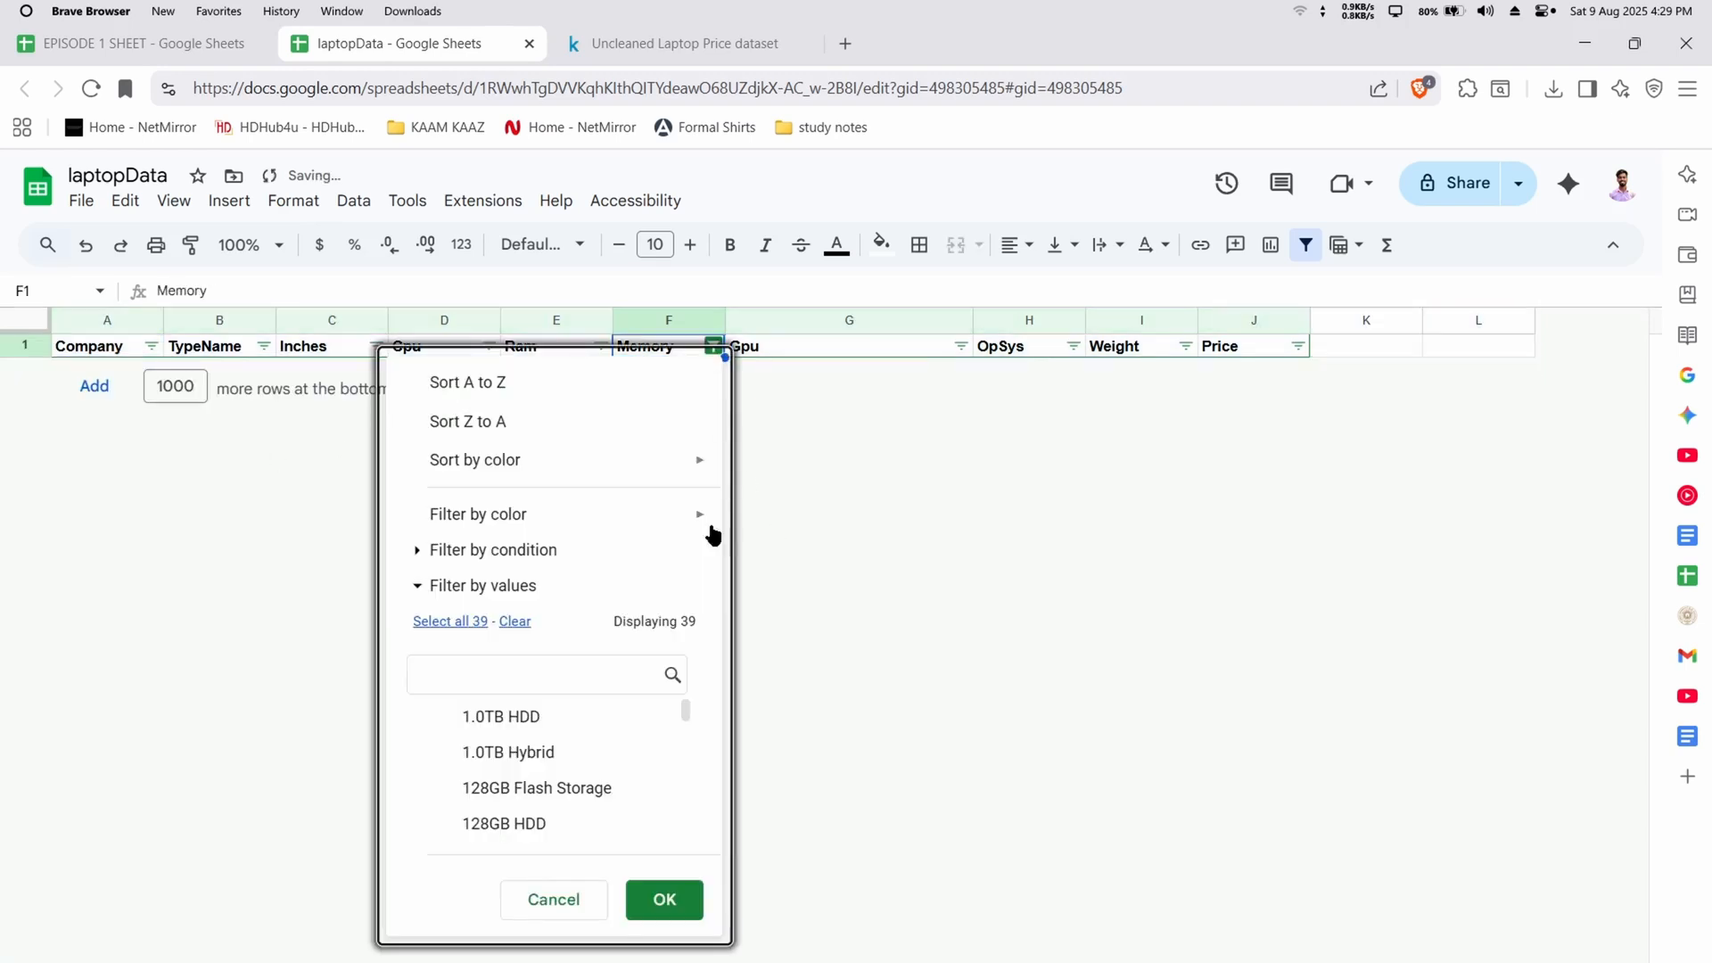
{"action": "left_click", "coordinate": [450, 622]}
{"action": "left_click", "coordinate": [664, 899]}
{"action": "scroll", "coordinate": [390, 602], "scroll_direction": "down", "scroll_amount": 20}
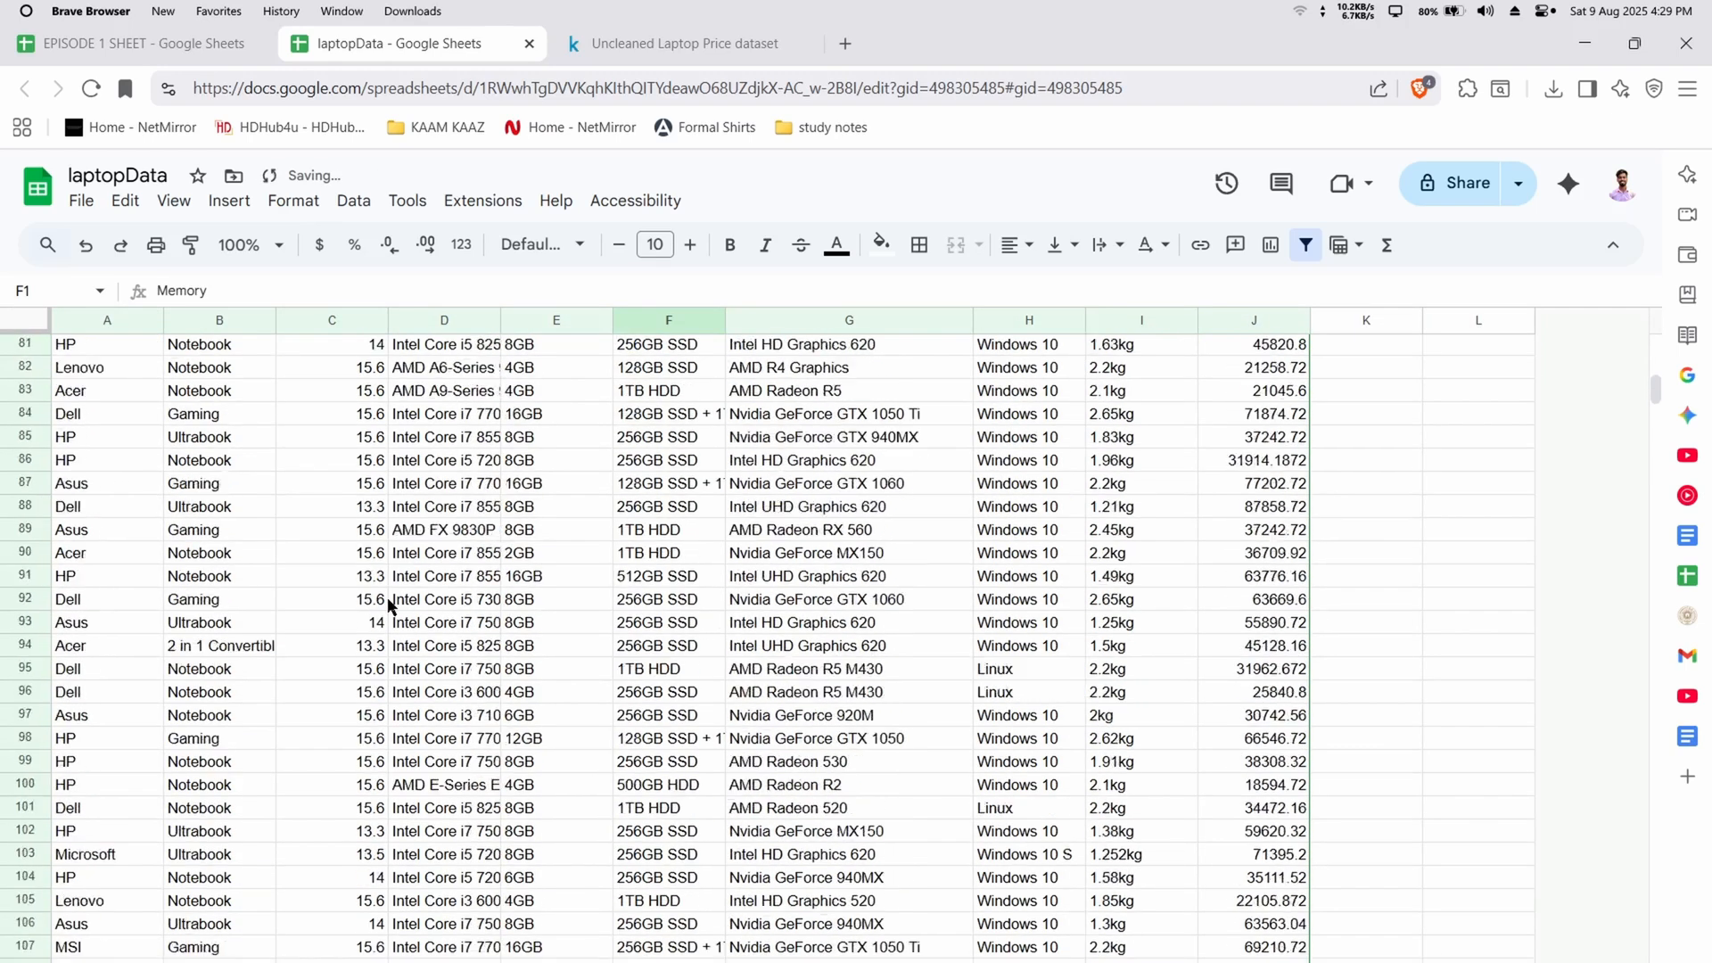
{"action": "scroll", "coordinate": [390, 605], "scroll_direction": "up", "scroll_amount": 20}
Filter the Inches column to show only the rows with the value "?"
{"action": "left_click", "coordinate": [376, 347]}
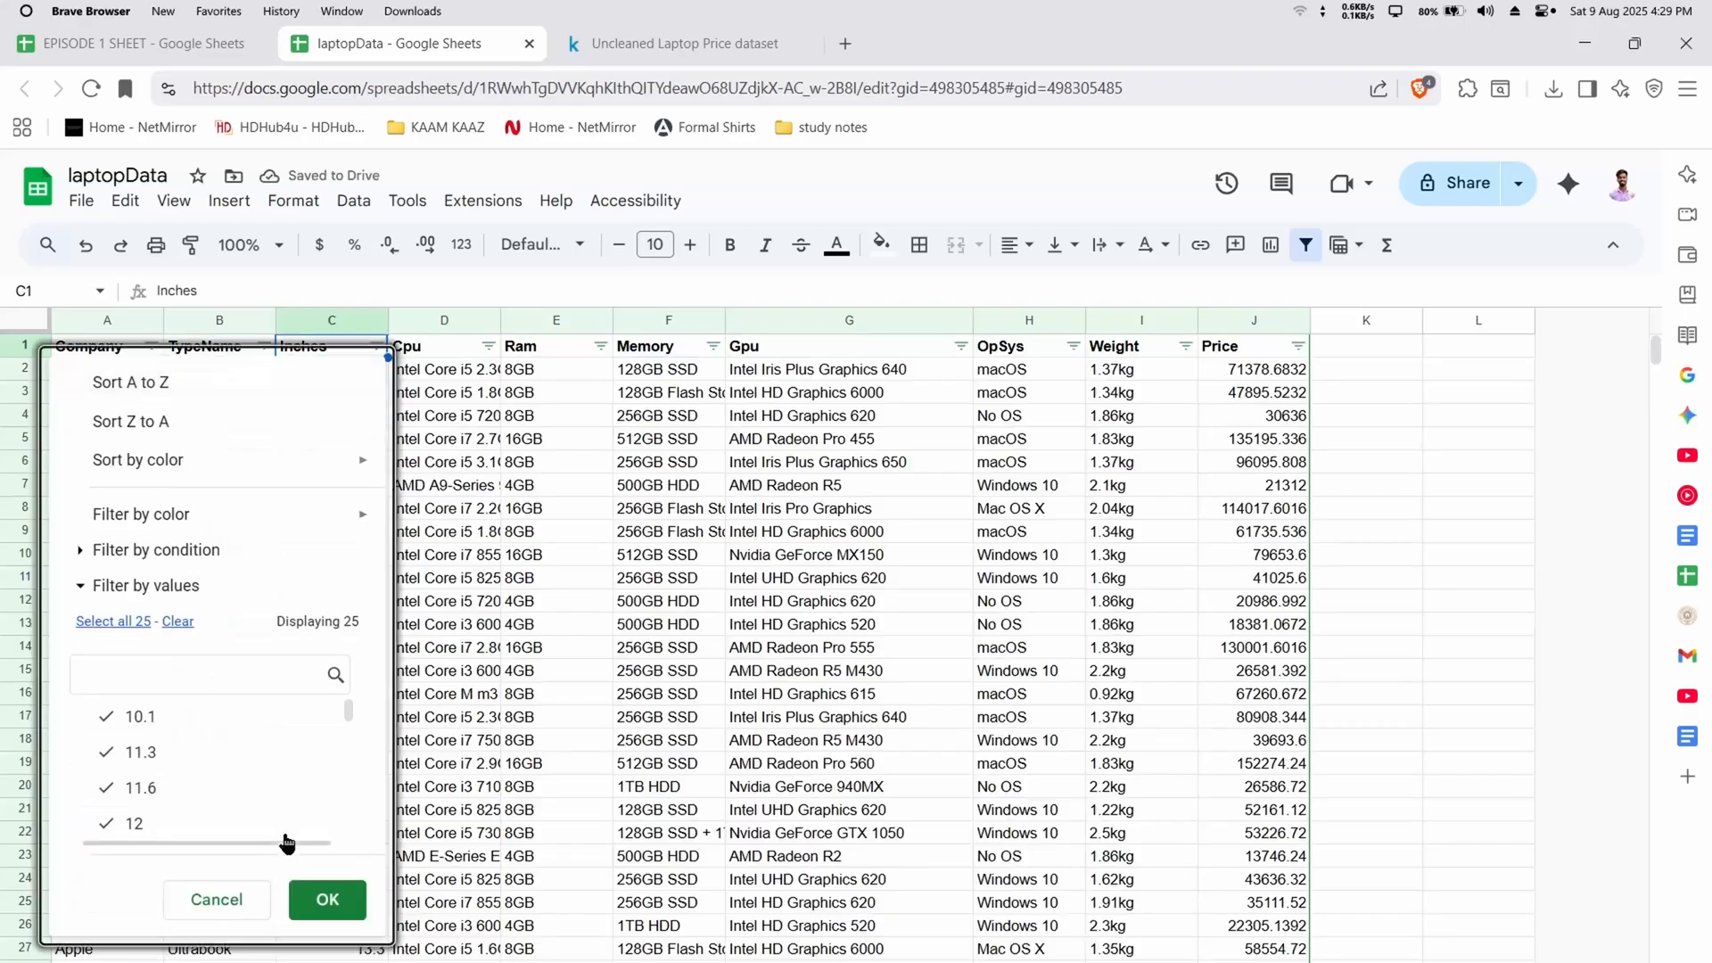
{"action": "scroll", "coordinate": [223, 785], "scroll_direction": "down", "scroll_amount": 5}
{"action": "left_click", "coordinate": [177, 622]}
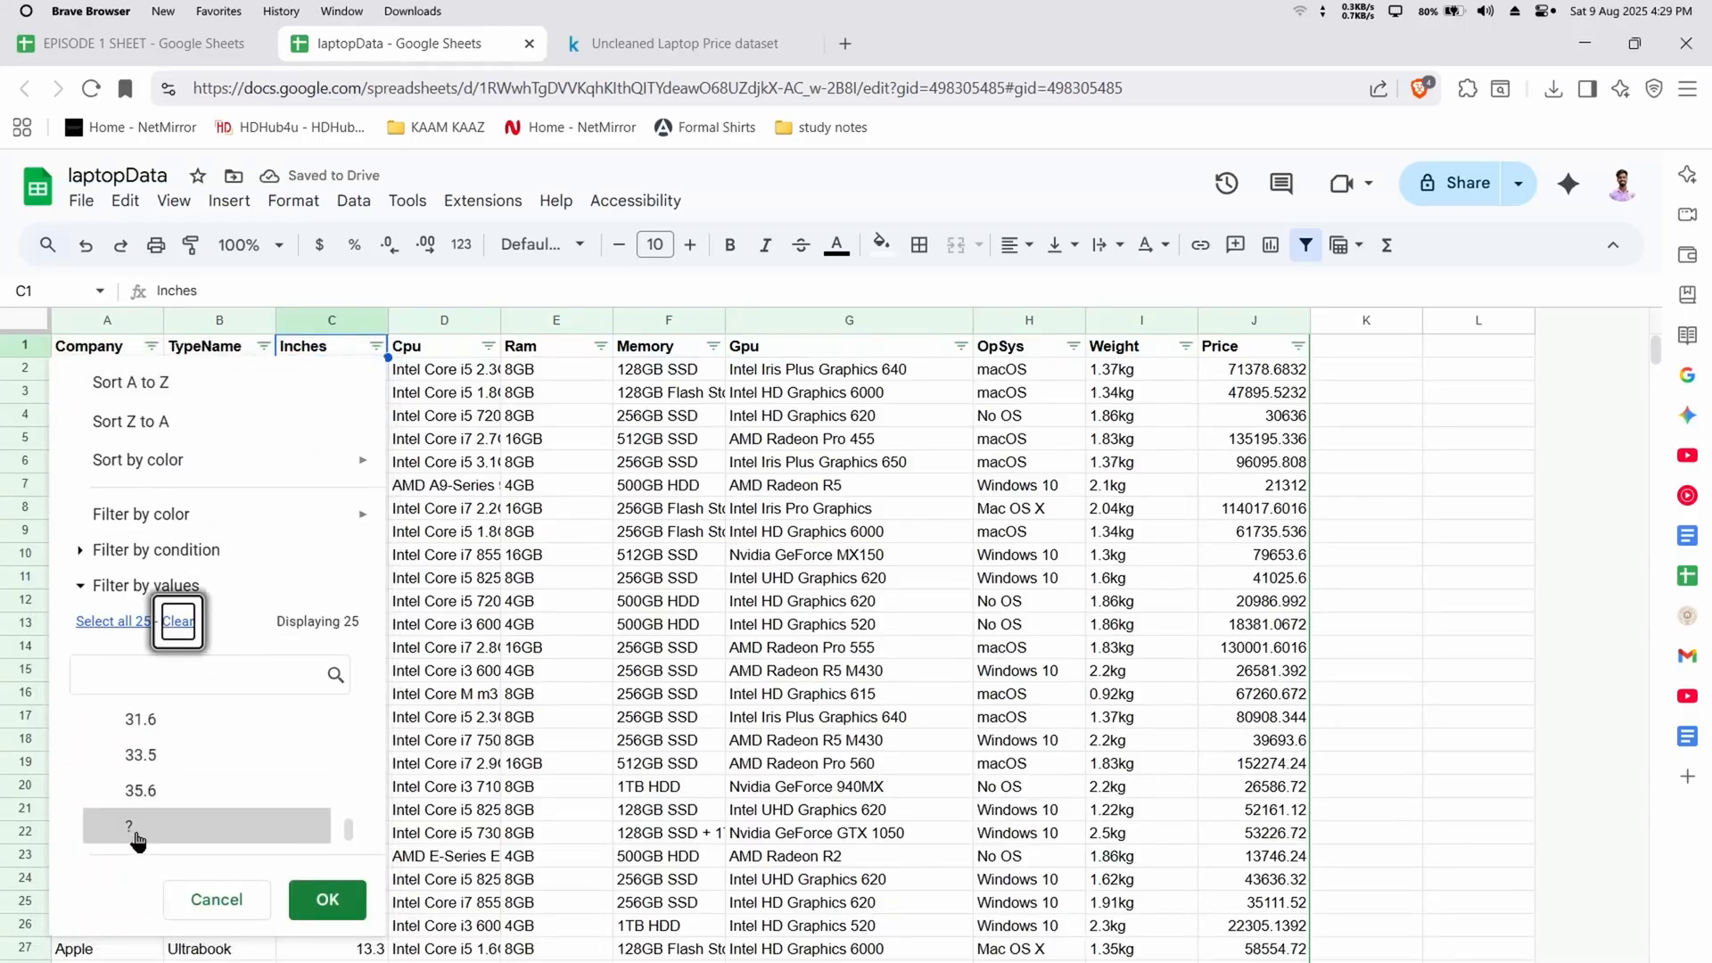
{"action": "left_click", "coordinate": [205, 827]}
{"action": "left_click", "coordinate": [329, 891]}
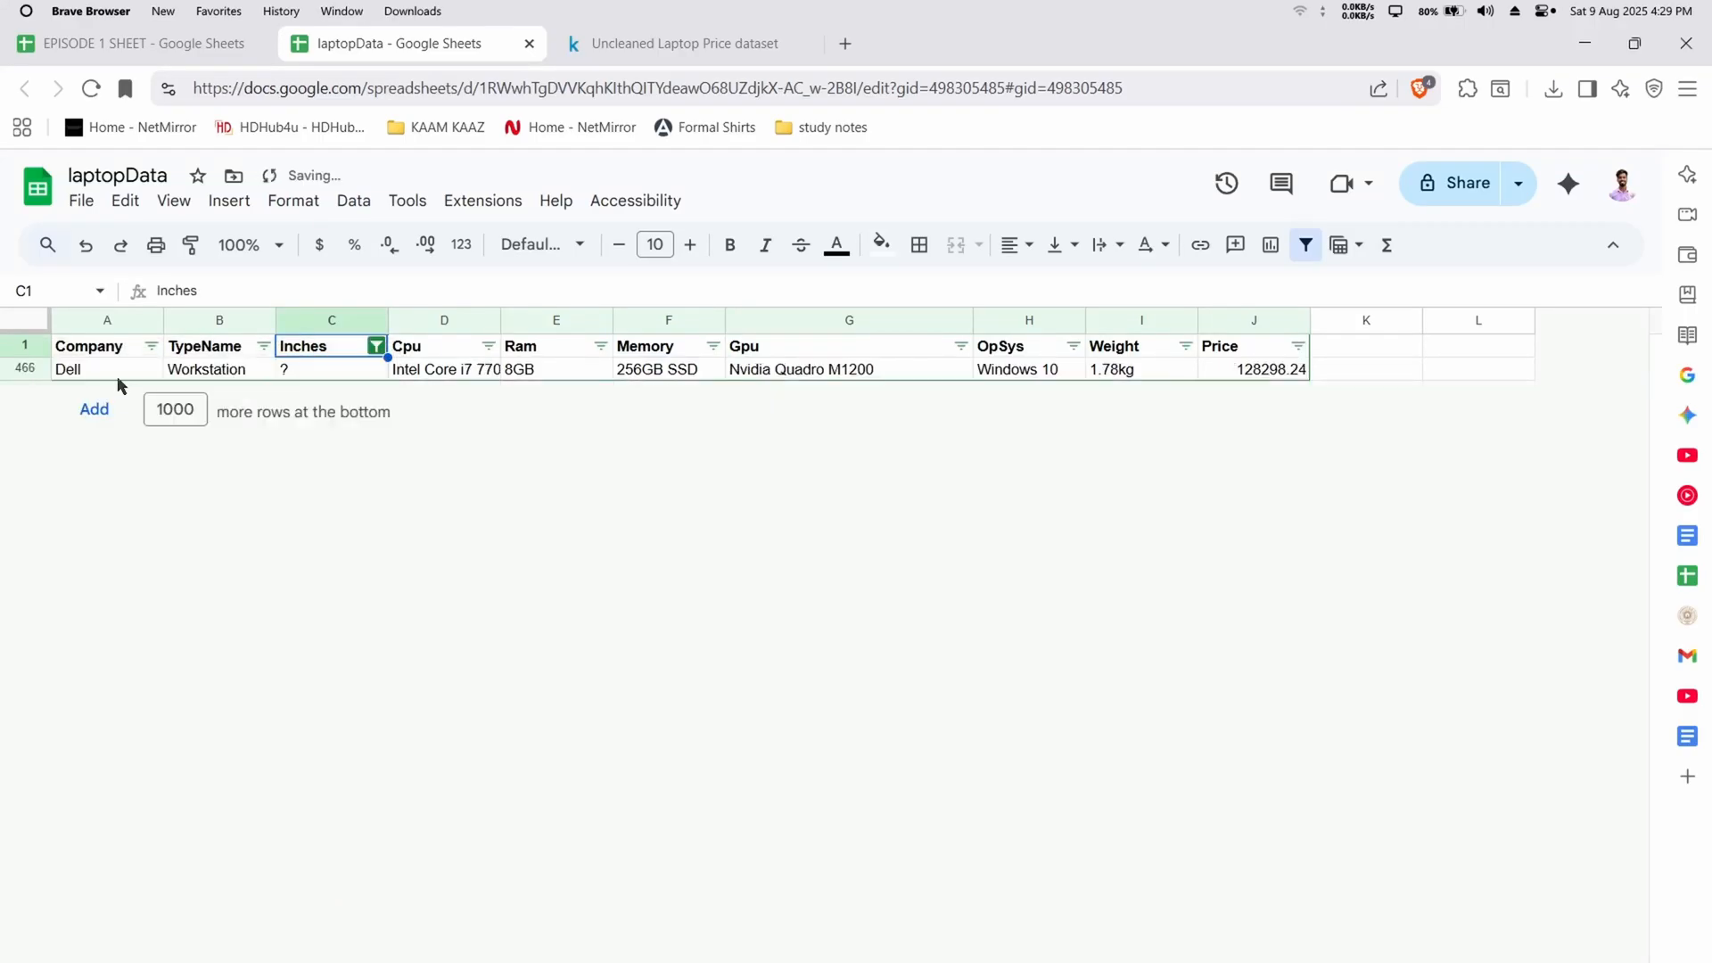
Delete the row whose screen size is "?" and select all values in the Inches filter again
{"action": "right_click", "coordinate": [27, 373]}
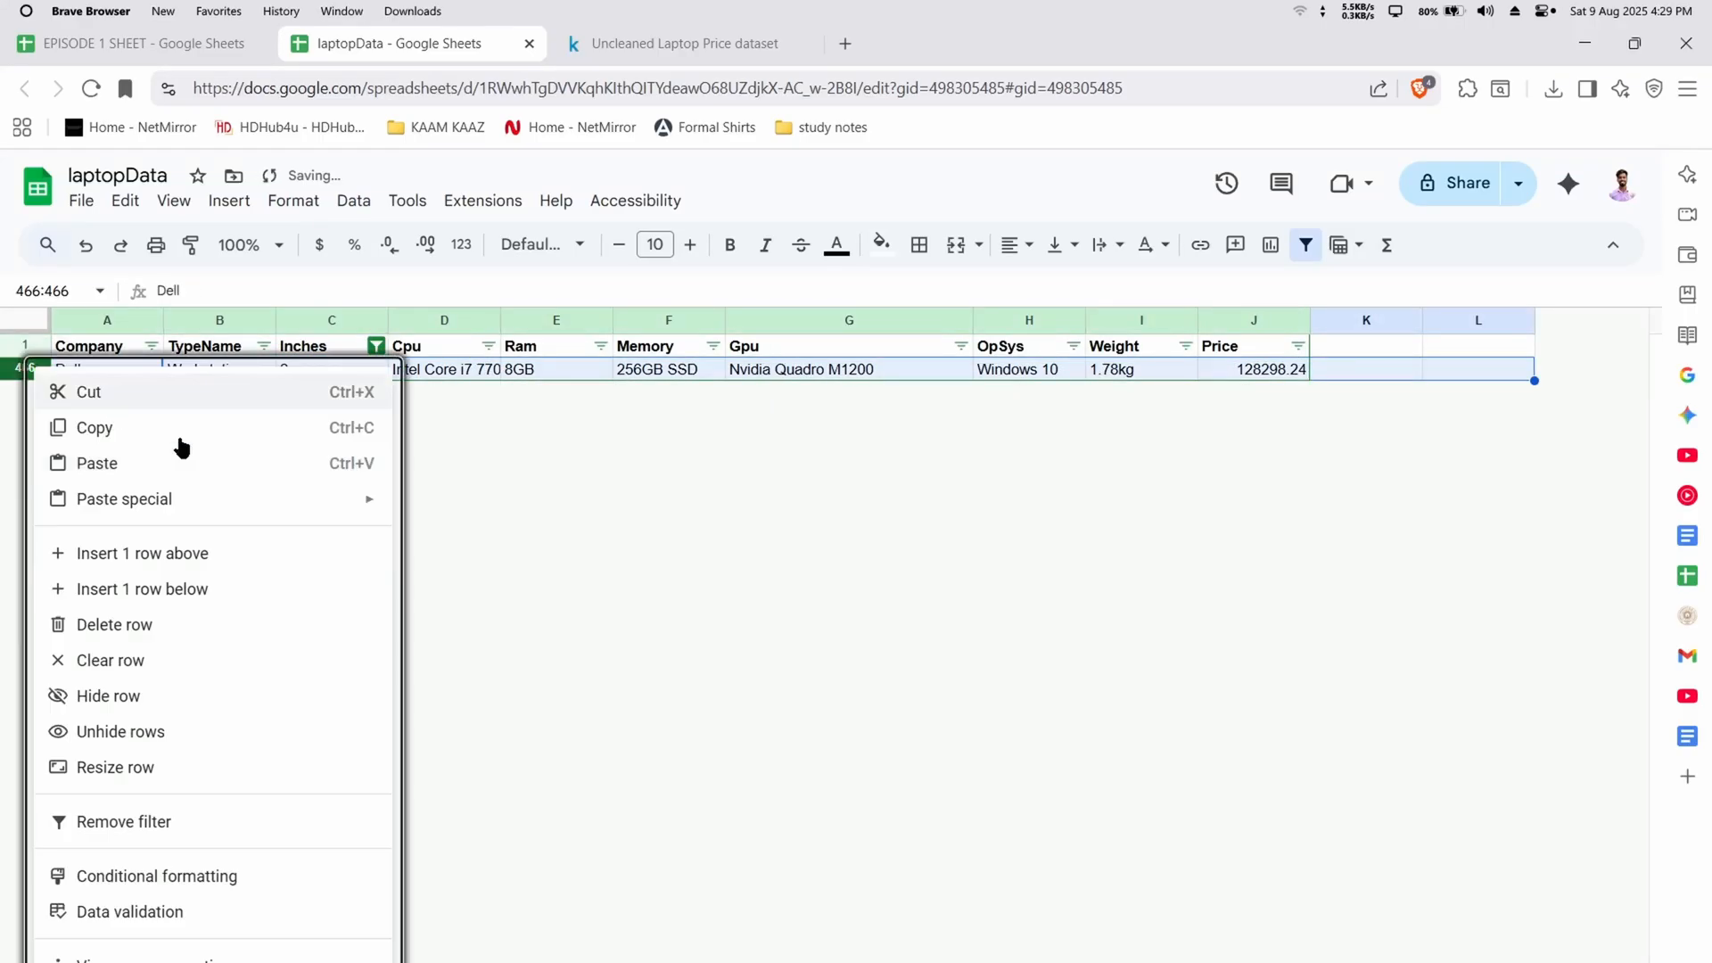
{"action": "left_click", "coordinate": [210, 627]}
{"action": "left_click", "coordinate": [376, 346]}
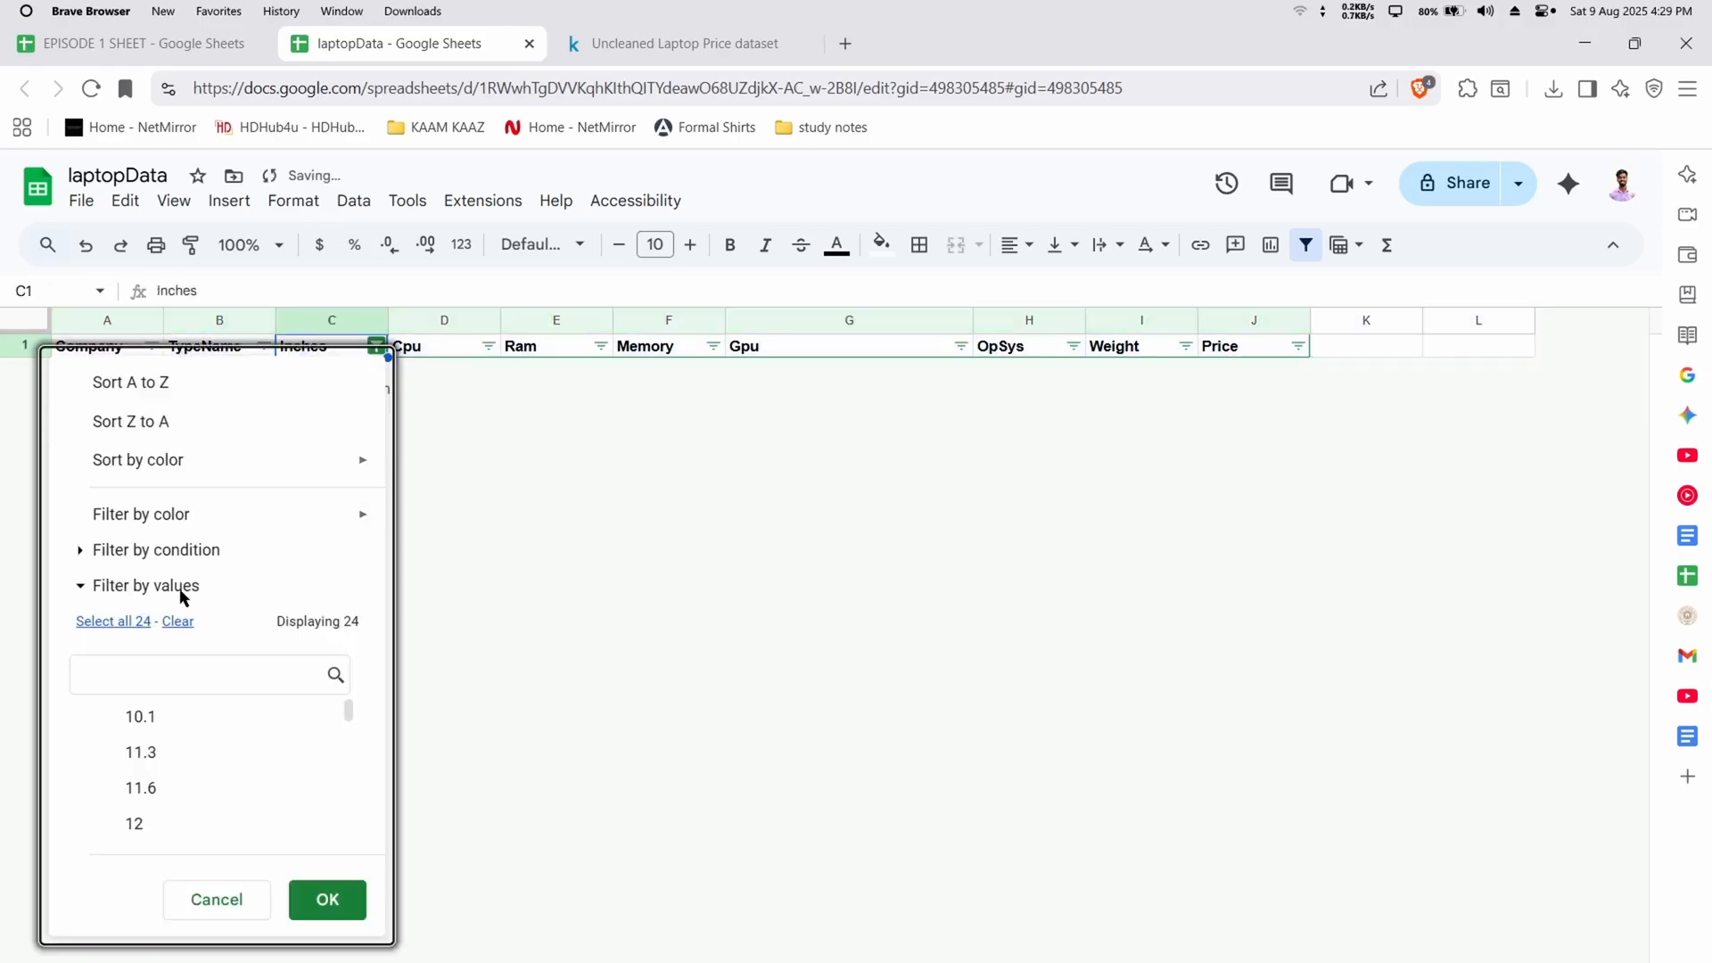
{"action": "left_click", "coordinate": [114, 622]}
{"action": "left_click", "coordinate": [327, 899]}
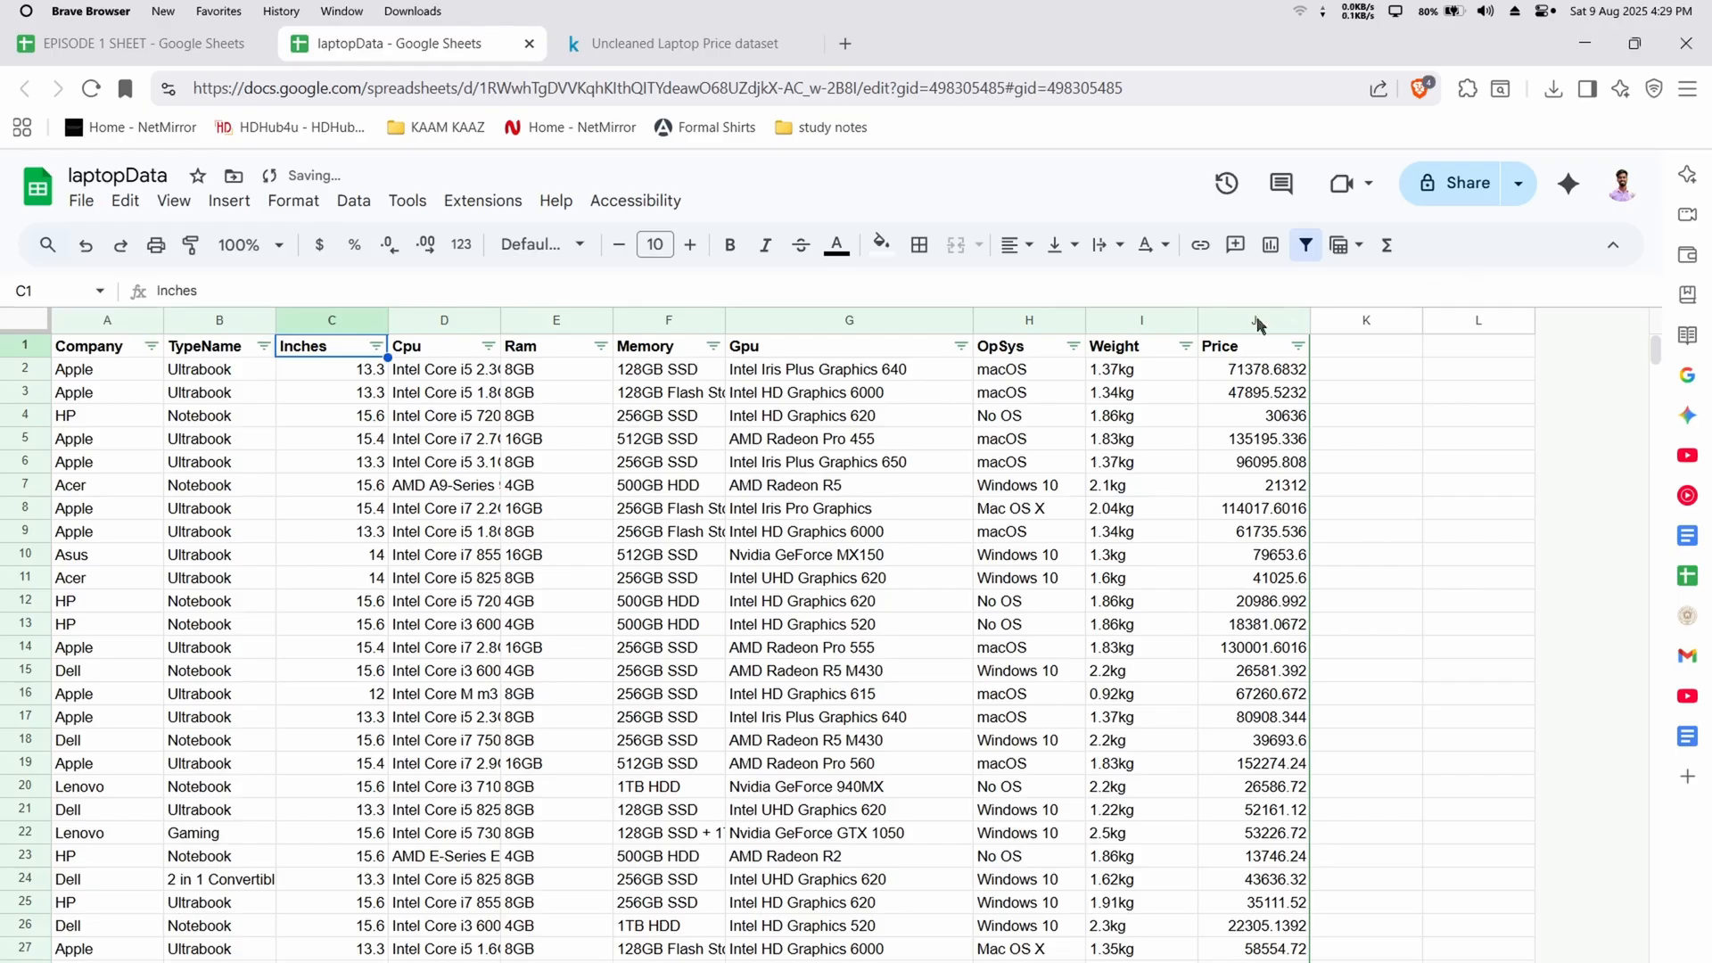
Widen the Weight column slightly
{"action": "left_click_drag", "start_coordinate": [1198, 319], "coordinate": [1234, 320]}
{"action": "left_click", "coordinate": [1293, 320]}
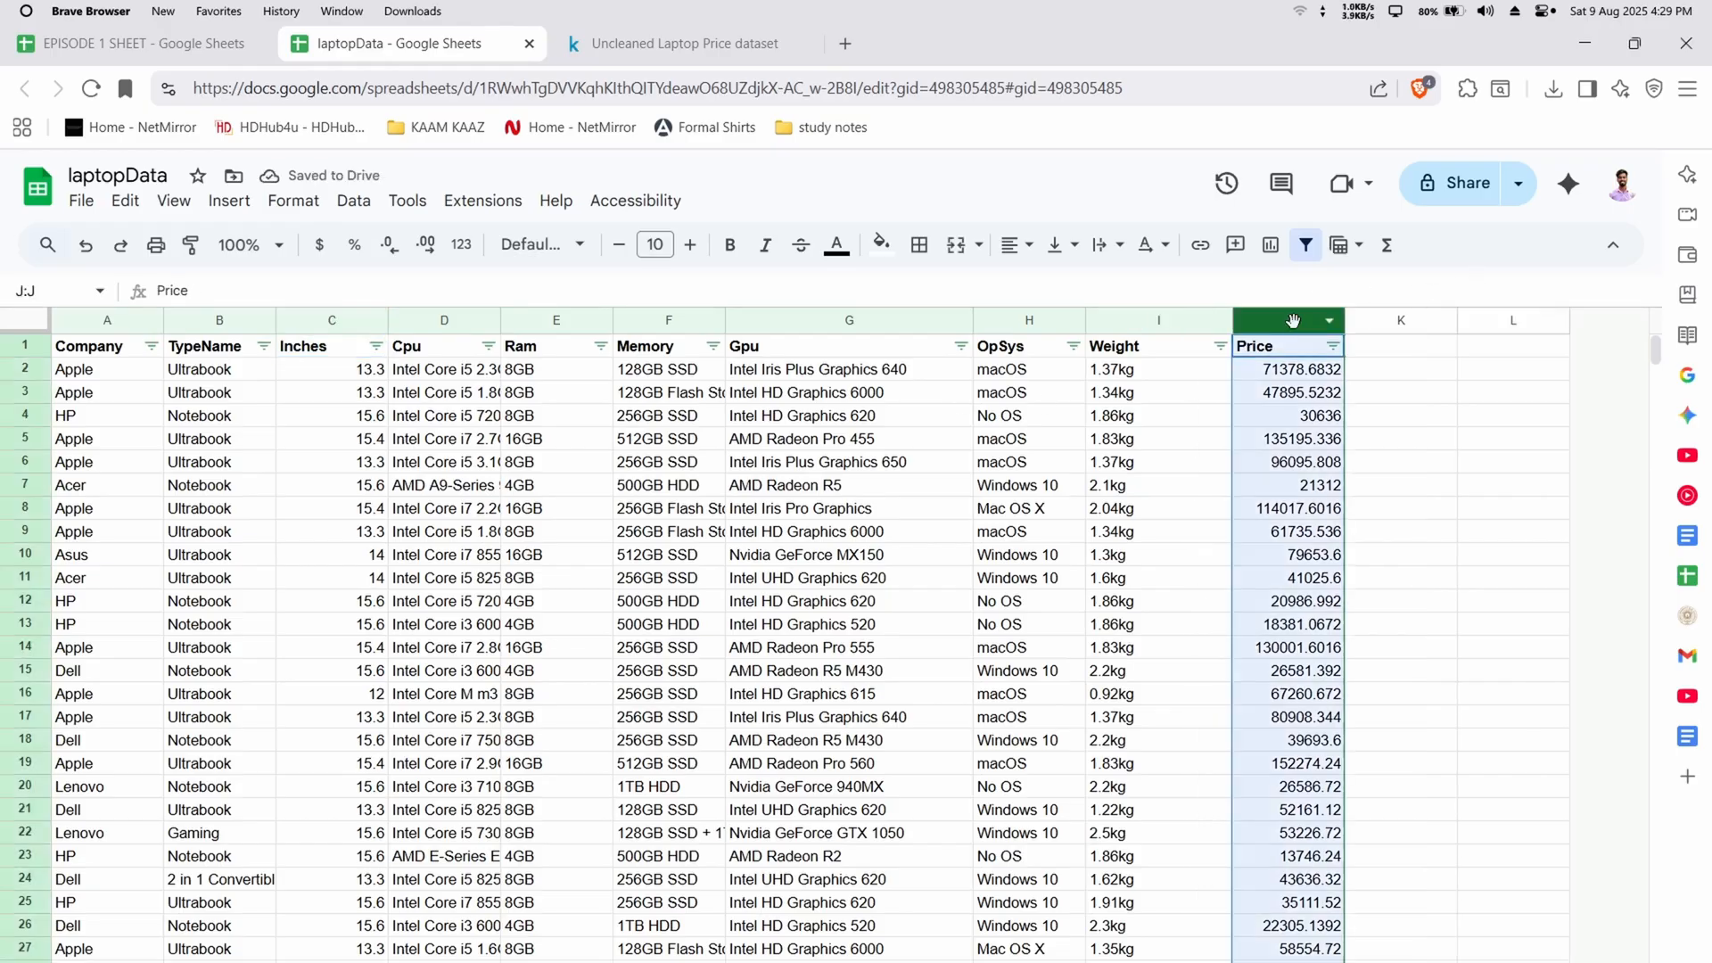
{"action": "left_click", "coordinate": [1148, 244]}
{"action": "left_click", "coordinate": [1396, 363]}
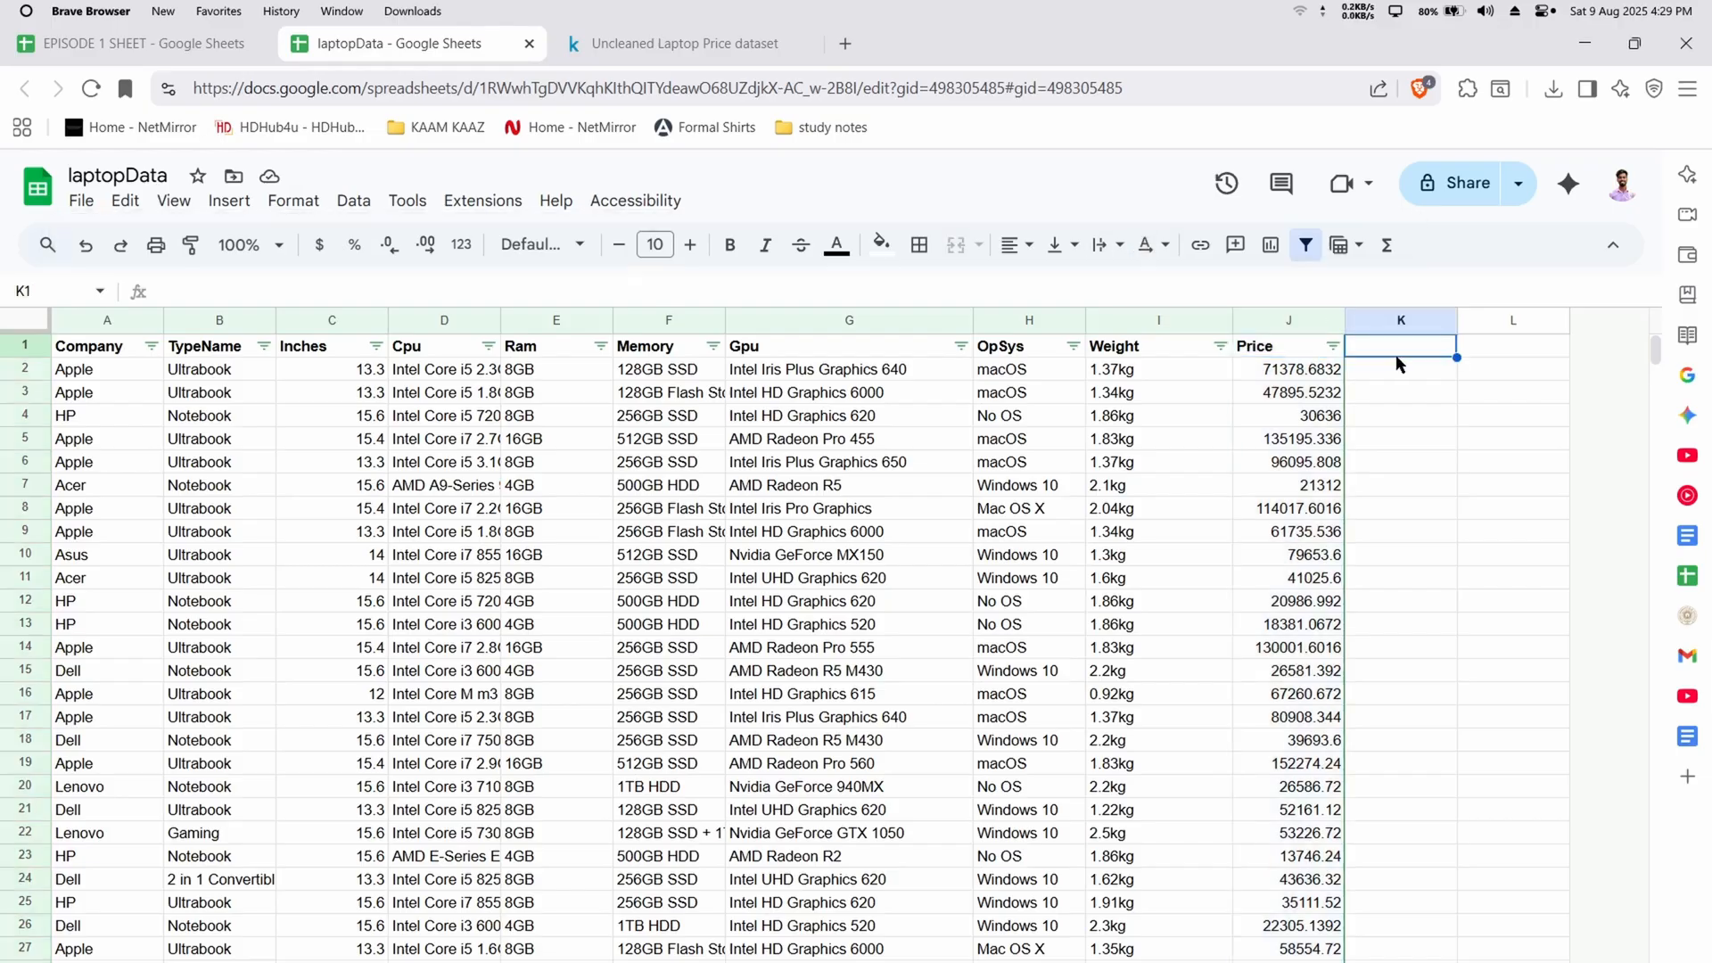
Look through the rows of the cleaned laptop dataset and return to the header row
{"action": "scroll", "coordinate": [453, 614], "scroll_direction": "down", "scroll_amount": 20}
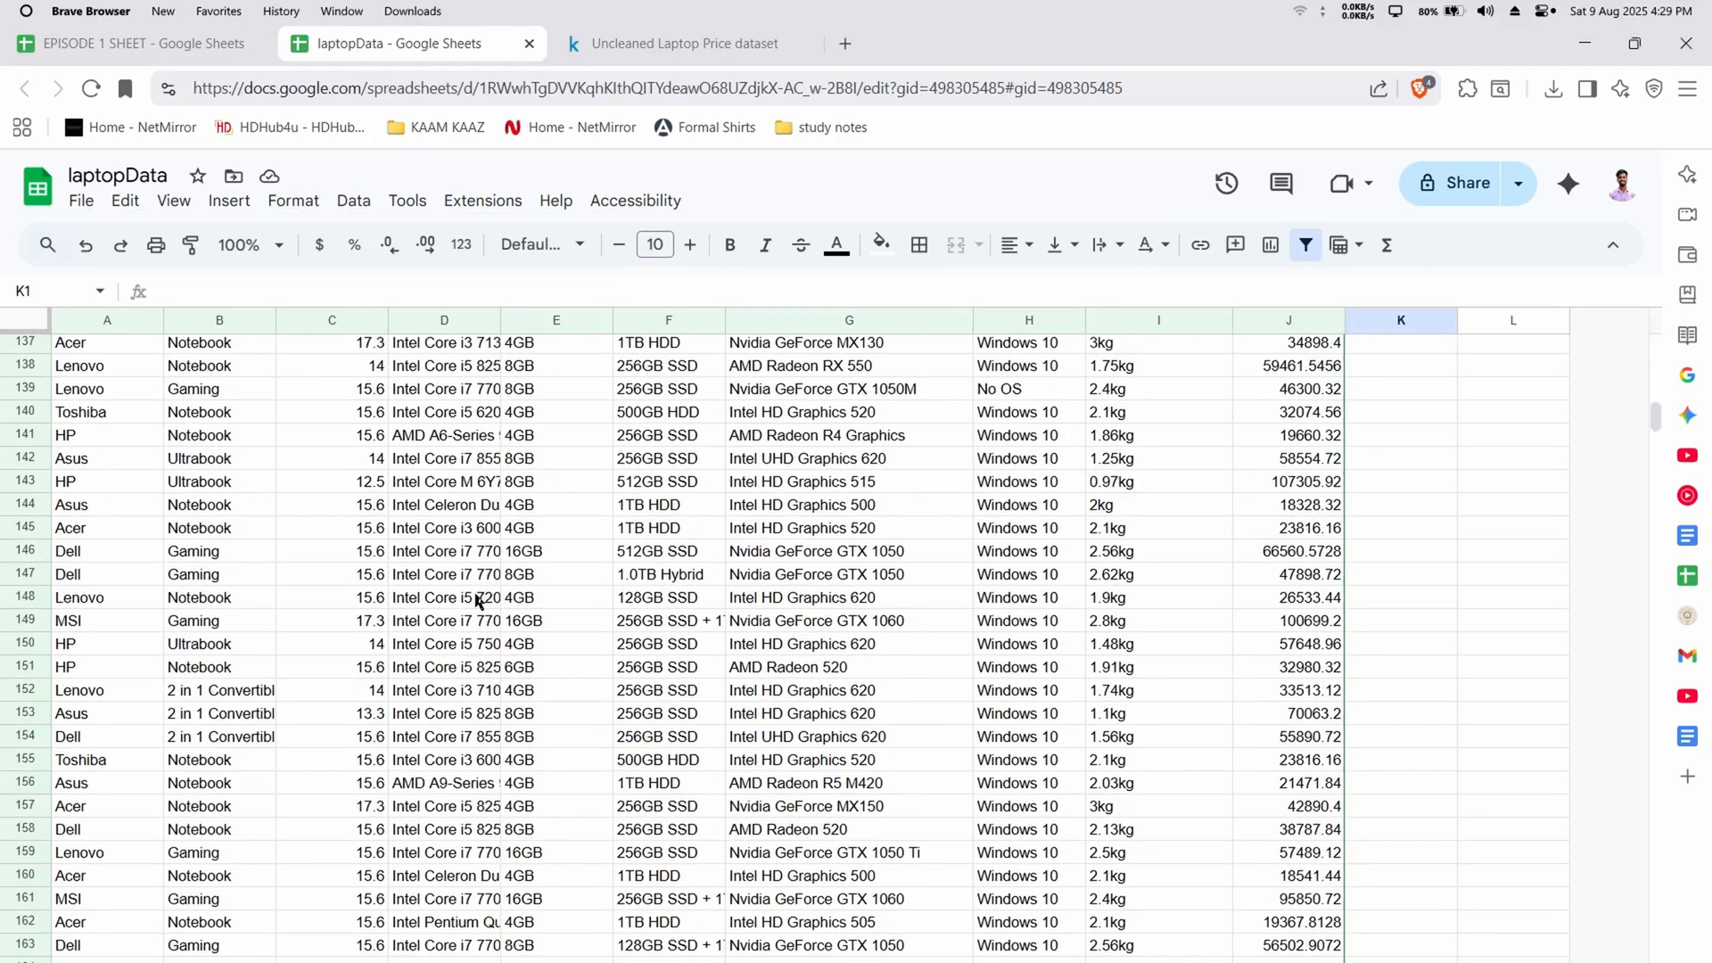
{"action": "scroll", "coordinate": [517, 576], "scroll_direction": "down", "scroll_amount": 20}
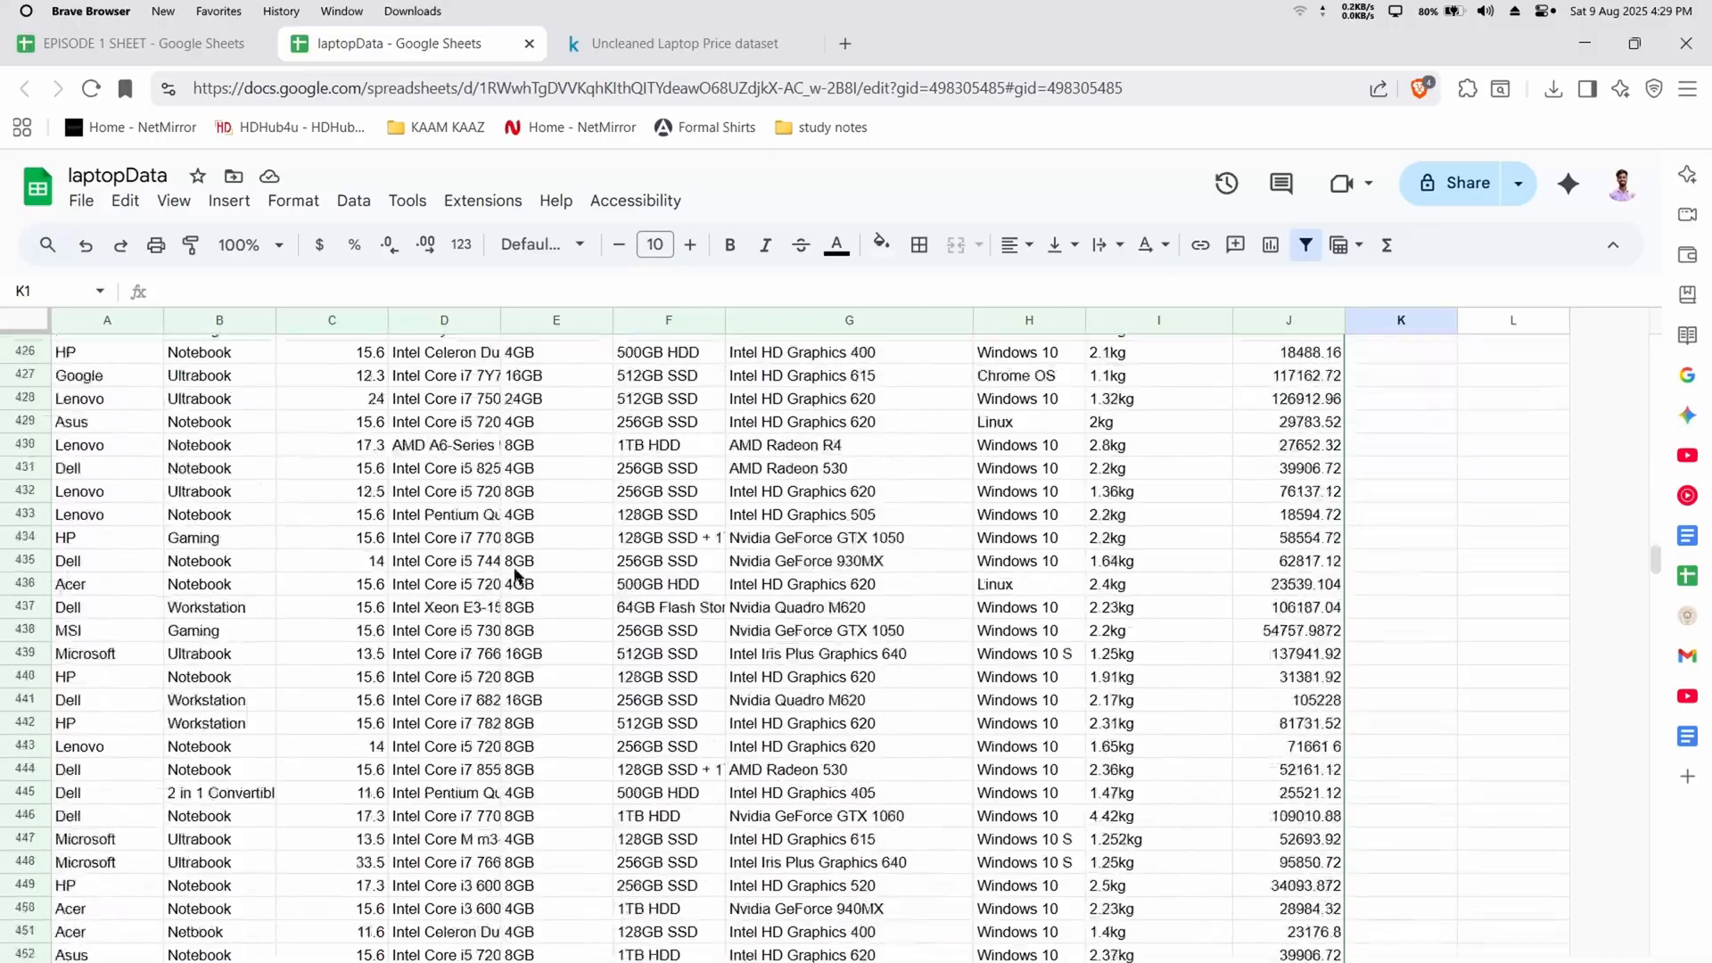
{"action": "scroll", "coordinate": [517, 575], "scroll_direction": "down", "scroll_amount": 10}
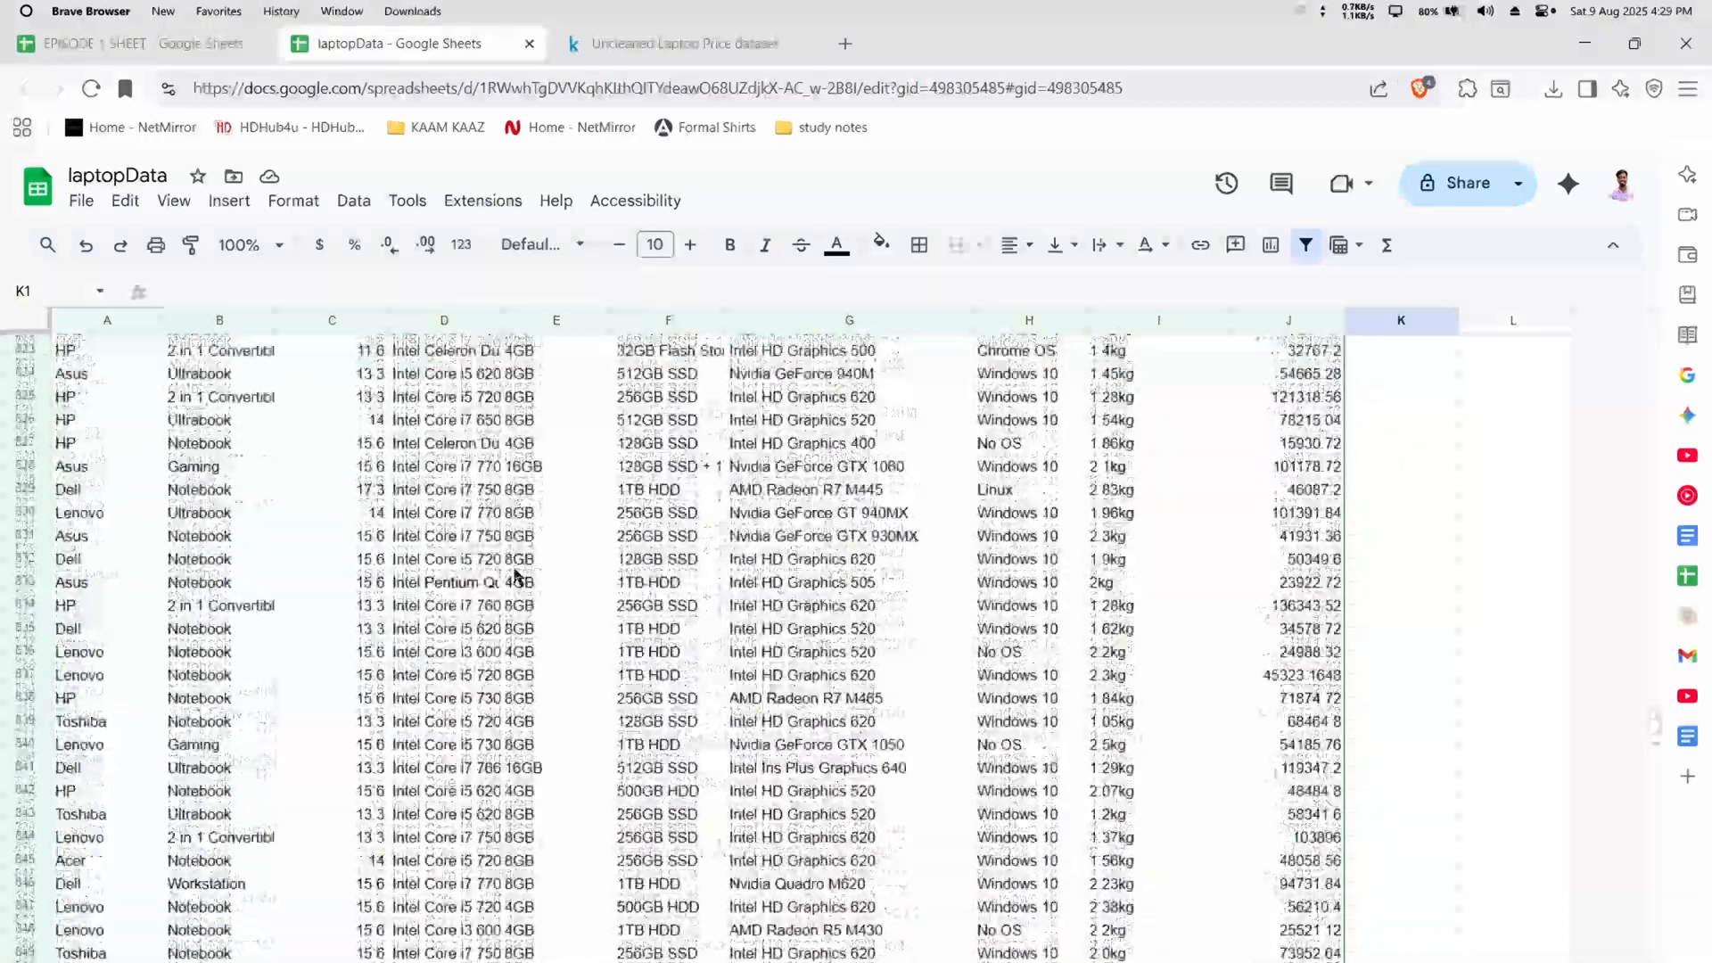
{"action": "scroll", "coordinate": [518, 576], "scroll_direction": "up", "scroll_amount": 20}
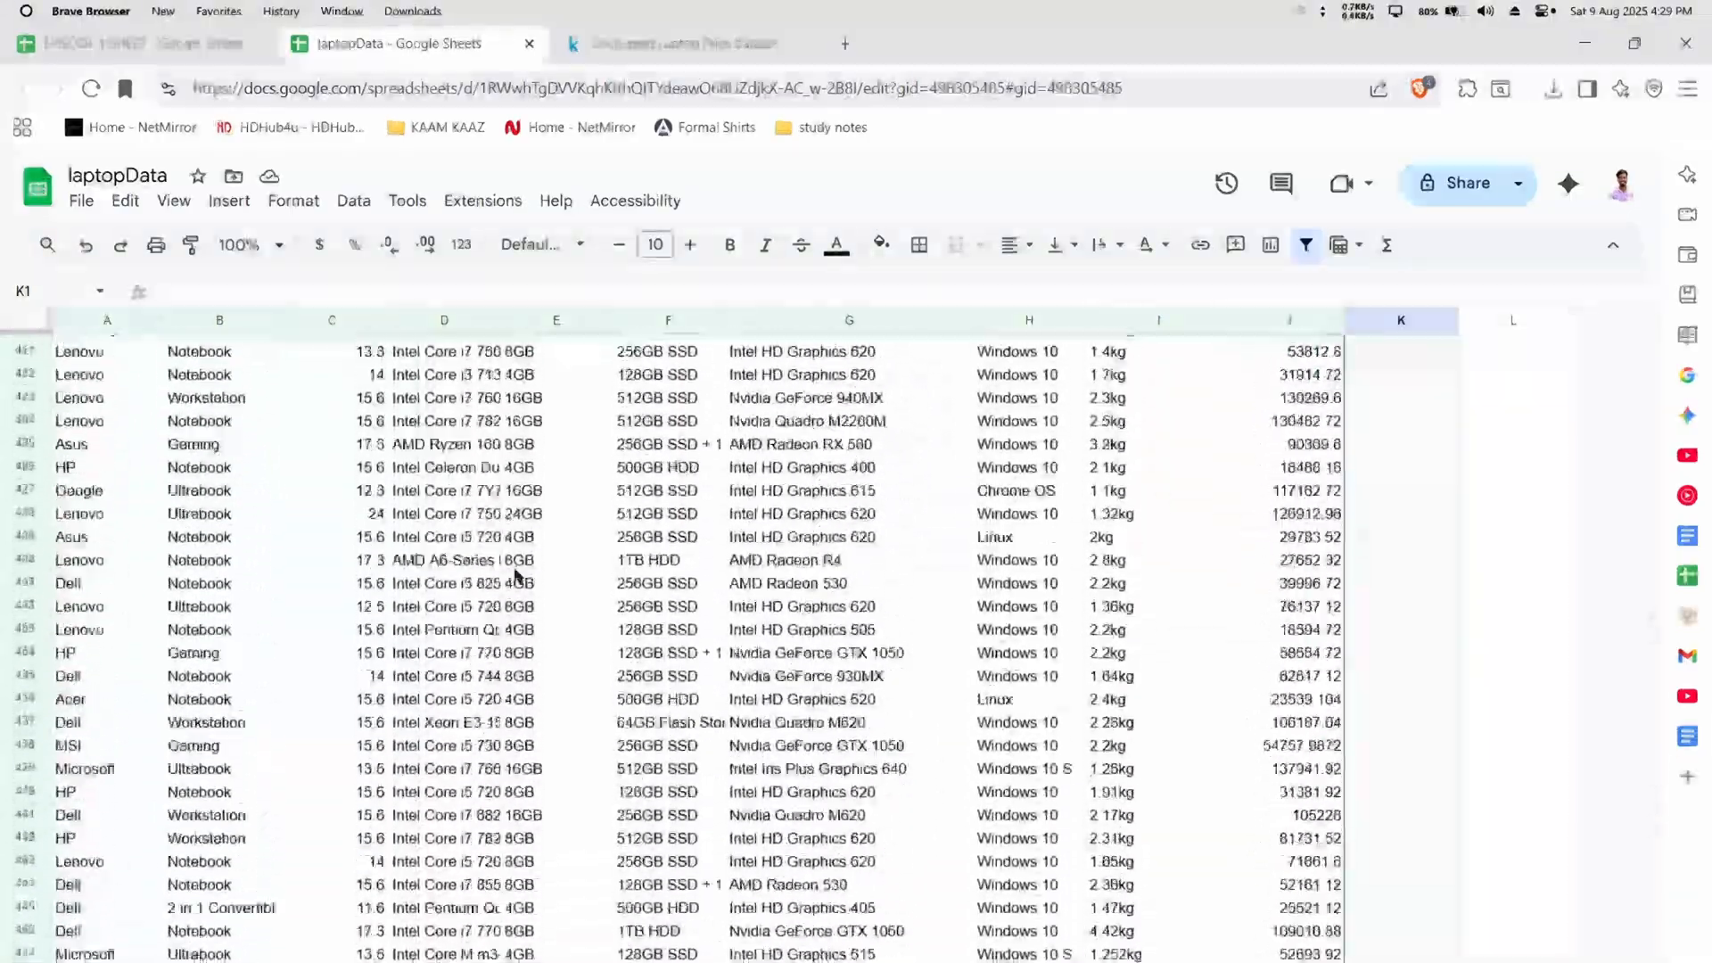
{"action": "scroll", "coordinate": [515, 575], "scroll_direction": "up", "scroll_amount": 20}
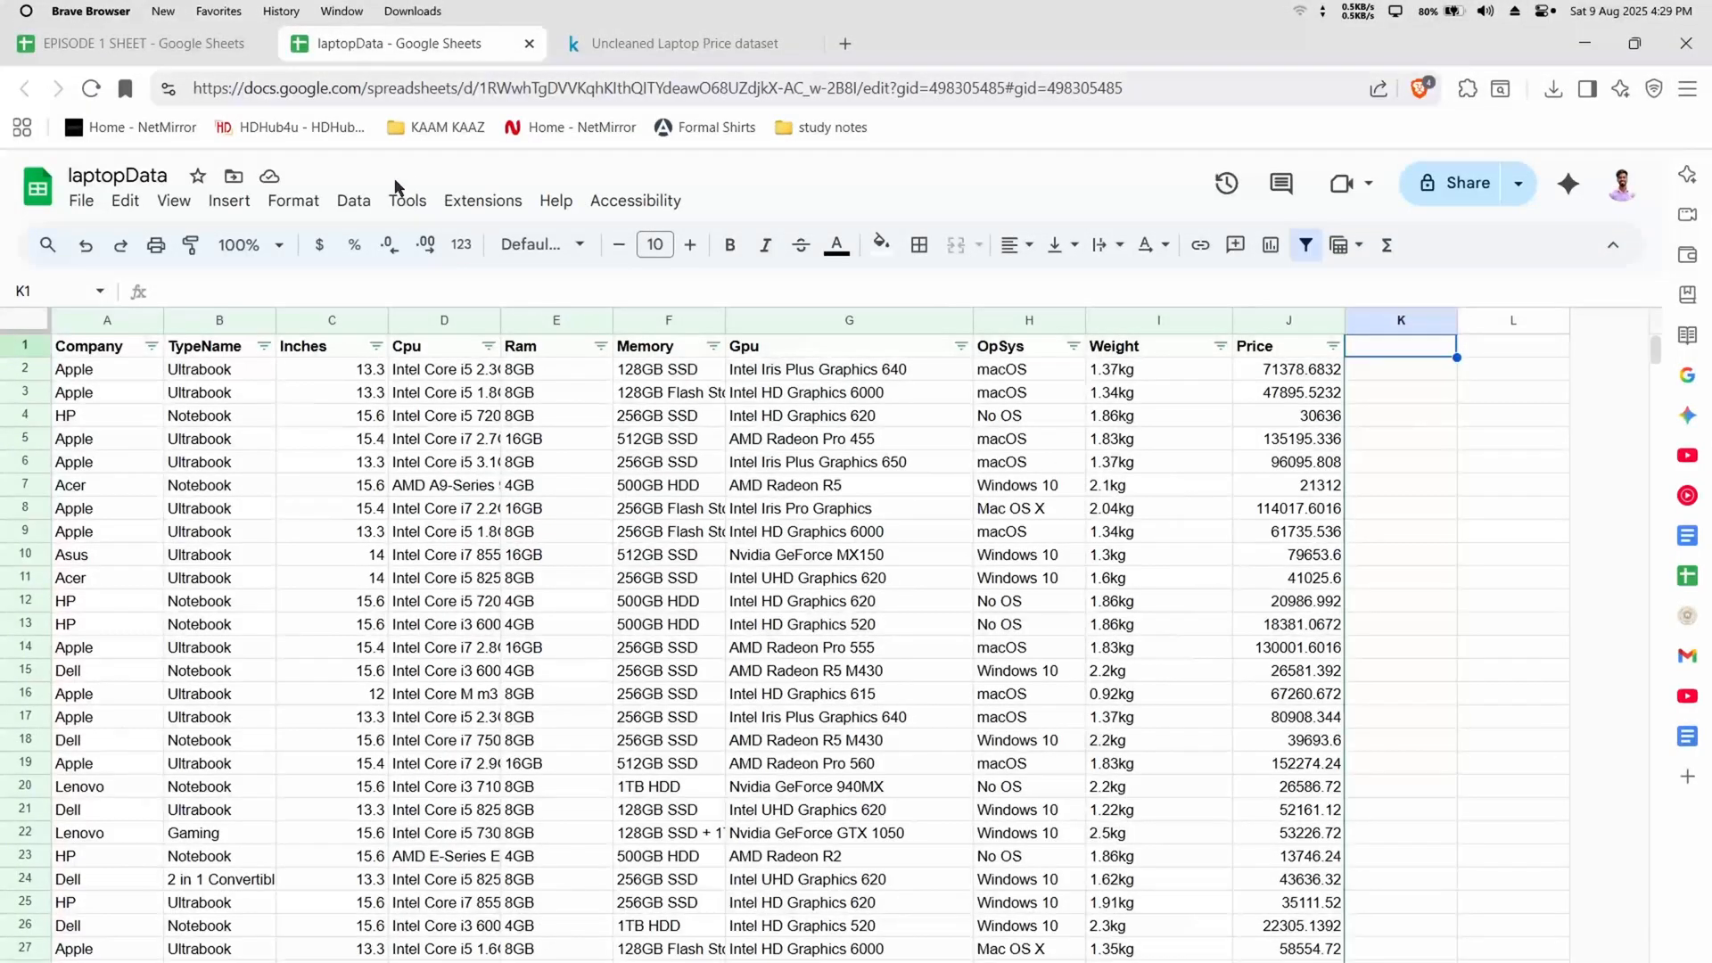
{"action": "left_click", "coordinate": [354, 202]}
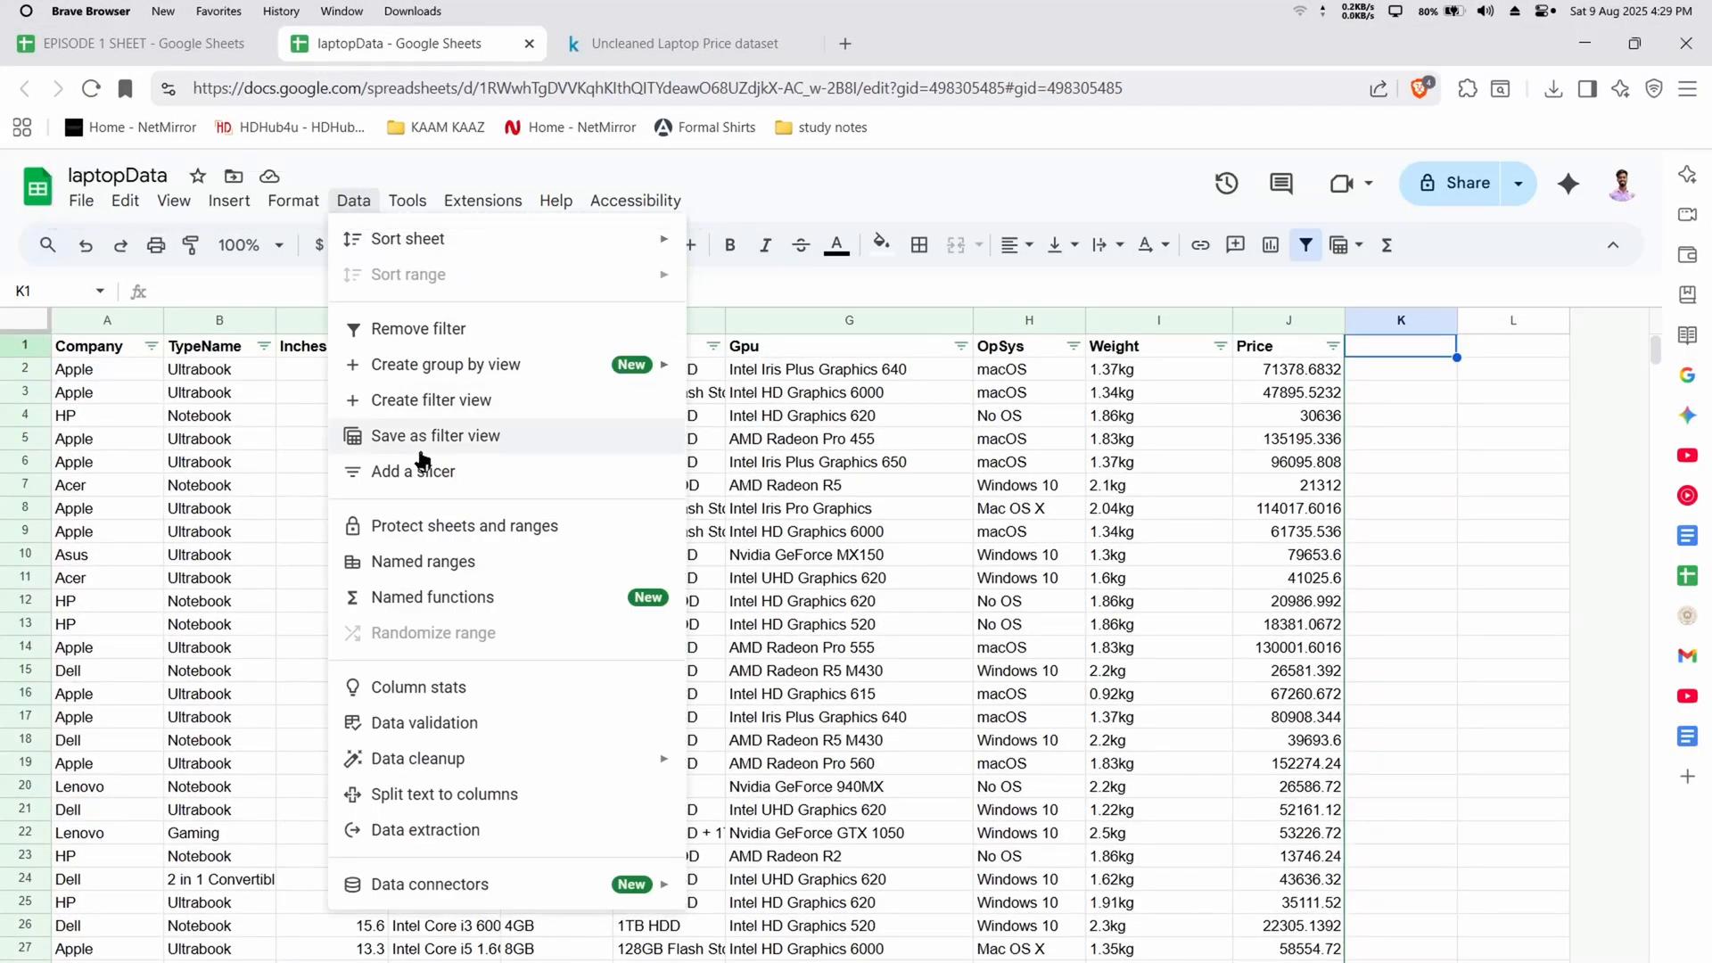
{"action": "left_click", "coordinate": [392, 470]}
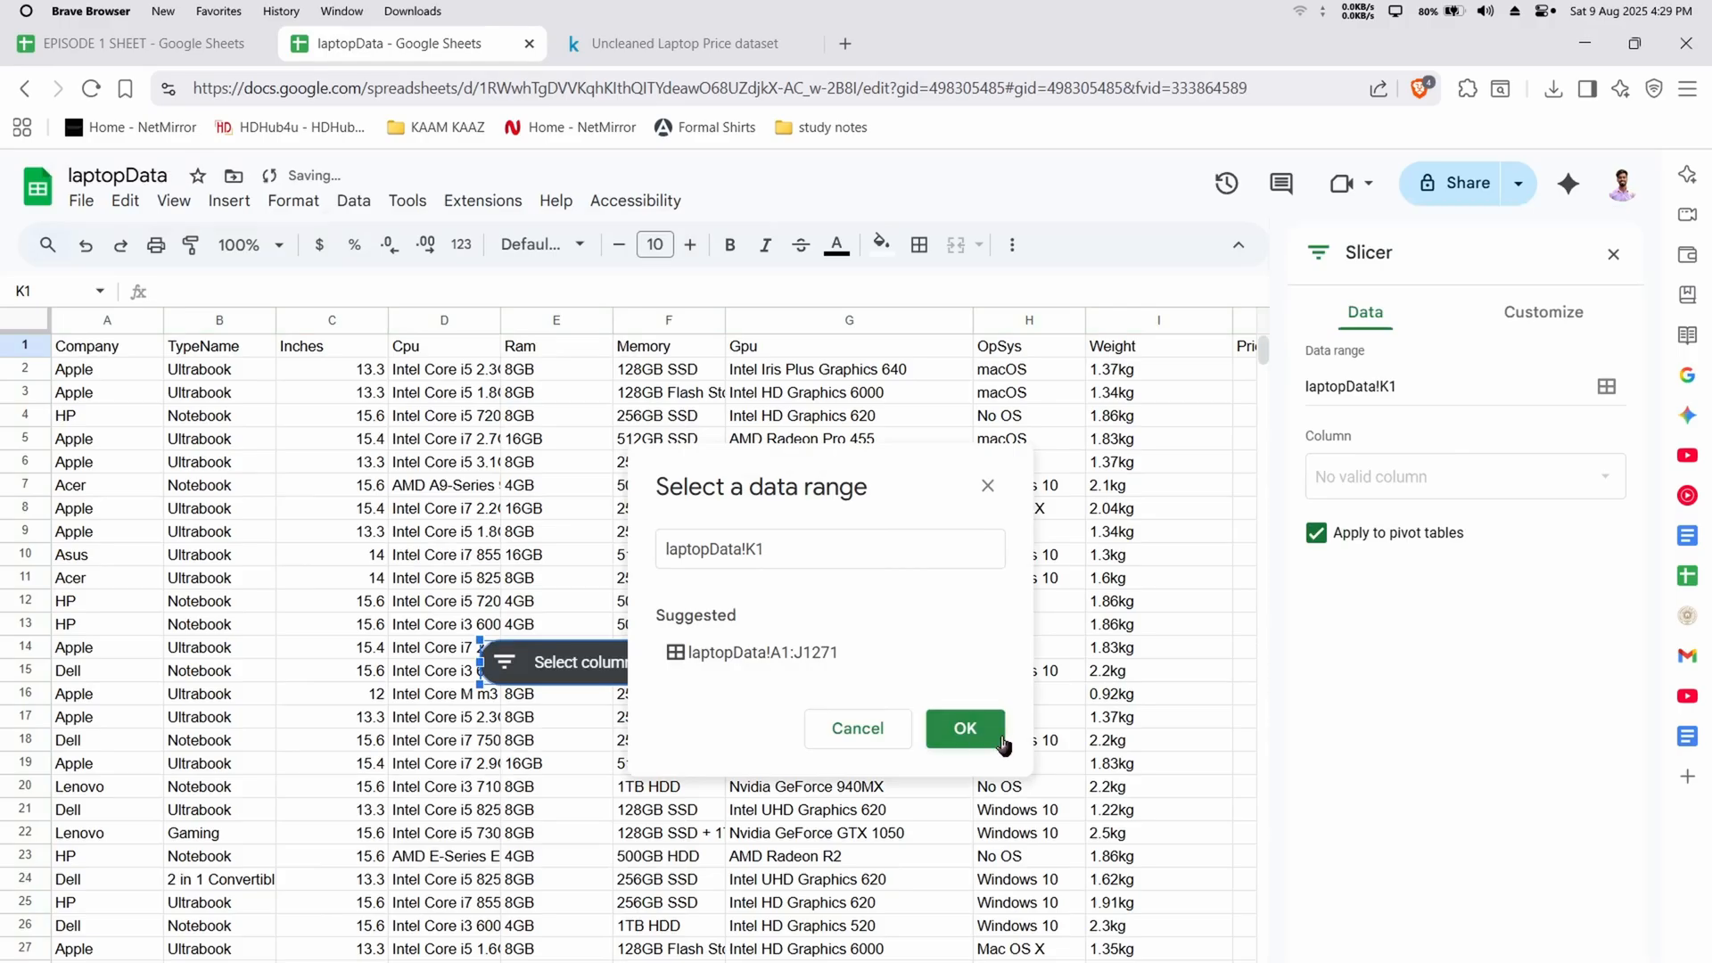
{"action": "left_click", "coordinate": [968, 729]}
{"action": "left_click", "coordinate": [798, 660]}
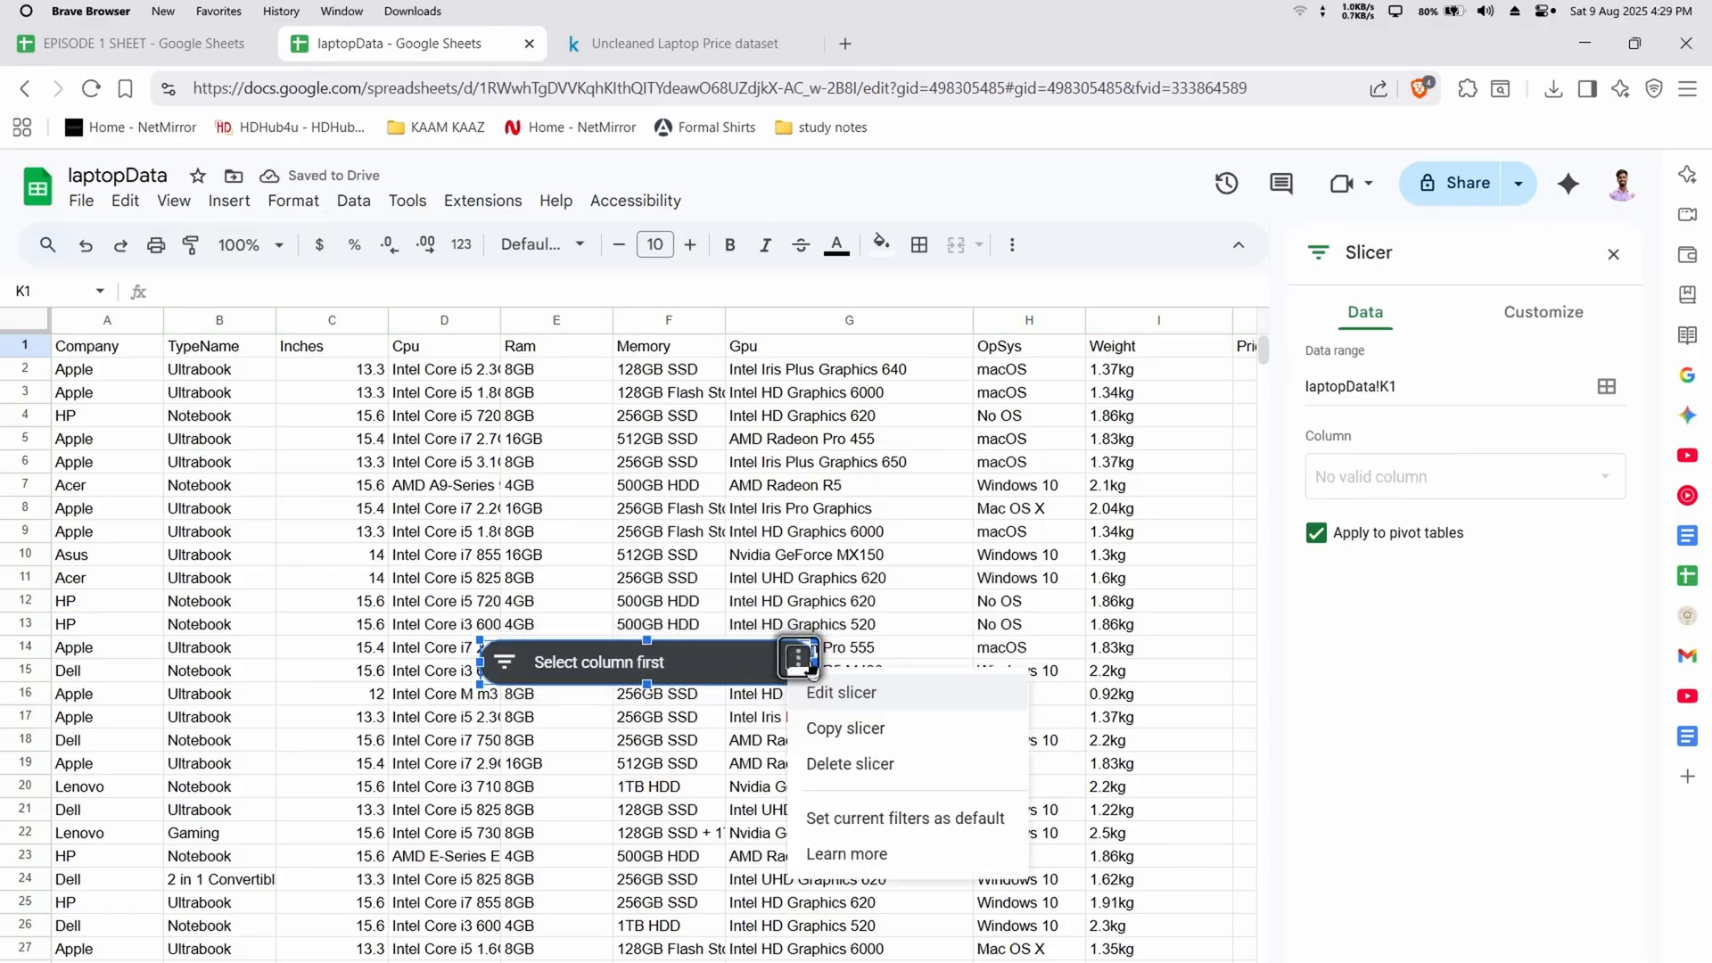
{"action": "left_click", "coordinate": [892, 705]}
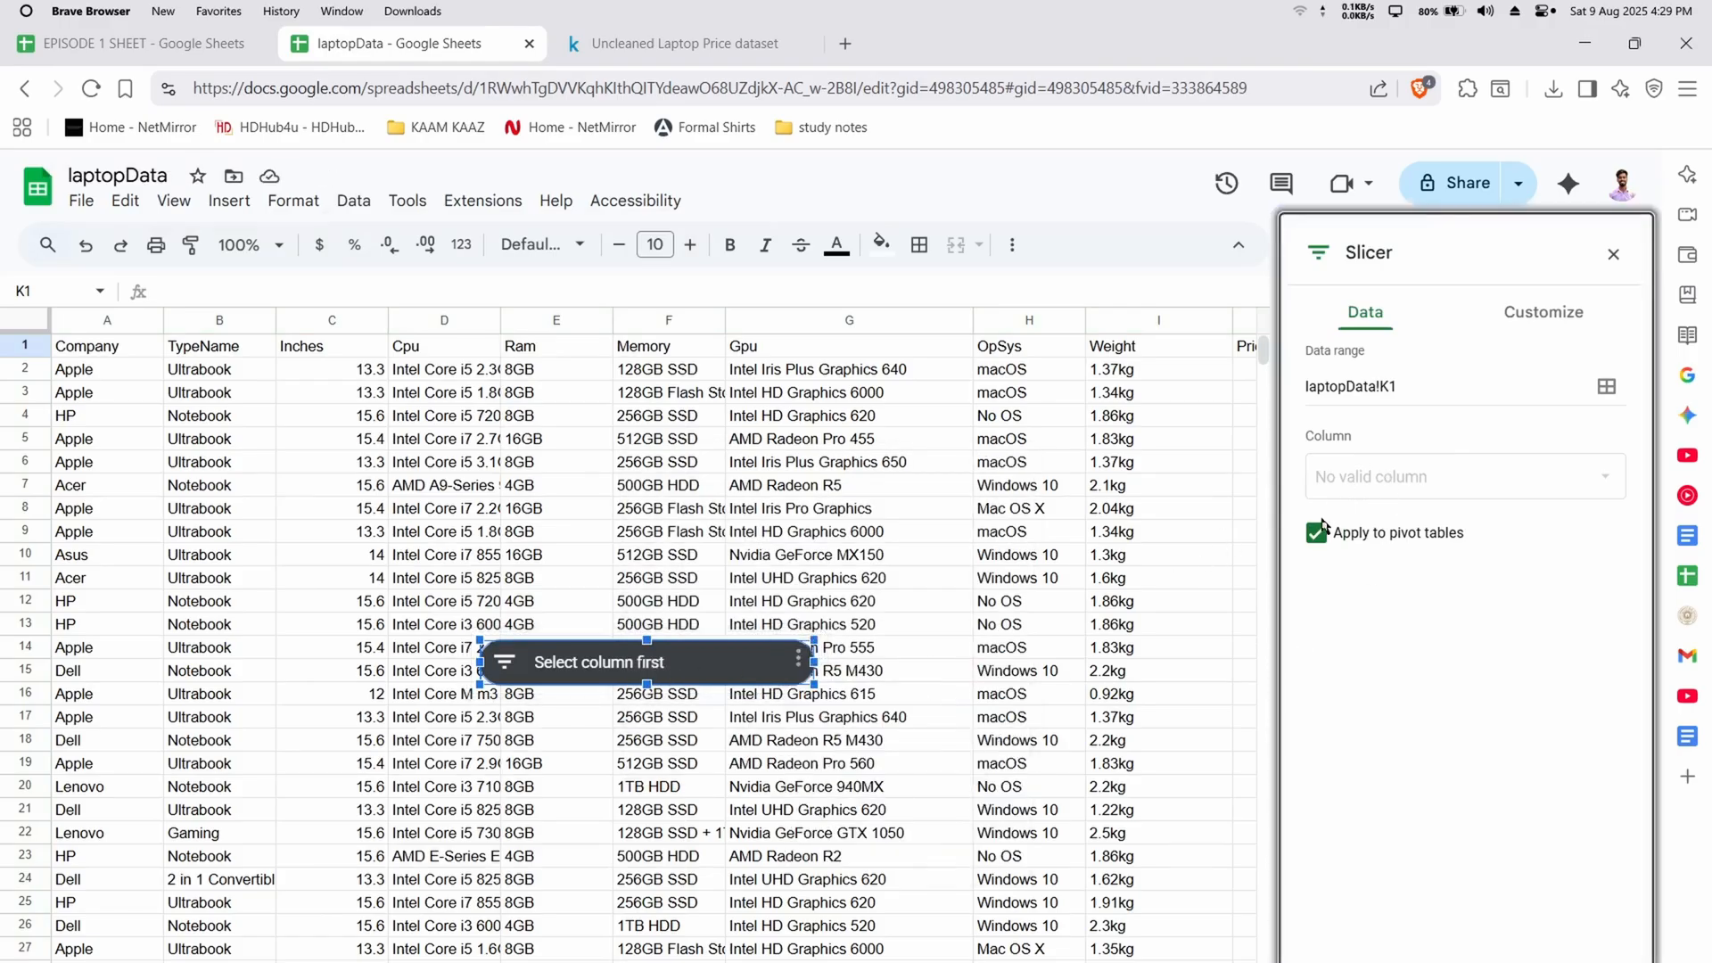
{"action": "left_click", "coordinate": [1378, 526]}
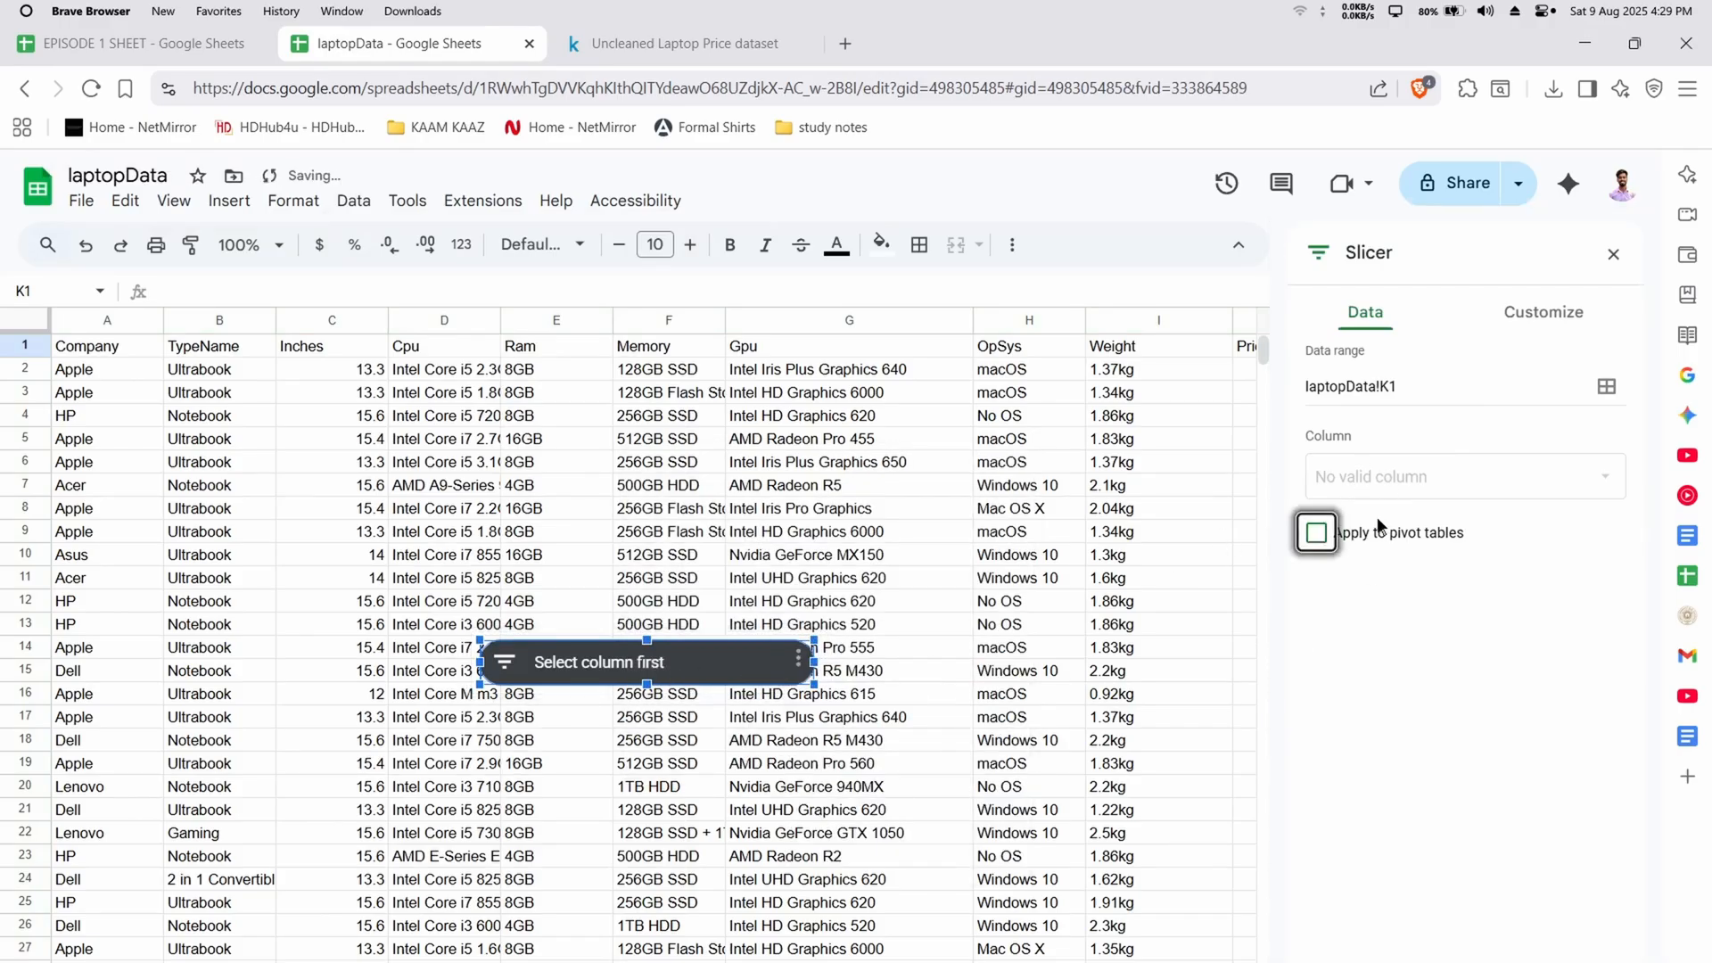
{"action": "left_click", "coordinate": [1615, 254]}
{"action": "key", "text": "Delete"}
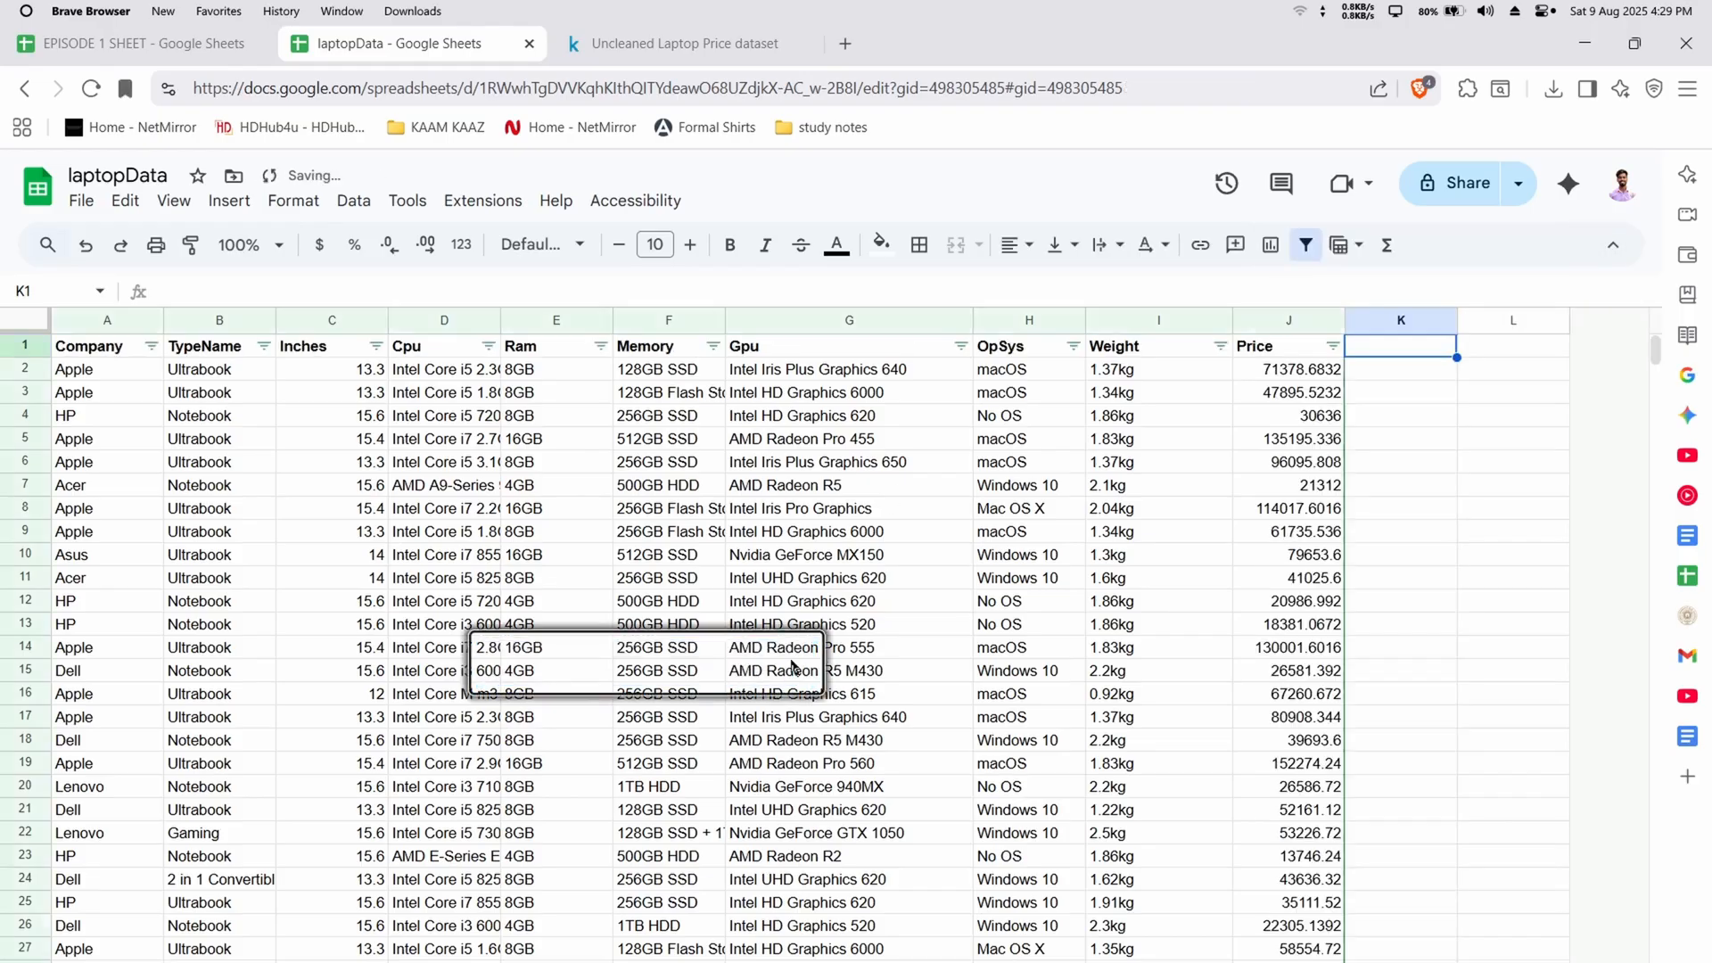
Add a slicer over the range laptopData!A1:J1271 that filters by the Ram column
{"action": "left_click", "coordinate": [568, 316]}
{"action": "left_click", "coordinate": [353, 201]}
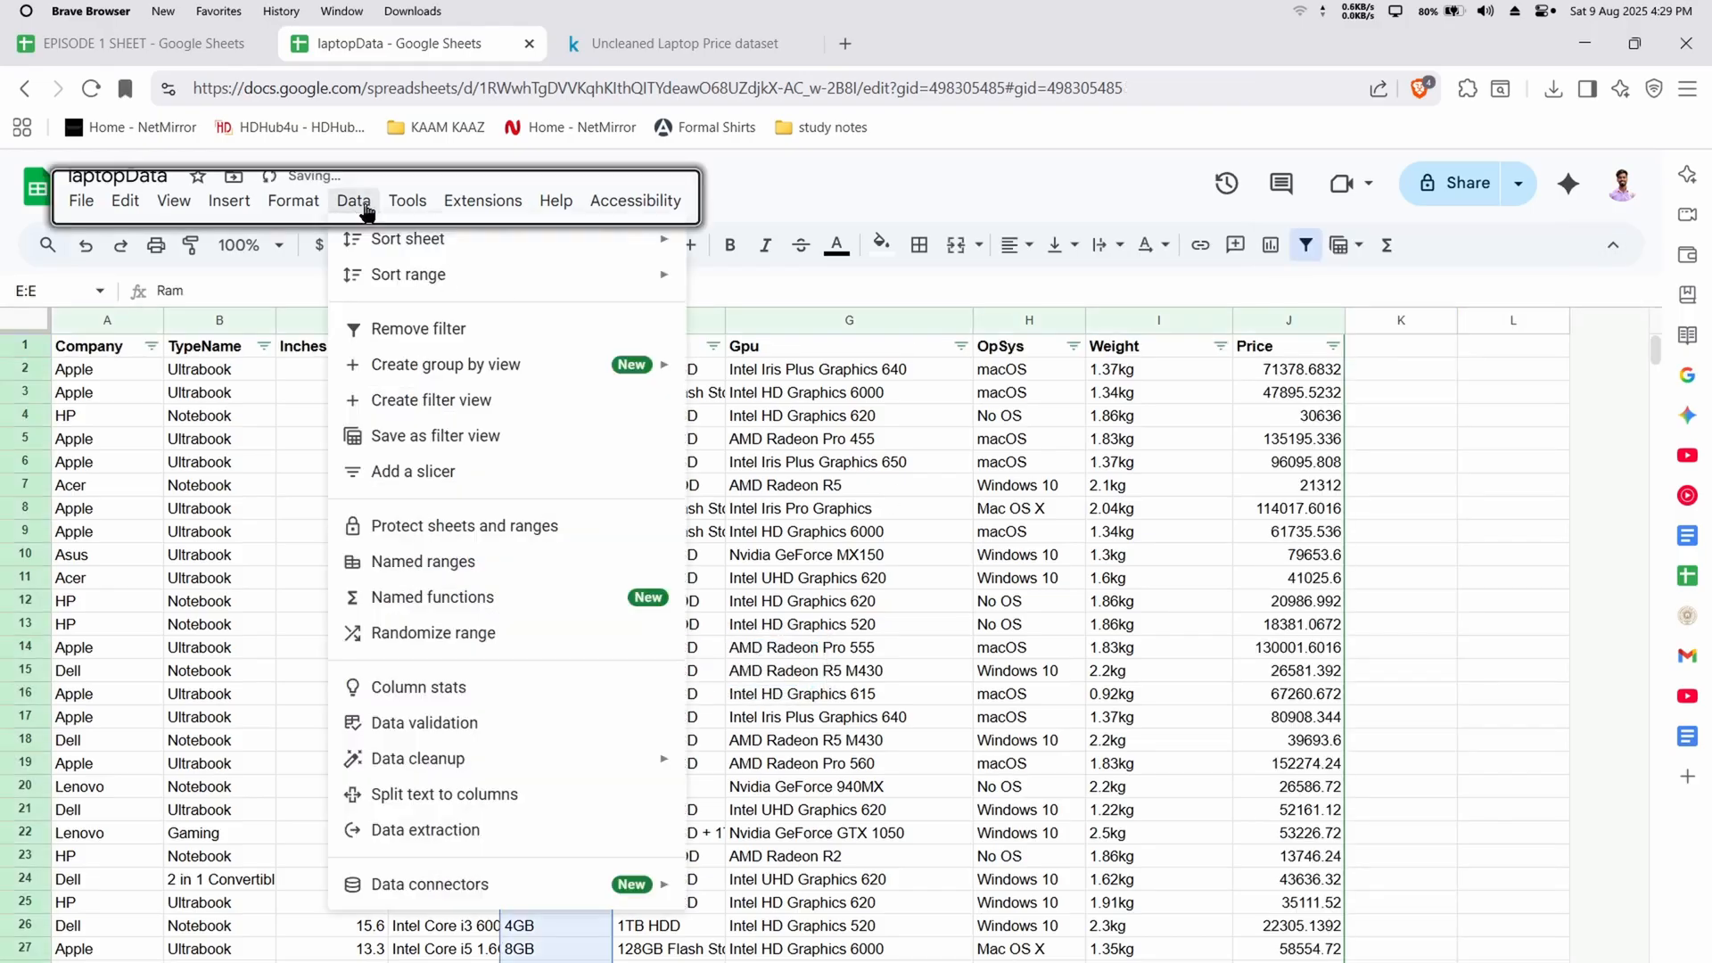
{"action": "left_click", "coordinate": [420, 363]}
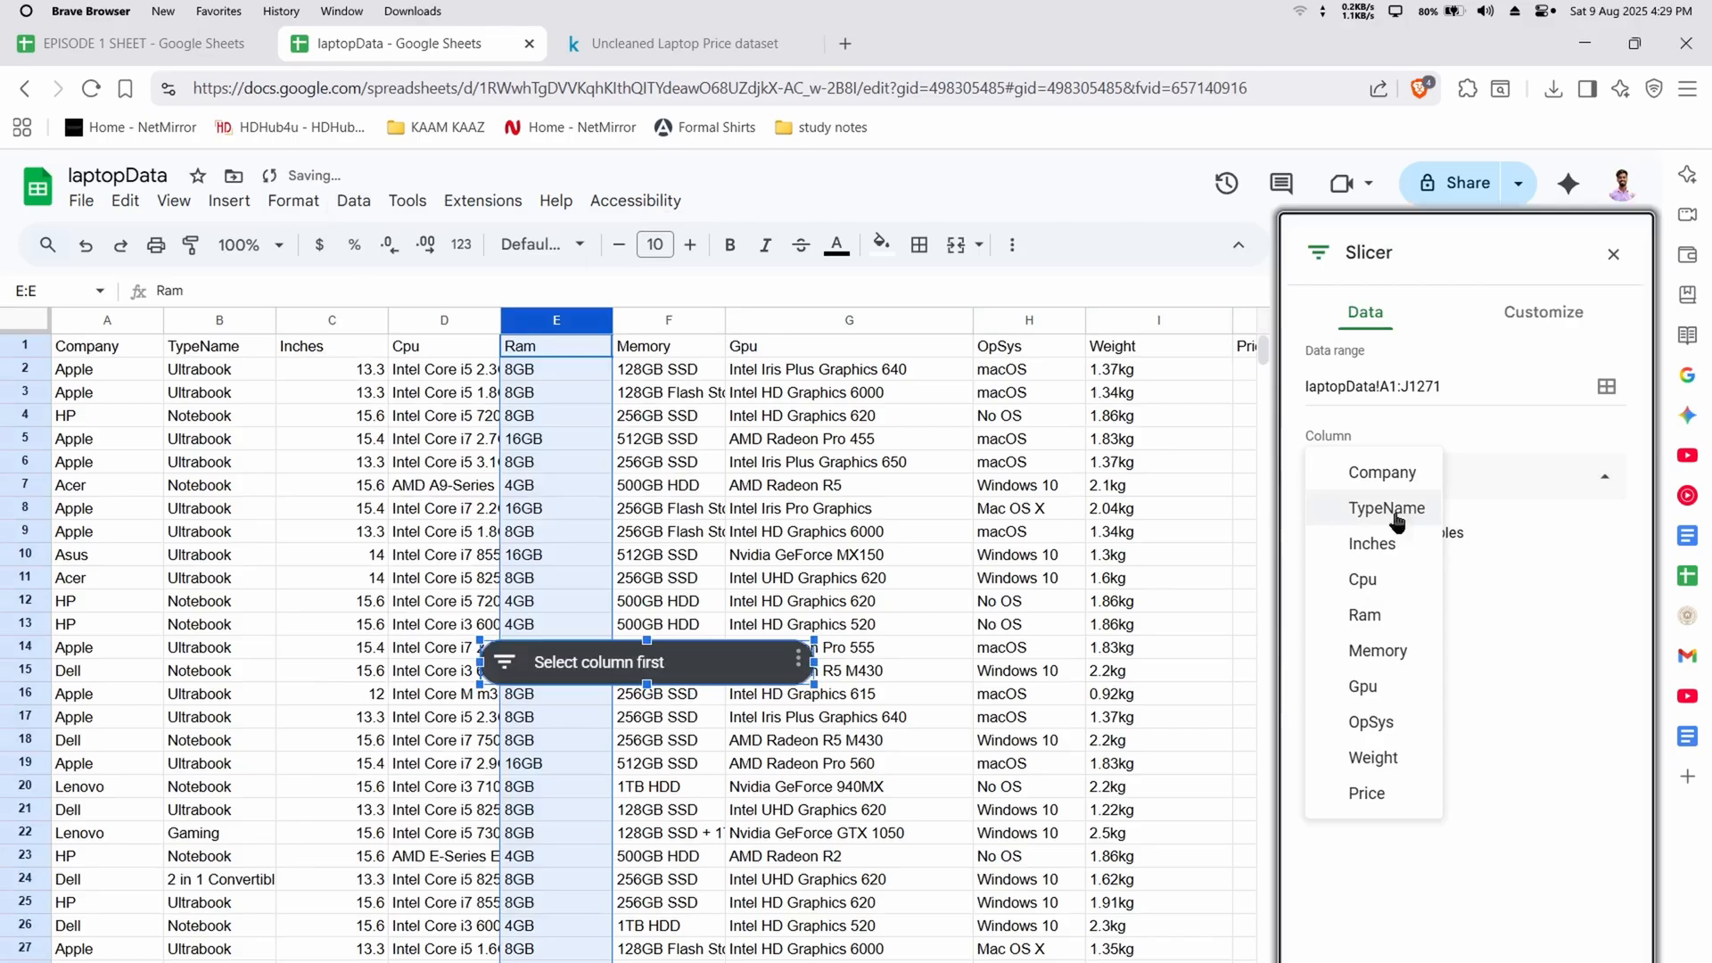
{"action": "left_click", "coordinate": [1378, 615]}
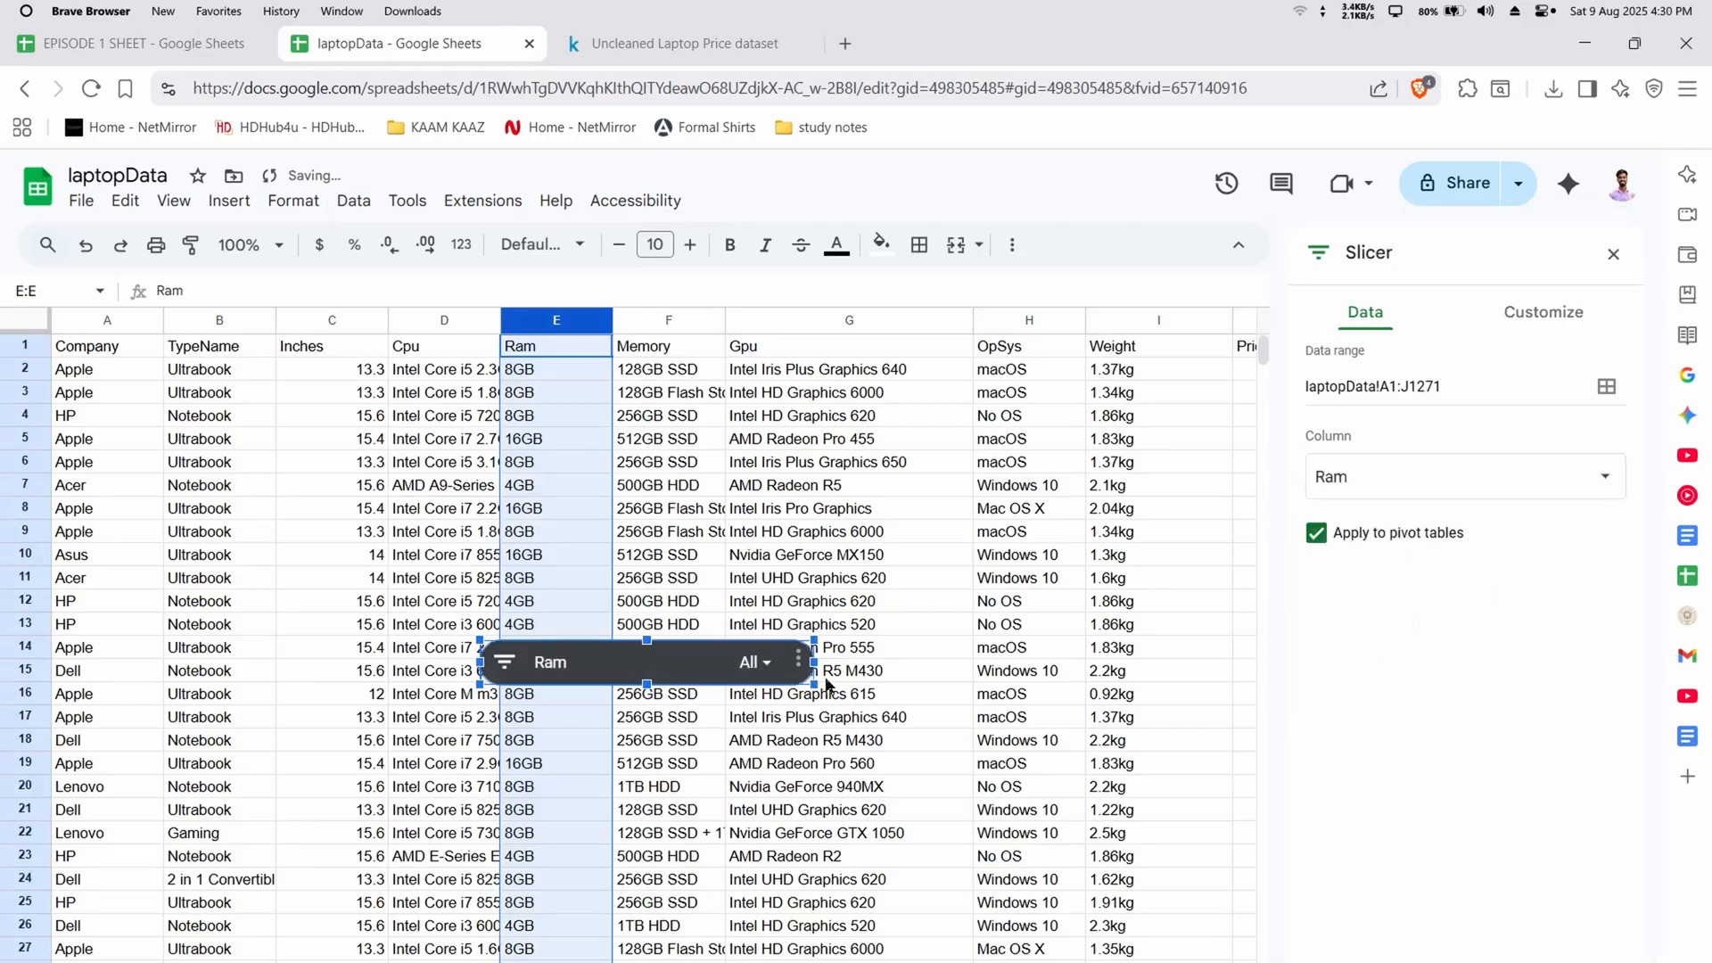
Use the Ram slicer to show only the laptops with 12GB of memory
{"action": "left_click", "coordinate": [753, 662]}
{"action": "scroll", "coordinate": [651, 899], "scroll_direction": "down", "scroll_amount": 3}
{"action": "scroll", "coordinate": [651, 899], "scroll_direction": "up", "scroll_amount": 3}
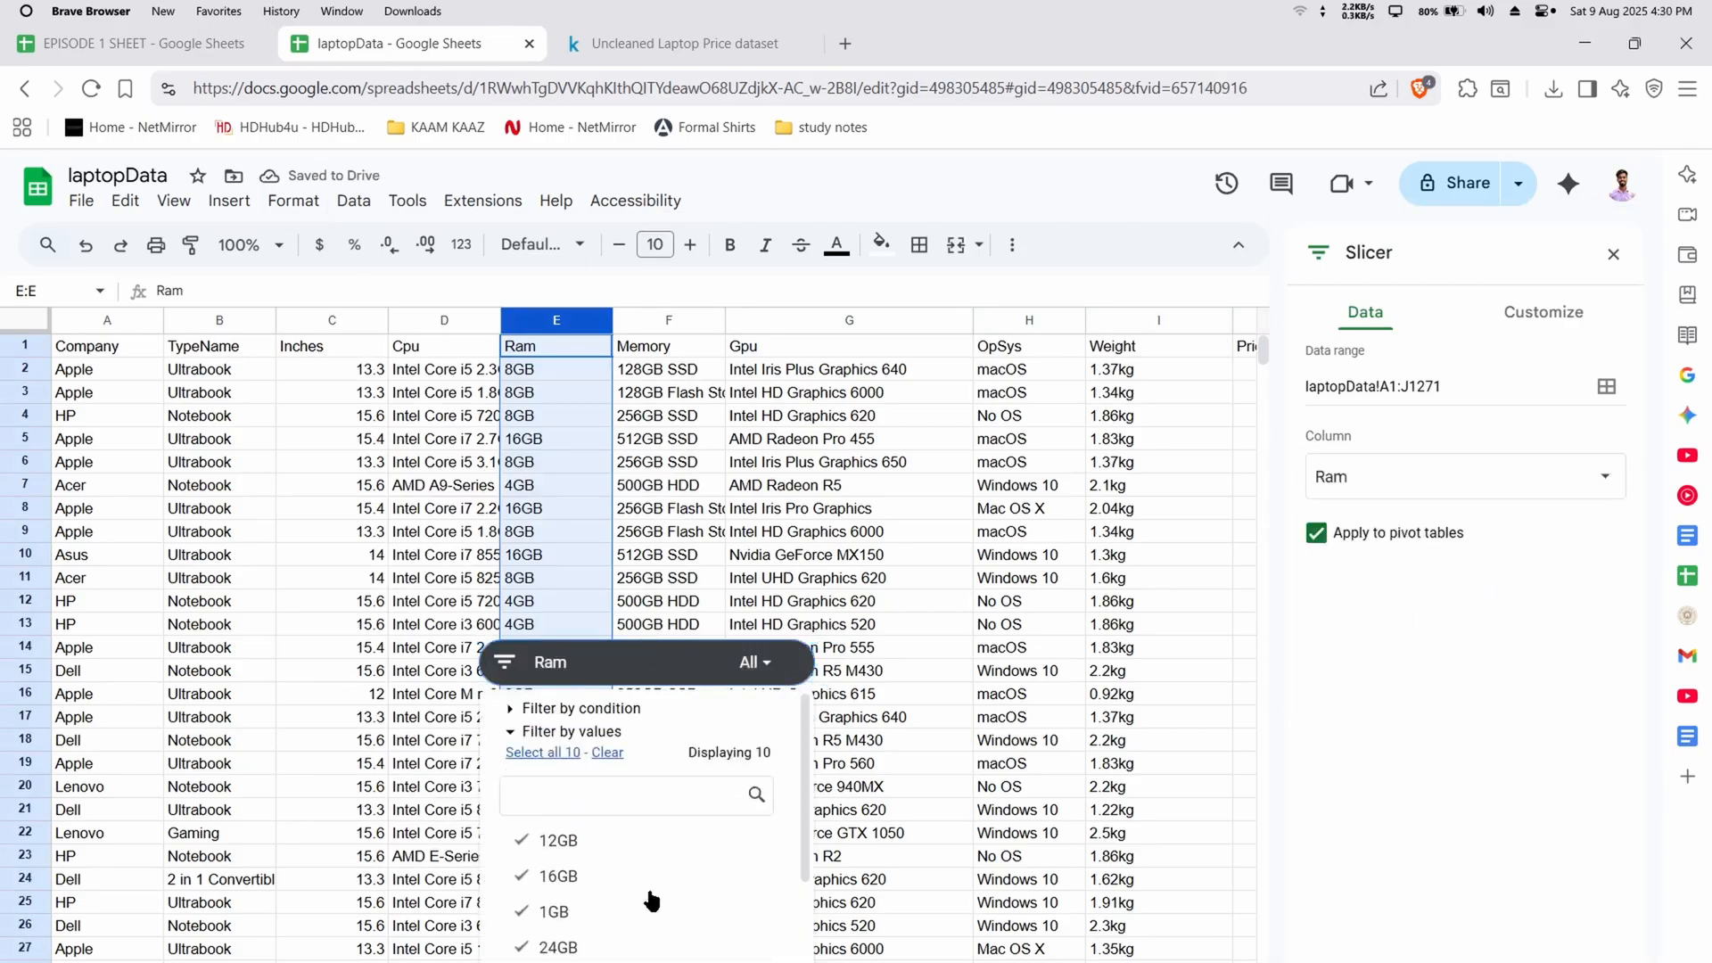
{"action": "left_click", "coordinate": [597, 759]}
{"action": "left_click", "coordinate": [591, 843]}
{"action": "scroll", "coordinate": [708, 901], "scroll_direction": "down", "scroll_amount": 3}
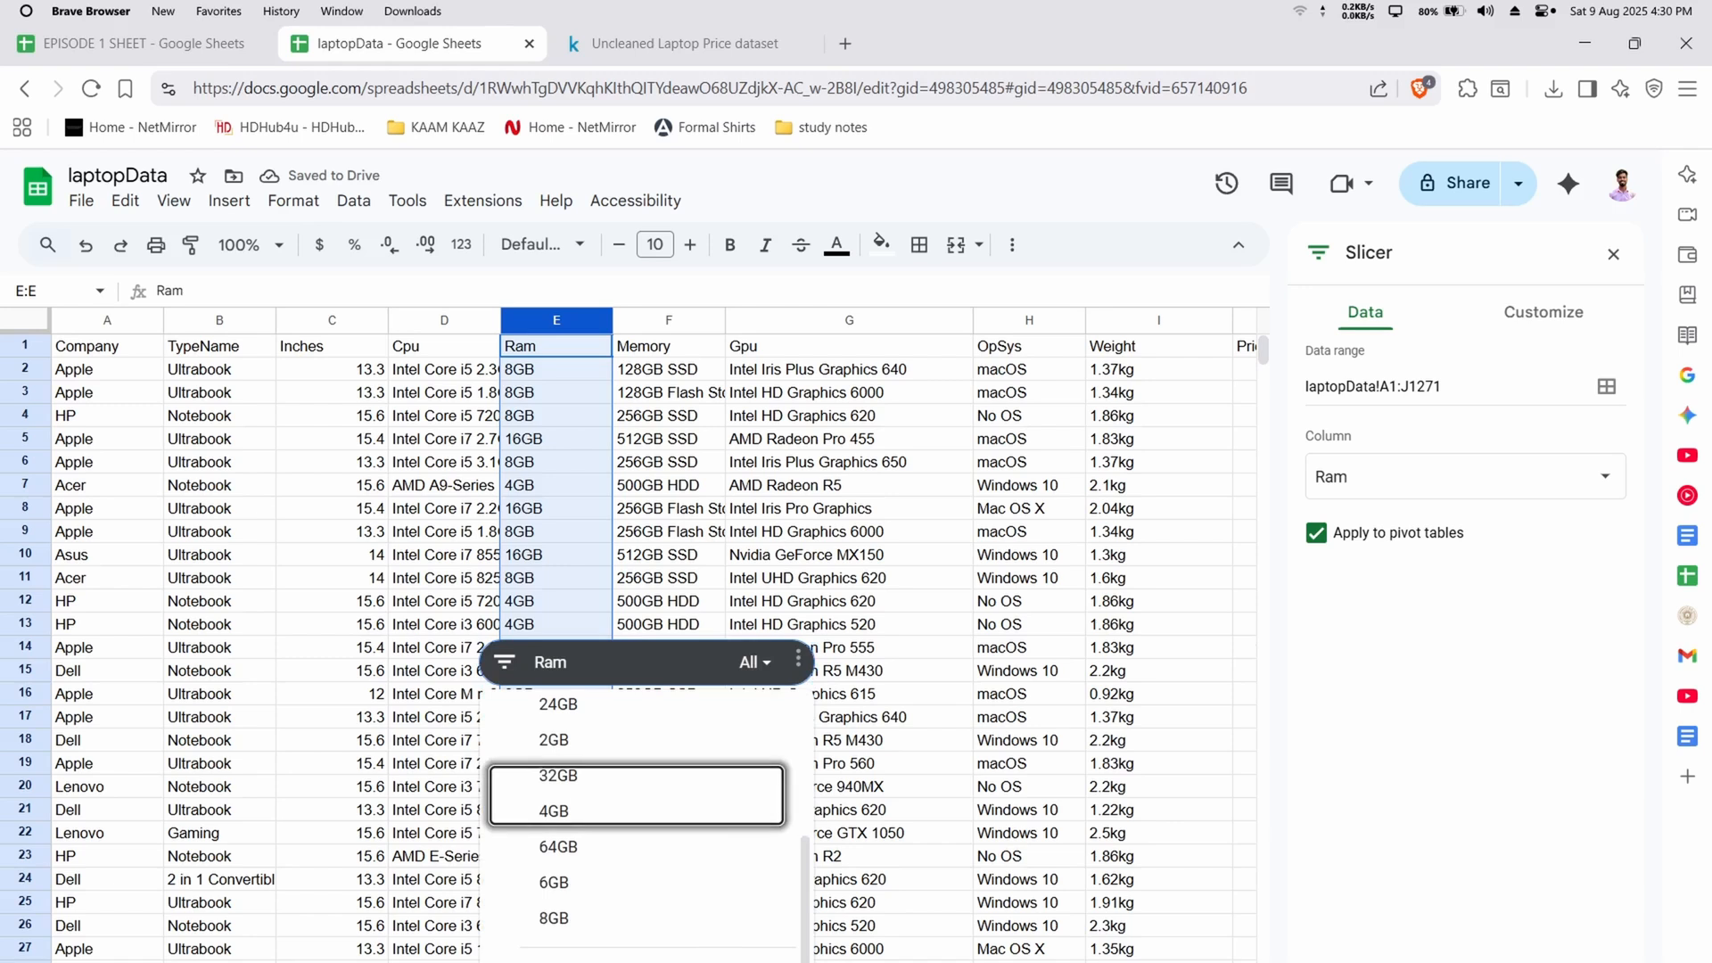
{"action": "left_click", "coordinate": [736, 954]}
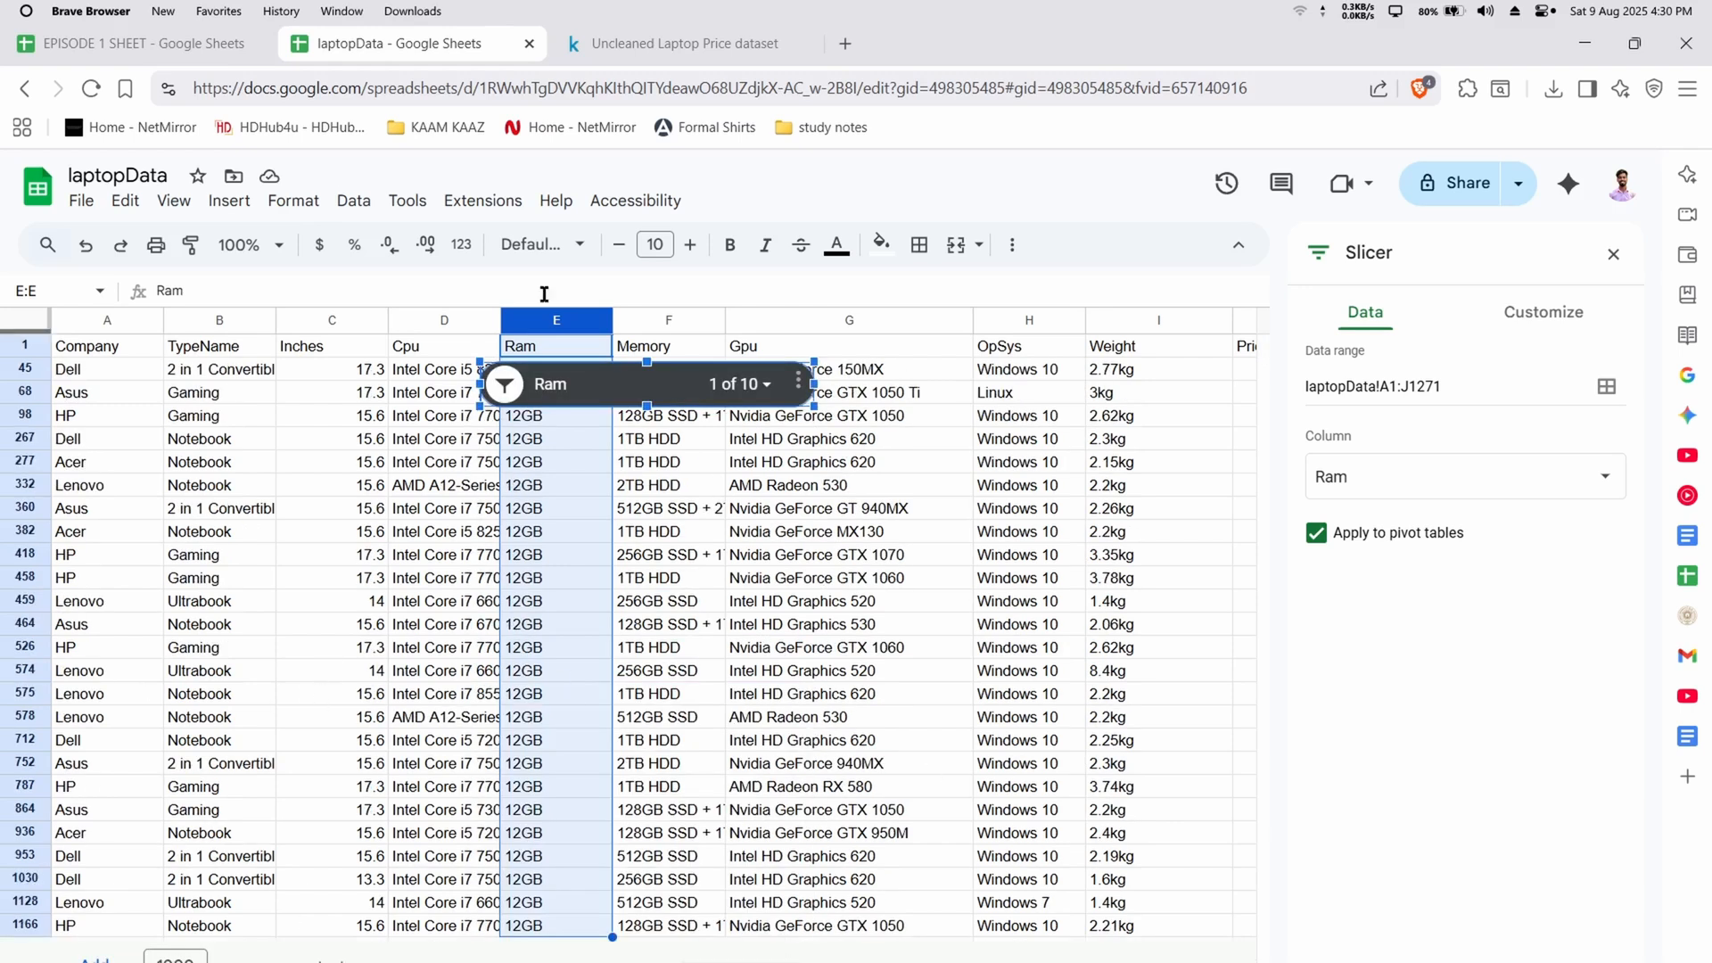
Select all values in the Ram slicer again and close the slicer settings
{"action": "left_click", "coordinate": [505, 384]}
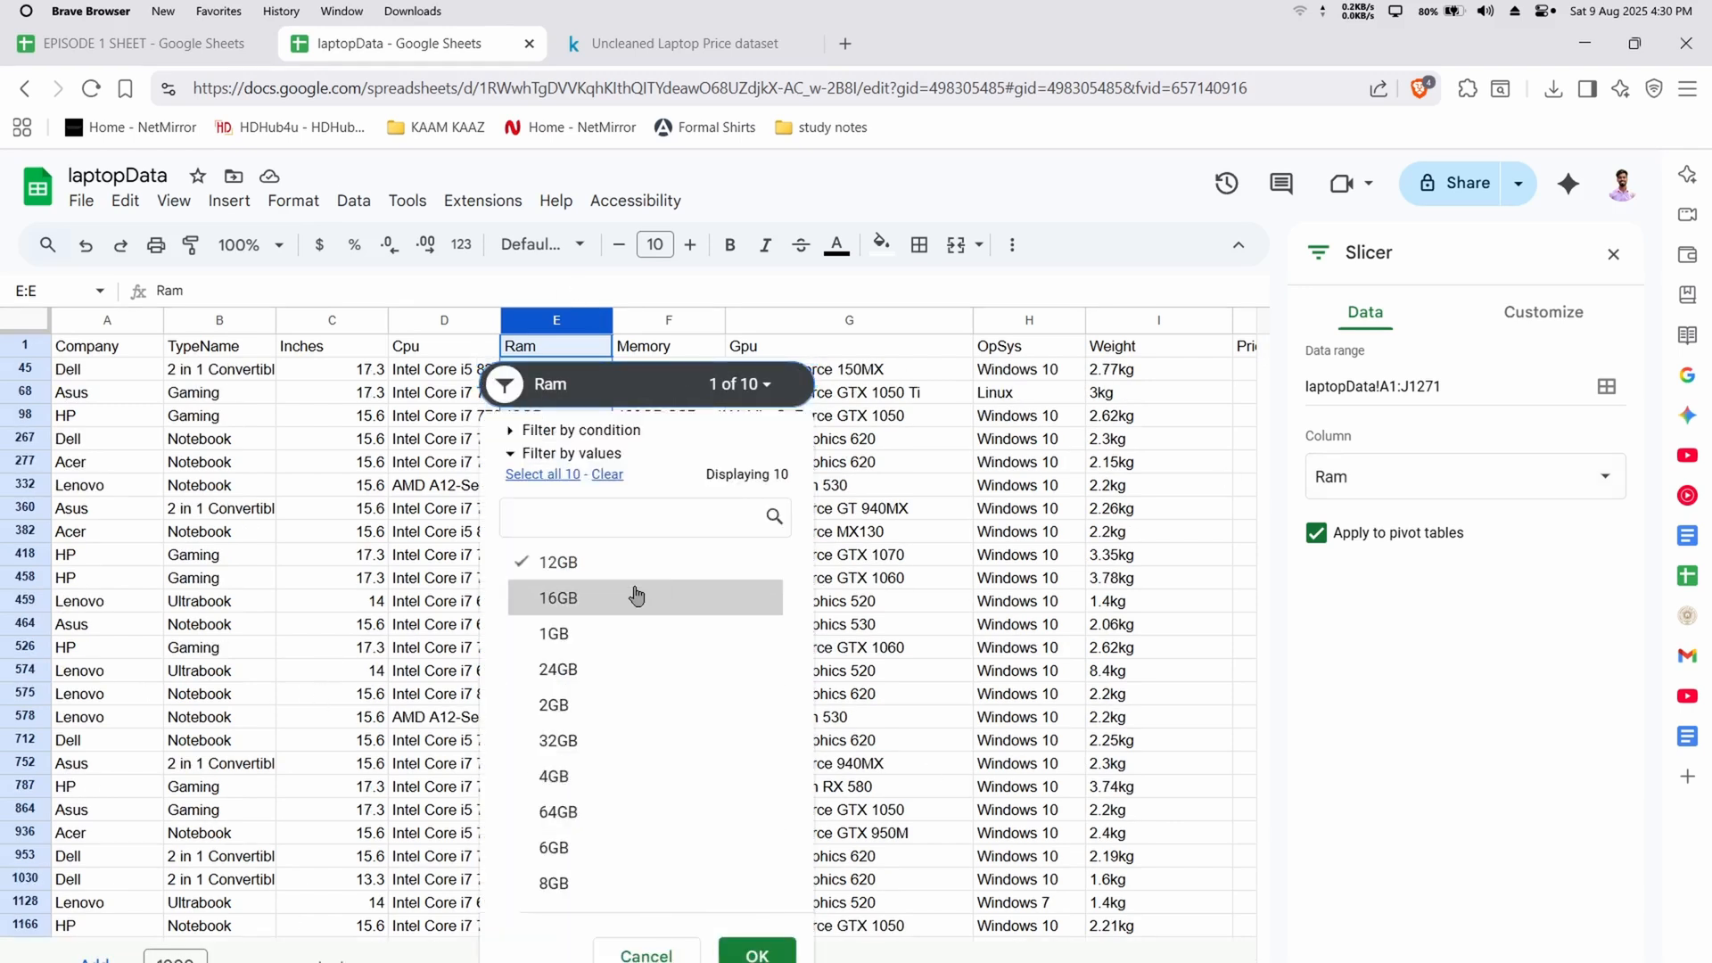
{"action": "left_click", "coordinate": [607, 476]}
{"action": "left_click", "coordinate": [535, 474]}
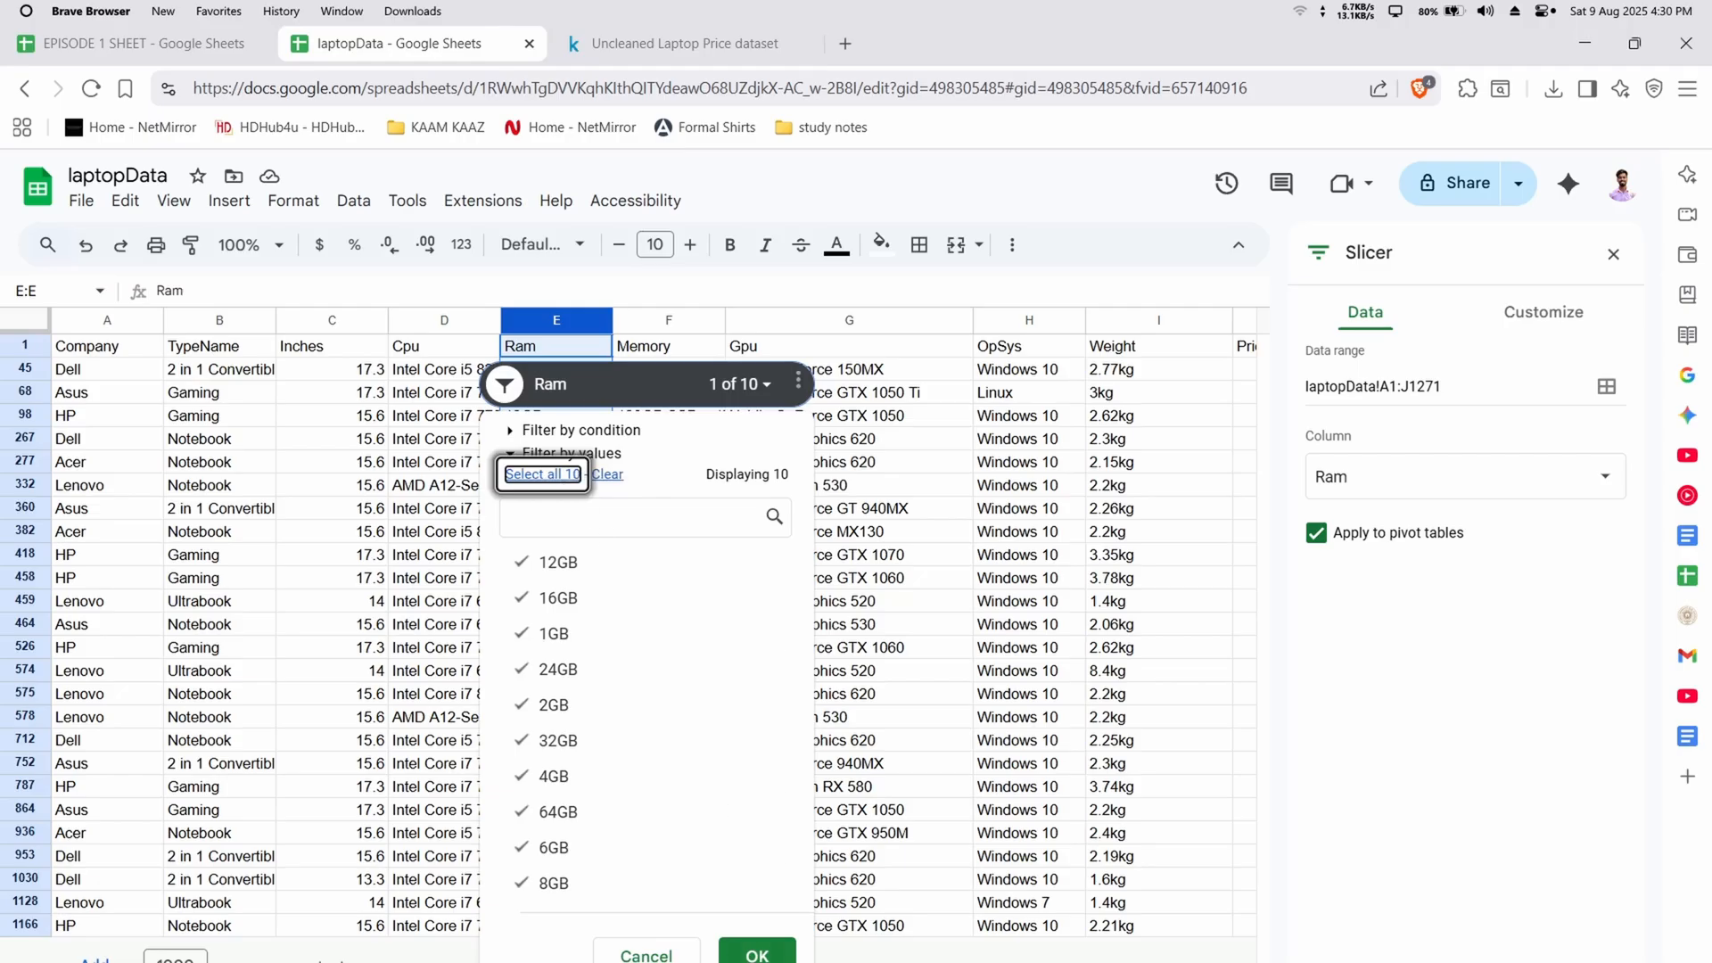
{"action": "left_click", "coordinate": [757, 952]}
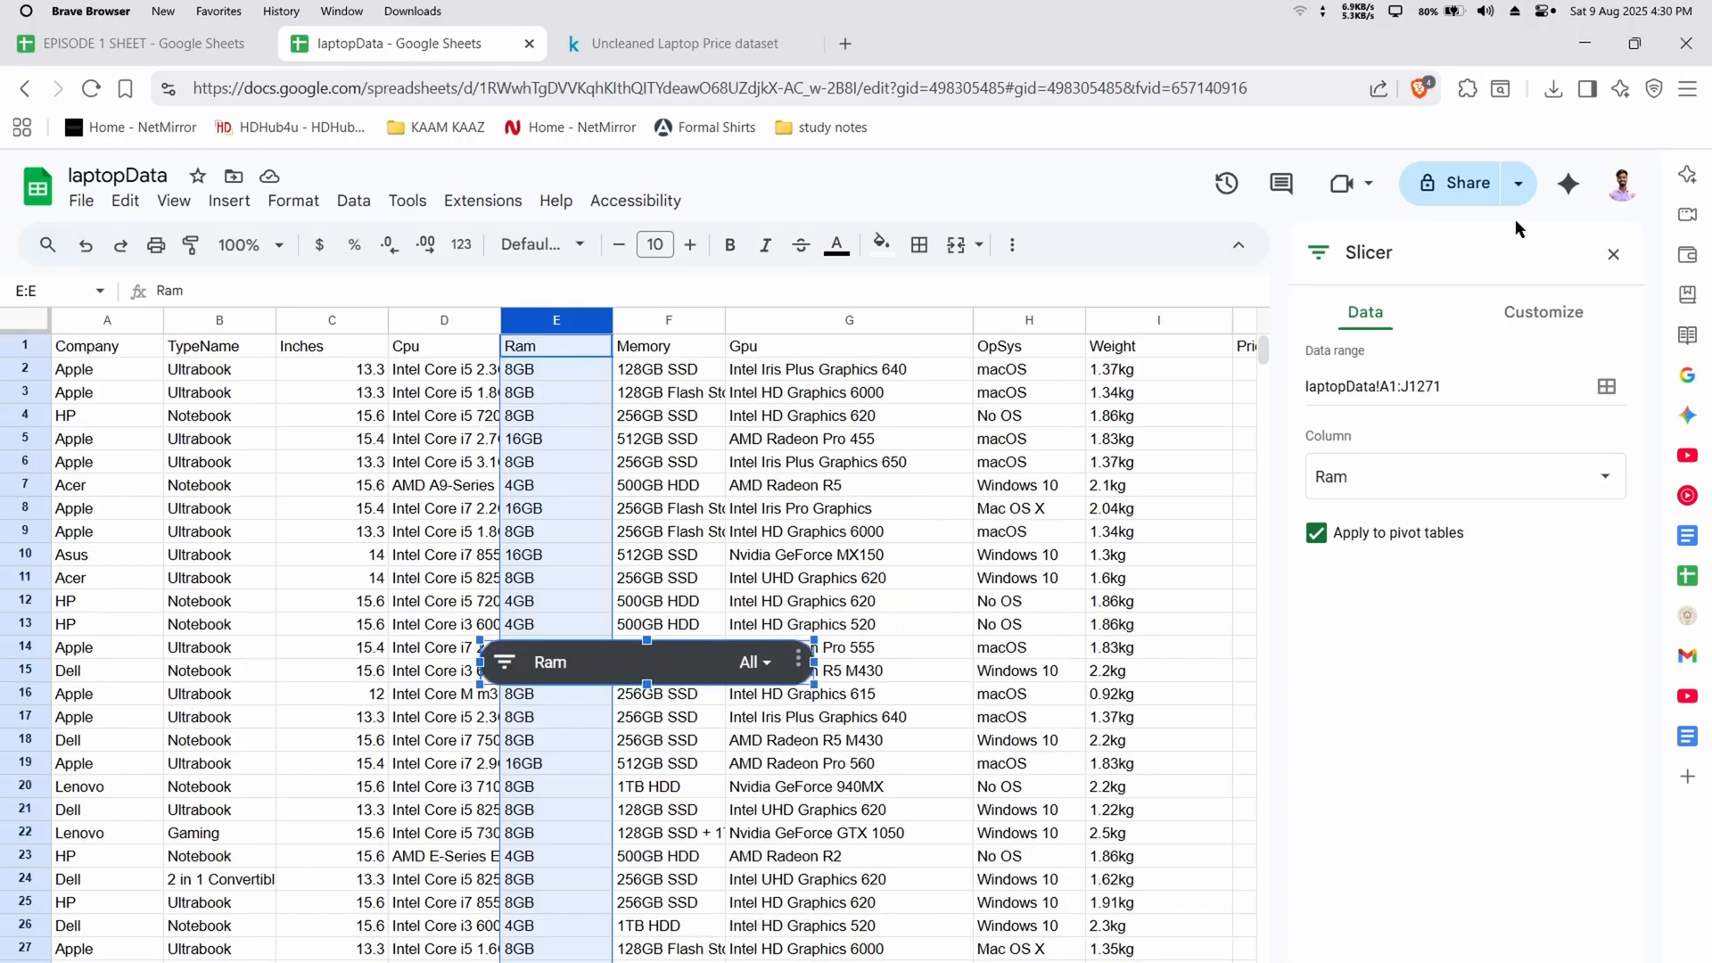
{"action": "left_click", "coordinate": [1610, 257]}
{"action": "left_click", "coordinate": [1467, 560]}
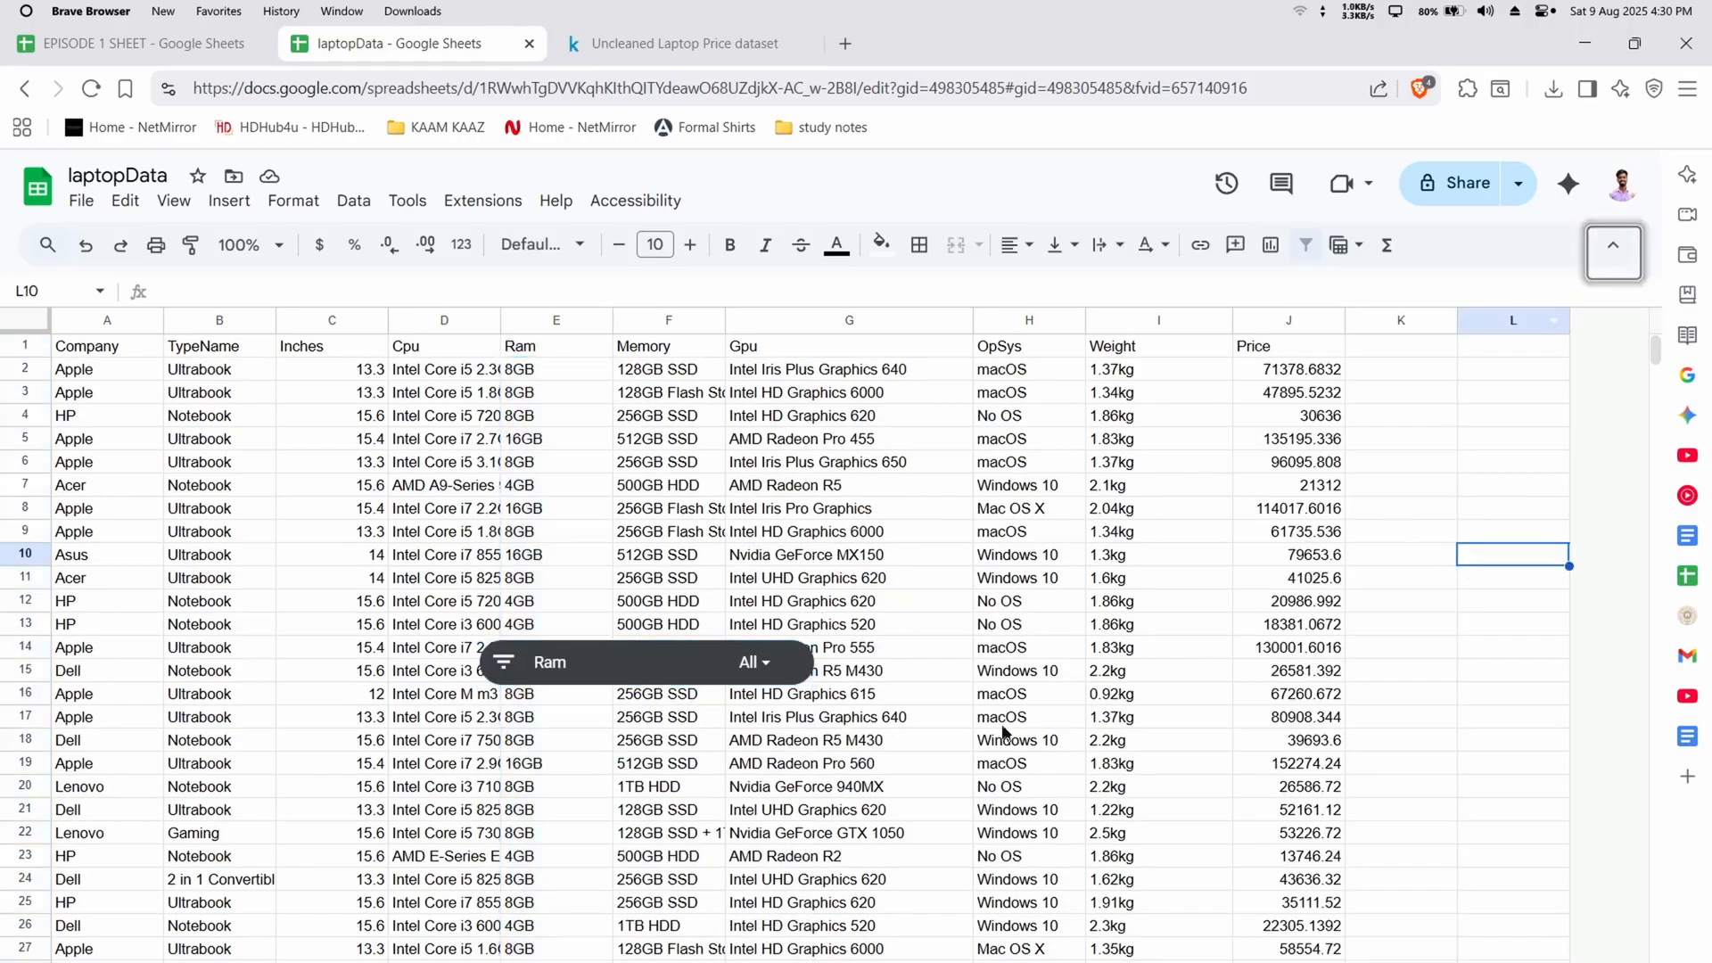
Switch to EPISODE 1 SHEET, dismiss the file import dialog and start an IMPORTRANGE formula in cell A1
{"action": "left_click", "coordinate": [143, 43]}
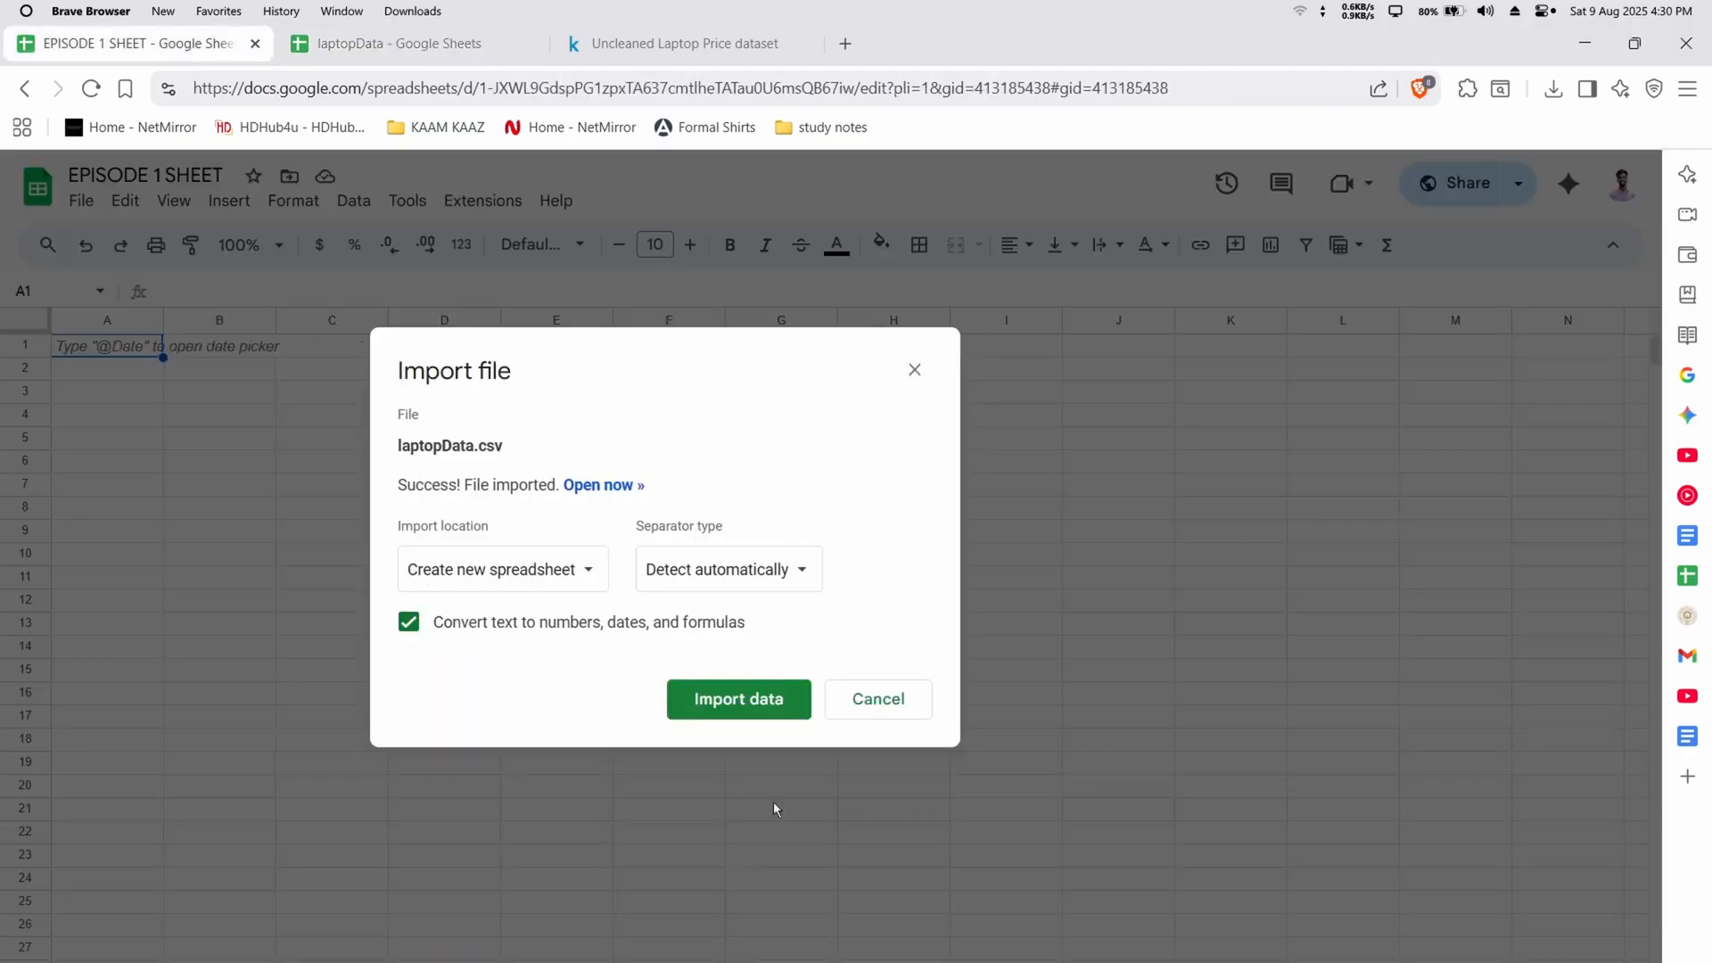
{"action": "left_click", "coordinate": [879, 699]}
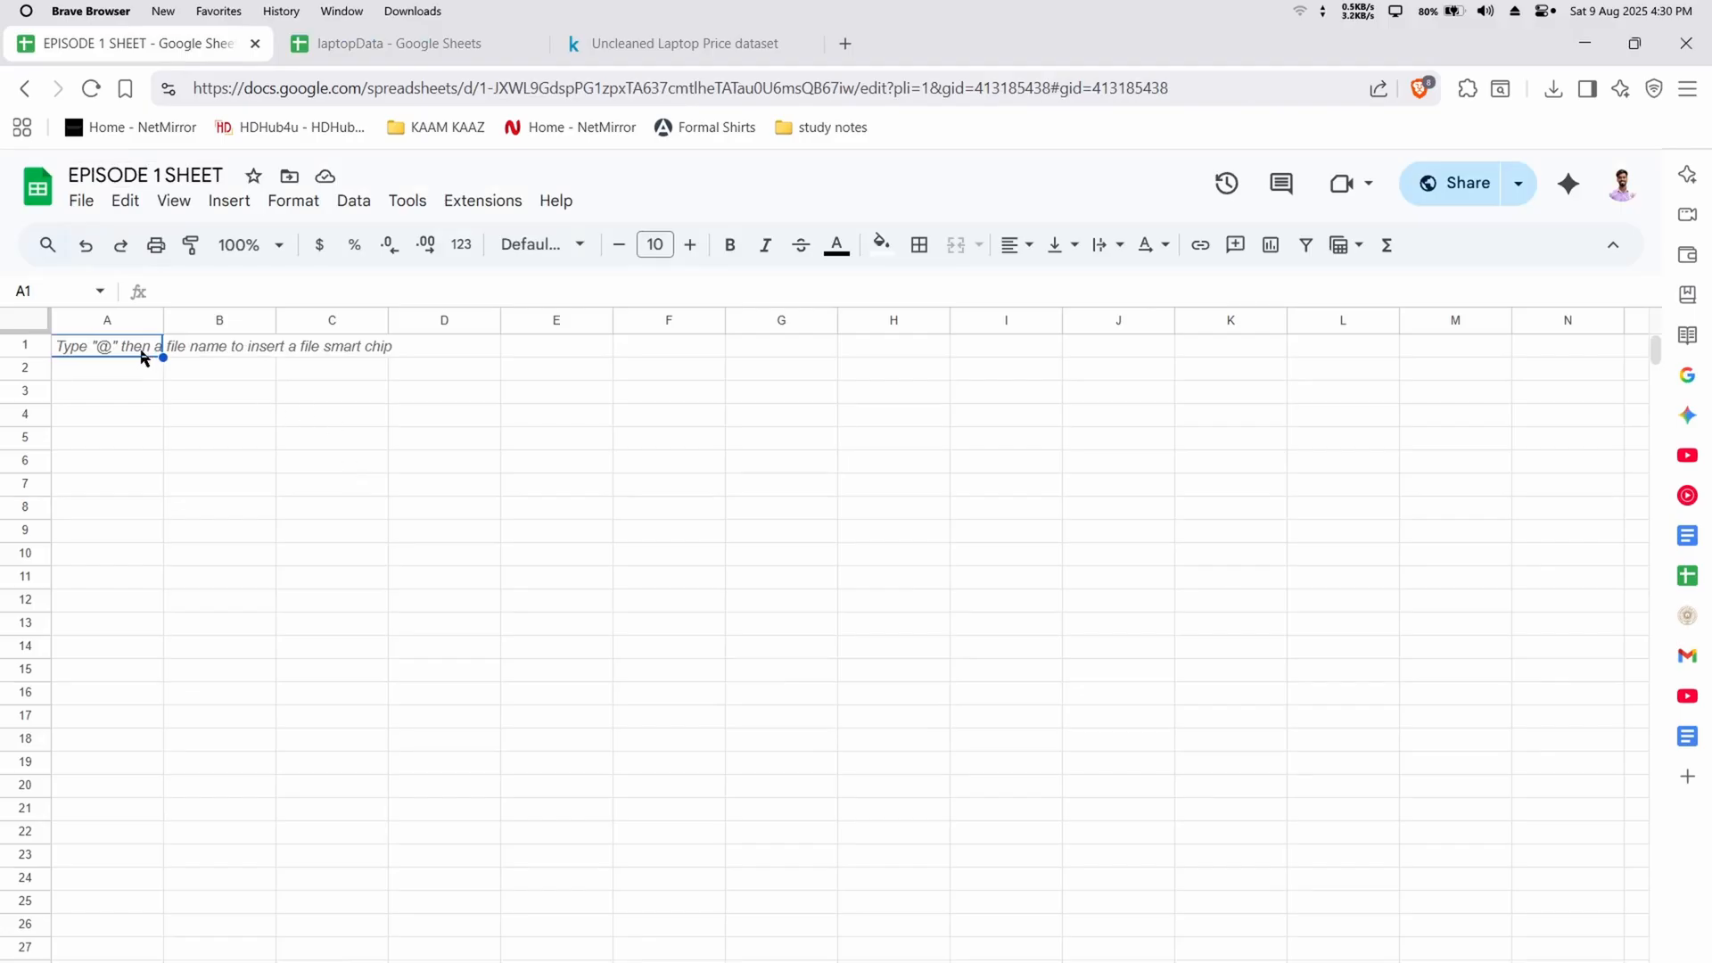
{"action": "type", "text": "=IMPORTA"}
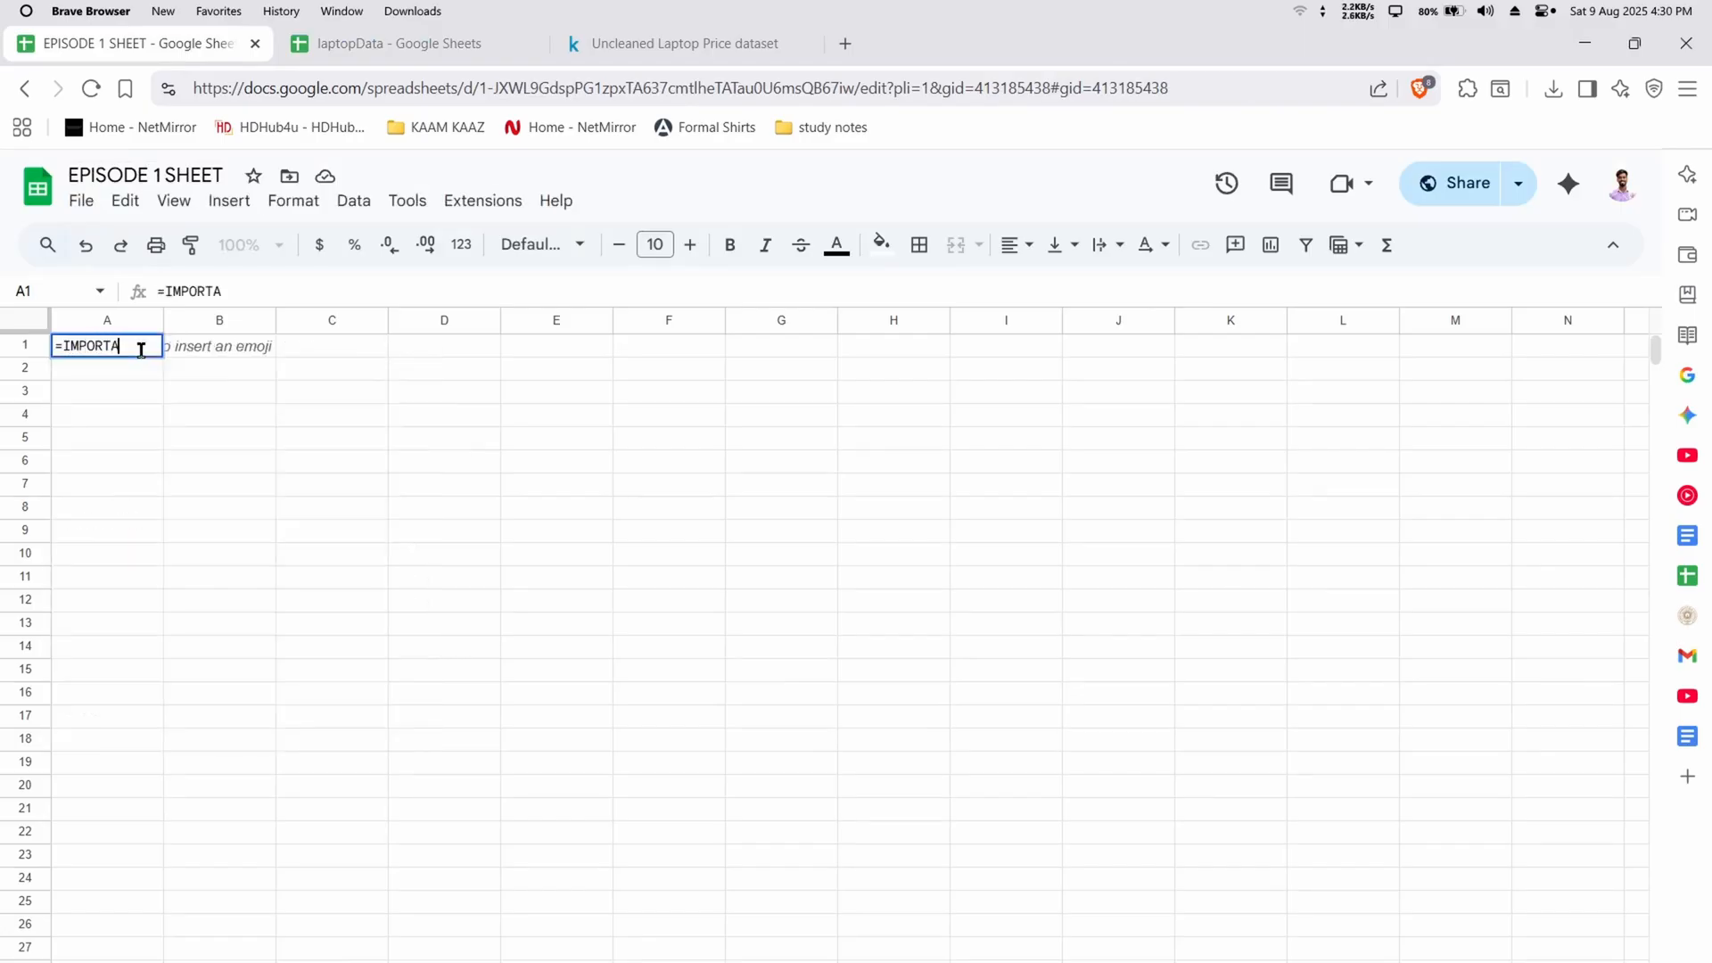
{"action": "key", "text": "BackSpace"}
{"action": "type", "text": "RANGE("}
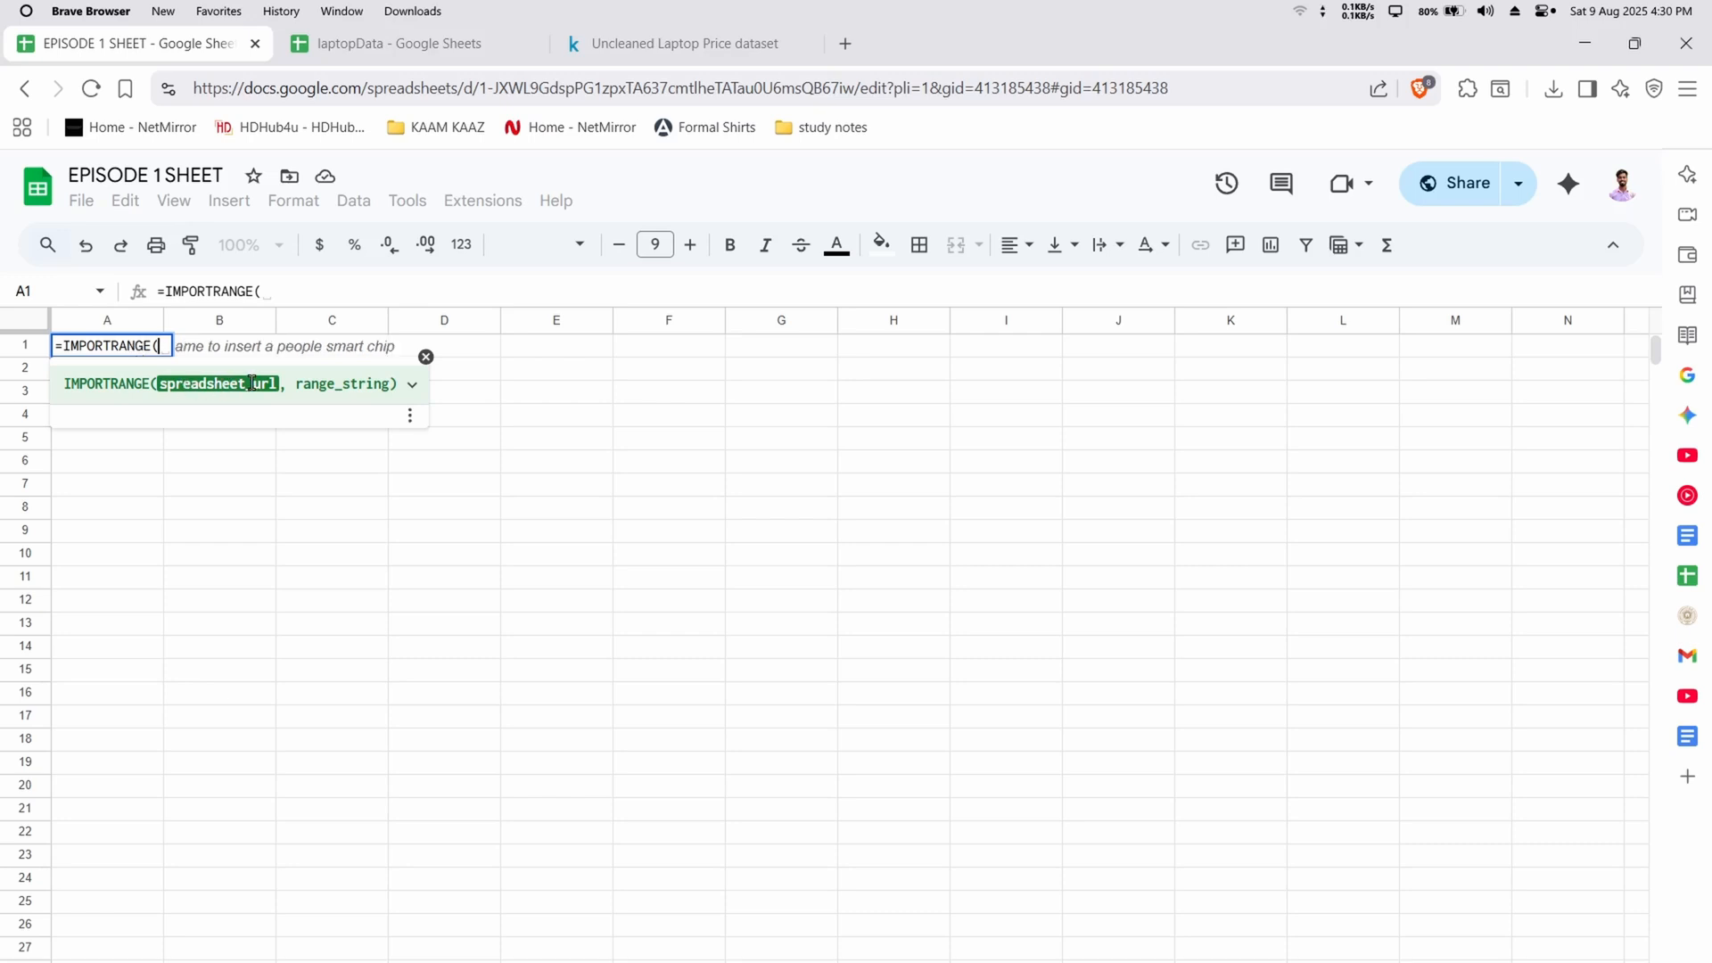
Copy the web address of the laptopData spreadsheet and return to the formula in EPISODE 1 SHEET
{"action": "left_click", "coordinate": [451, 46]}
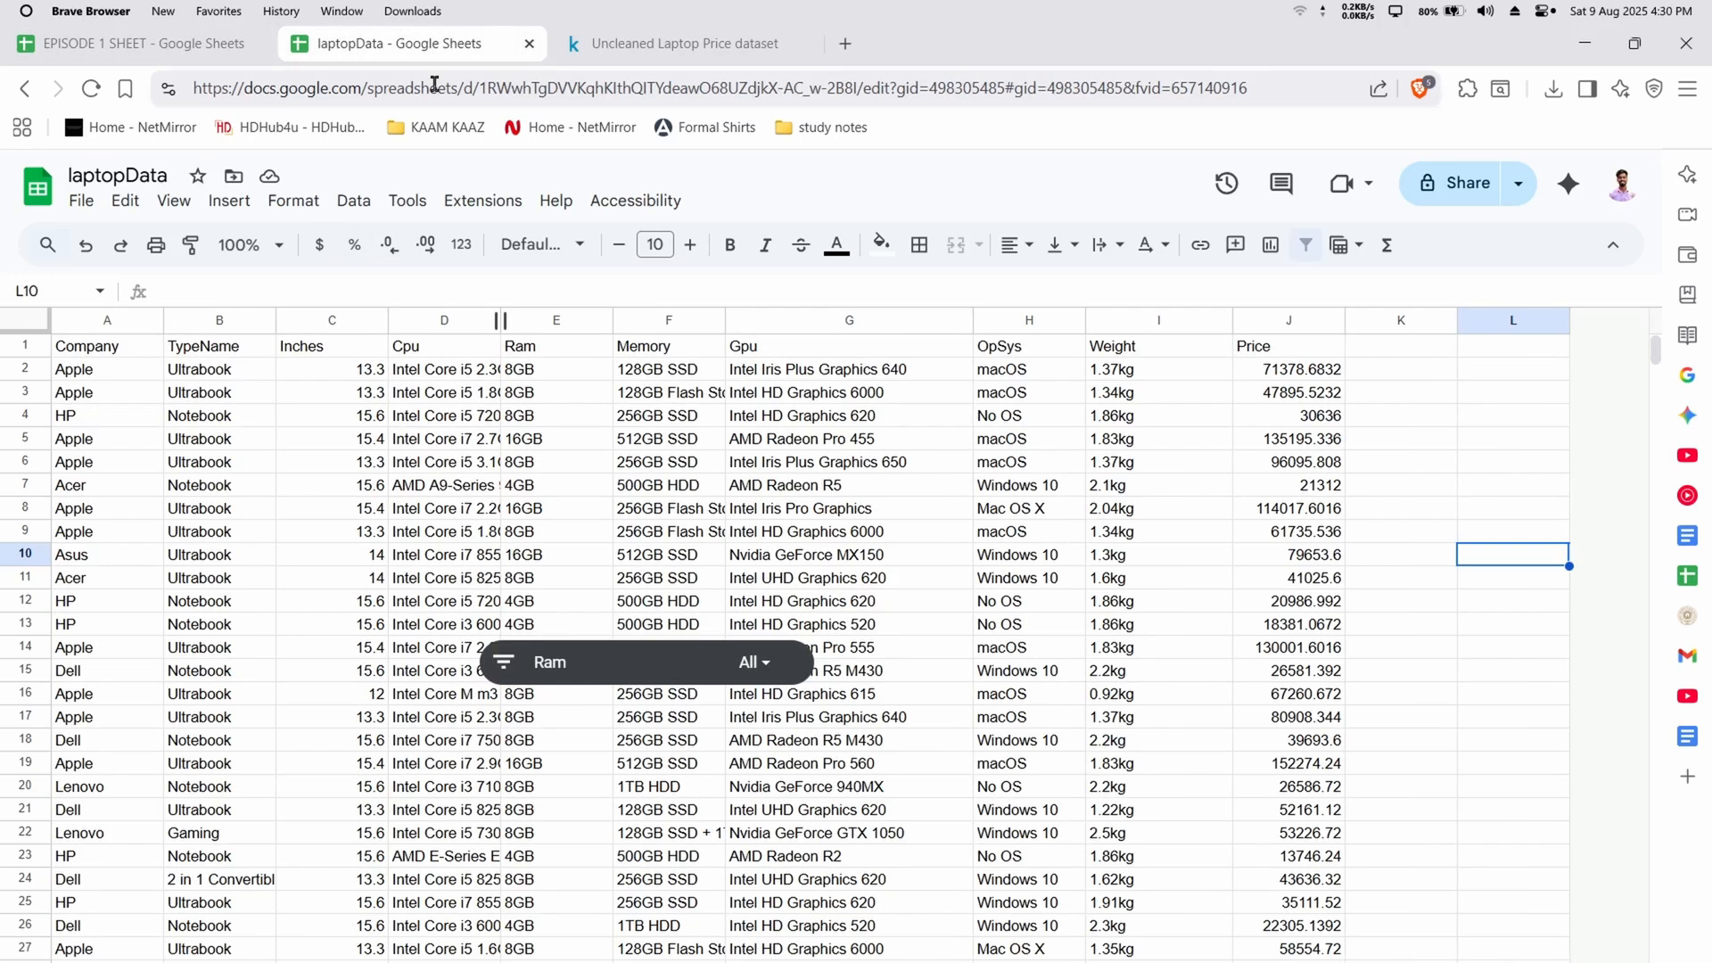
{"action": "left_click", "coordinate": [366, 89]}
{"action": "key", "text": "ctrl+c"}
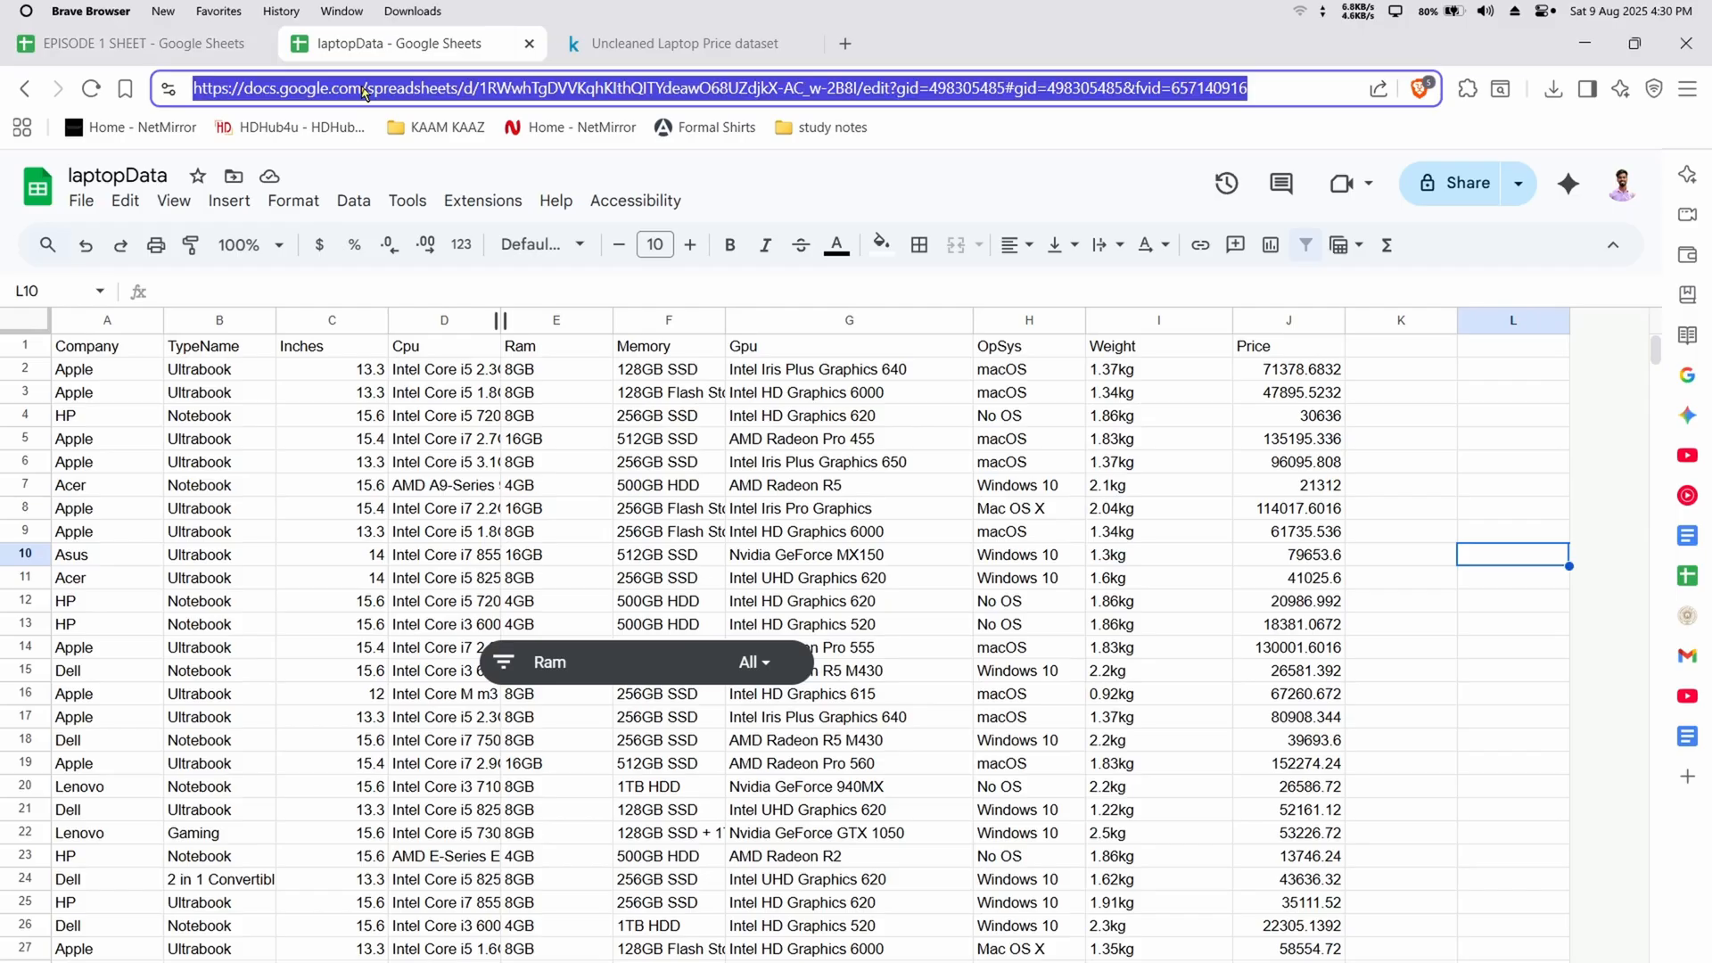
{"action": "left_click", "coordinate": [203, 43]}
{"action": "left_click", "coordinate": [290, 296]}
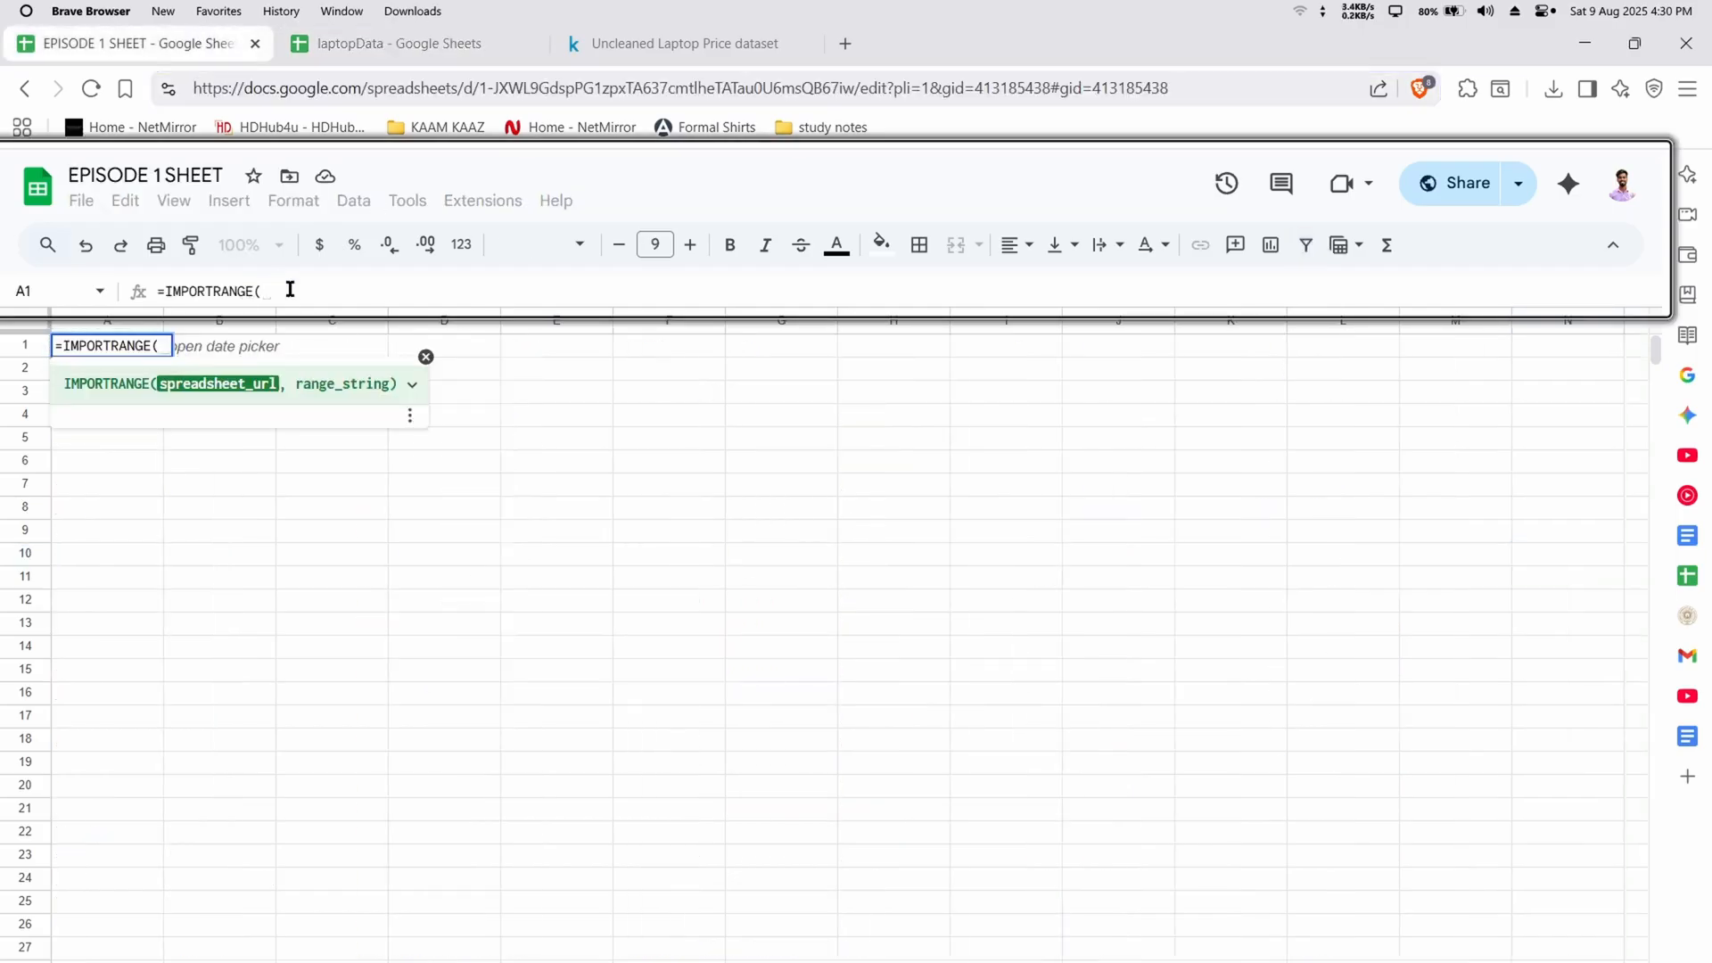
Restart the IMPORTRANGE formula in cell A1 with the copied laptopData web address as its quoted first argument and open the second argument
{"action": "key", "text": "shift+Return"}
{"action": "type", "text": "\""}
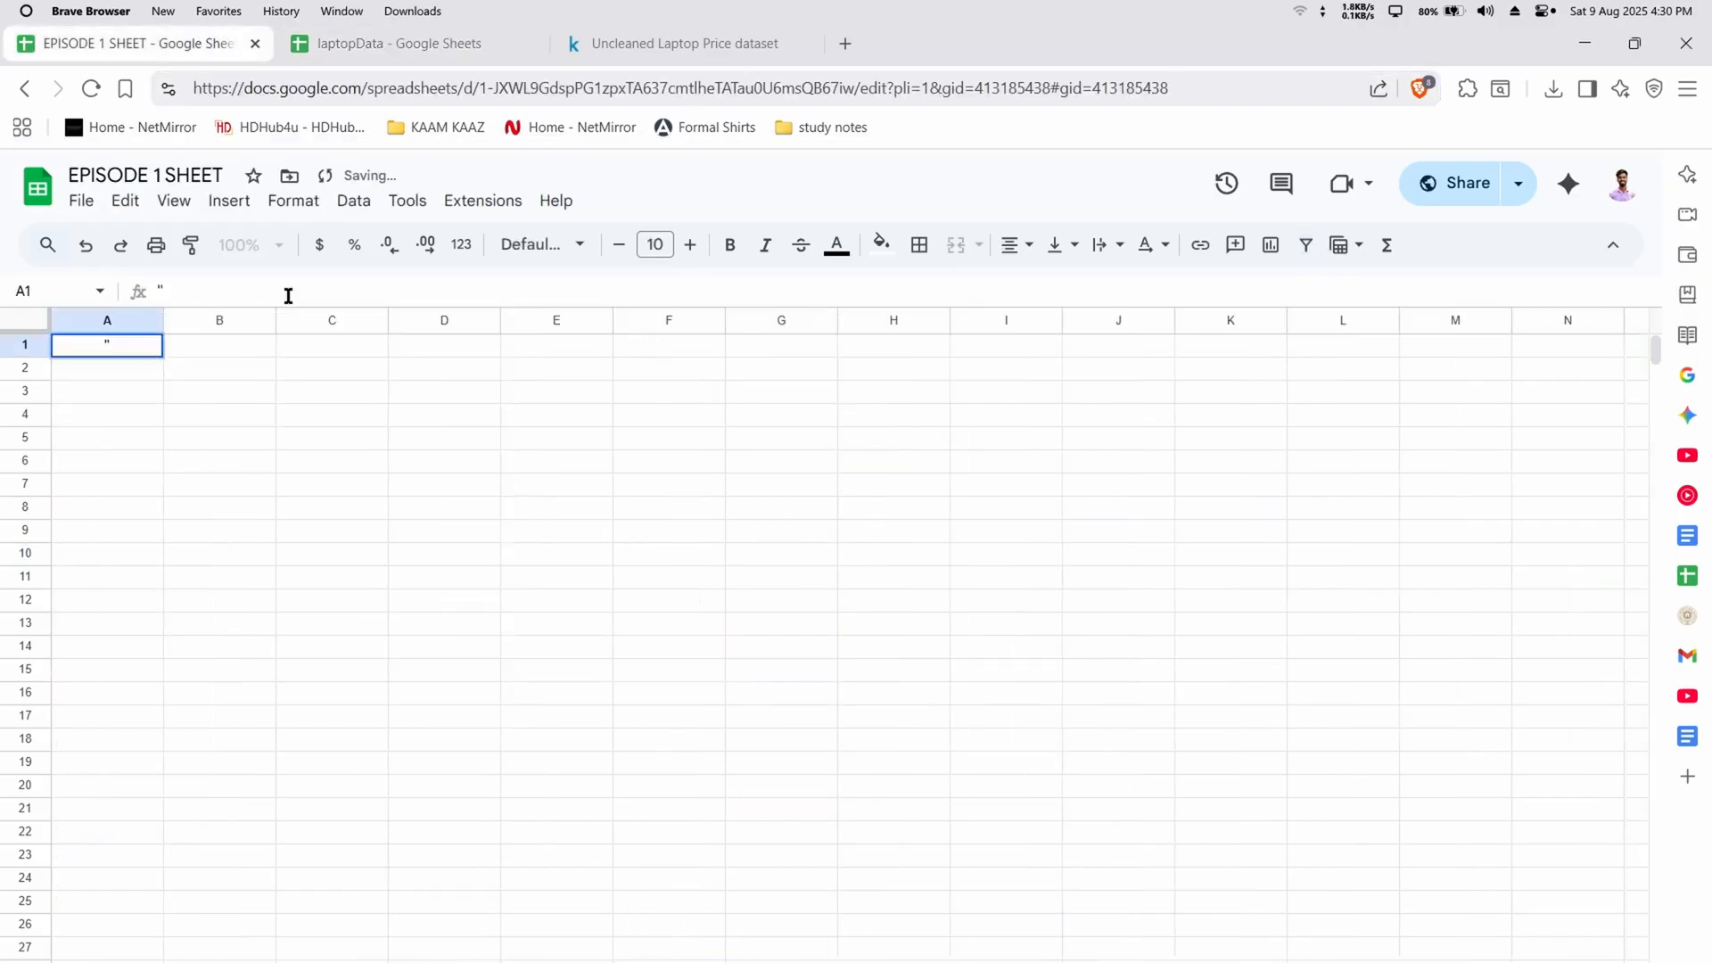
{"action": "type", "text": "="}
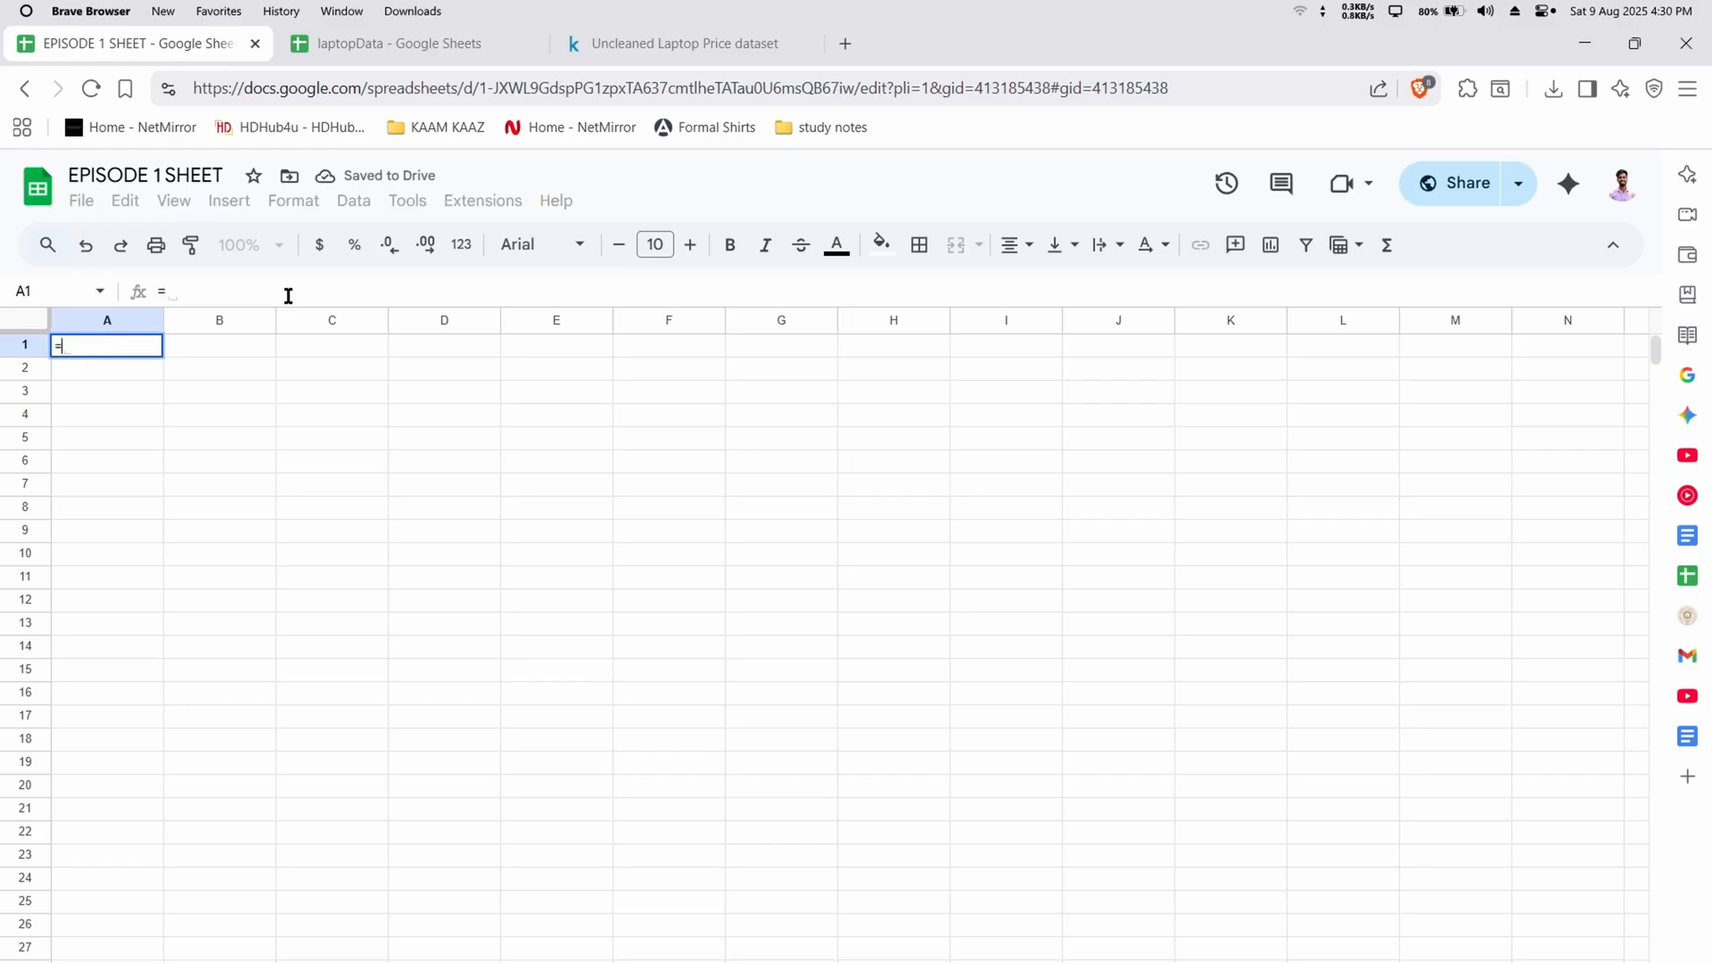
{"action": "type", "text": "IMPORT"}
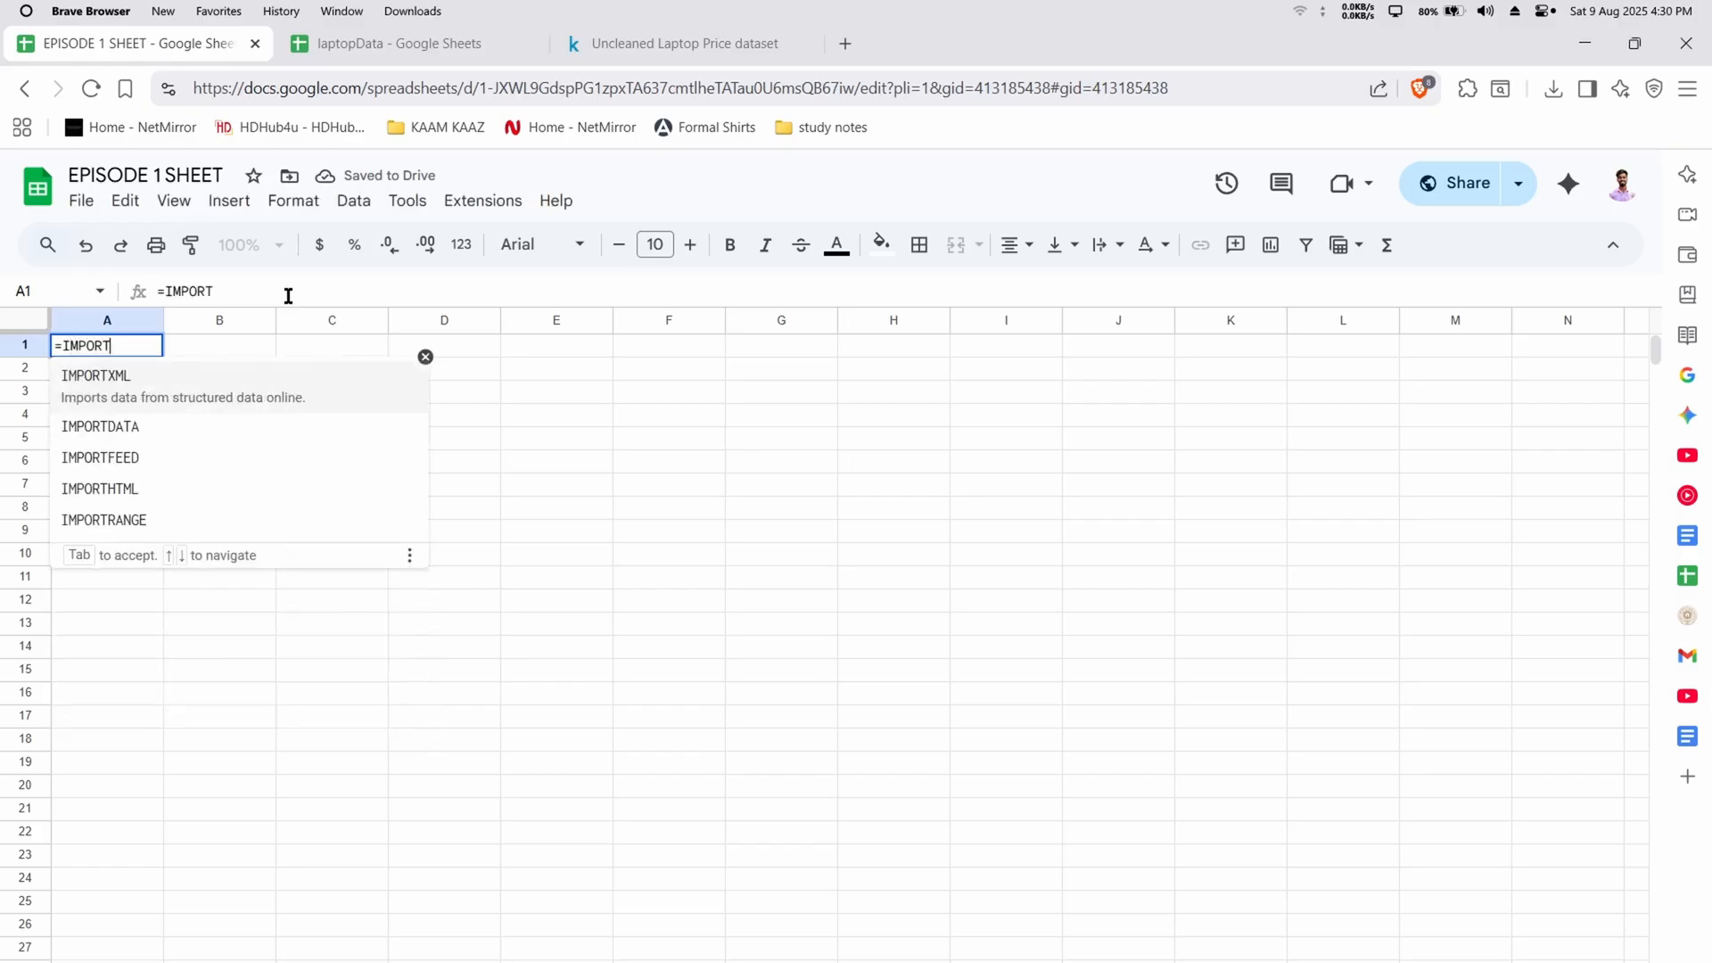
{"action": "type", "text": "RANGE("}
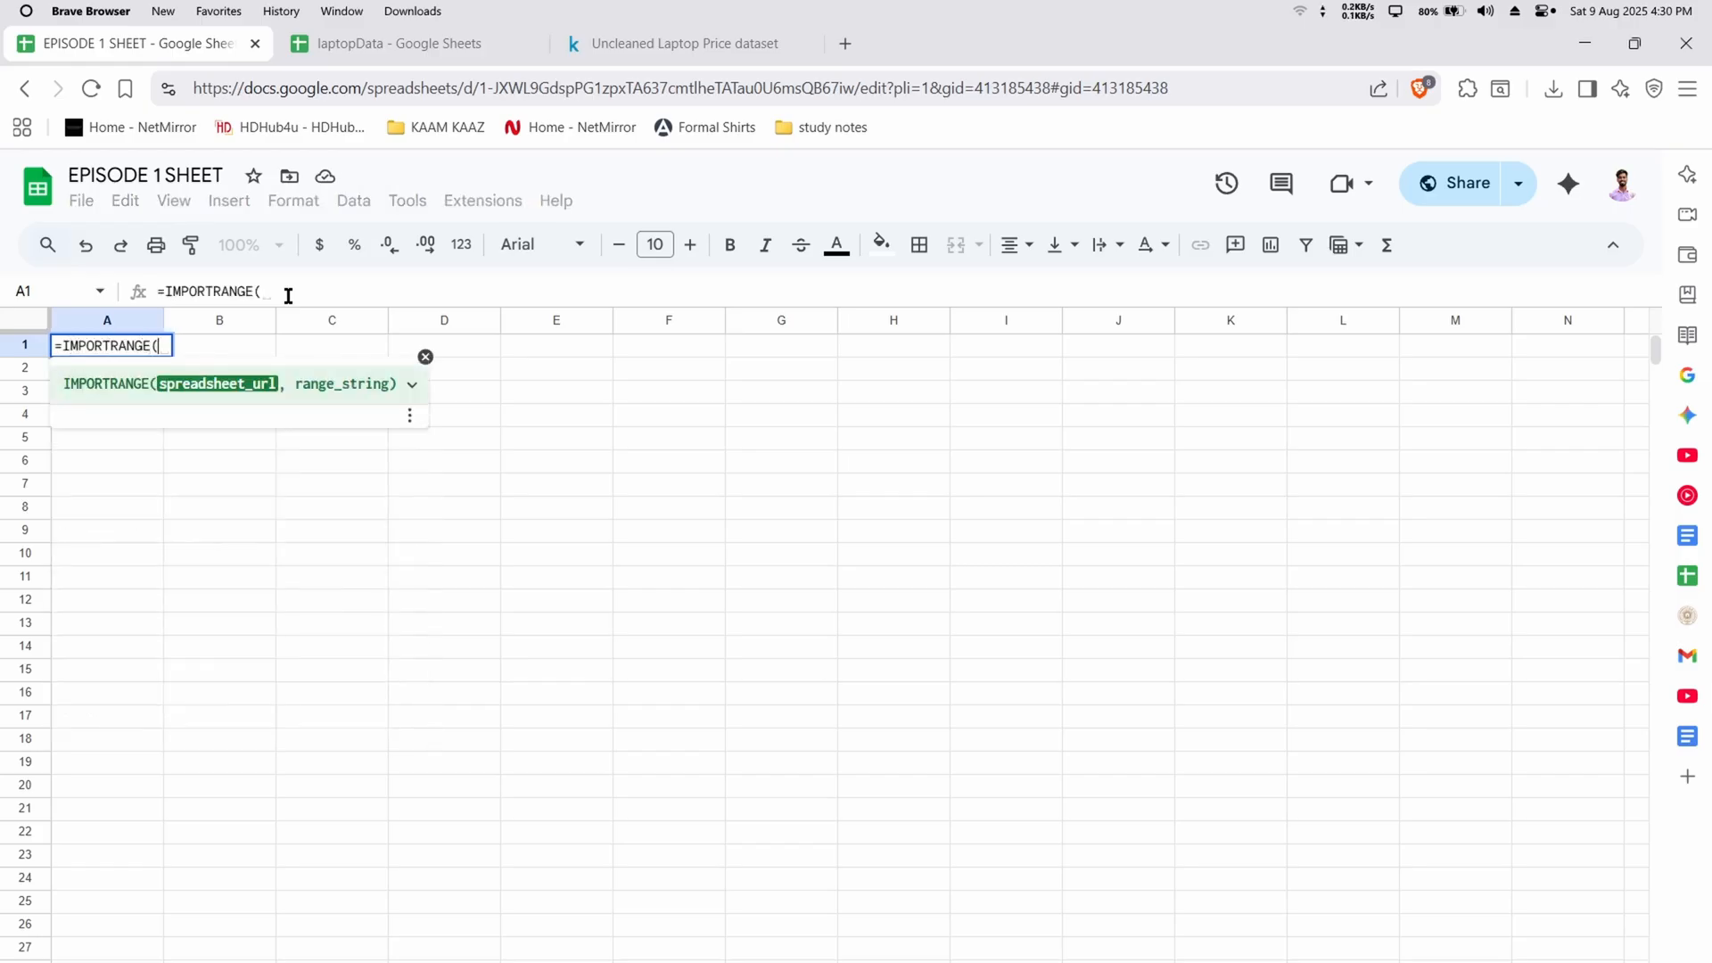
{"action": "type", "text": "\""}
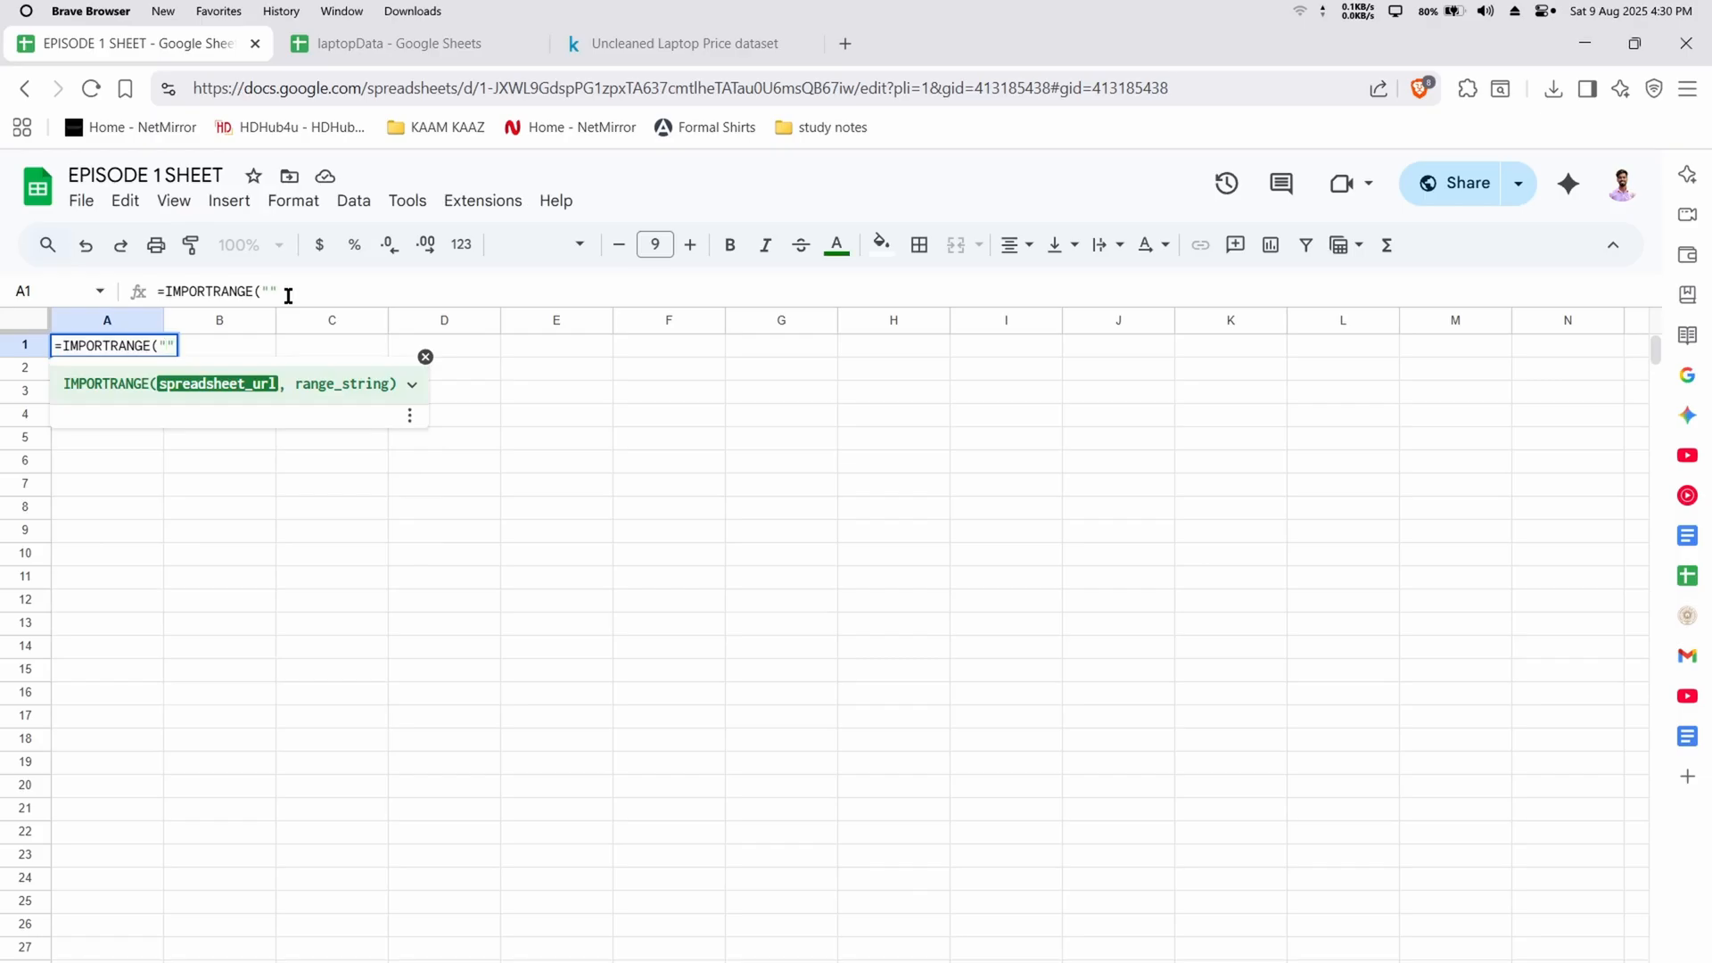
{"action": "key", "text": "ctrl+v"}
{"action": "type", "text": ","}
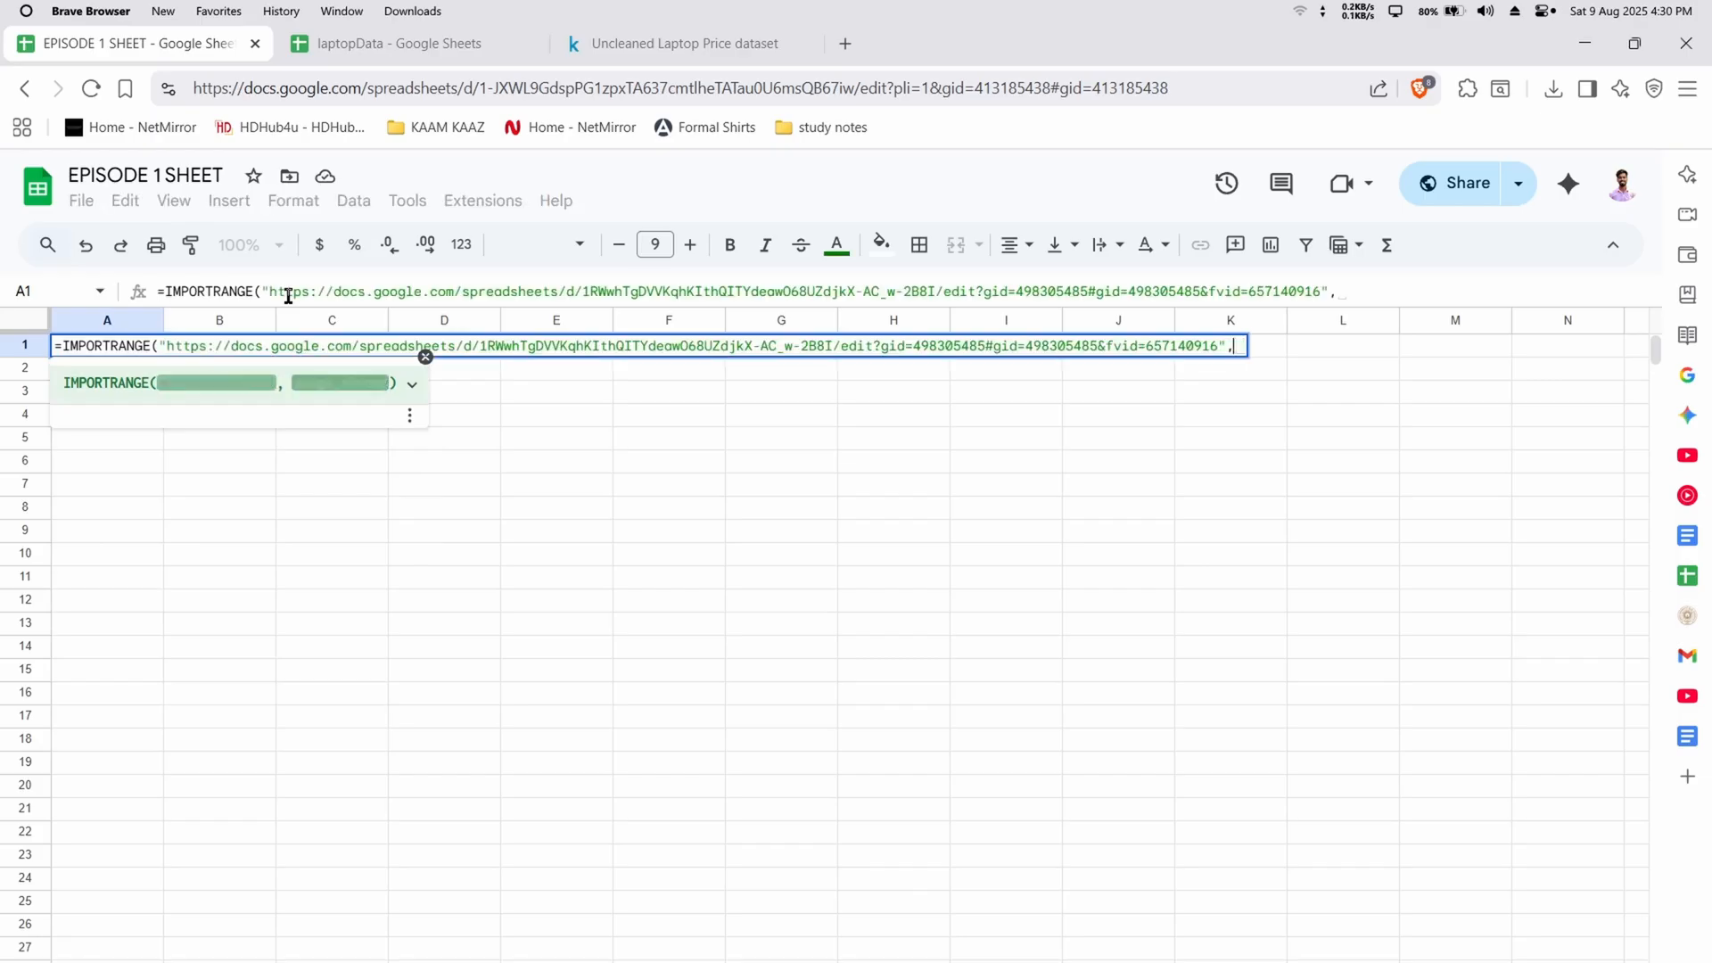
{"action": "type", "text": "\""}
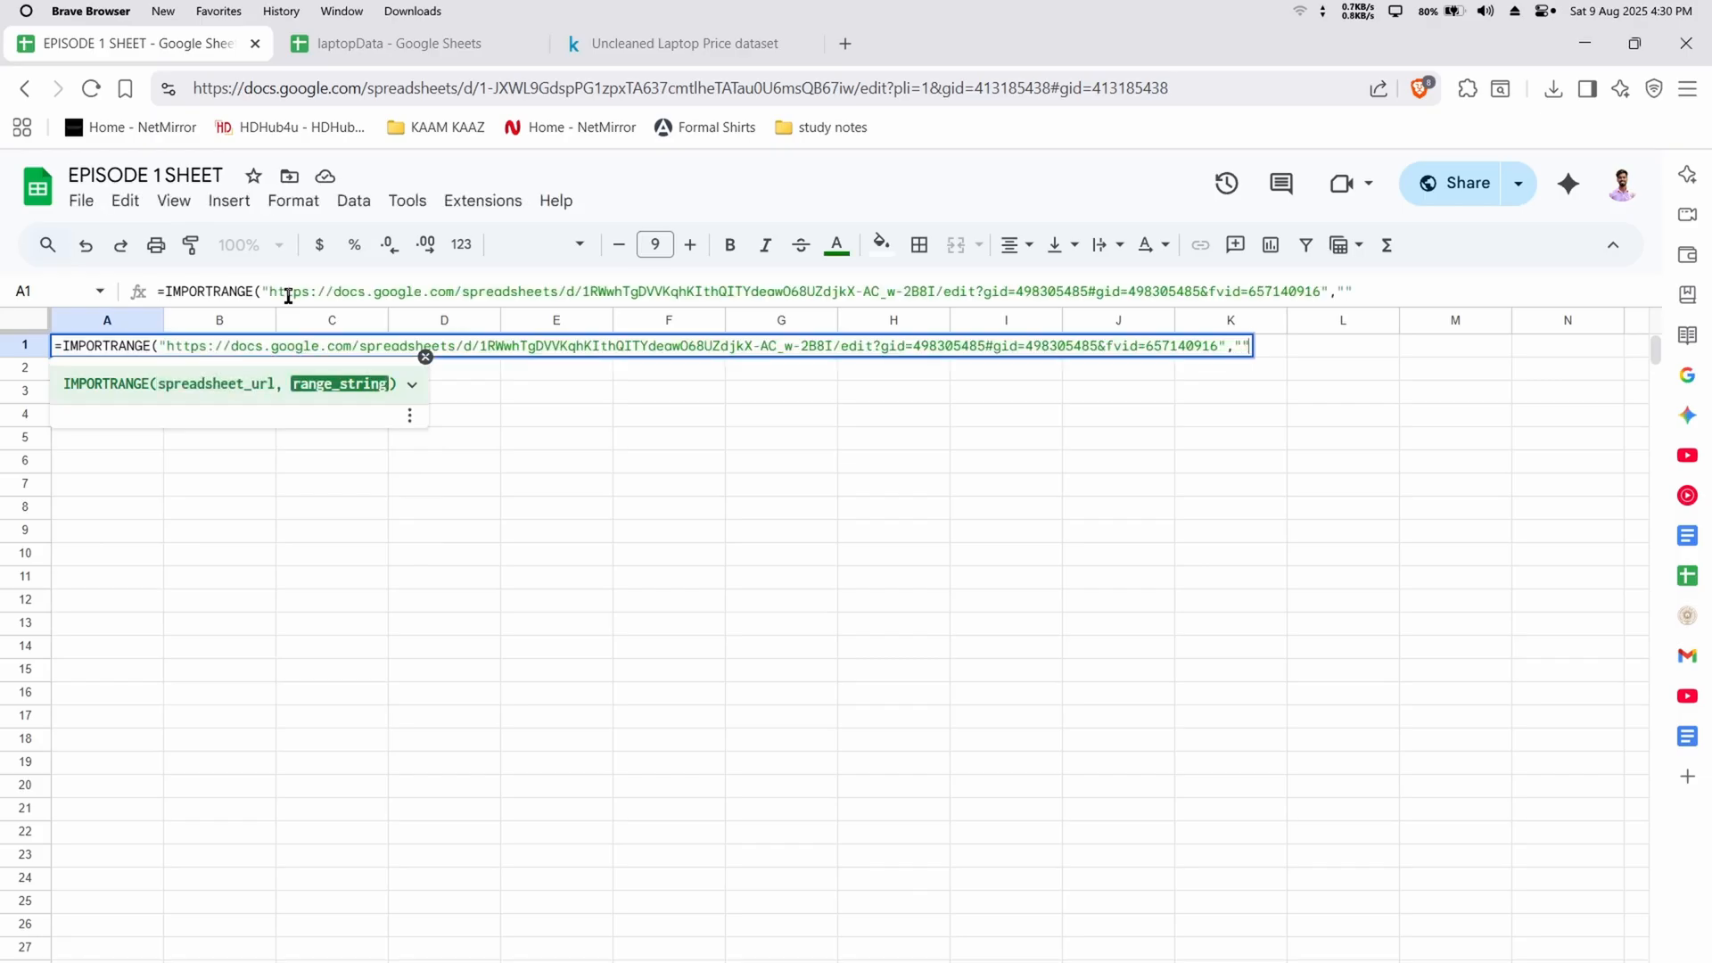
Complete the formula with the range "laptopData!A:J", checking the source sheet's columns, and allow access to the laptopData spreadsheet
{"action": "left_click", "coordinate": [339, 40]}
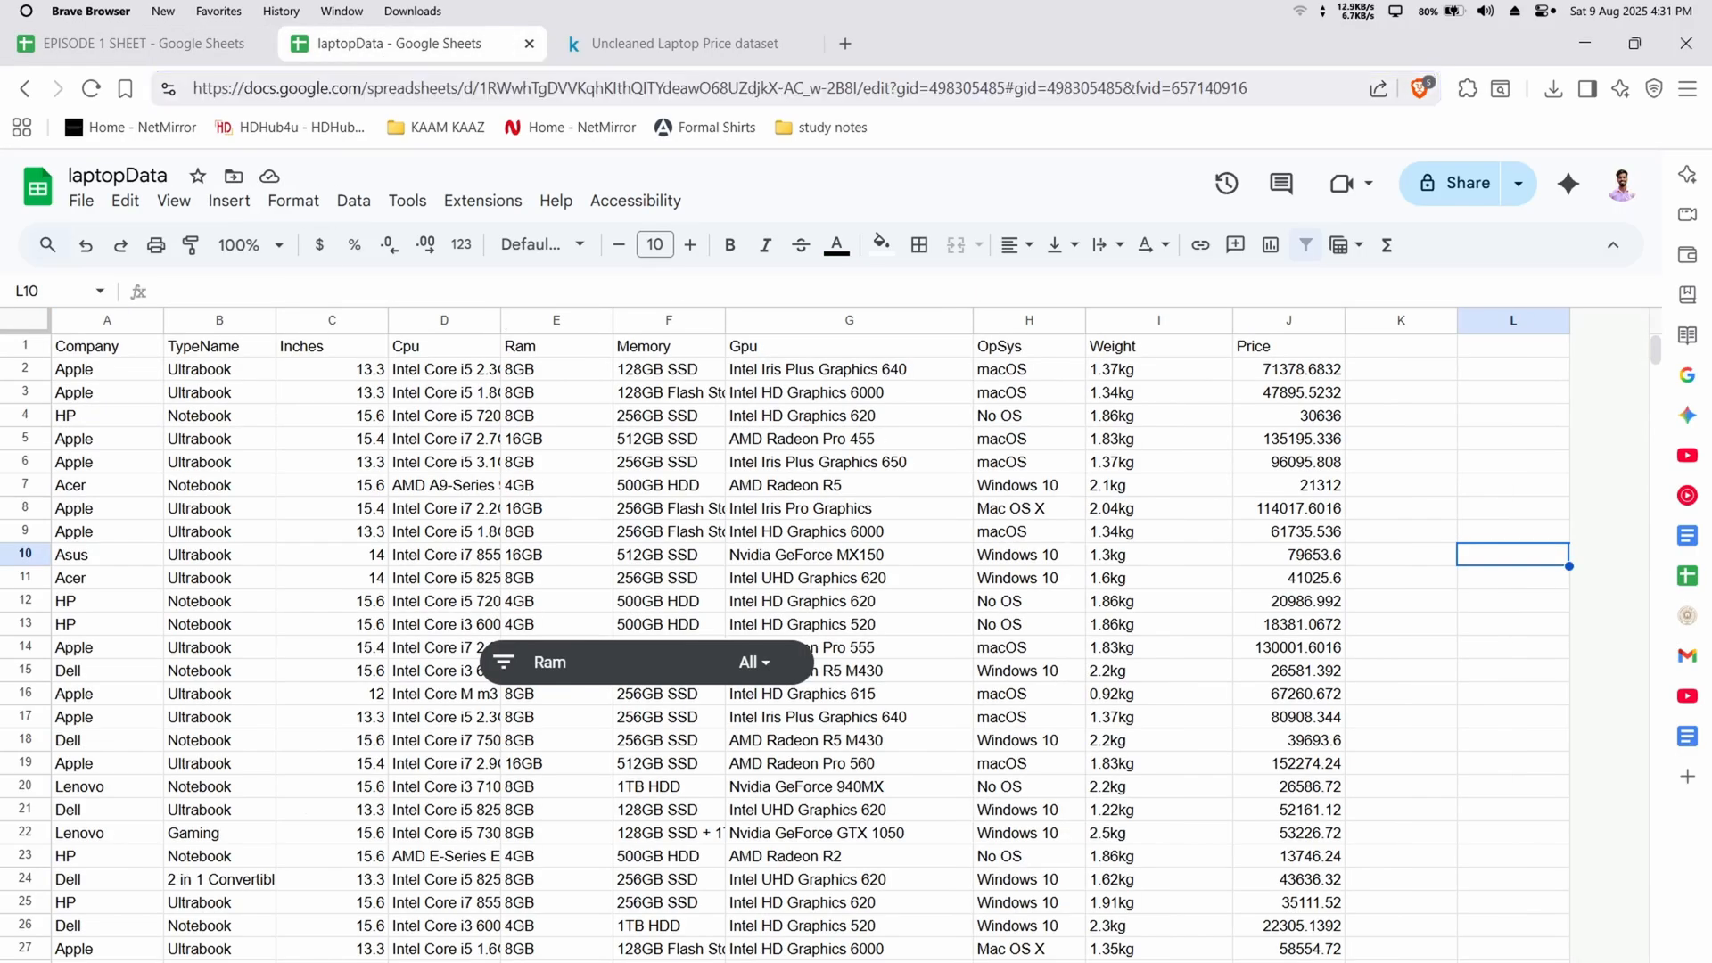
{"action": "left_click", "coordinate": [130, 41]}
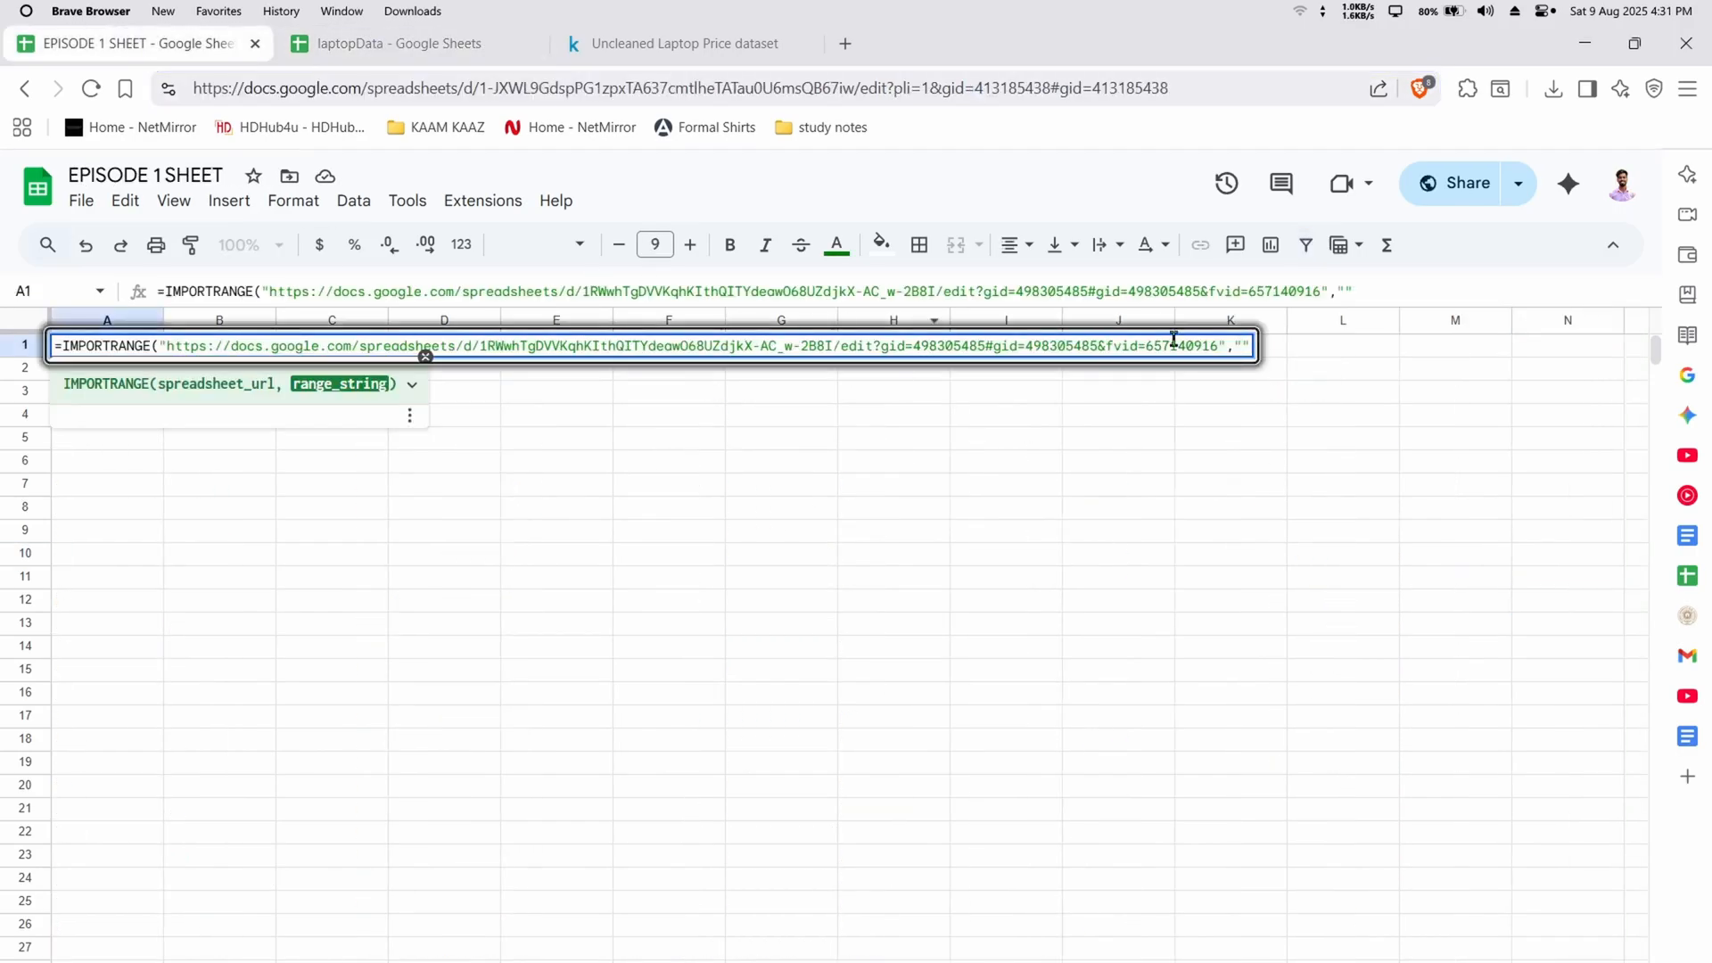
{"action": "type", "text": "laptopData"}
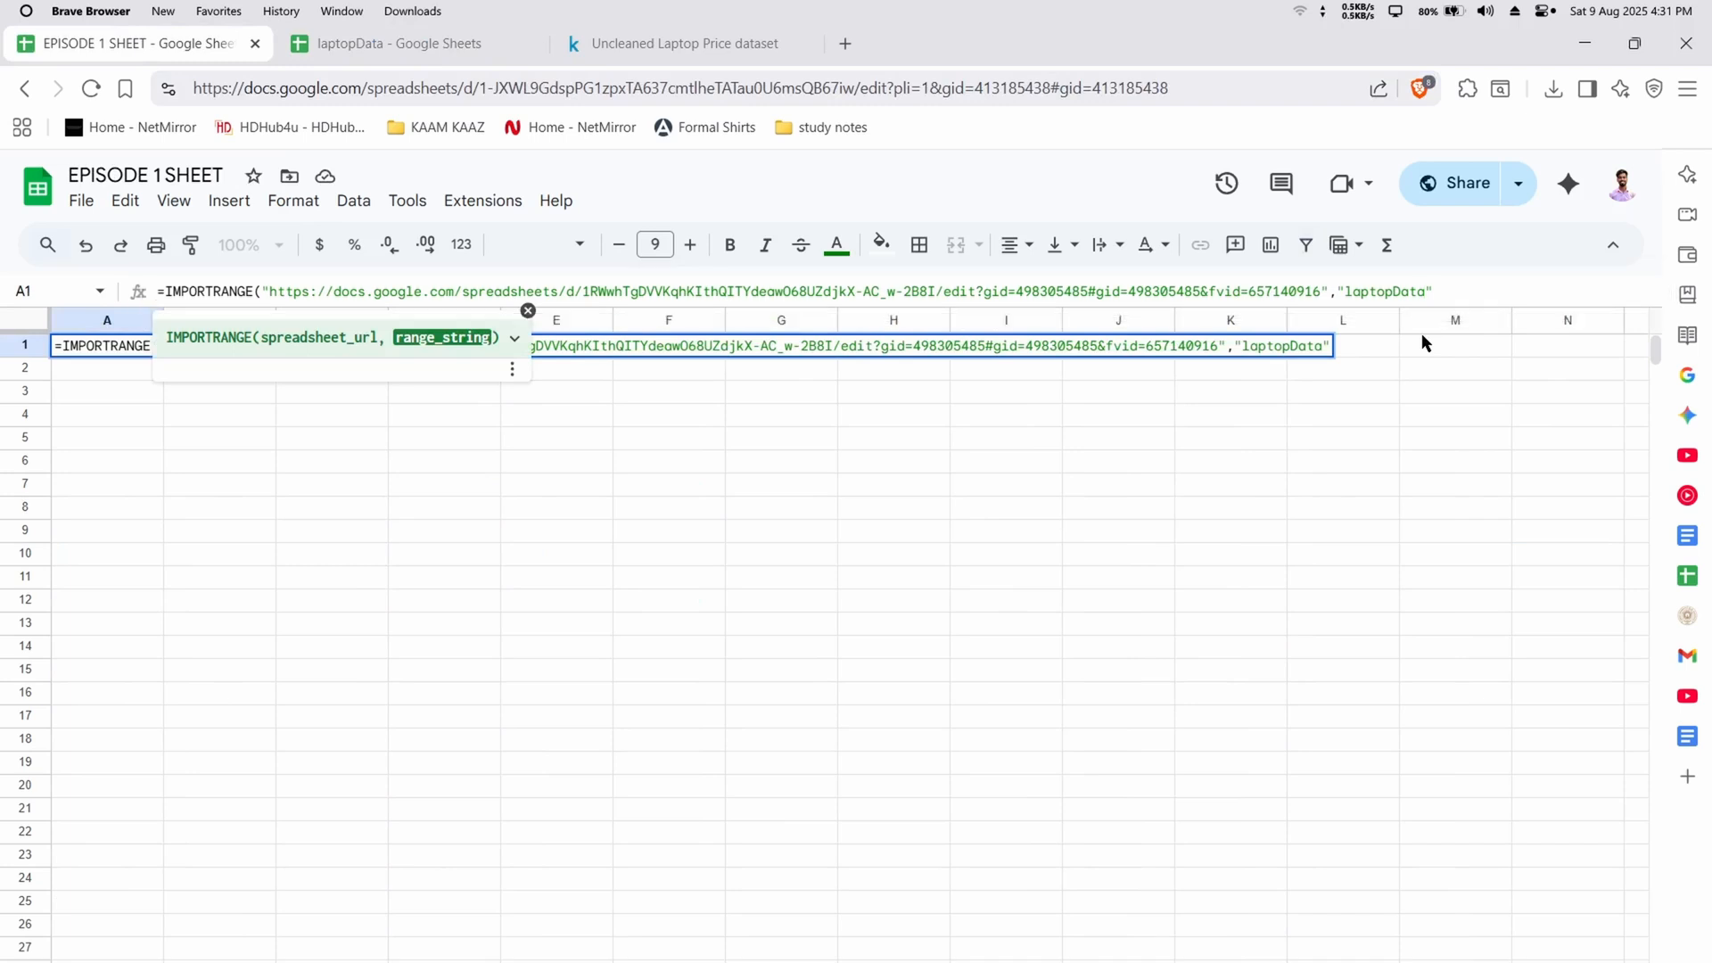
{"action": "type", "text": "!"}
{"action": "left_click", "coordinate": [411, 49]}
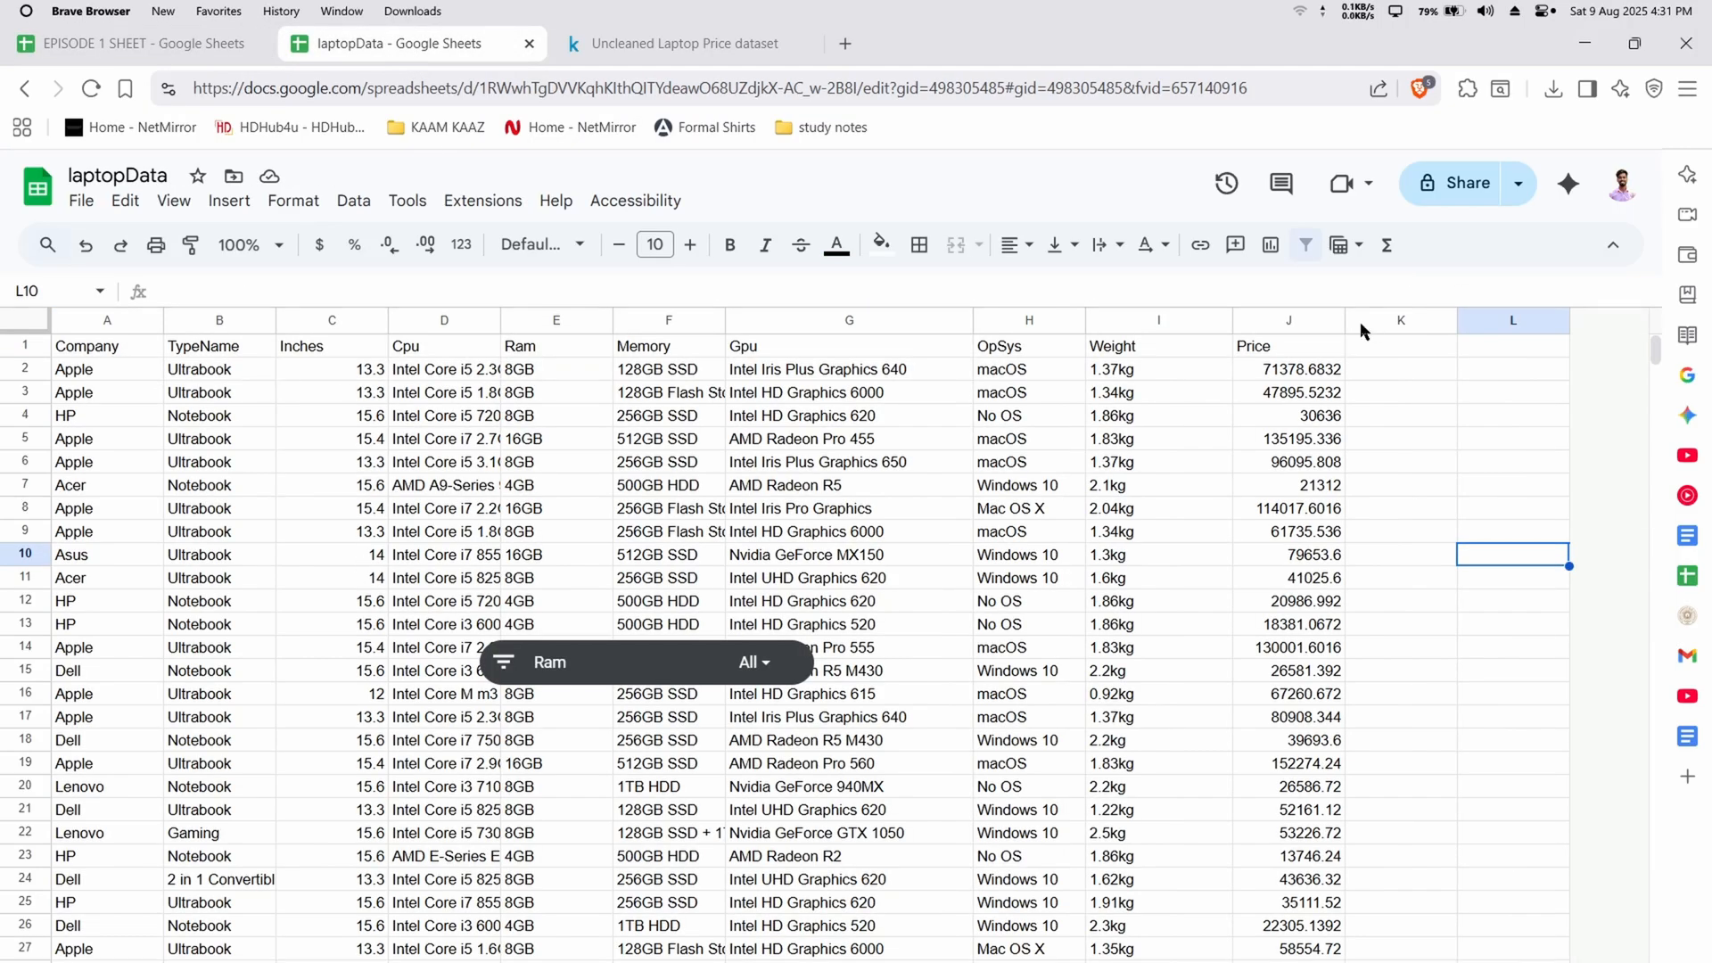
{"action": "left_click", "coordinate": [147, 43]}
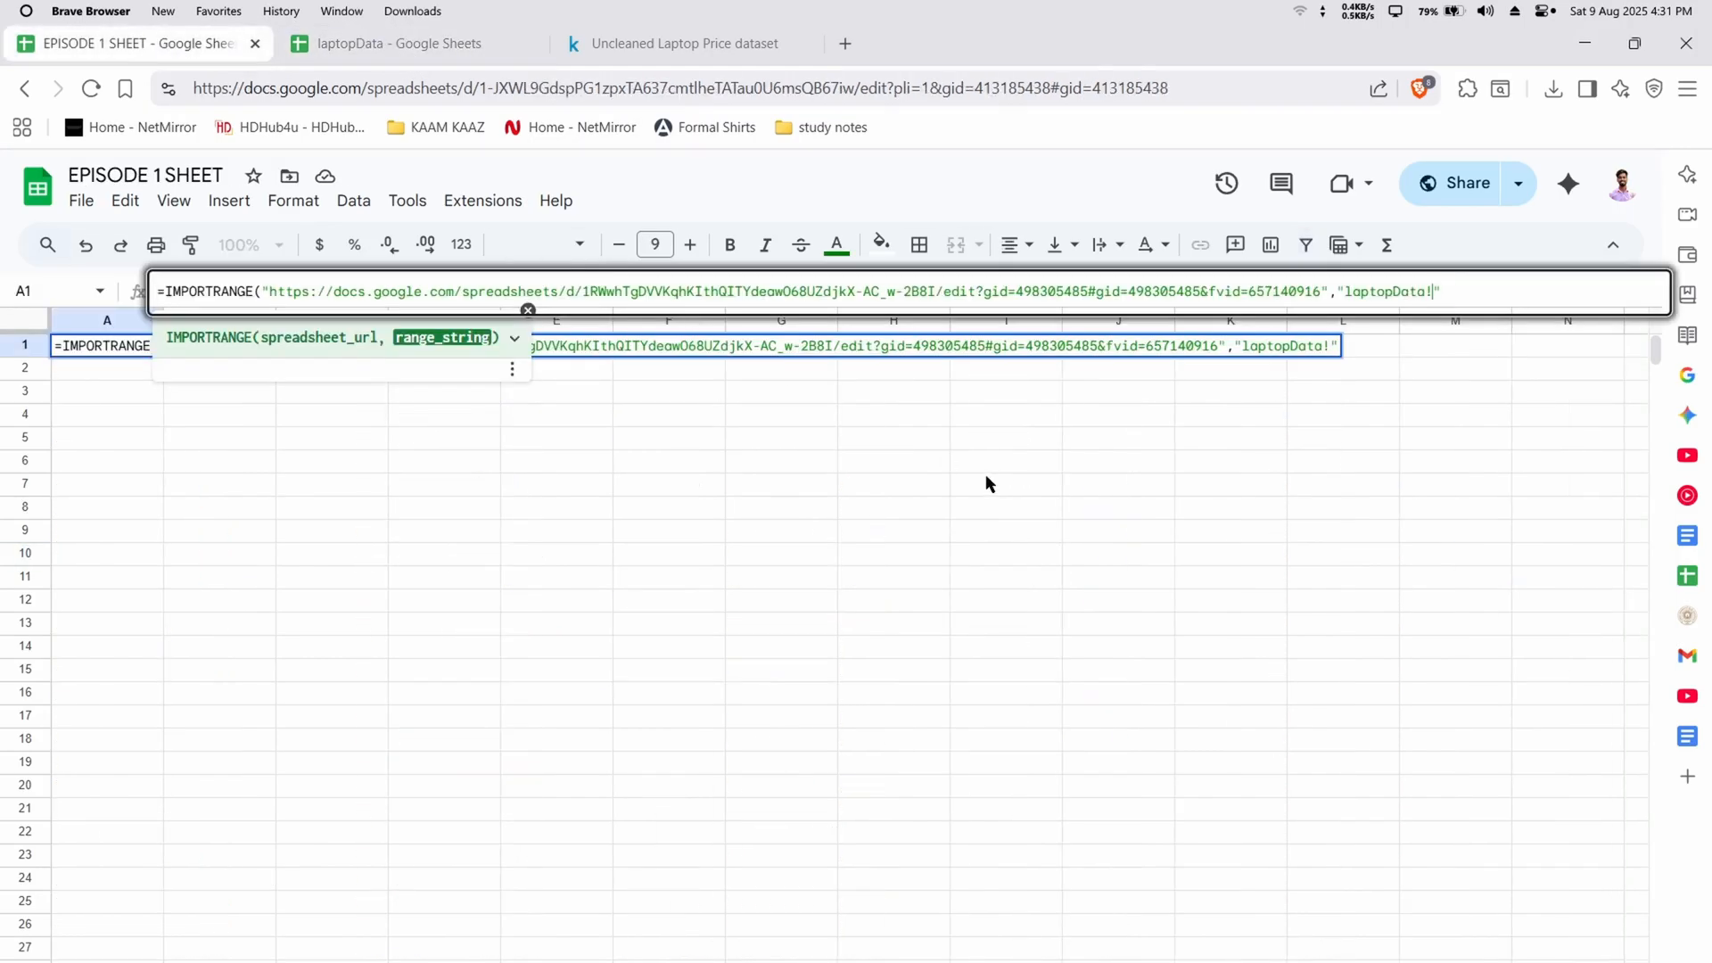
{"action": "type", "text": "a"}
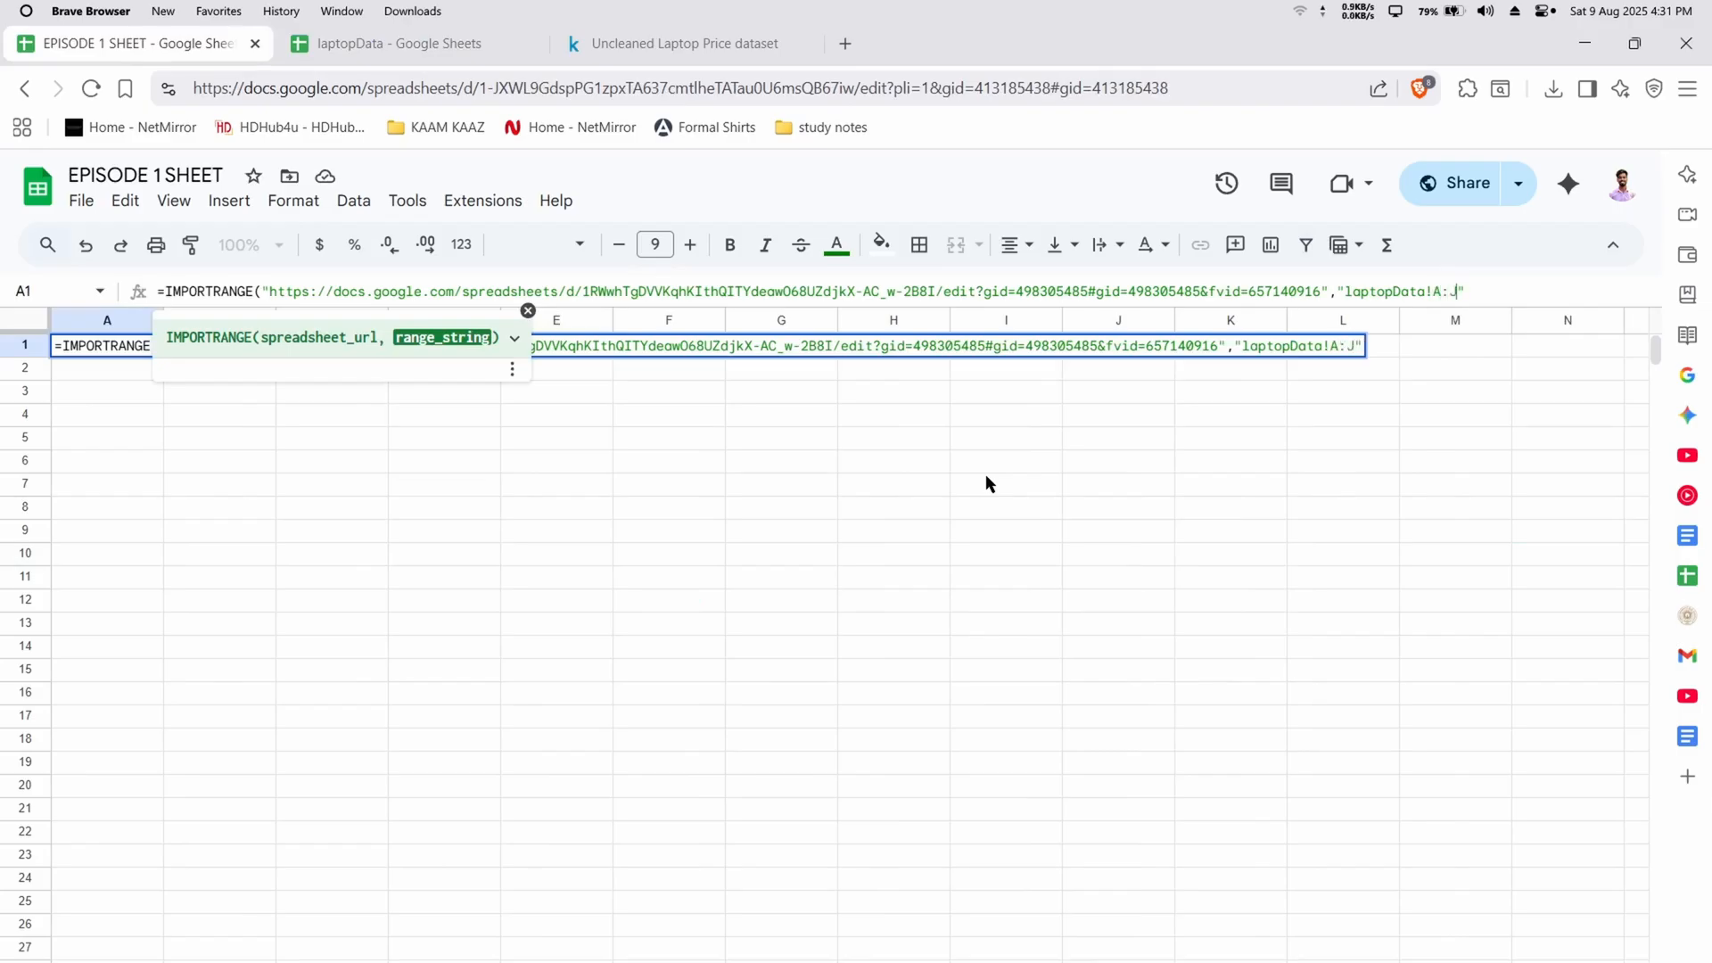
{"action": "key", "text": "Return"}
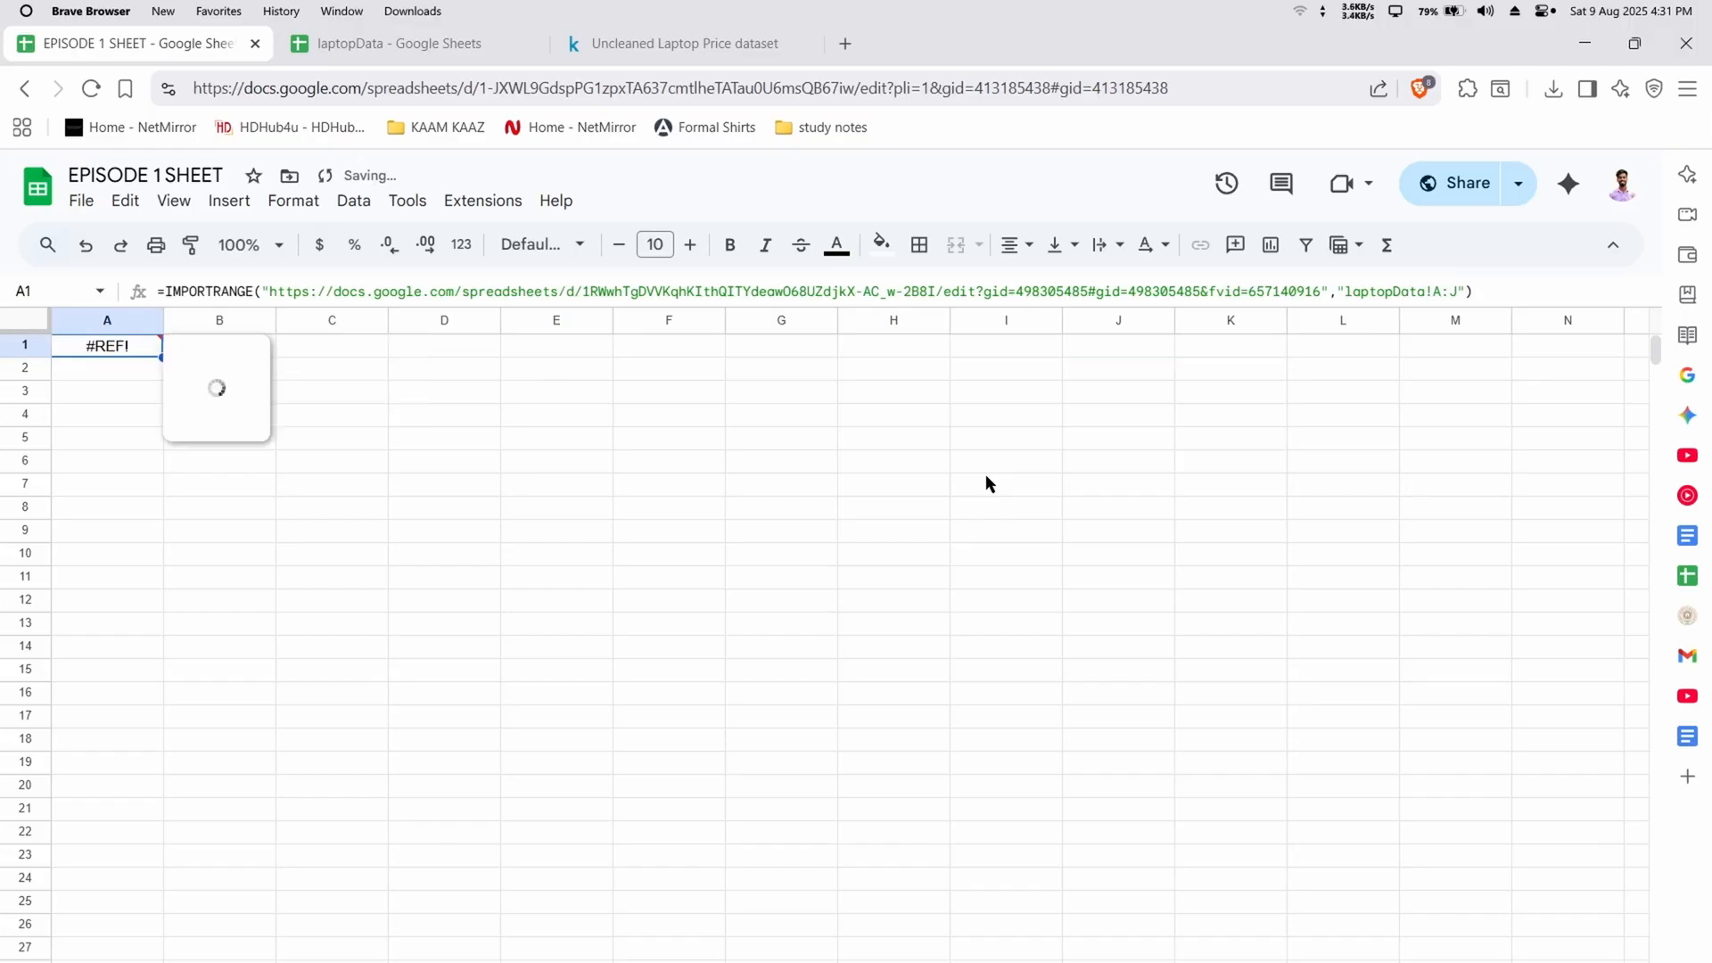
{"action": "left_click", "coordinate": [451, 508]}
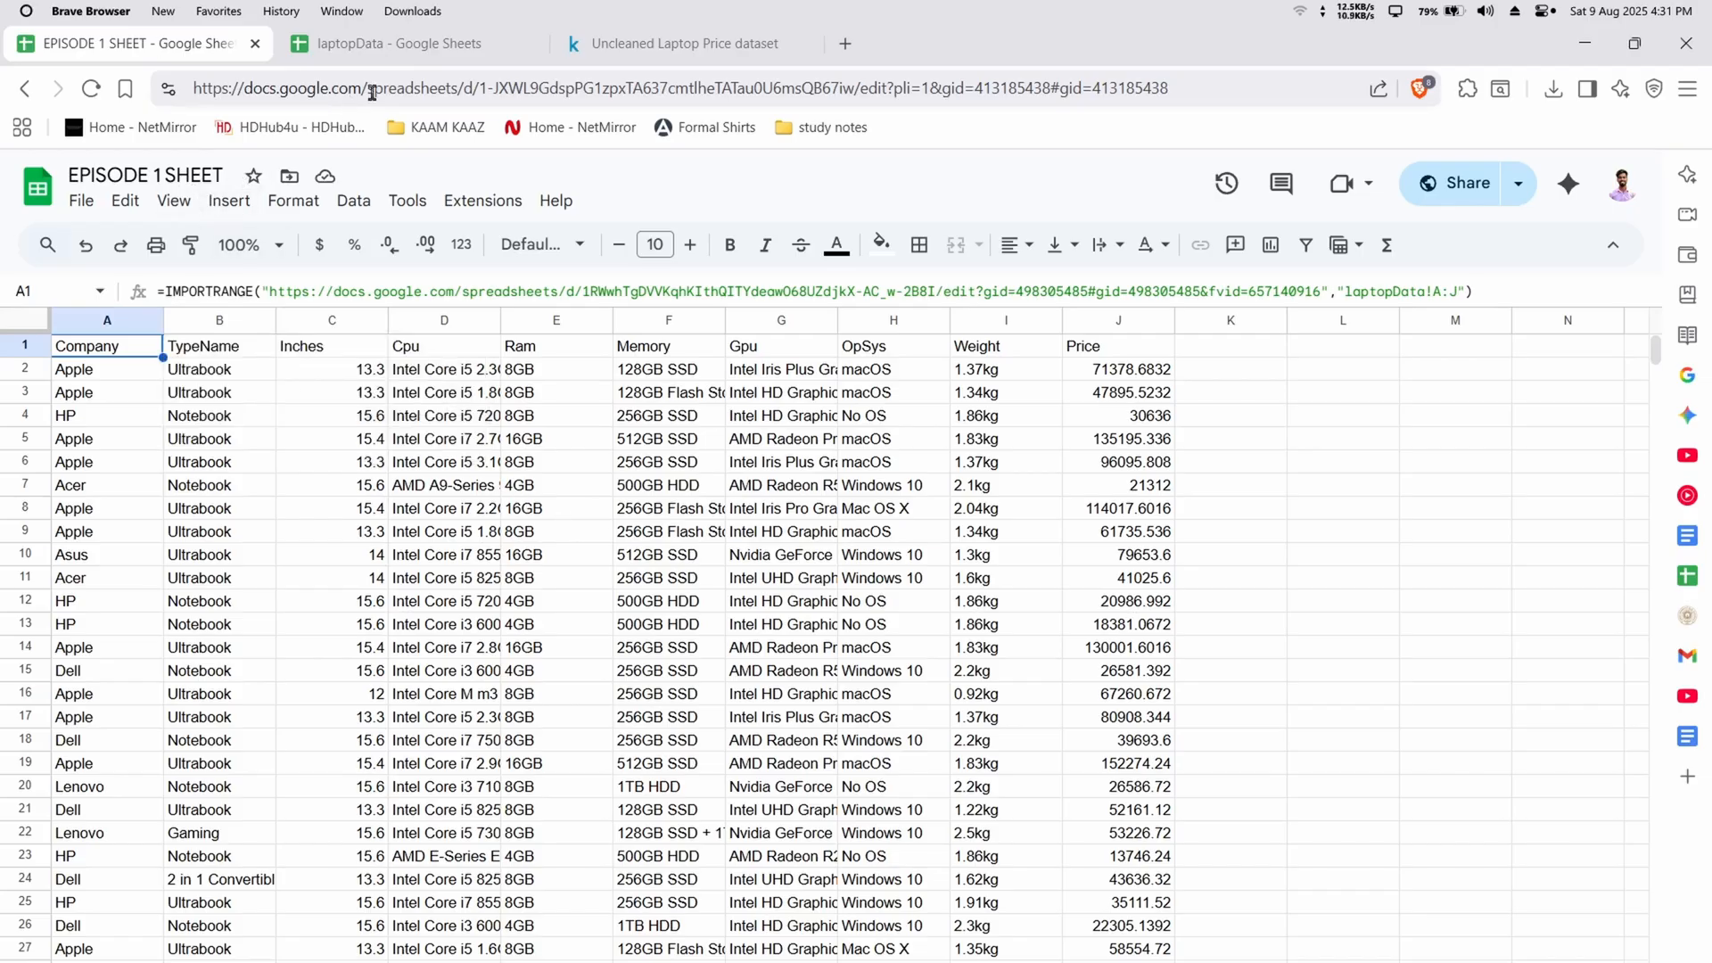
Compare columns A through J in laptopData with the range argument of the IMPORTRANGE formula in EPISODE 1 SHEET
{"action": "left_click", "coordinate": [401, 43]}
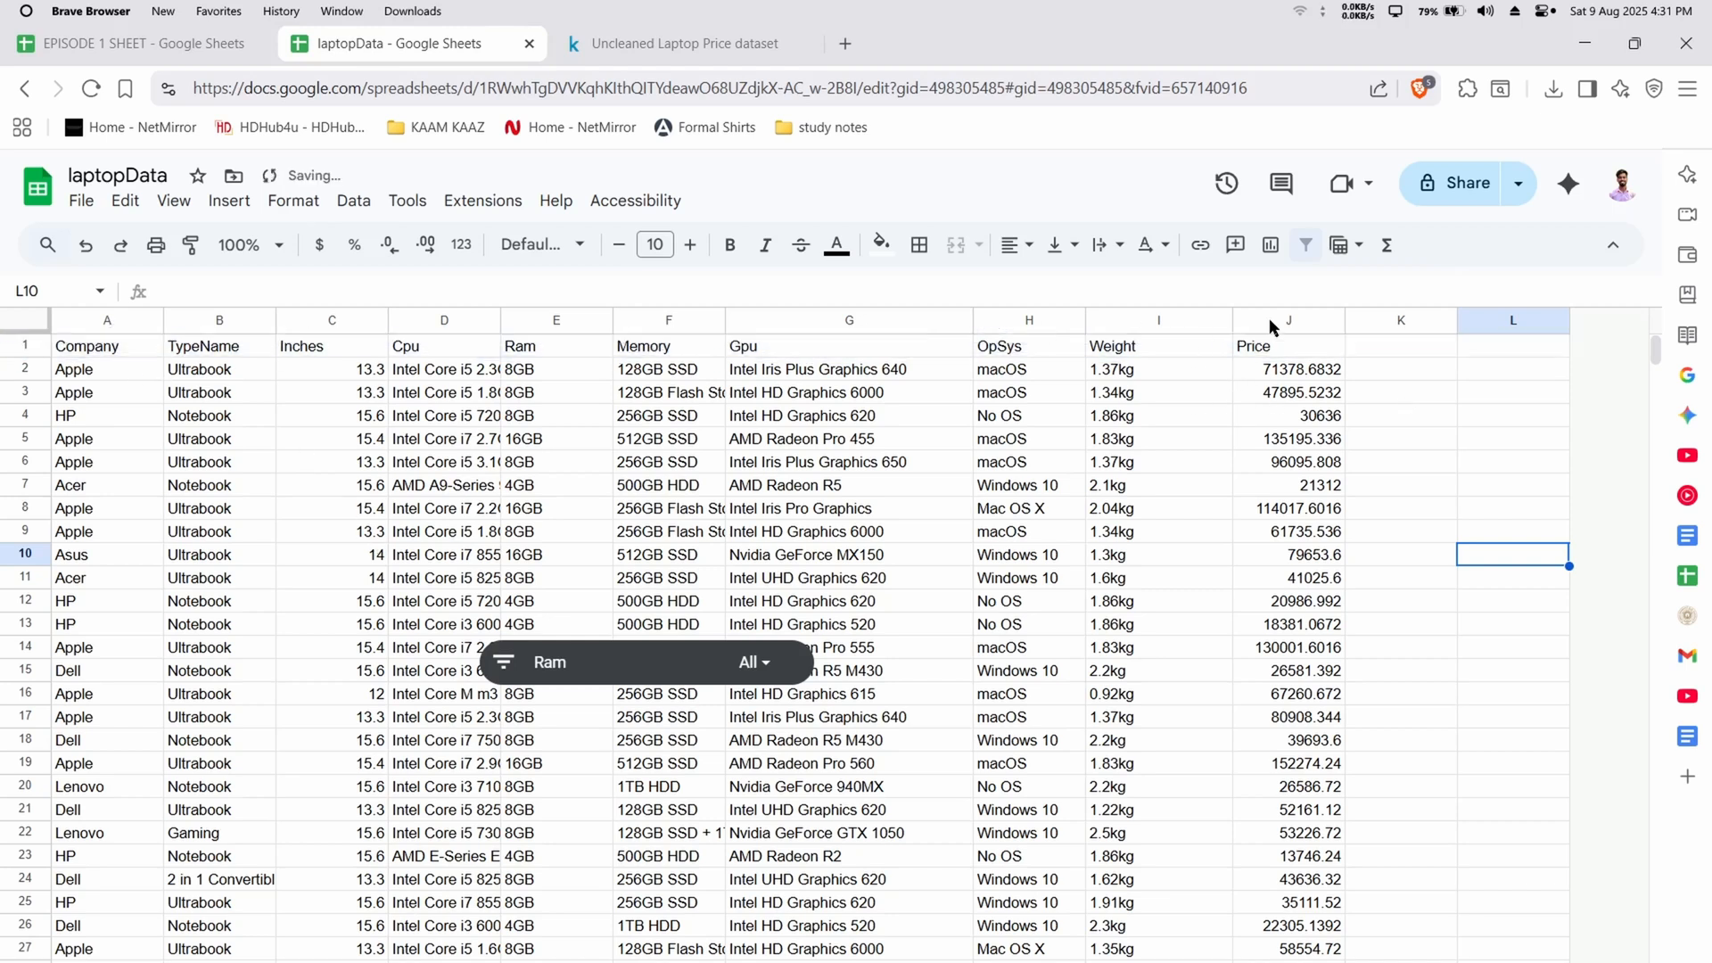
{"action": "left_click_drag", "start_coordinate": [1270, 317], "coordinate": [98, 319]}
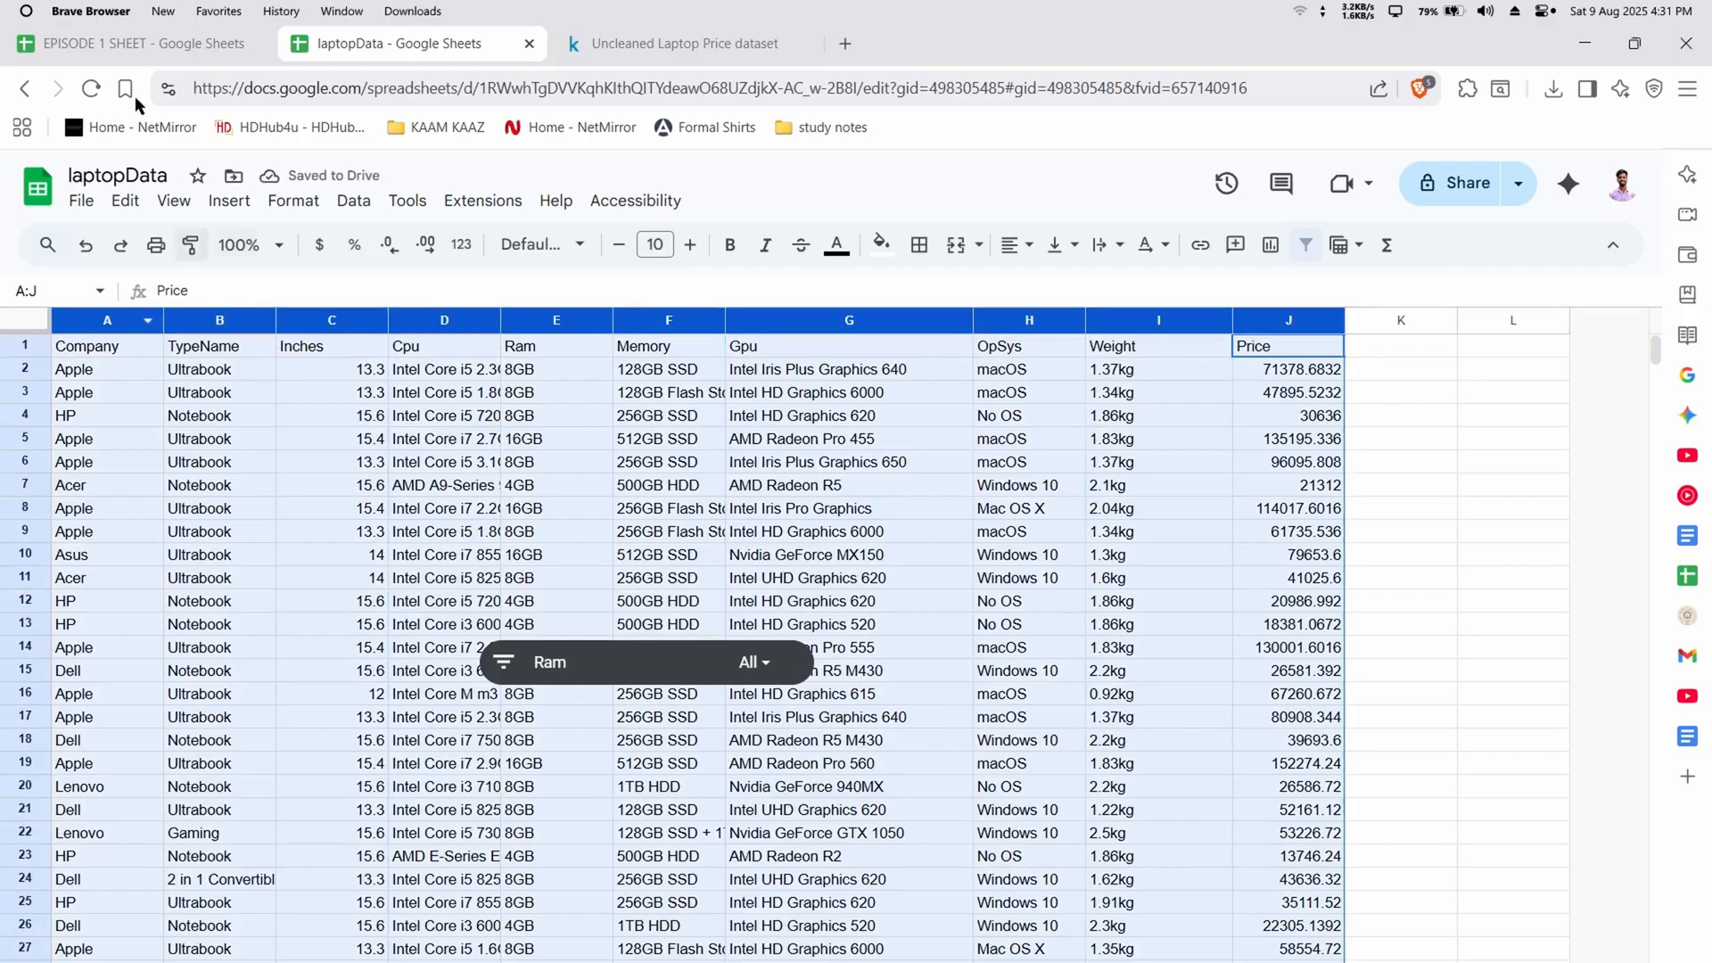
{"action": "left_click", "coordinate": [132, 45]}
{"action": "left_click", "coordinate": [1472, 290]}
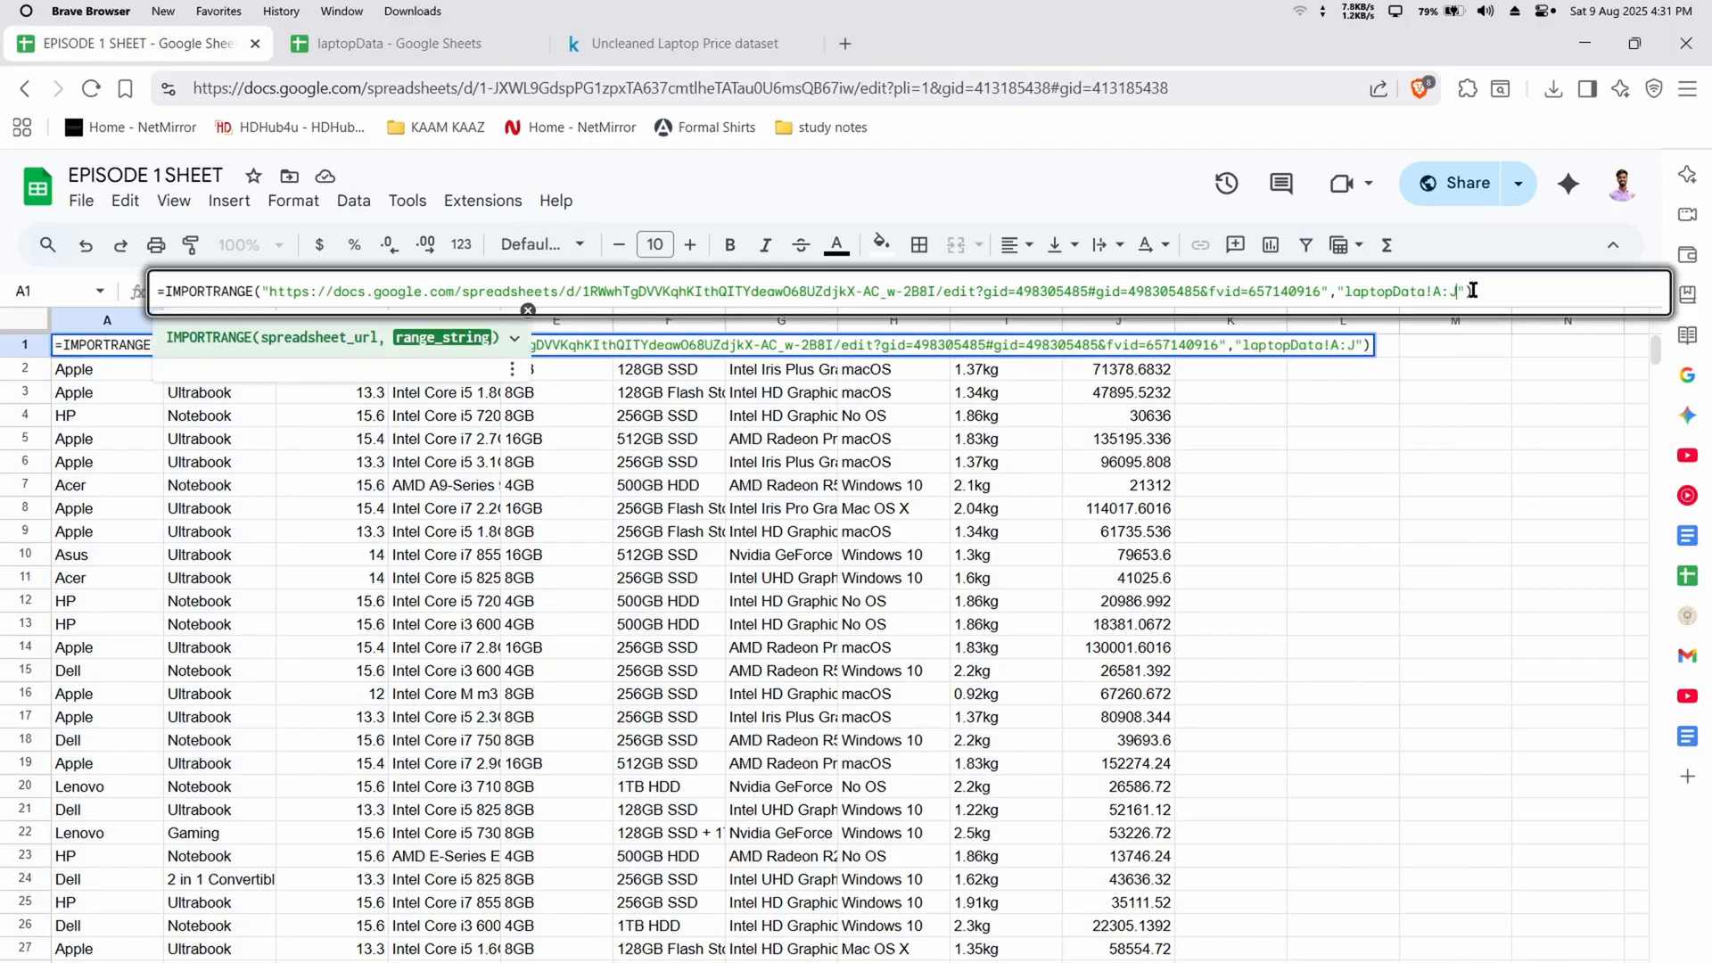
{"action": "left_click", "coordinate": [528, 309]}
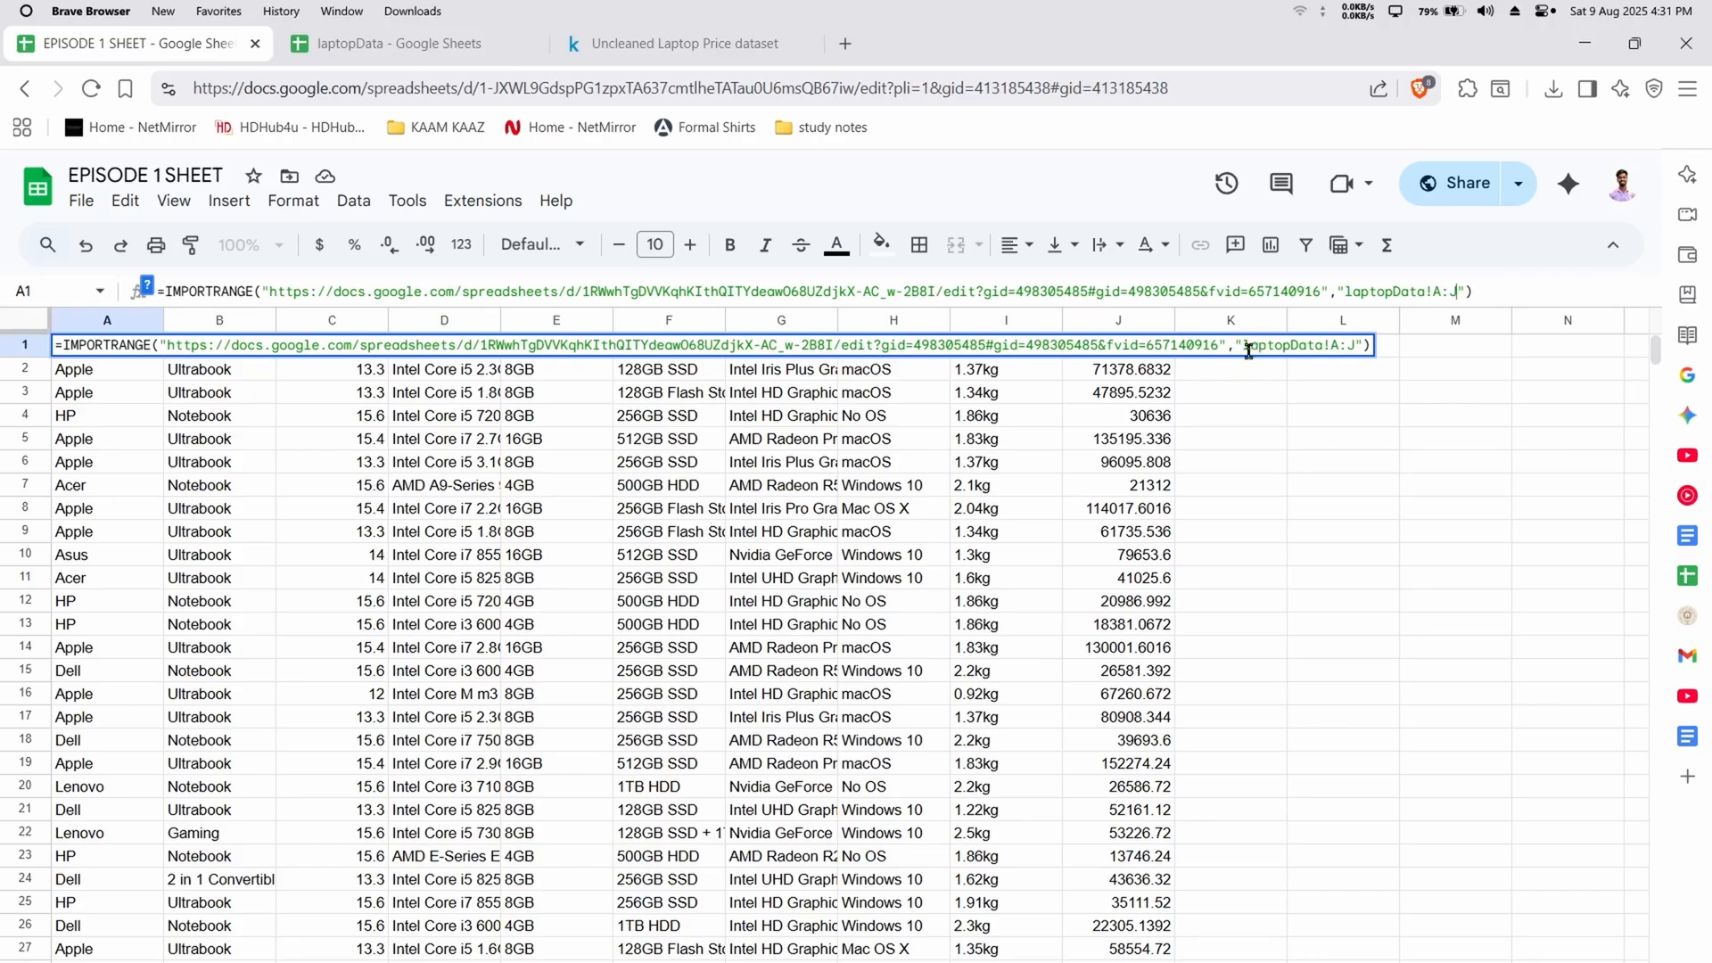
{"action": "left_click", "coordinate": [1323, 438]}
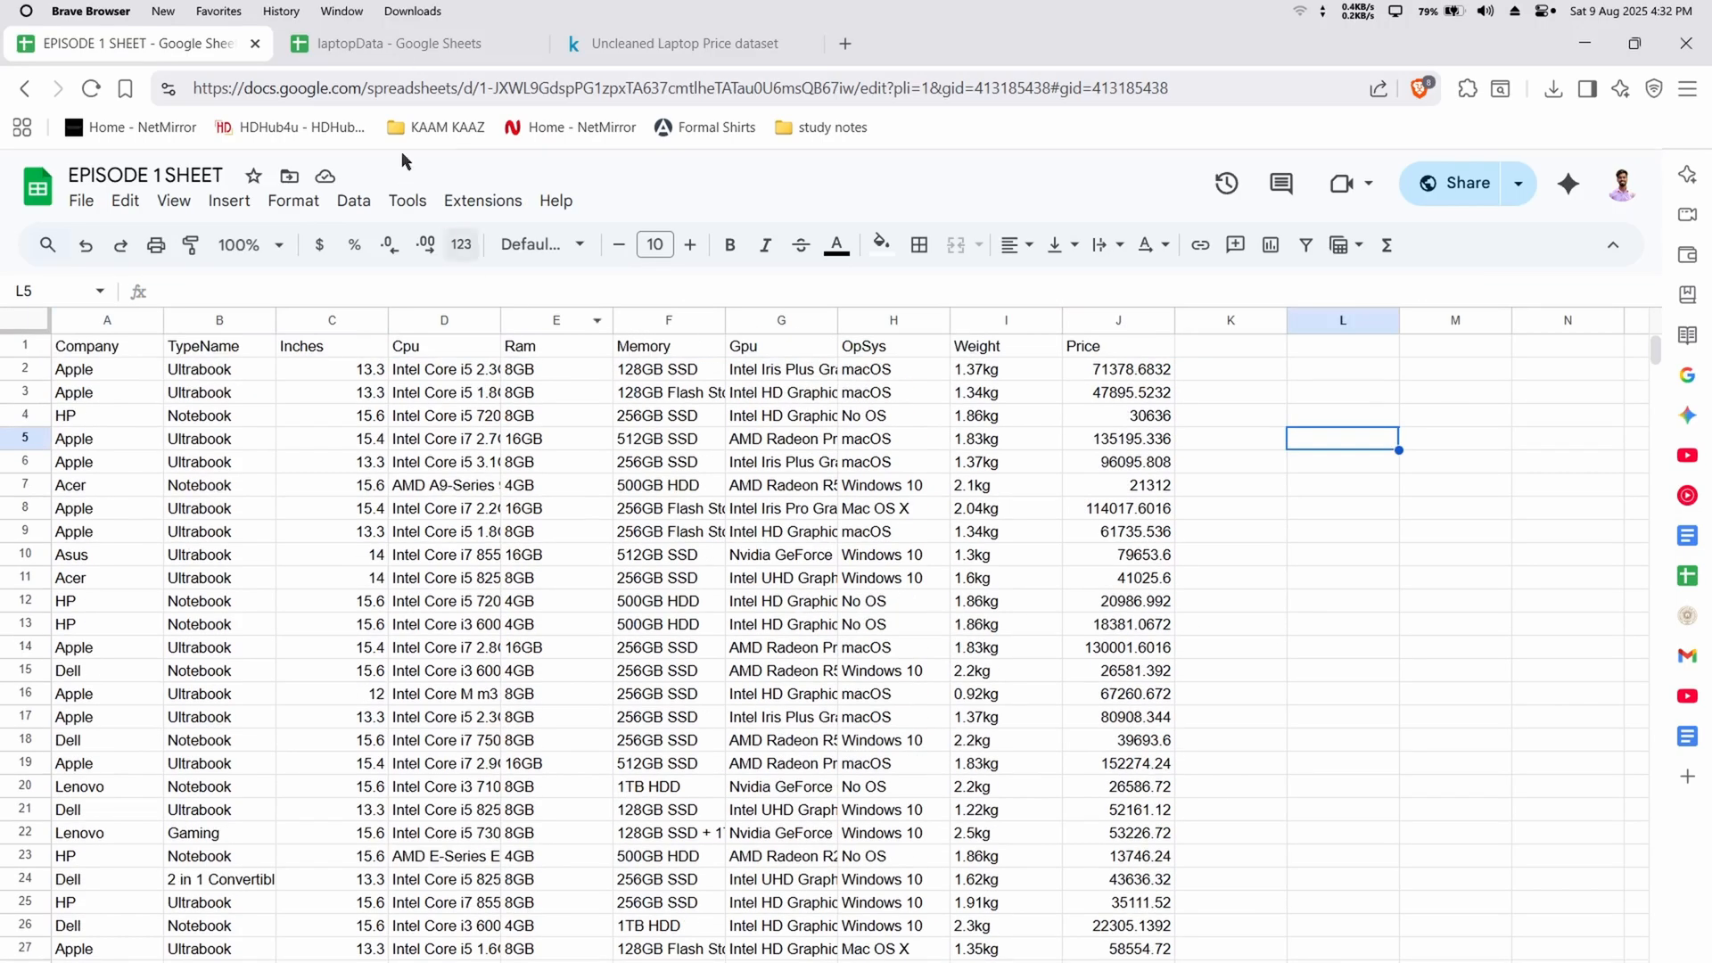
Close the laptopData spreadsheet, then reload EPISODE 1 SHEET to check the imported data and dismiss the signed-in account notice
{"action": "left_click", "coordinate": [405, 44]}
{"action": "left_click", "coordinate": [529, 42]}
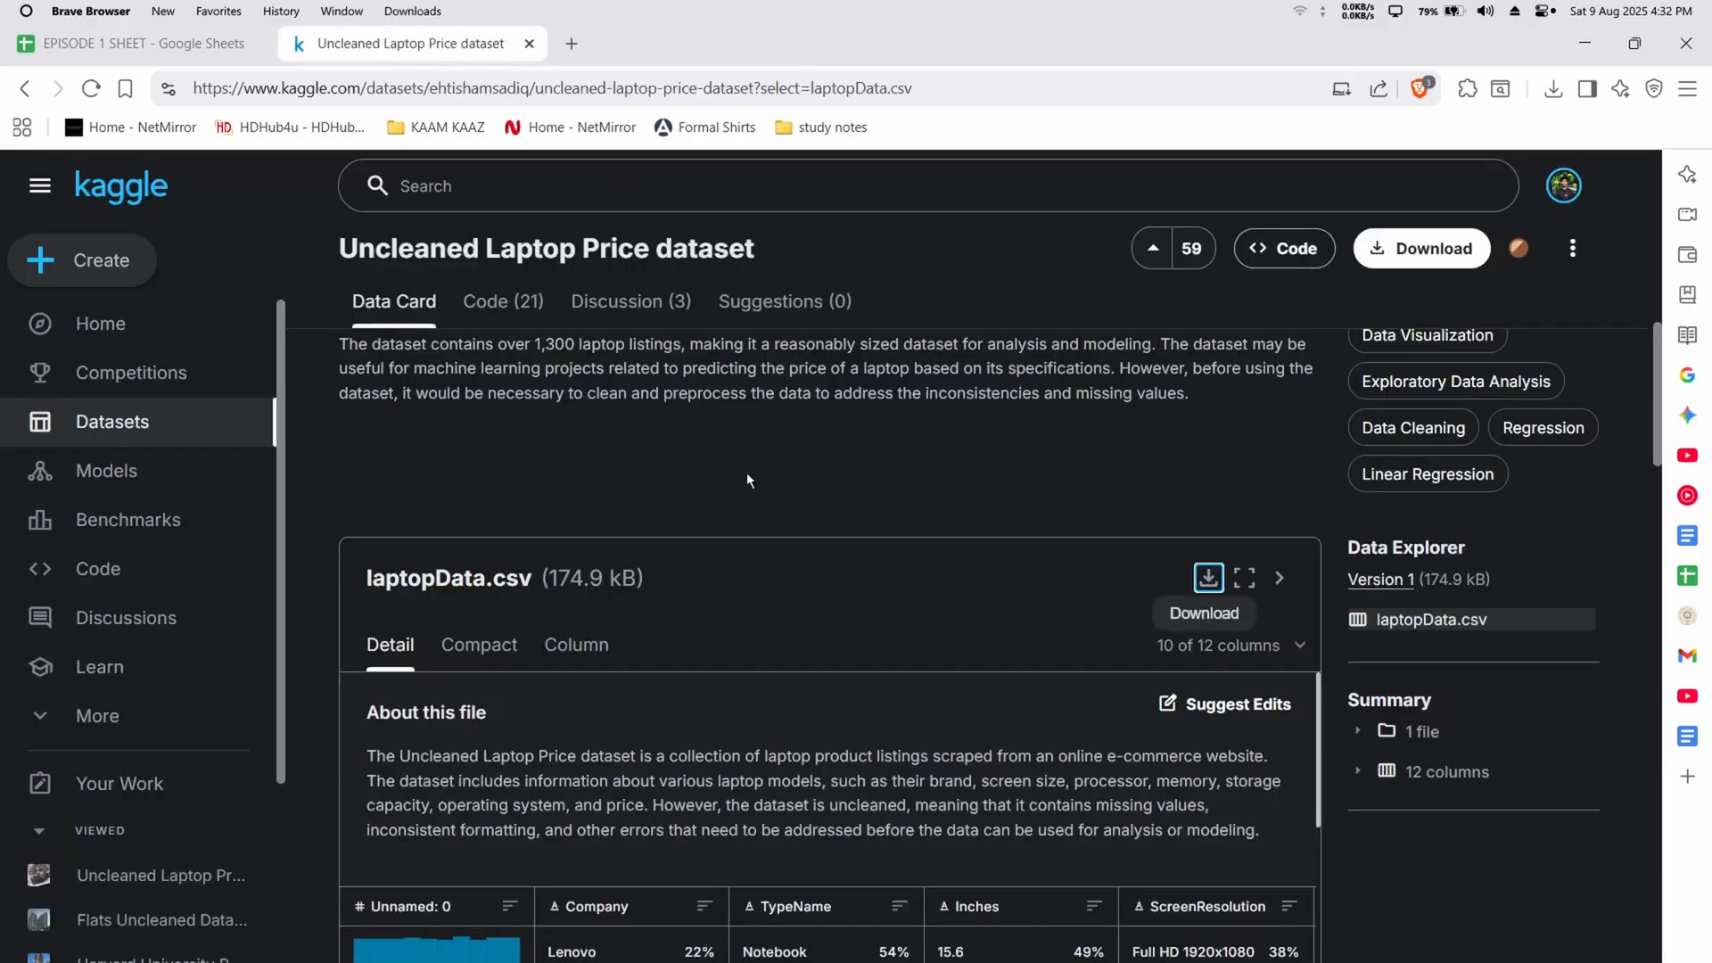
{"action": "left_click", "coordinate": [163, 41]}
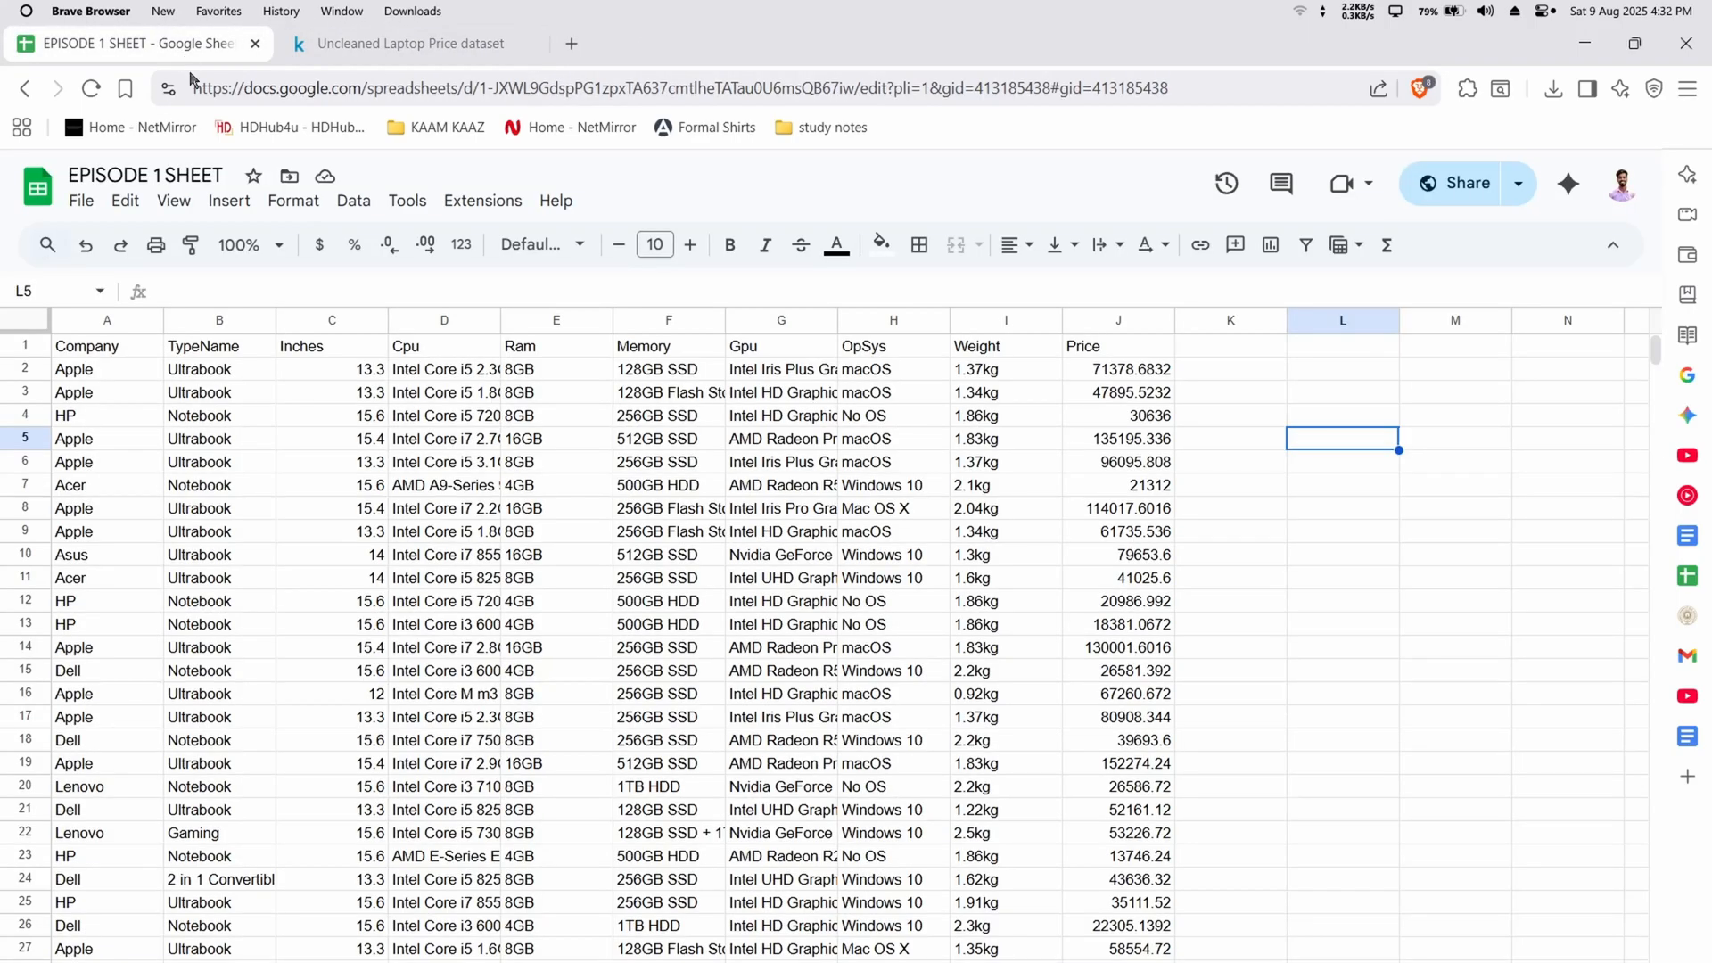
{"action": "left_click", "coordinate": [91, 90]}
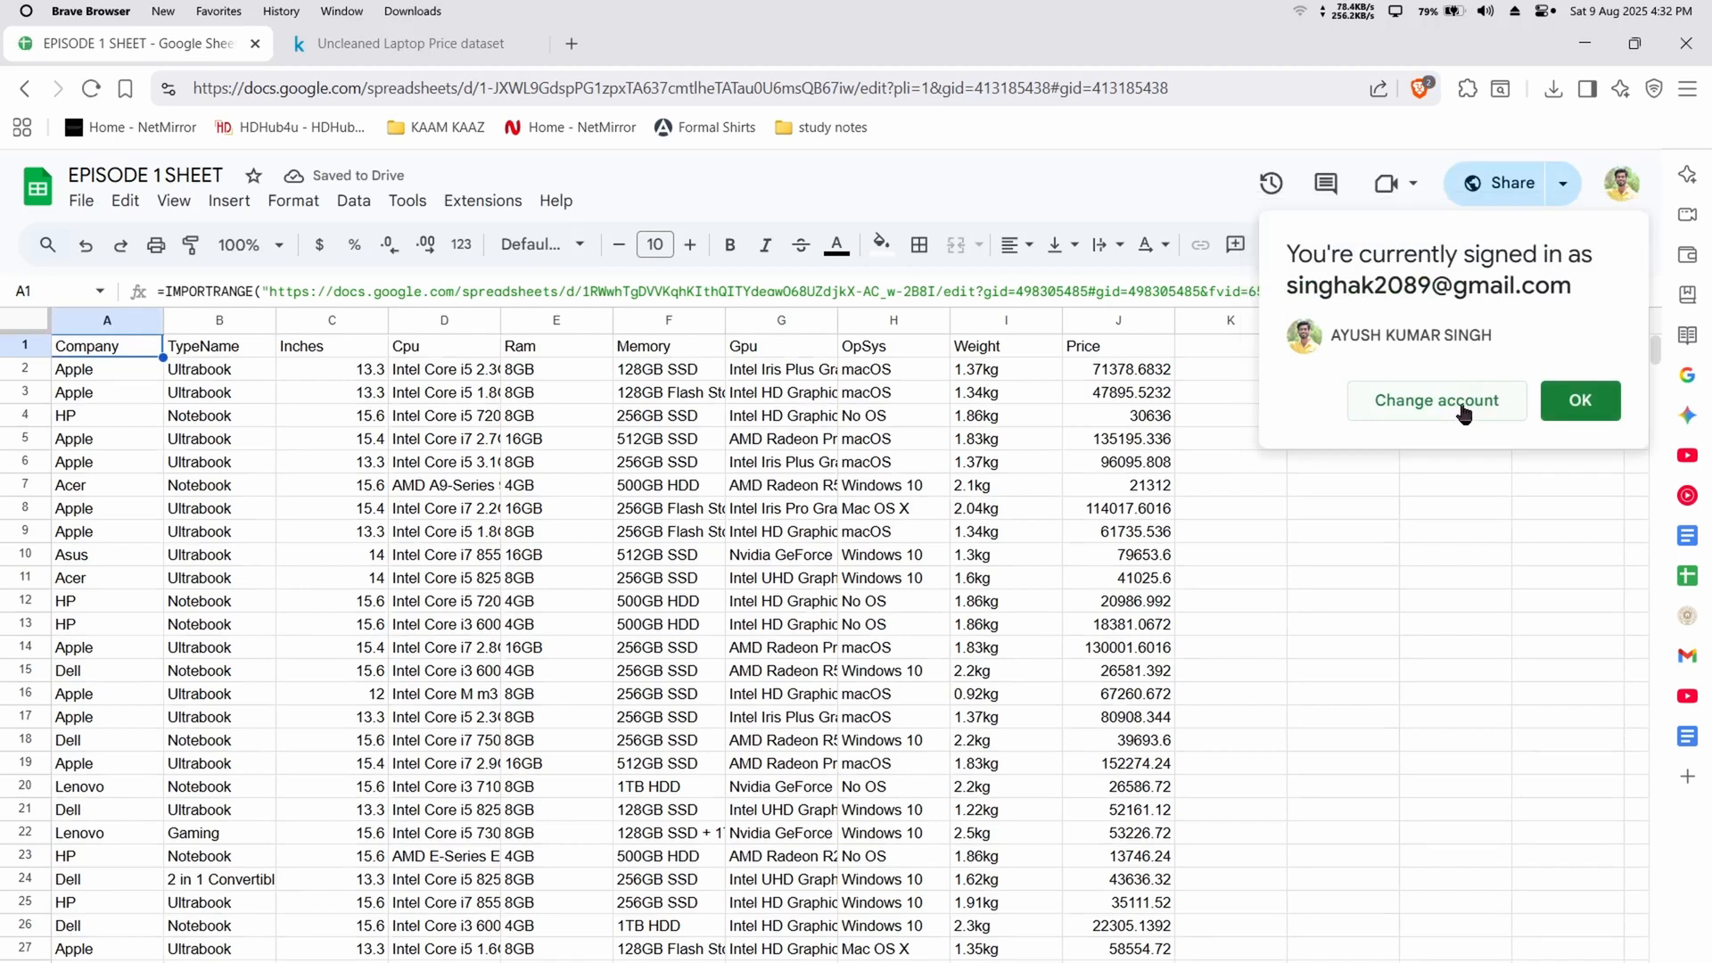
{"action": "left_click", "coordinate": [1580, 401]}
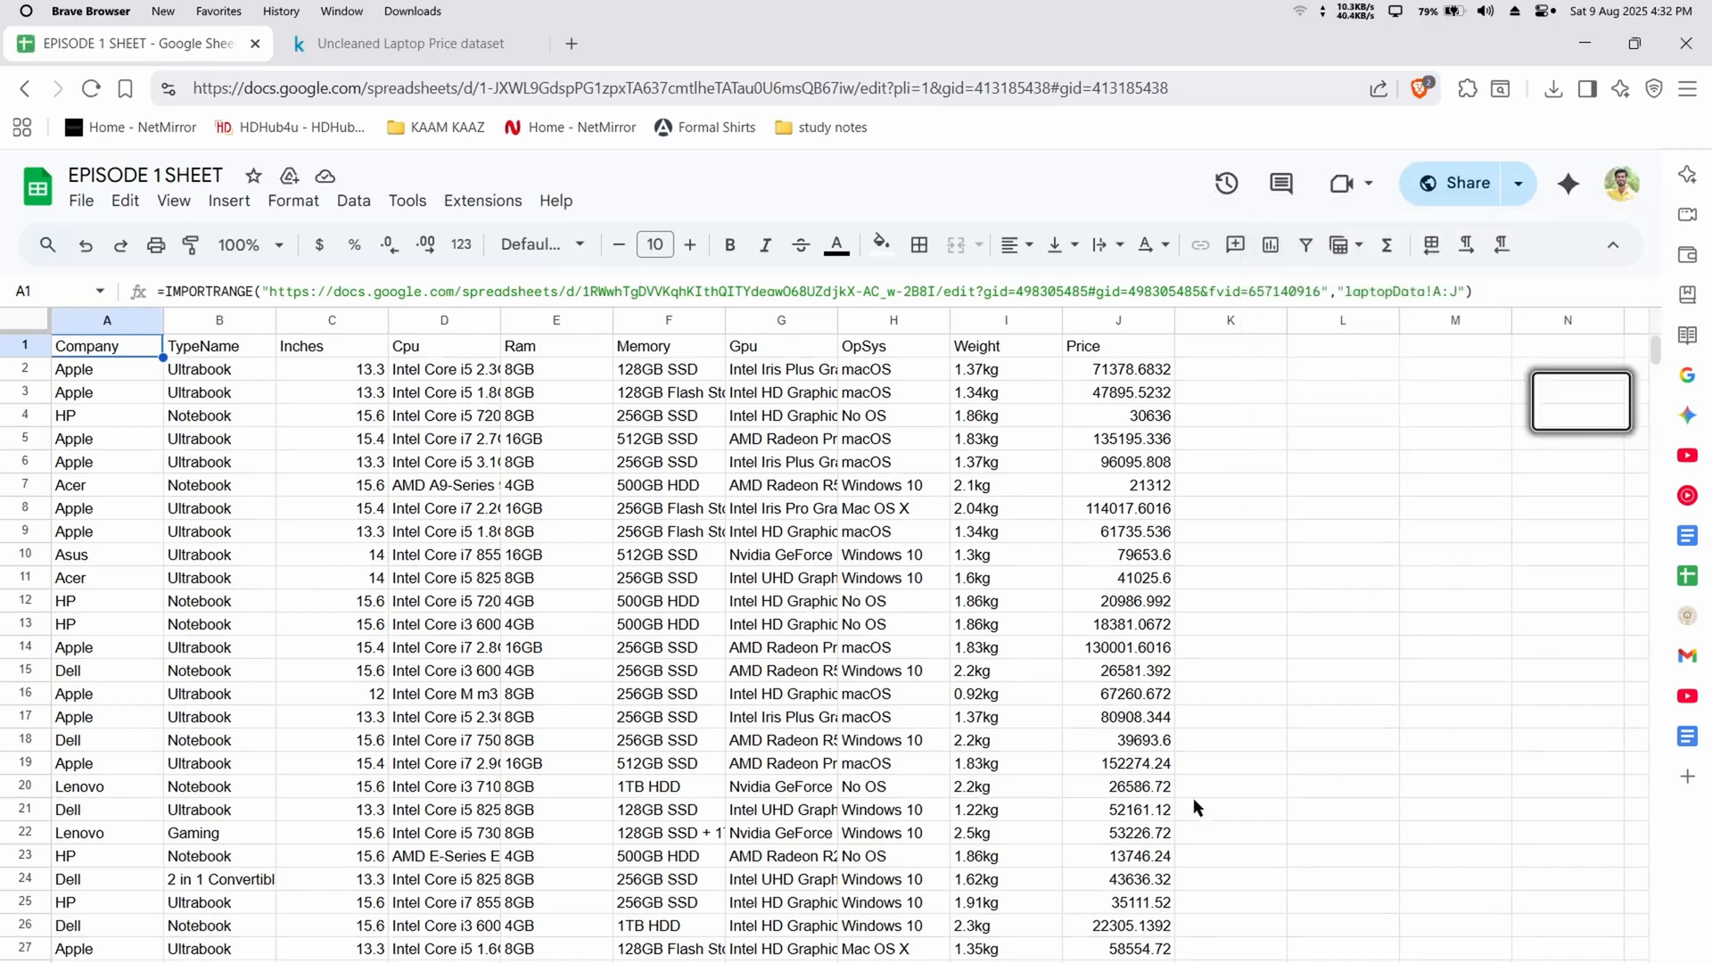